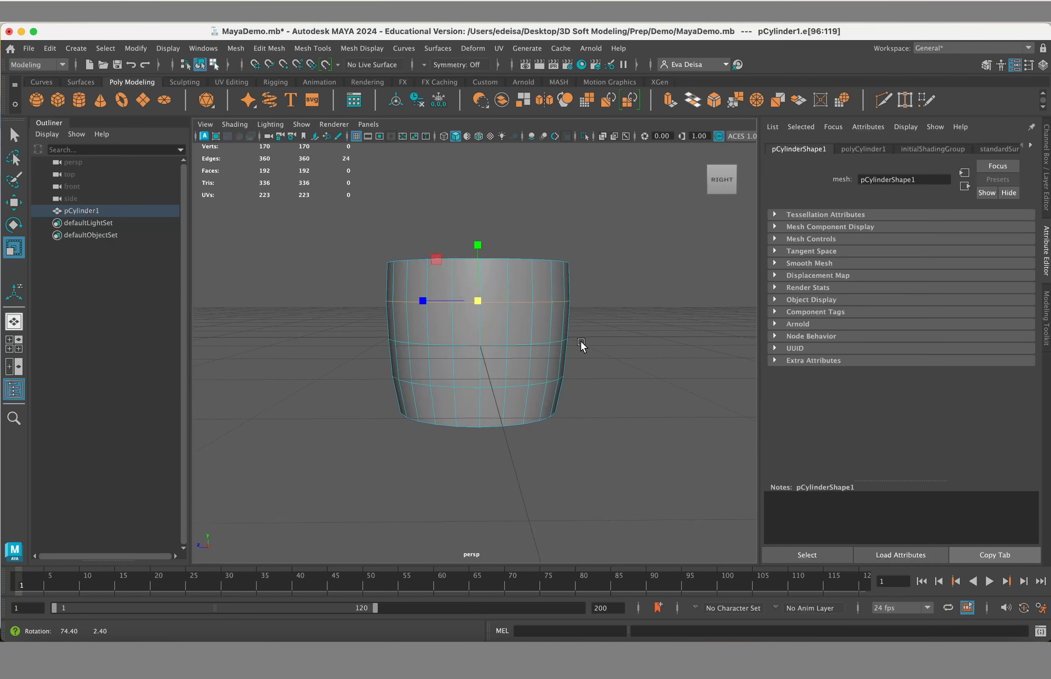
Step: Select the edge loop at the cylinder's mid-height and scale it slightly outward in the horizontal plane
double_click(476, 344)
alt+drag(498, 341, 517, 358)
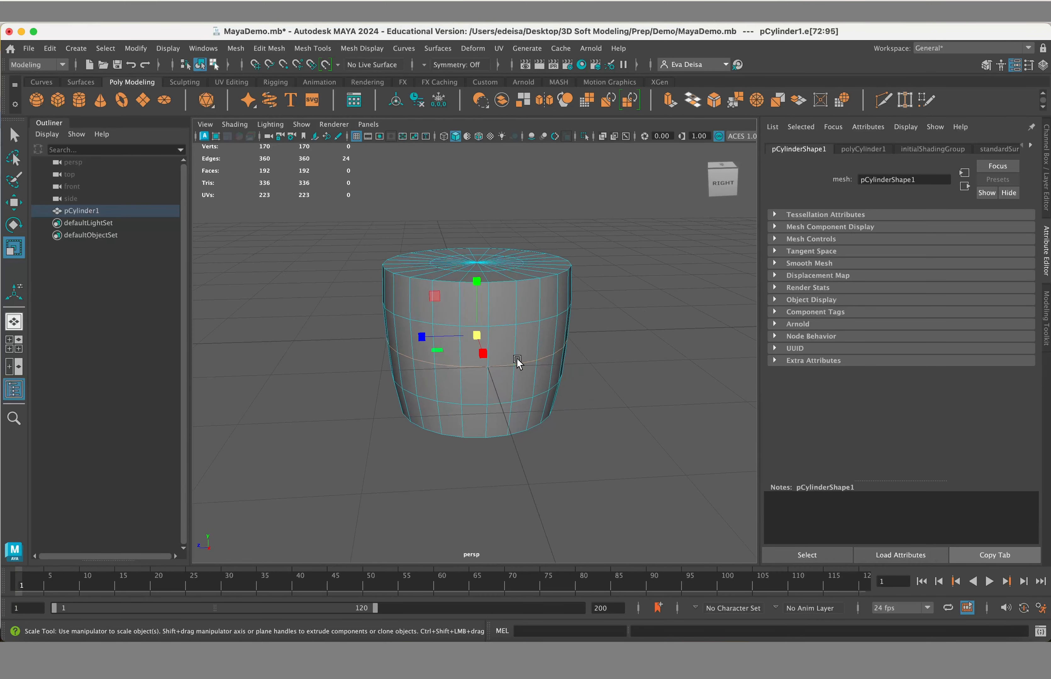
click(440, 348)
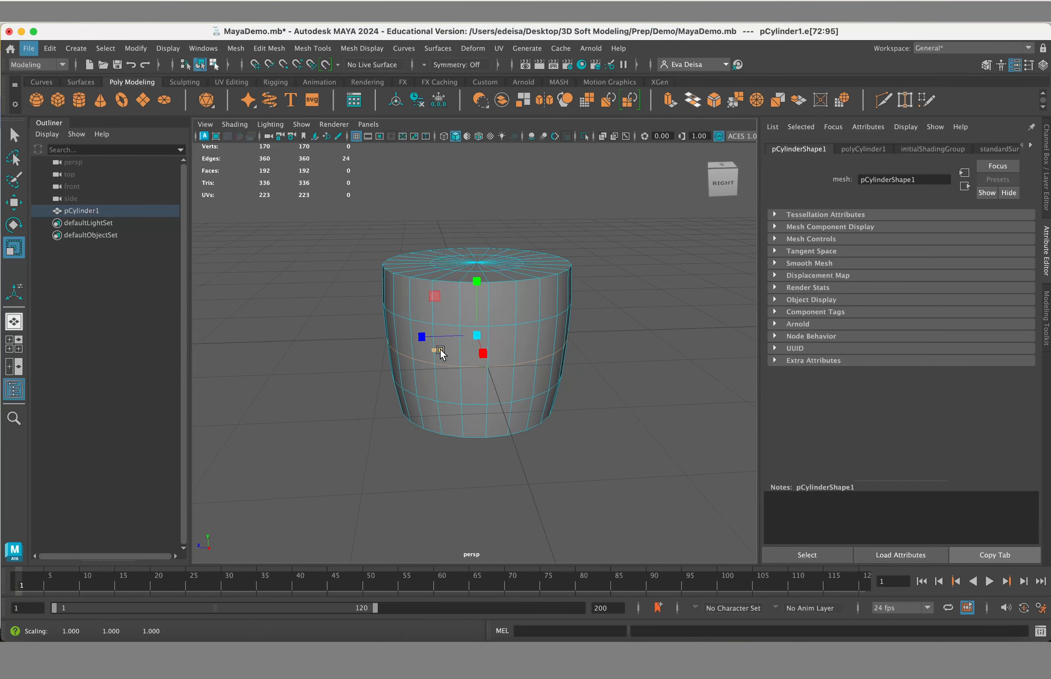
drag(441, 348, 436, 352)
Step: Clear the edge loop selection and switch the cylinder to face selection mode
alt+drag(444, 353, 530, 411)
alt+drag(594, 377, 617, 347)
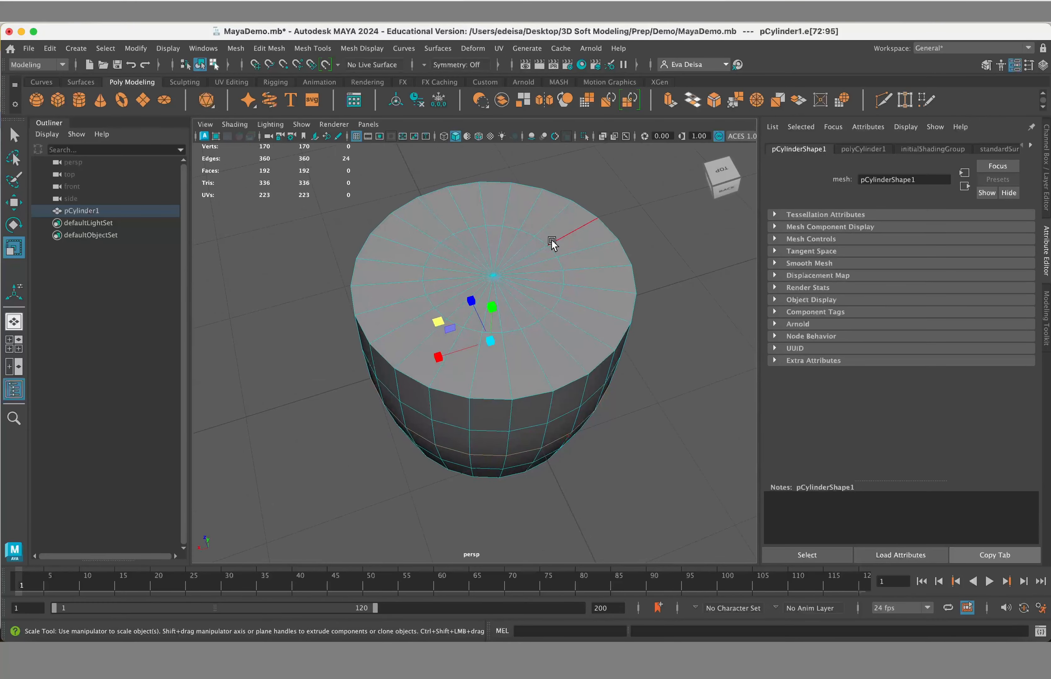
scroll(557, 399, down, 5)
click(606, 415)
alt+drag(604, 455, 580, 481)
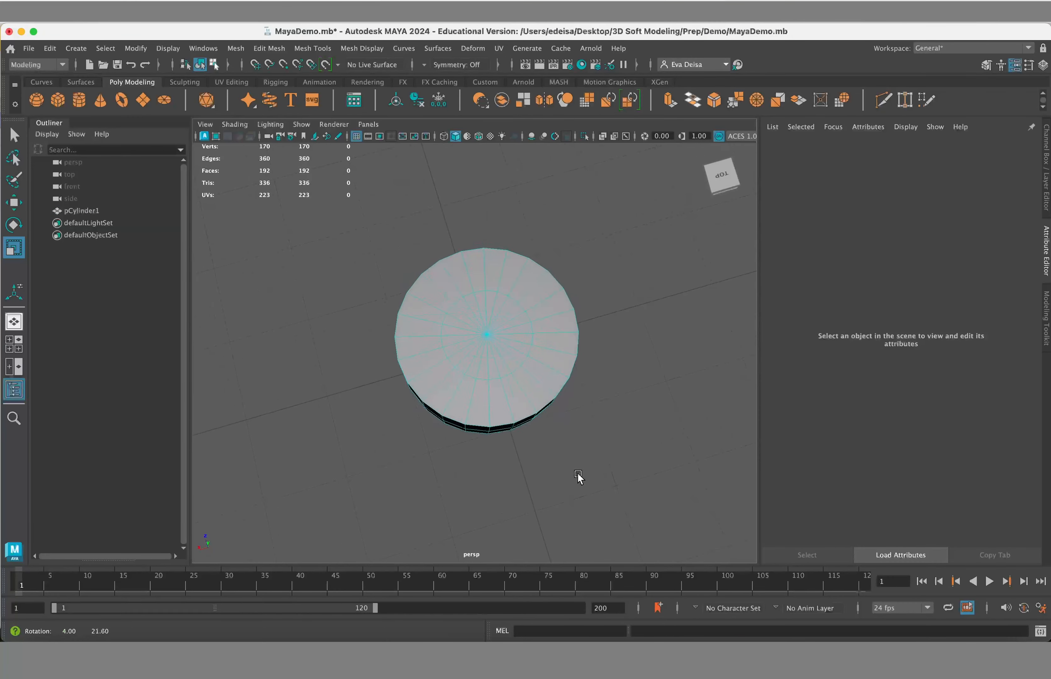
mouse_move(556, 307)
right_down()
mouse_move(558, 270)
mouse_move(562, 307)
right_up()
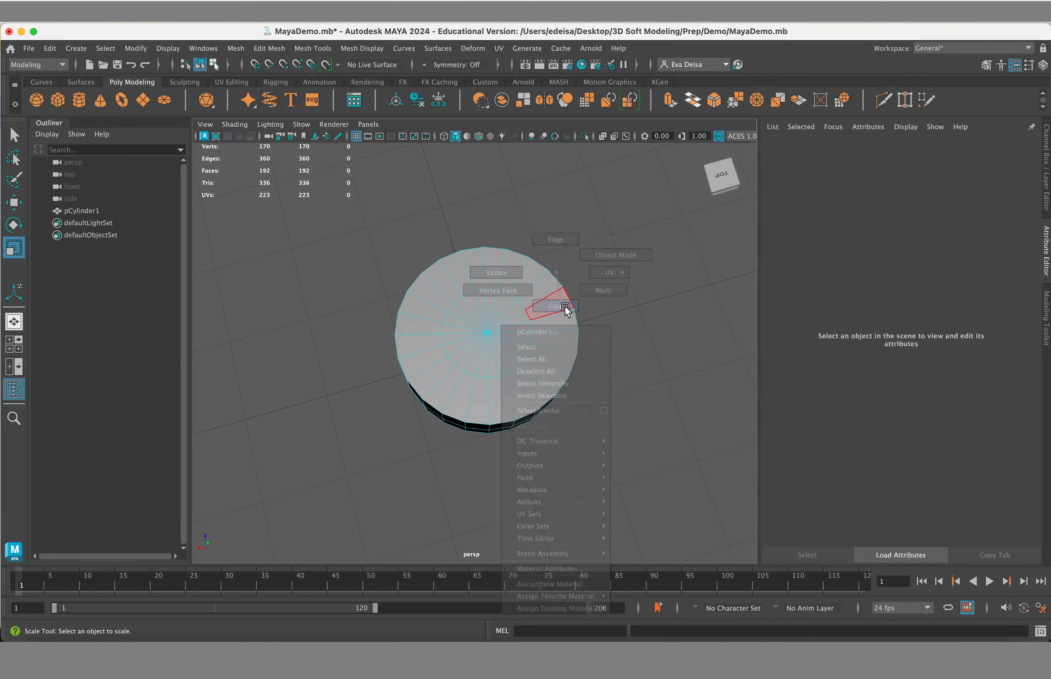
Step: Pick the triangular faces of the top cap's inner ring one by one into a selection
click(485, 303)
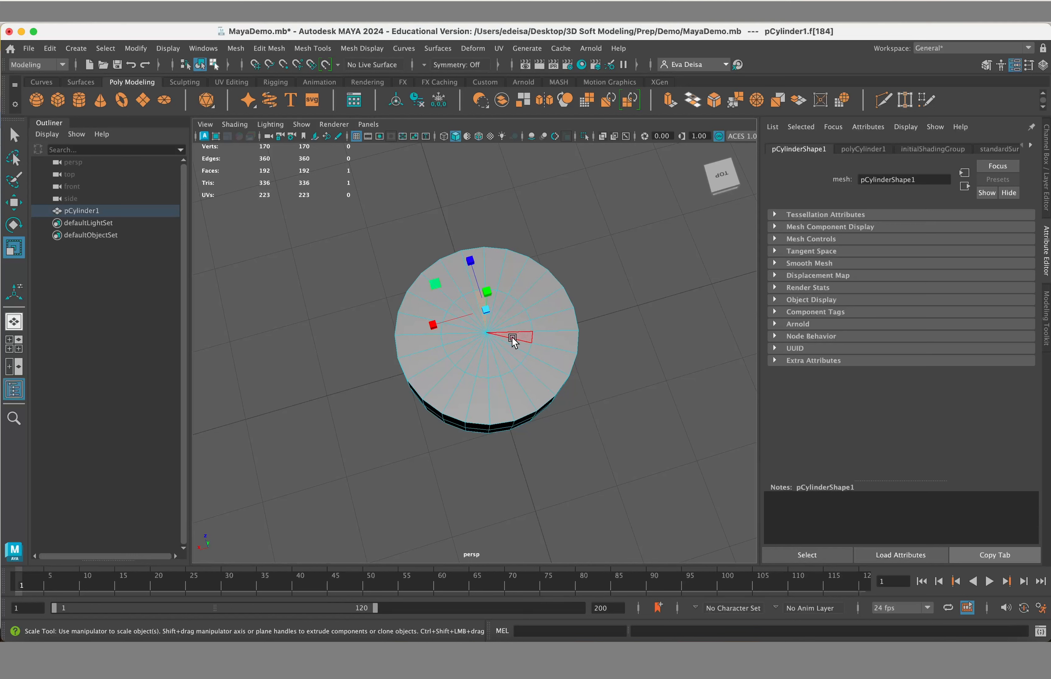
shift+click(484, 363)
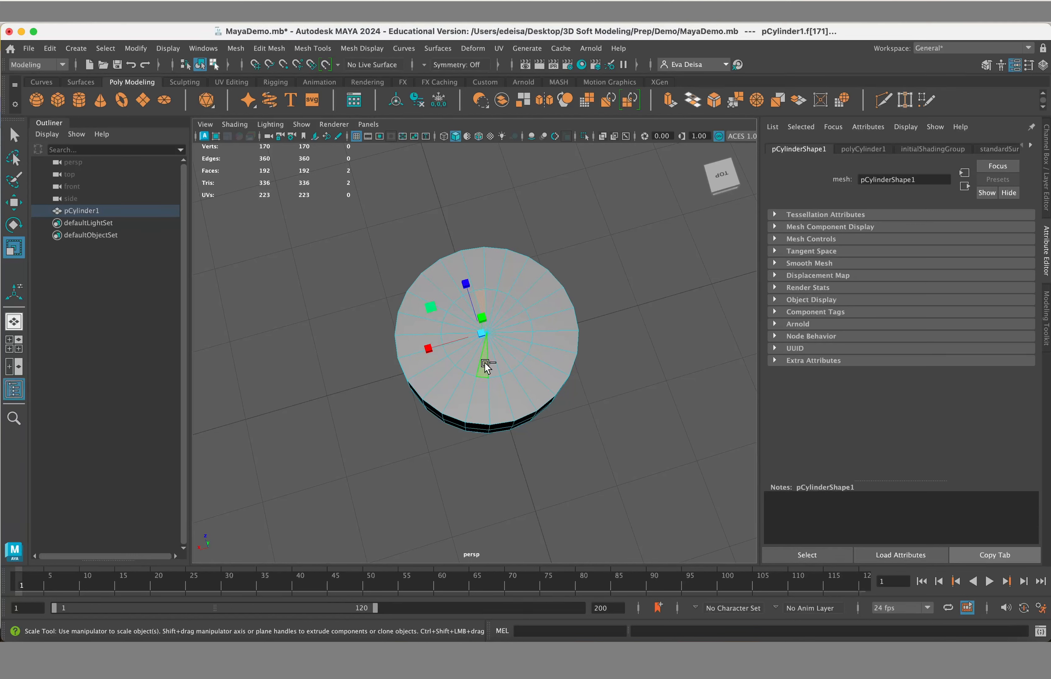
shift+click(490, 363)
shift+click(500, 359)
shift+click(506, 354)
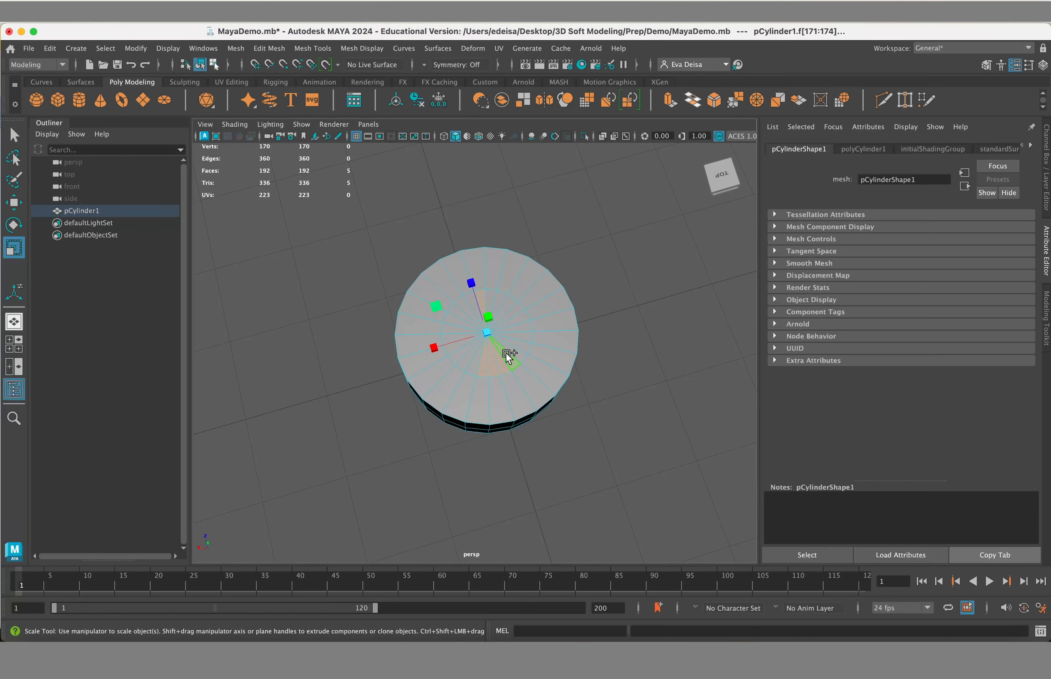
shift+click(515, 350)
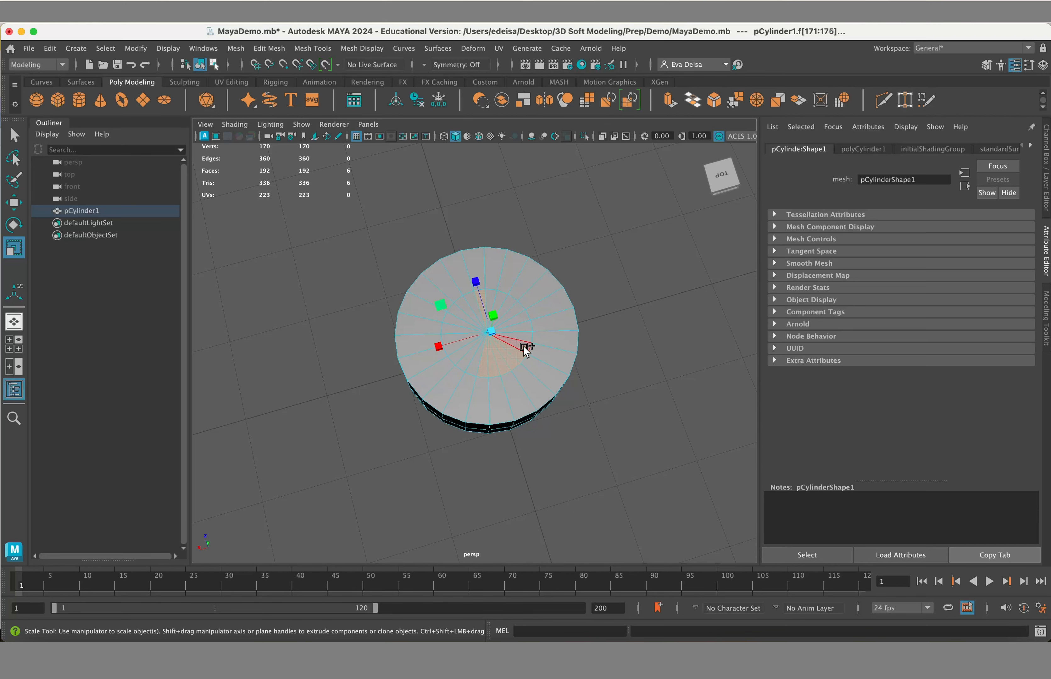
shift+click(524, 341)
shift+click(529, 331)
shift+click(528, 322)
shift+click(525, 315)
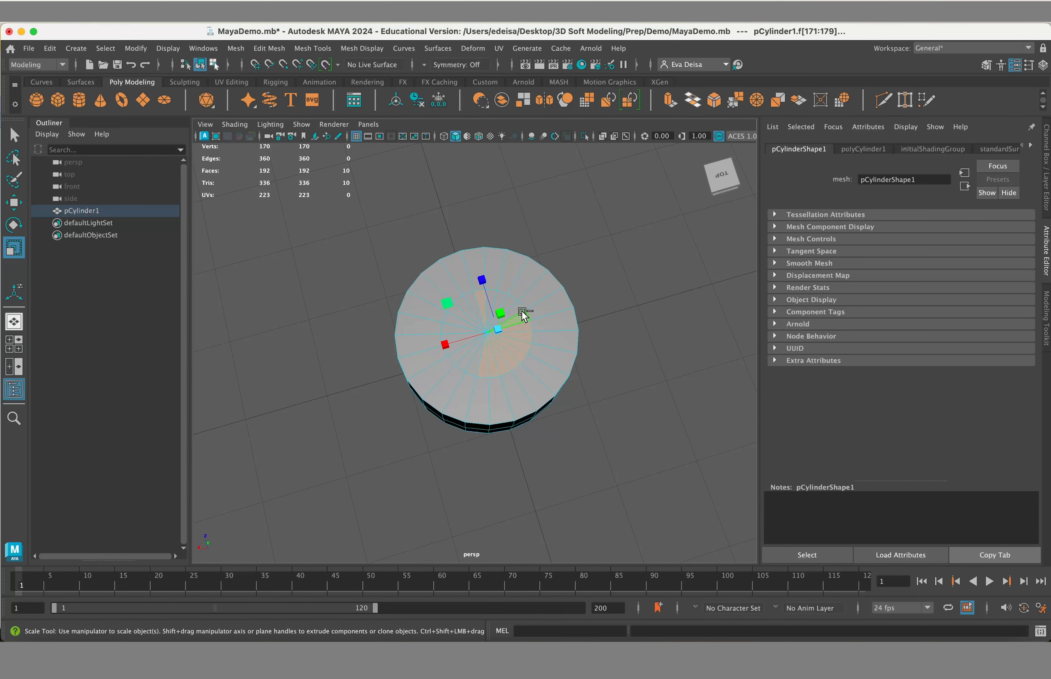
shift+click(520, 308)
shift+click(512, 305)
Step: Select all 24 triangular faces inside the inner circle of the top cap in one continuous sweep
alt+drag(561, 365, 534, 302)
scroll(485, 289, up, 4)
click(522, 315)
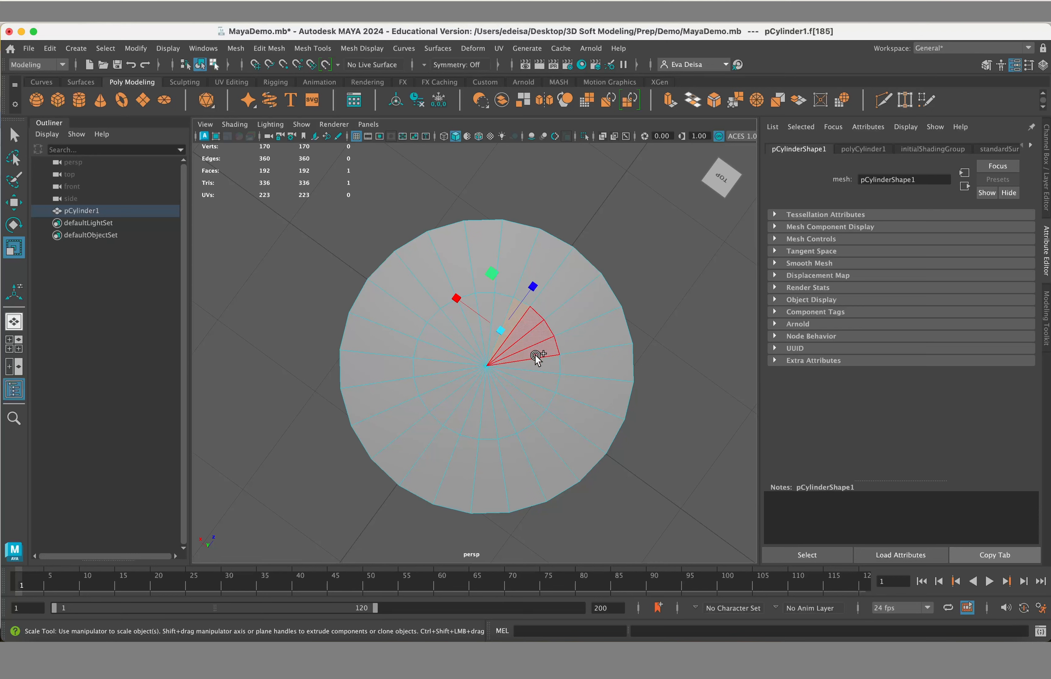
shift+drag(535, 357, 496, 403)
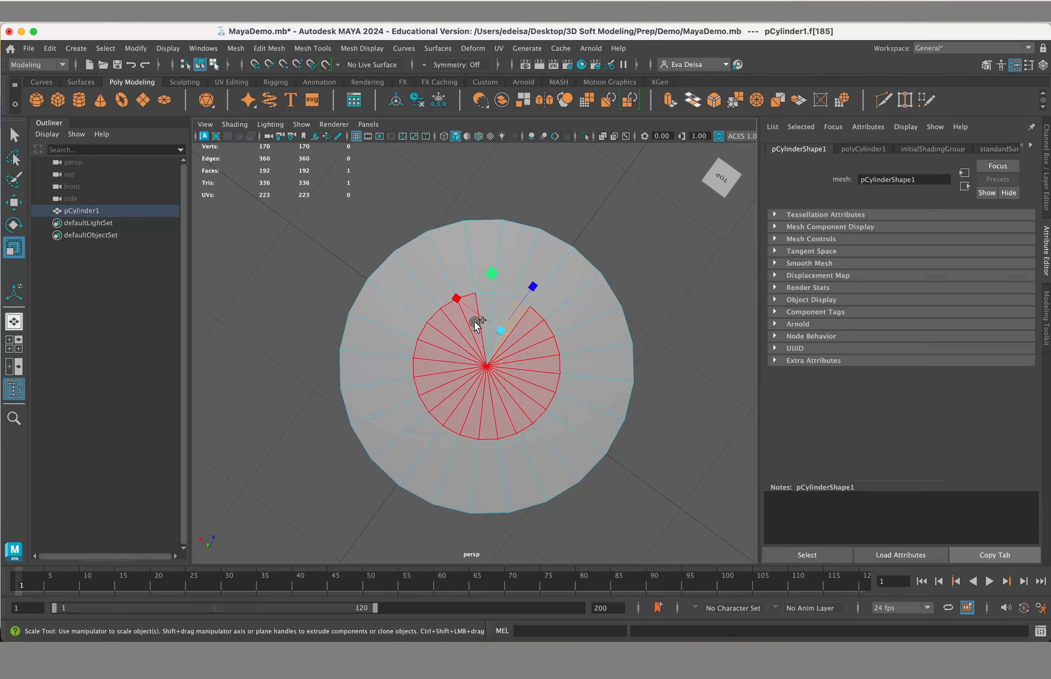
shift+drag(475, 323, 497, 308)
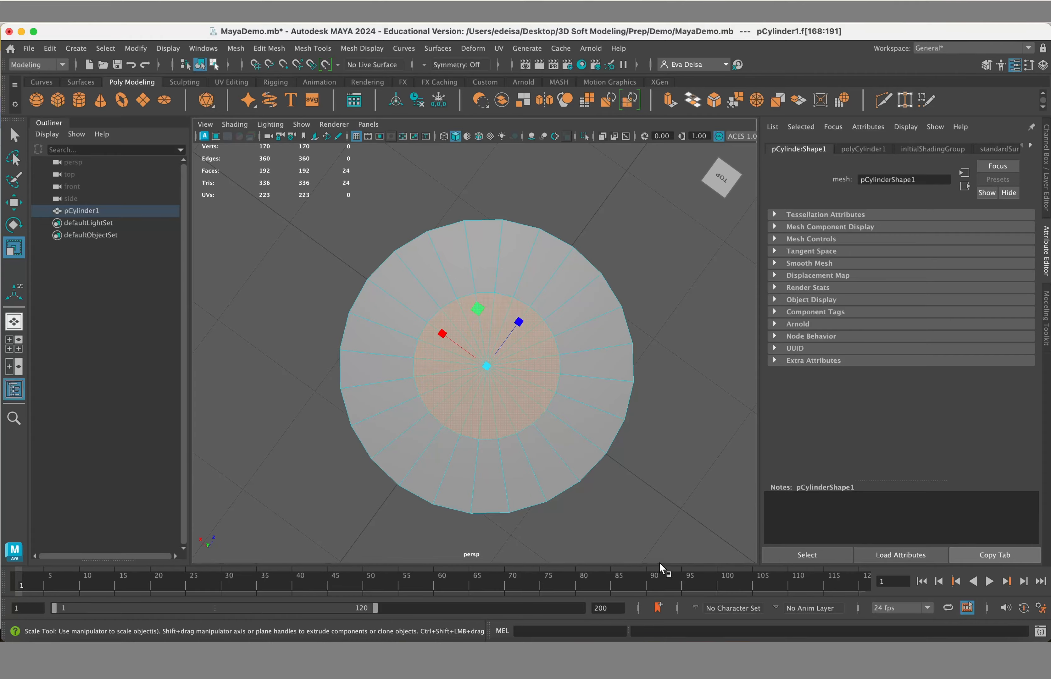
Step: Scale the selected inner cap faces outward until only a thin rim remains around the cylinder's top
alt+drag(645, 541, 617, 526)
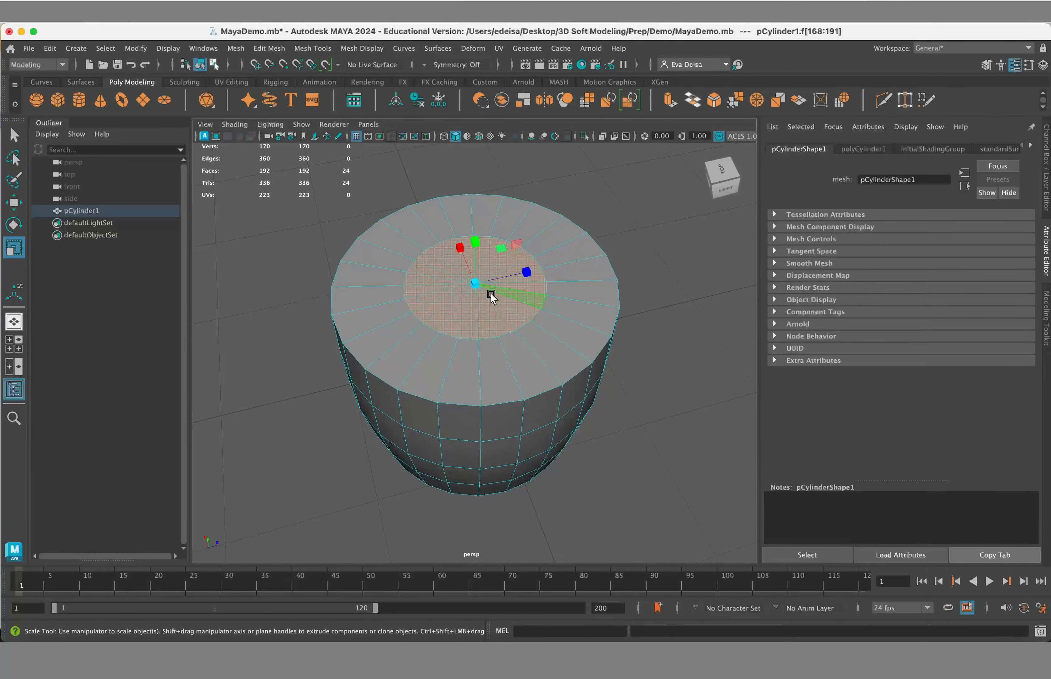
alt+drag(500, 337, 598, 300)
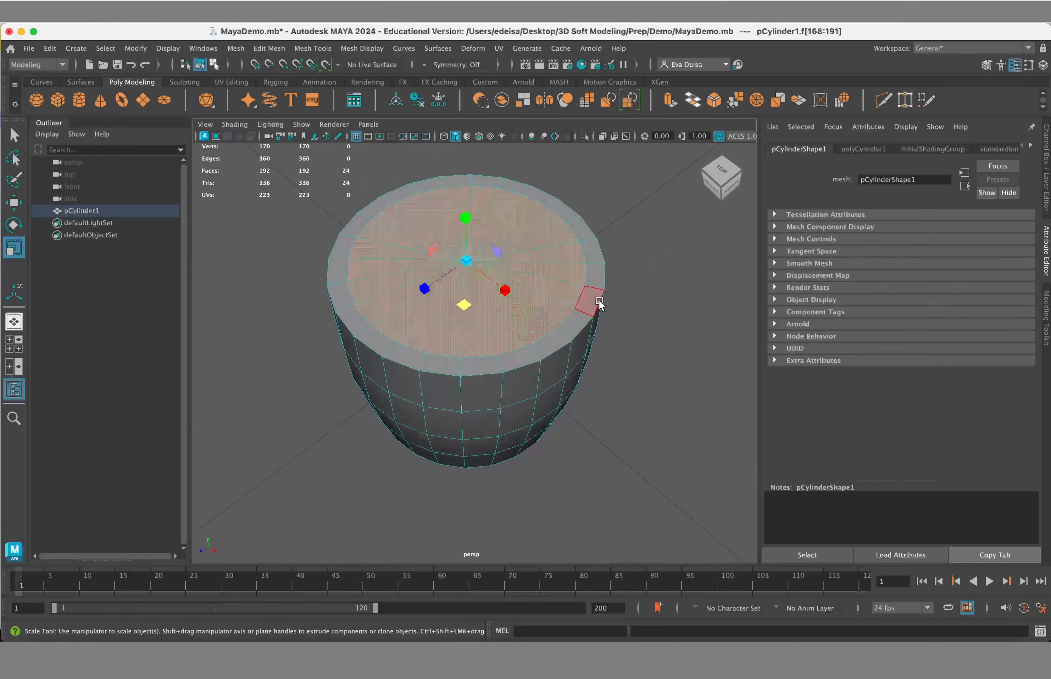
alt+drag(436, 352, 462, 340)
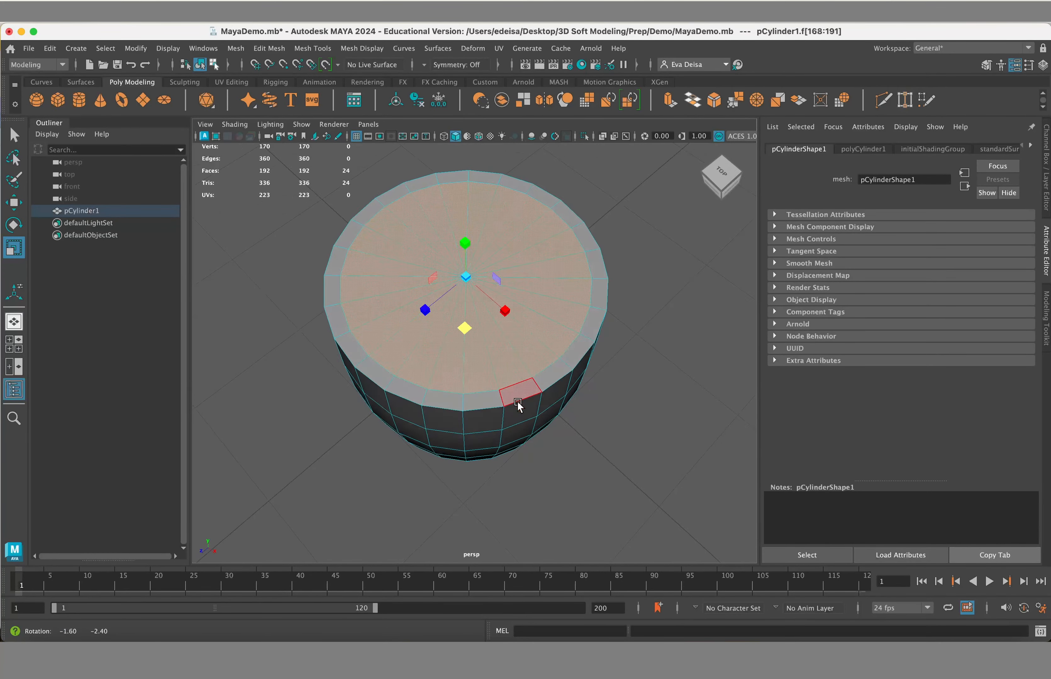
alt+drag(516, 405, 603, 394)
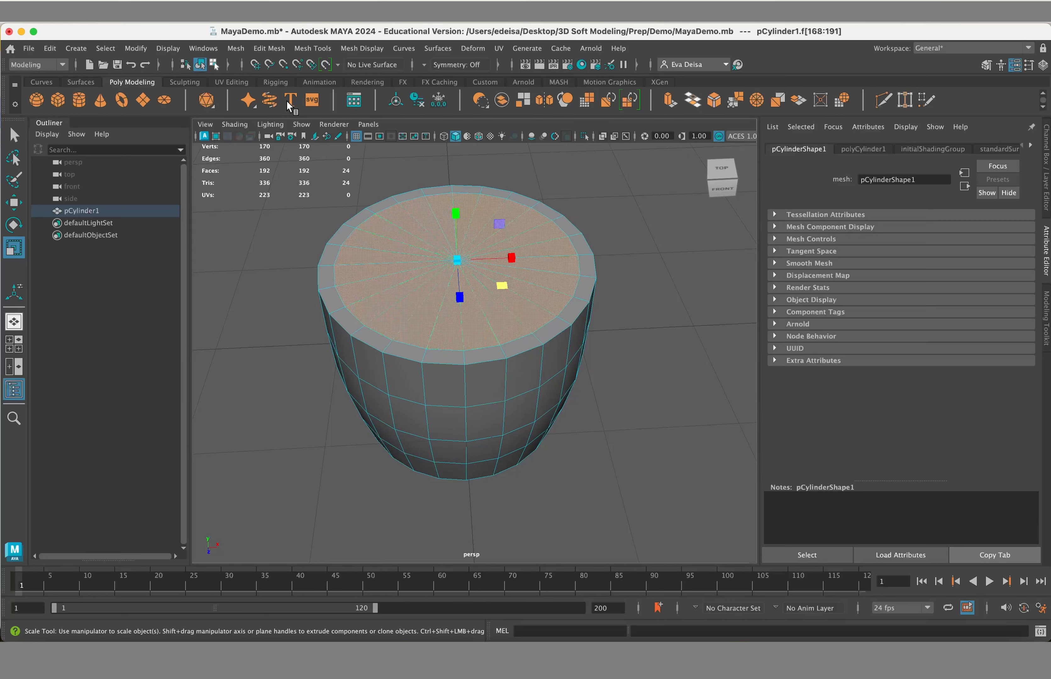
Step: Extrude the selected cap faces down into the cylinder with a local Z translation of about -1.45
click(270, 48)
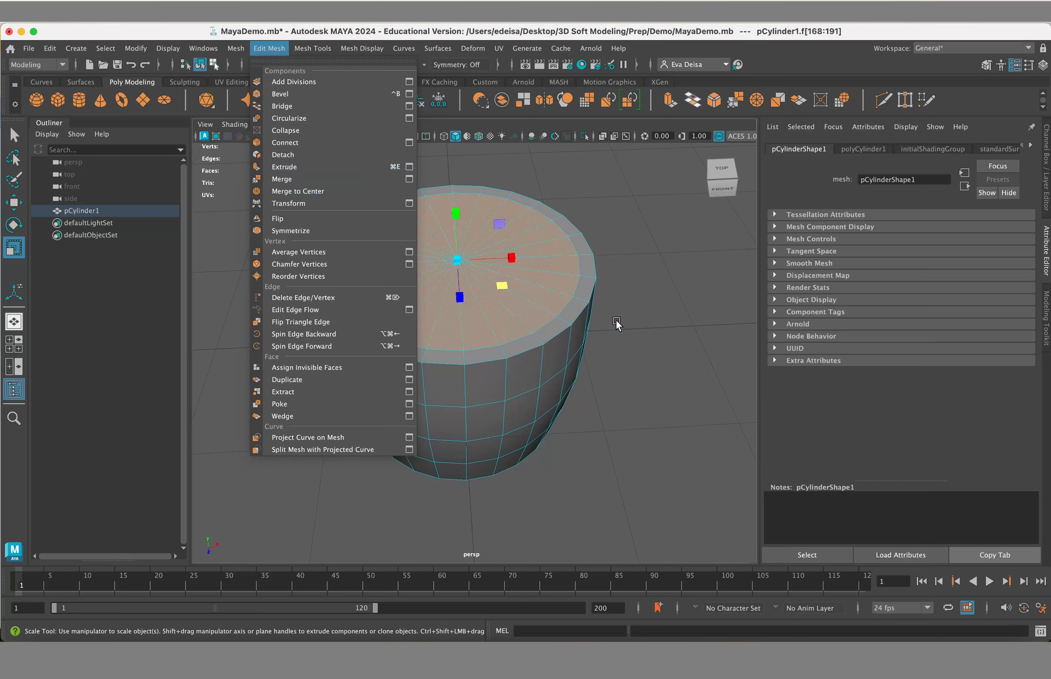
click(324, 168)
alt+drag(629, 431, 630, 391)
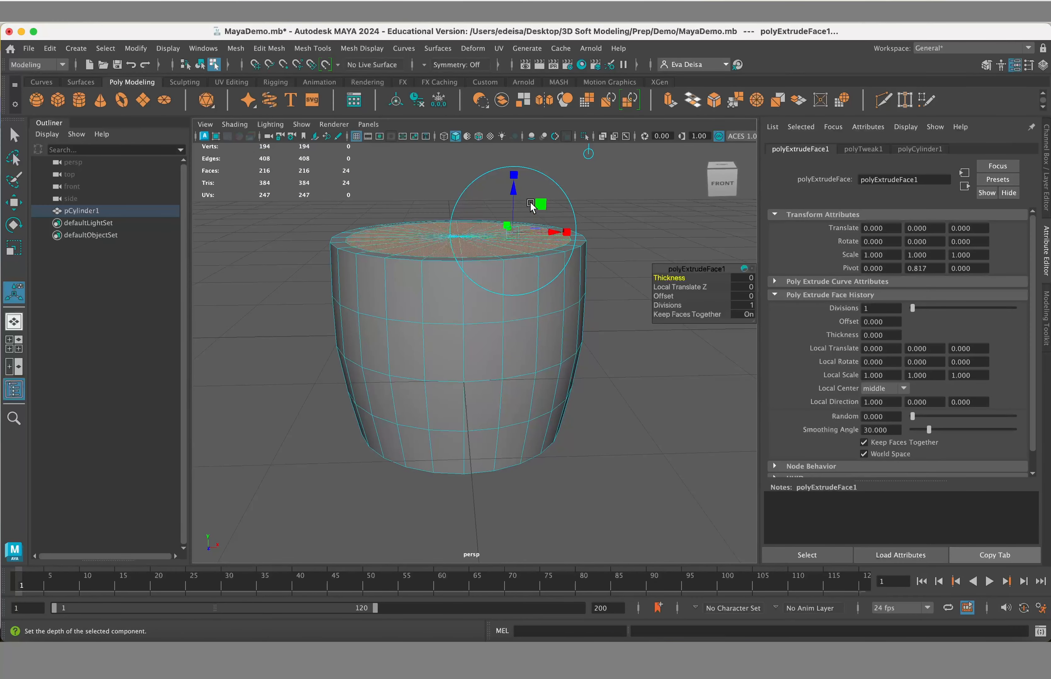
drag(511, 191, 514, 356)
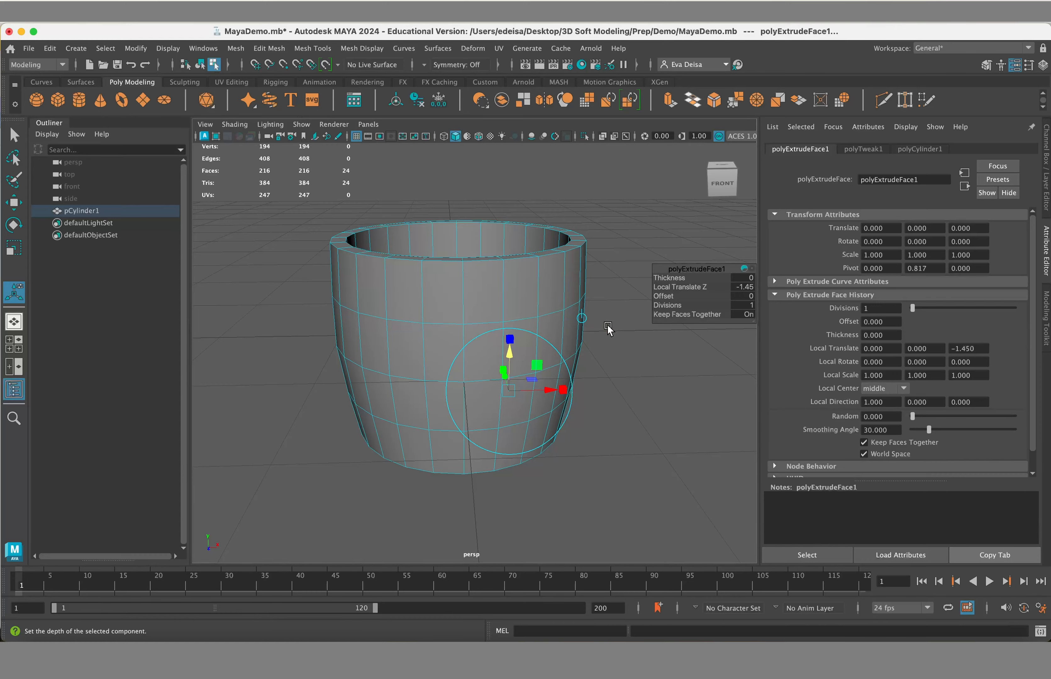
Step: Lower the extruded floor to a local Z translation of about -1.503 using the wireframe front view, and clear the selection
key(space)
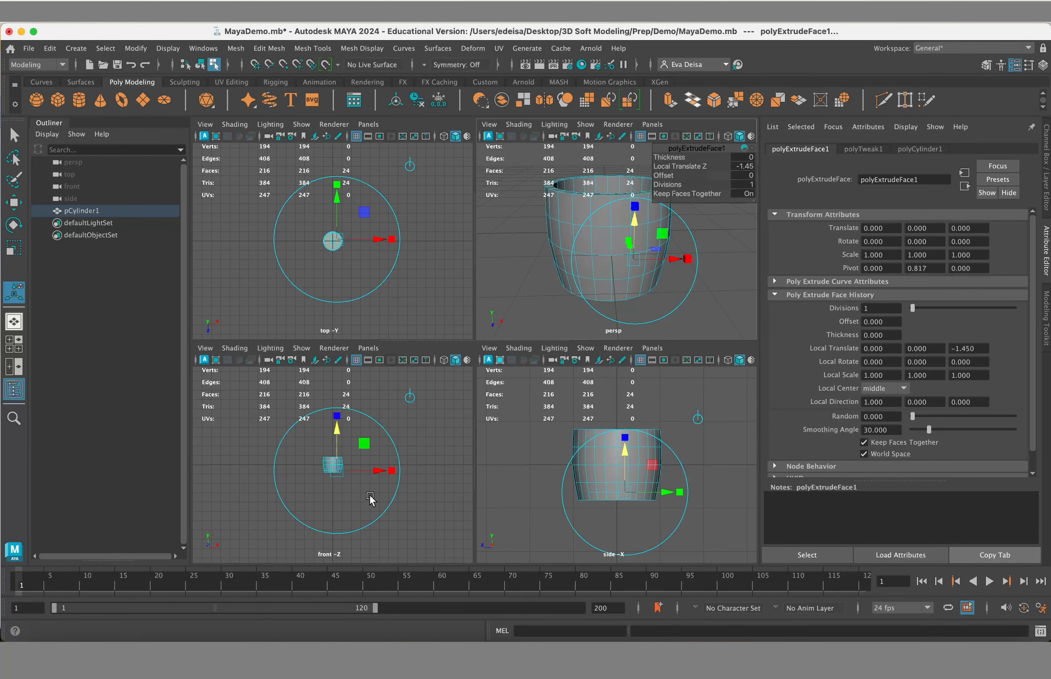
key(space)
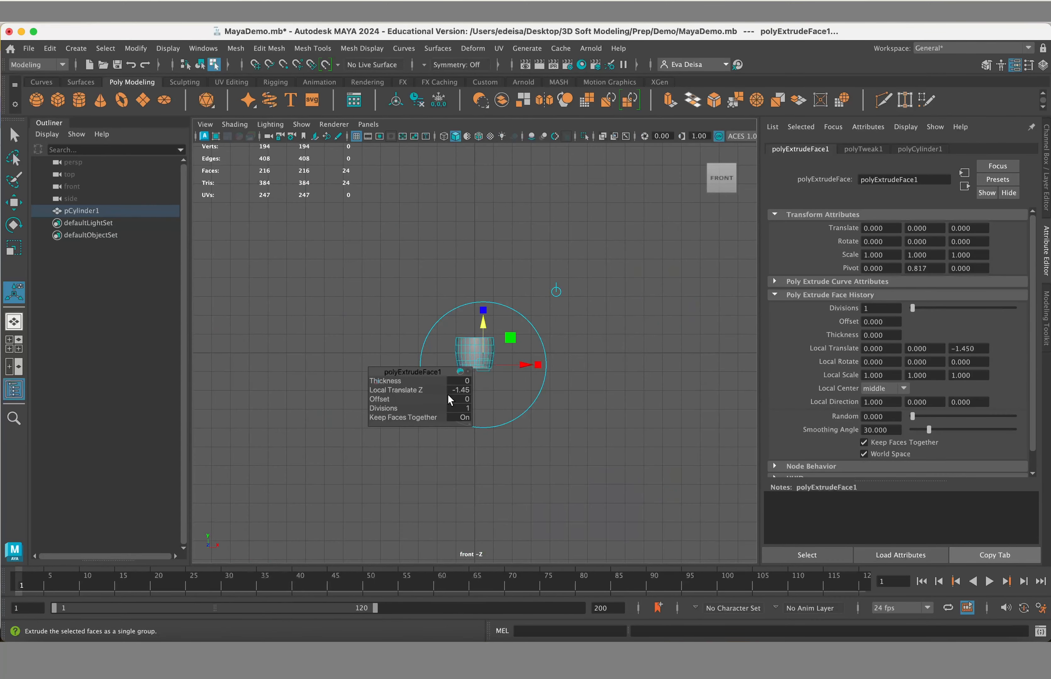
scroll(526, 360, up, 10)
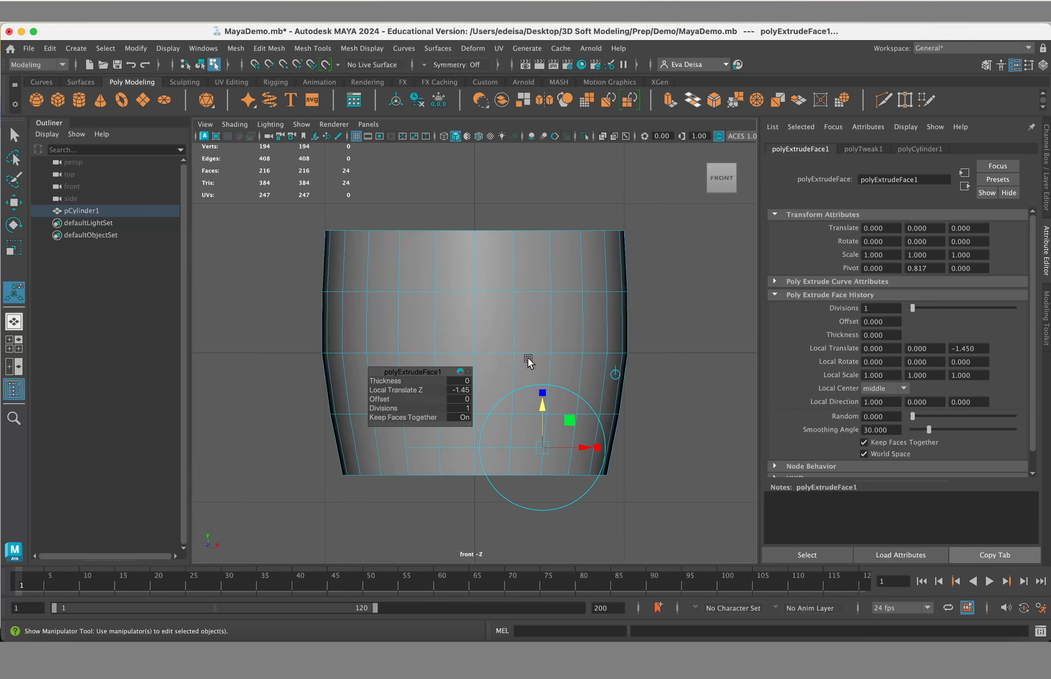
drag(543, 407, 543, 408)
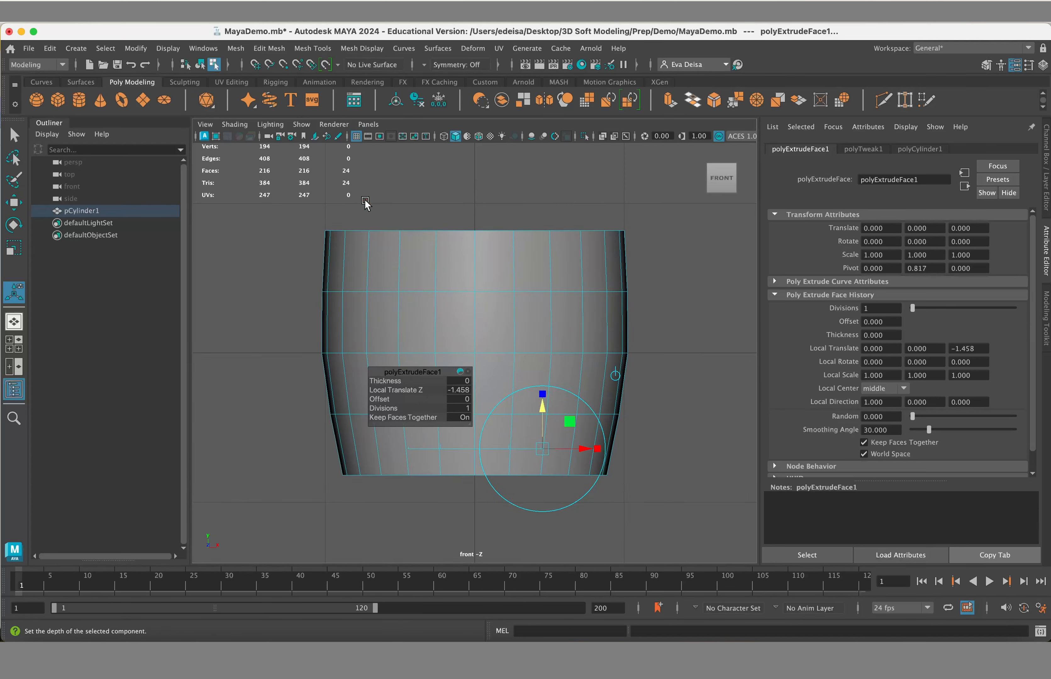
click(444, 137)
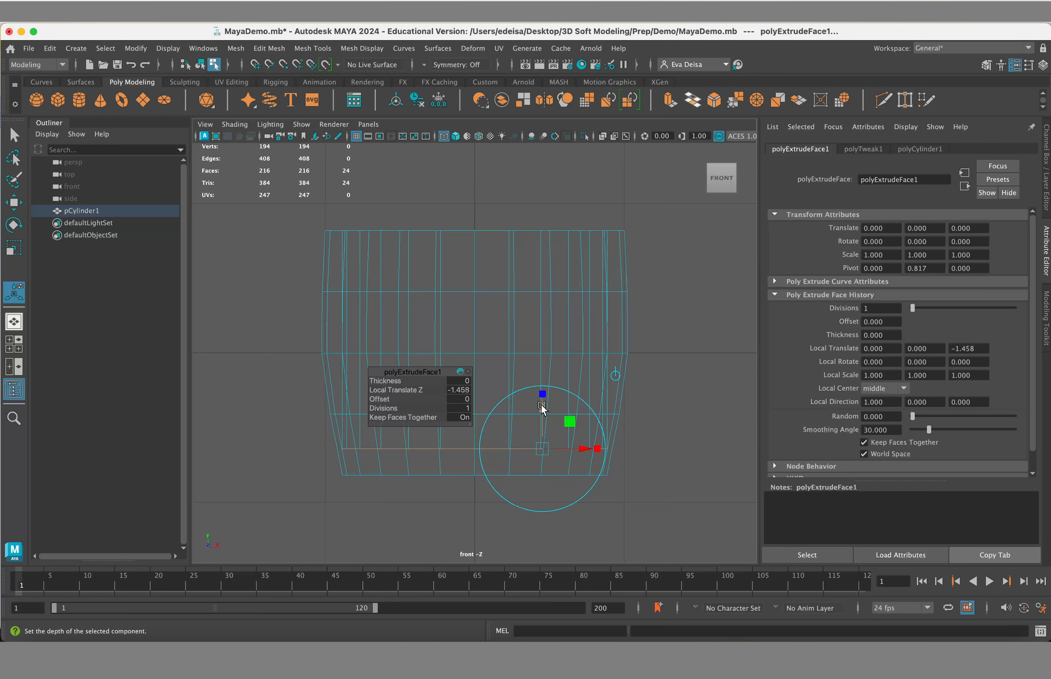
drag(543, 410, 546, 415)
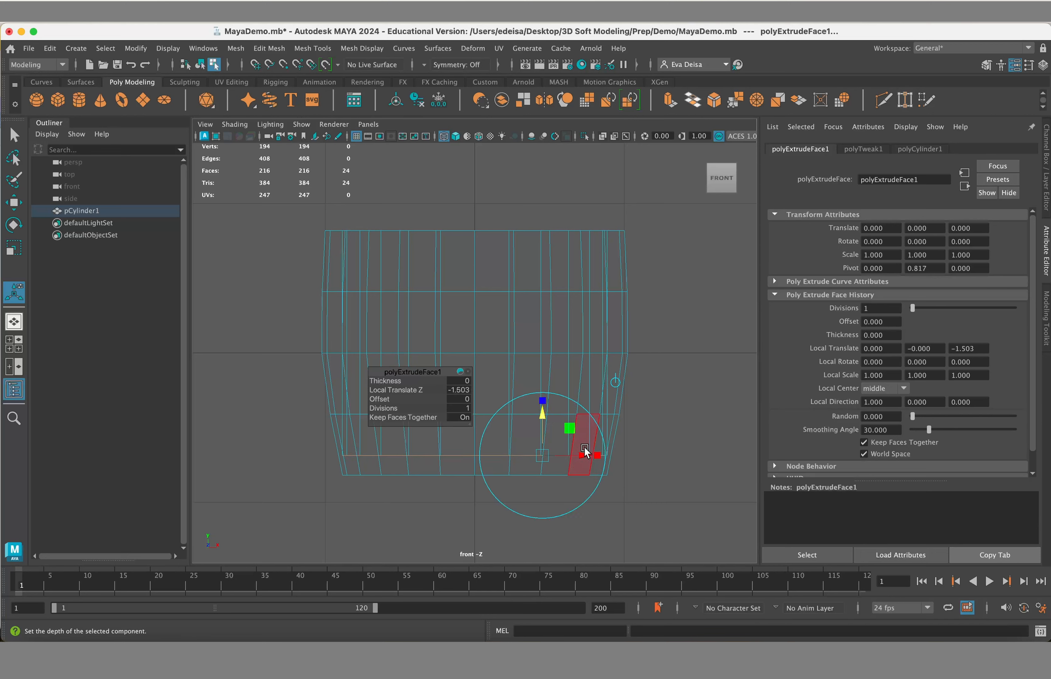
click(685, 431)
Step: Return to the perspective view and put the hollowed cylinder back into object mode, selected as a whole
key(space)
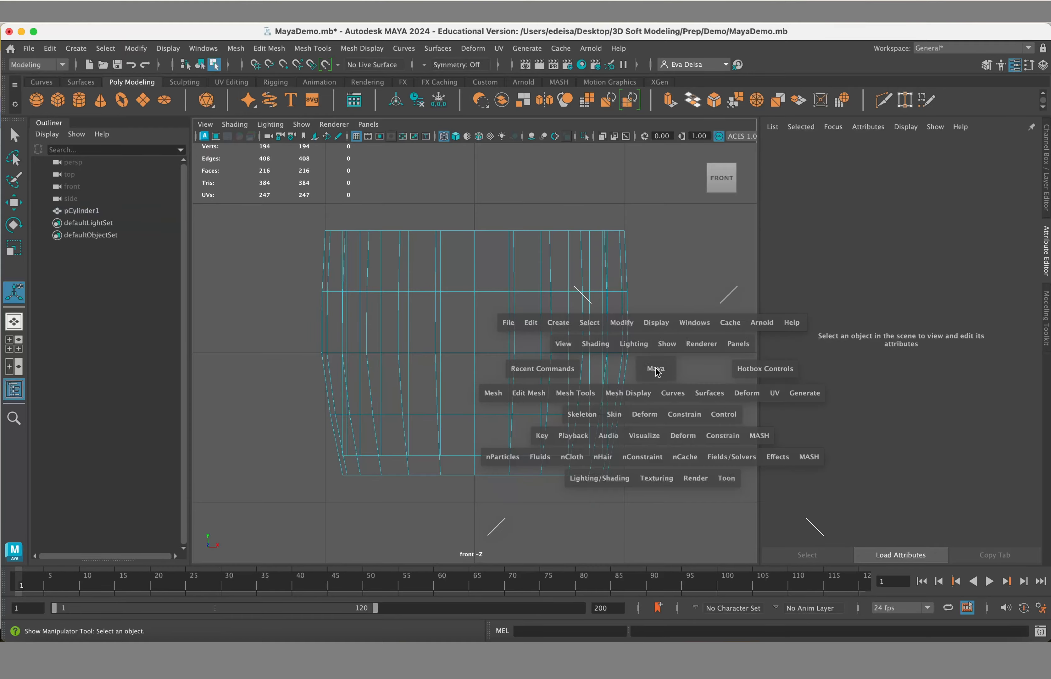
key(space)
alt+drag(642, 301, 441, 352)
alt+drag(439, 446, 530, 427)
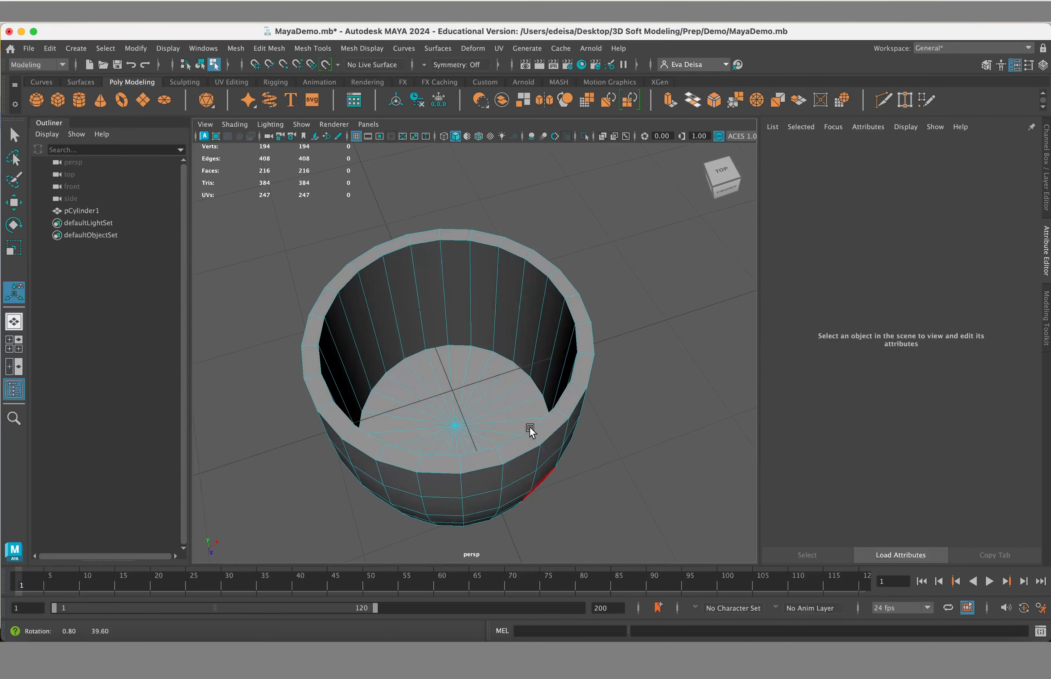
click(499, 285)
right_drag(503, 283, 577, 180)
right_drag(510, 255, 578, 236)
right_drag(499, 280, 596, 234)
alt+drag(478, 337, 441, 323)
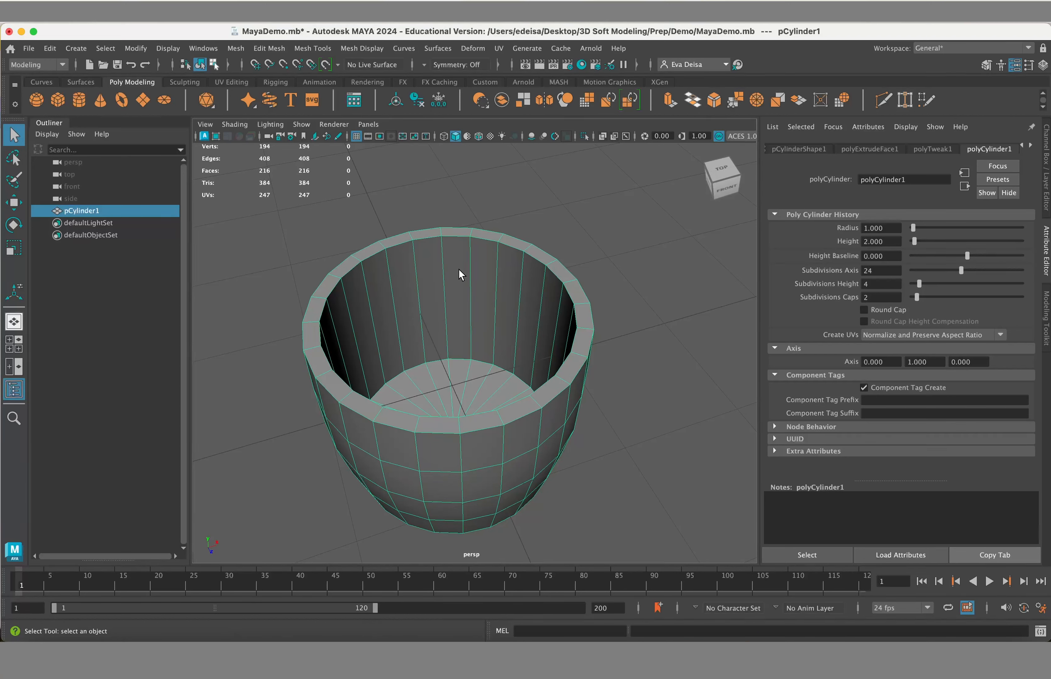
Step: Insert three edge loops around the cup's inner wall with the Insert Edge Loop tool set to Multiple edge loops, and close its settings
shift+right_drag(459, 270, 430, 288)
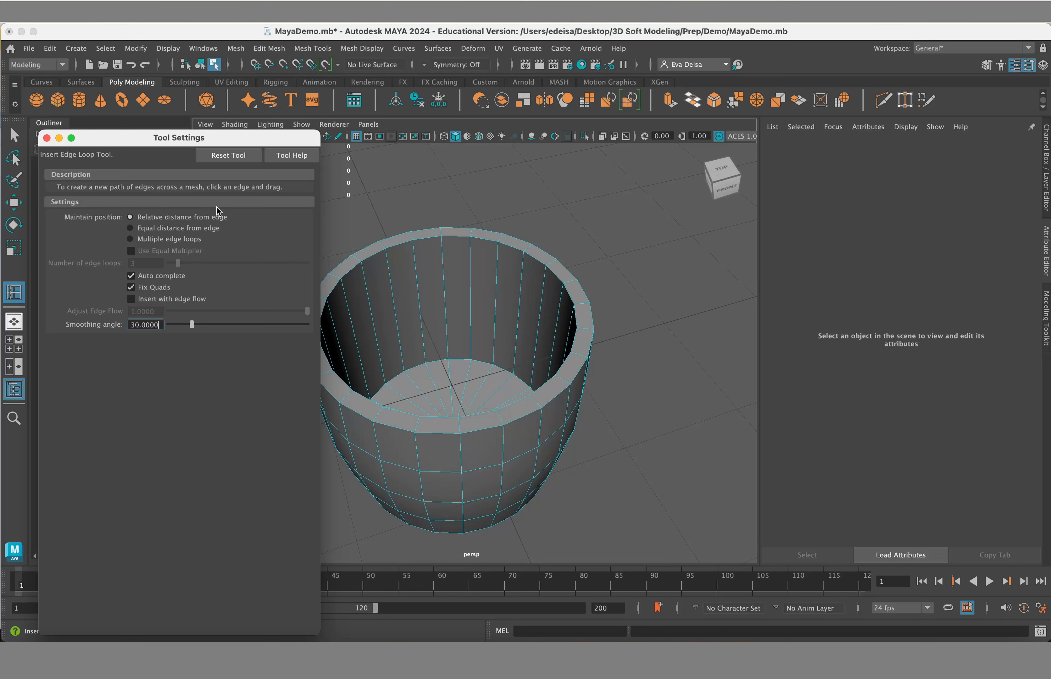
drag(152, 137, 148, 126)
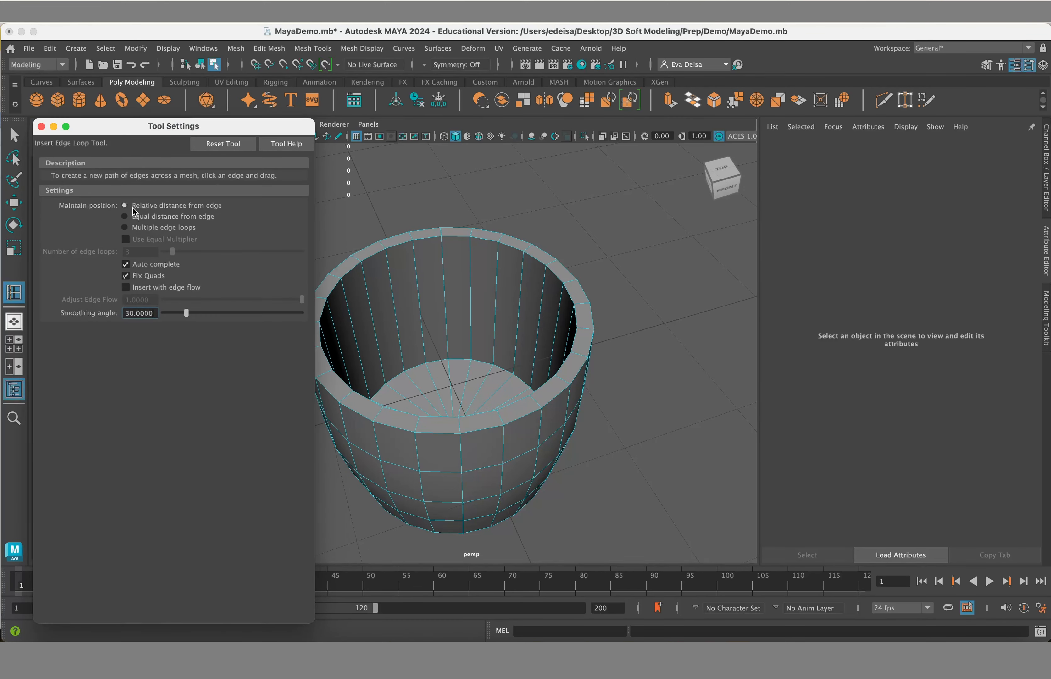
click(125, 228)
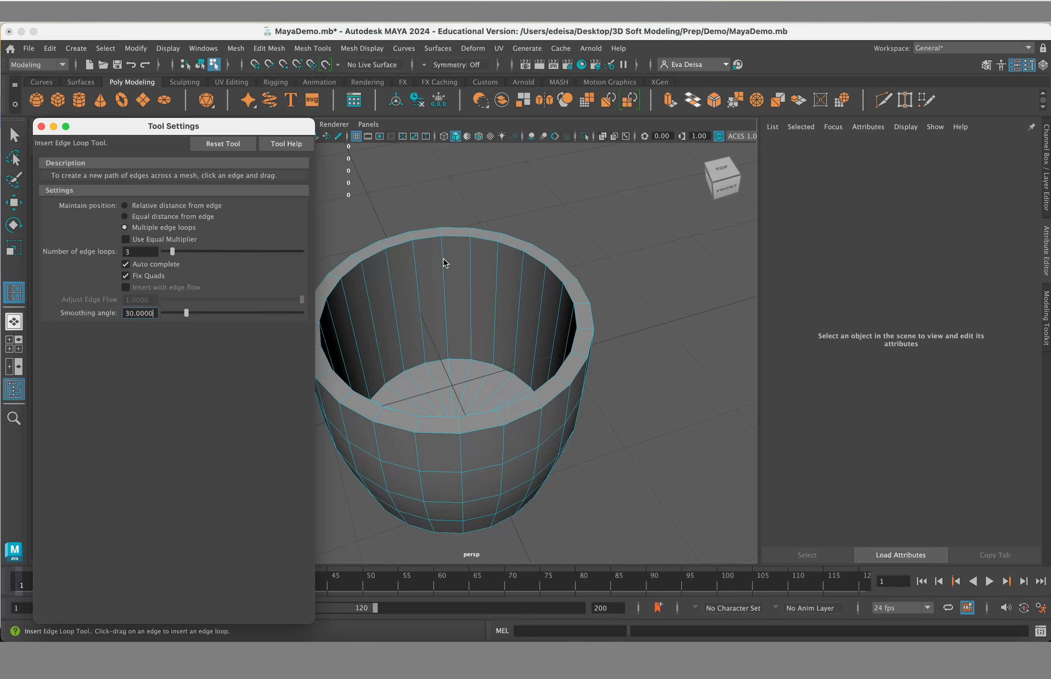
drag(444, 268, 442, 279)
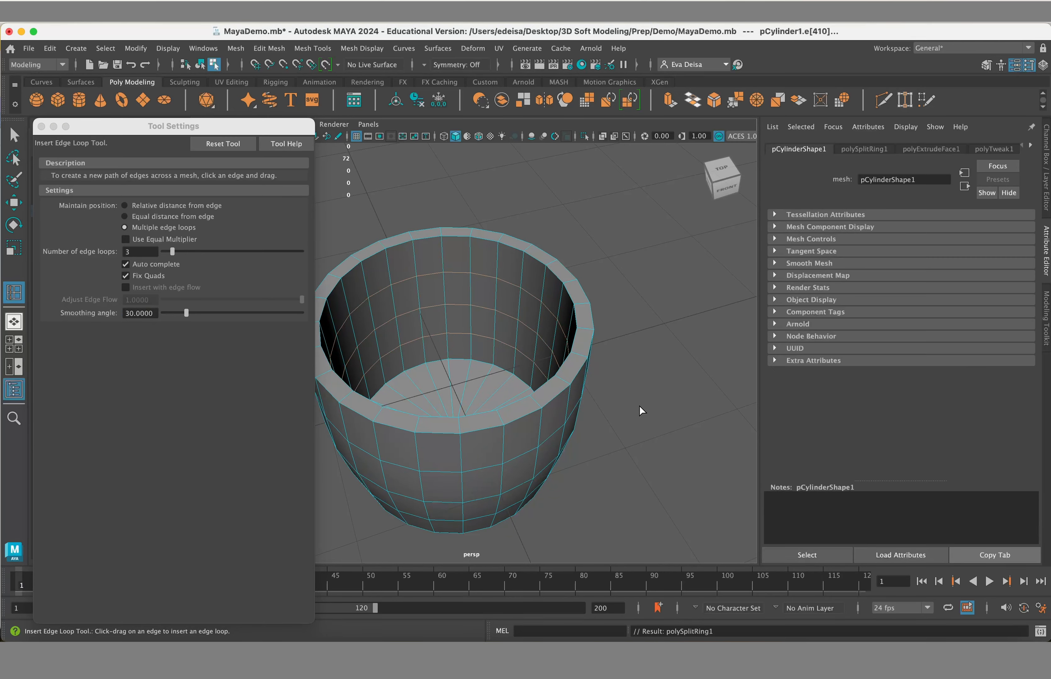
drag(617, 405, 564, 277)
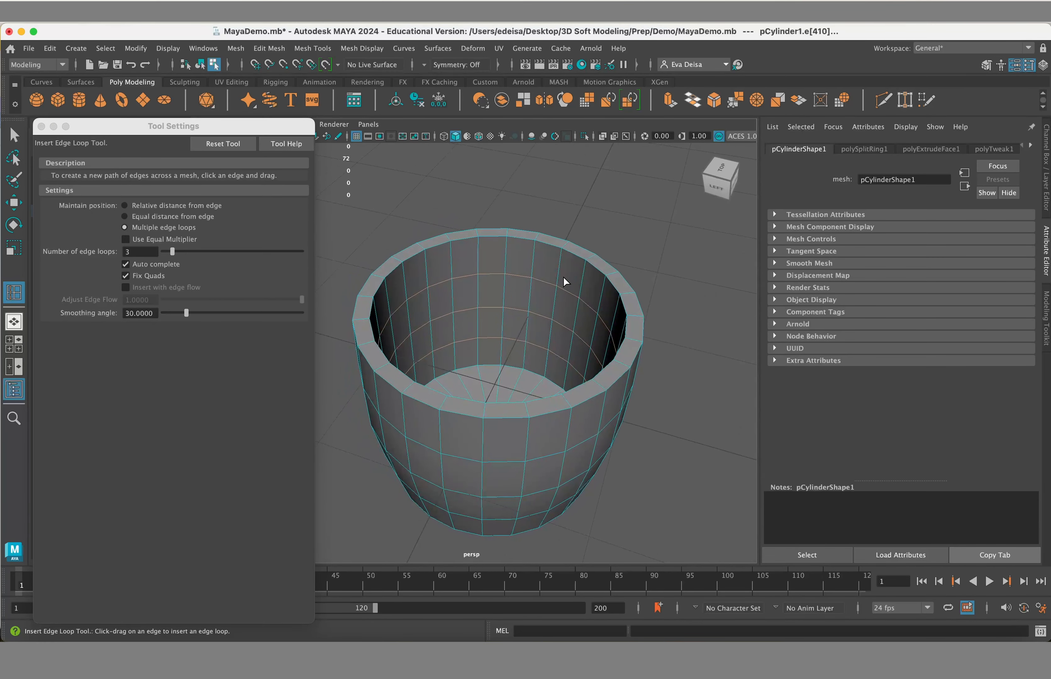
click(42, 127)
alt+drag(607, 299, 584, 298)
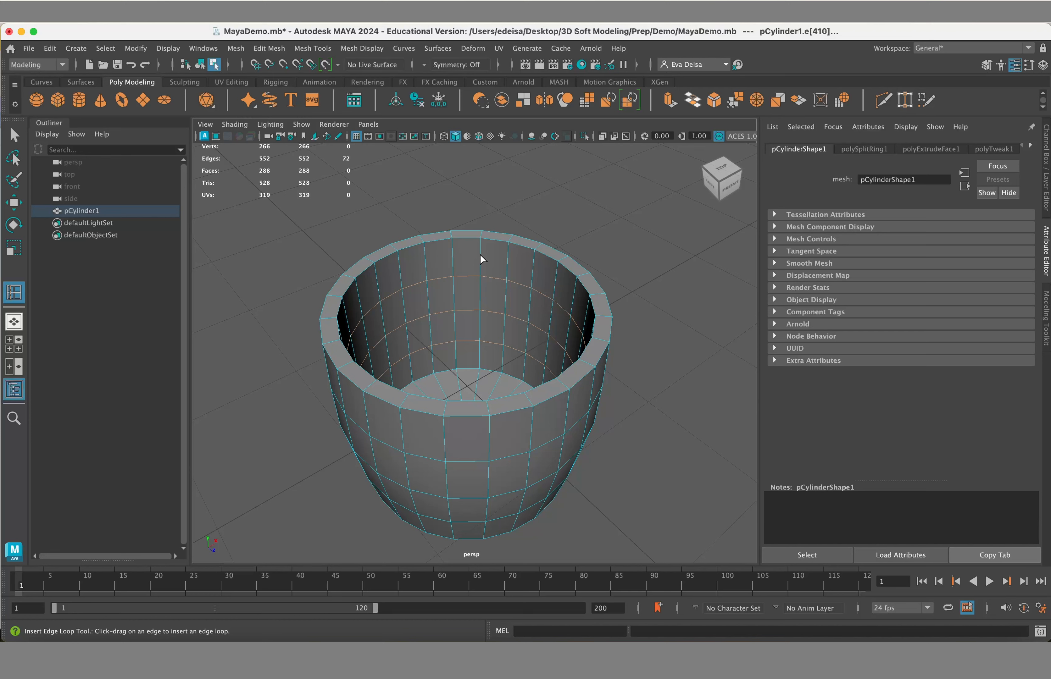
click(496, 279)
click(526, 290)
click(544, 294)
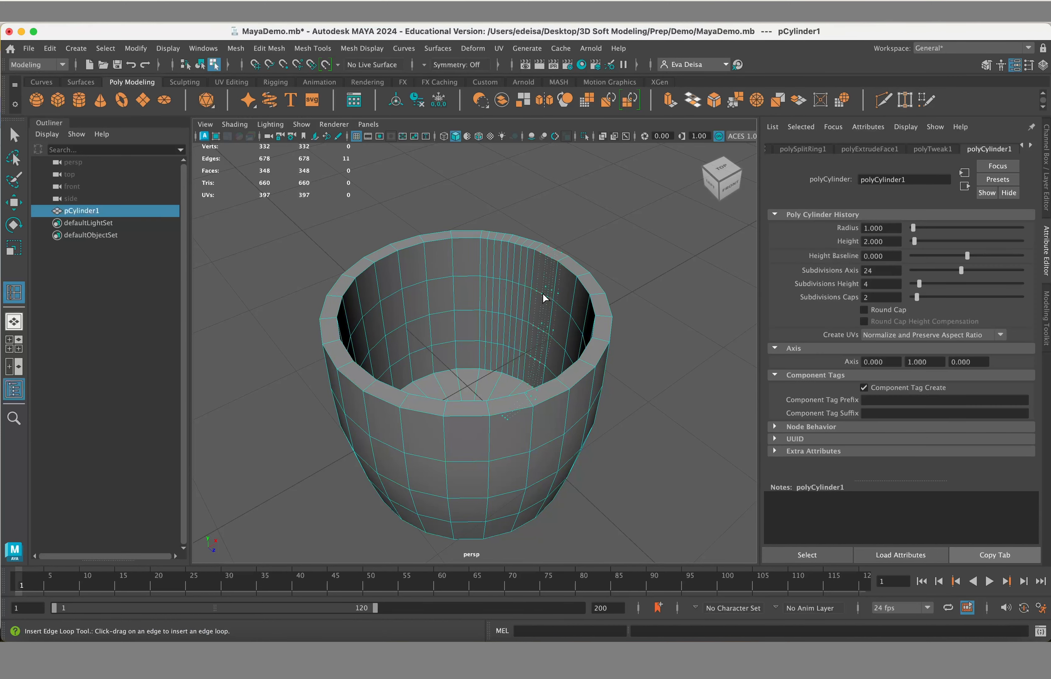
key(super+z)
key(super+z)
key(super+z)
key(super+z)
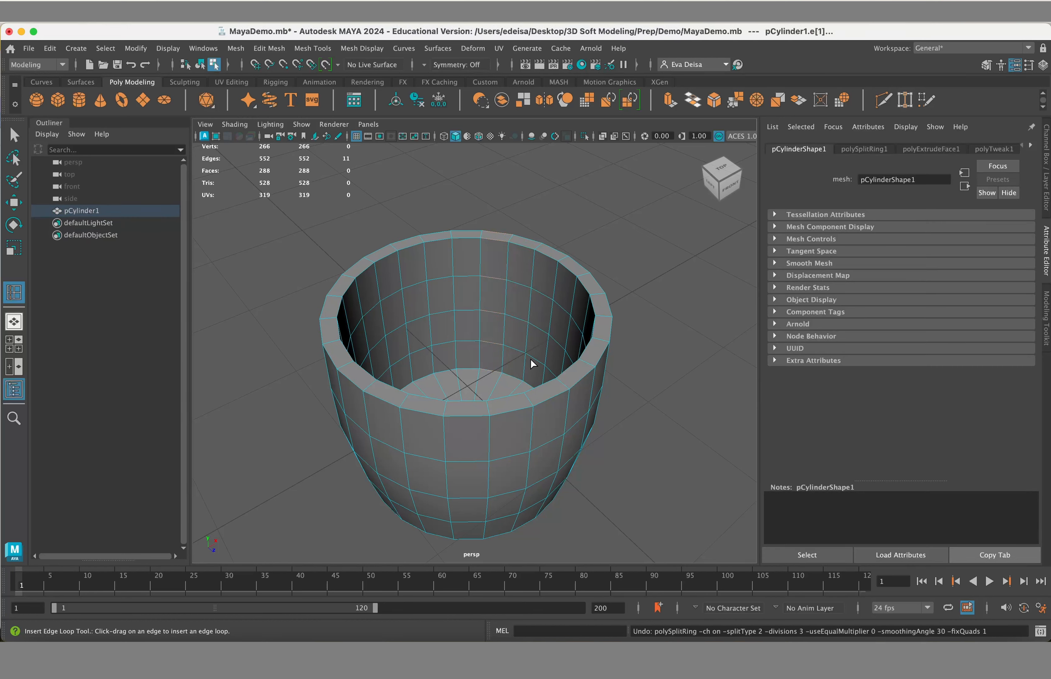
Step: Leave the edge loop tool and select the full edge loop where the cup's inner wall meets the floor
key(q)
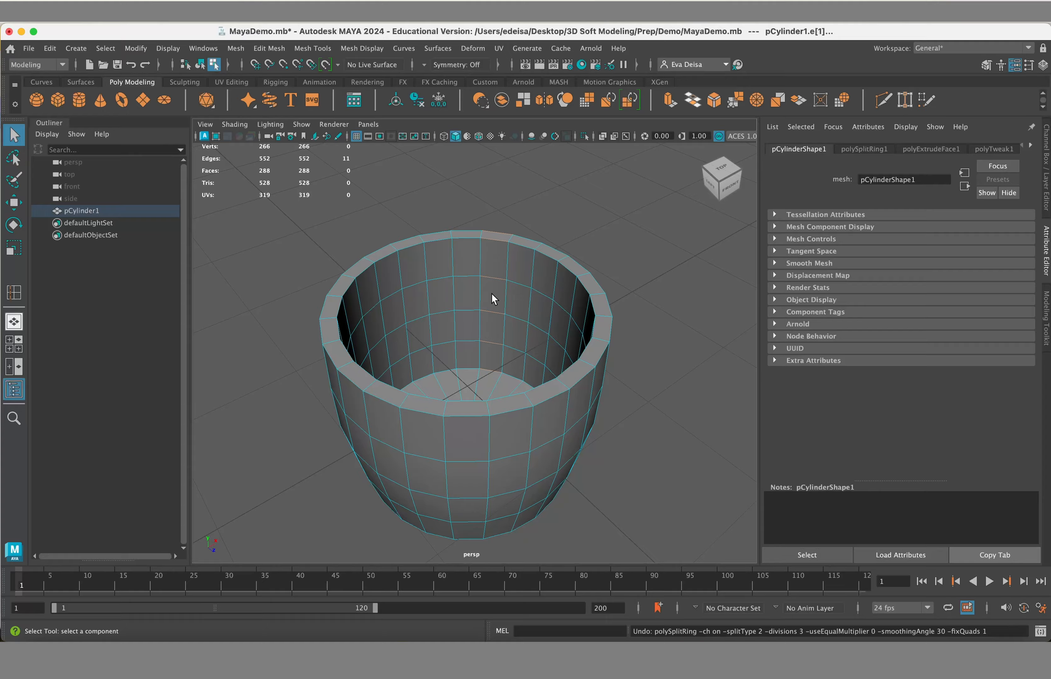
alt+drag(491, 293, 515, 301)
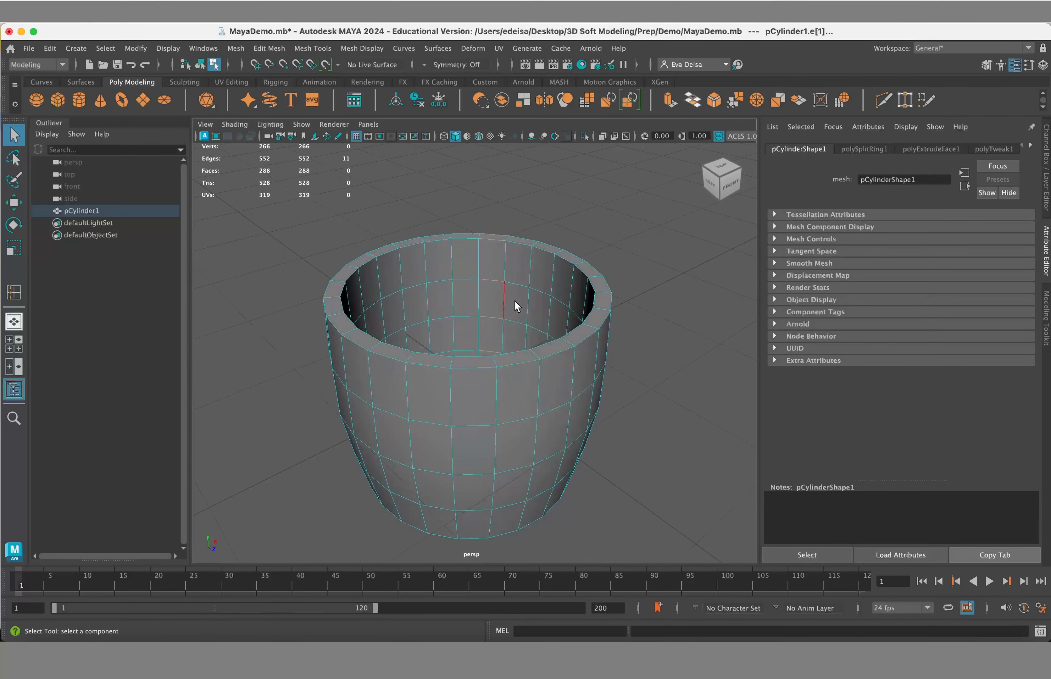
right_drag(515, 301, 570, 254)
alt+drag(501, 293, 524, 273)
right_drag(524, 273, 529, 283)
click(530, 242)
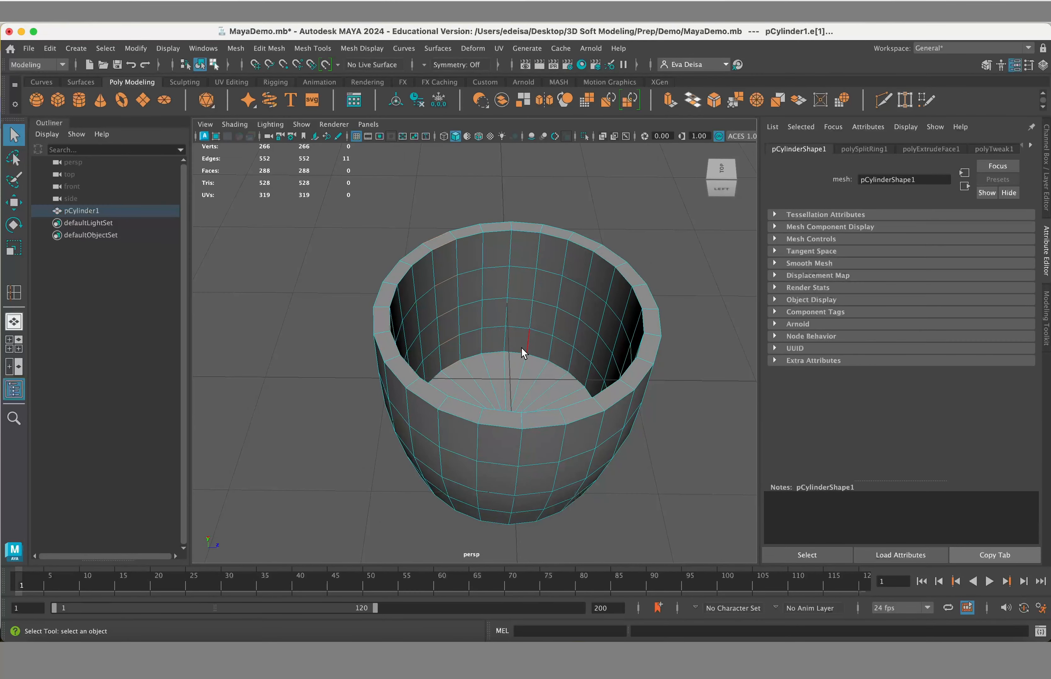
double_click(518, 352)
alt+drag(591, 385, 587, 389)
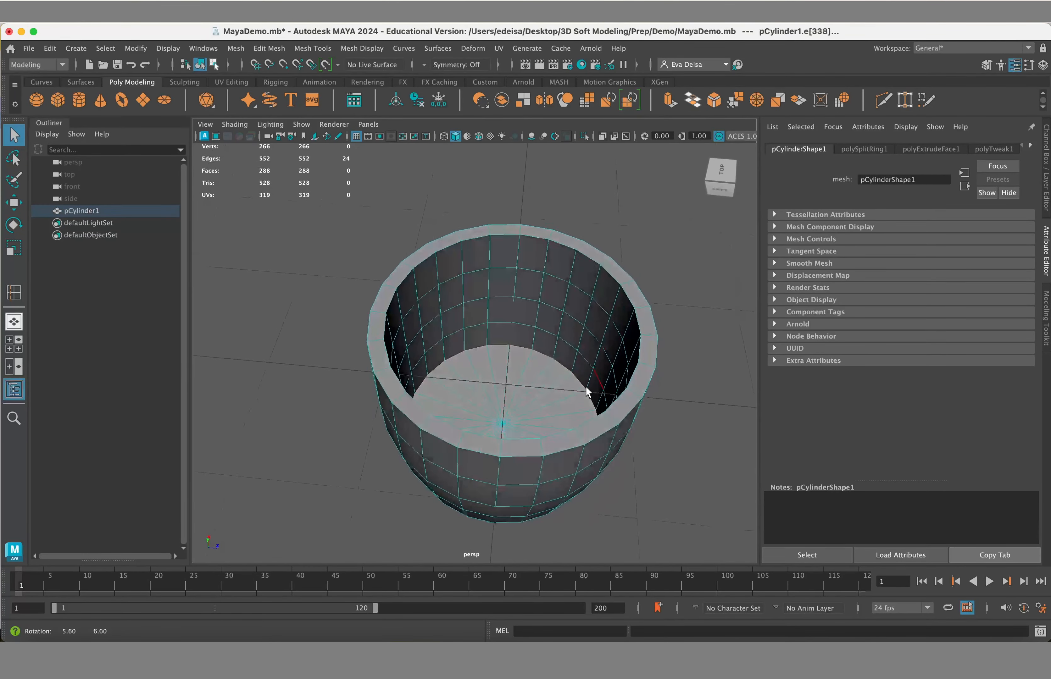
Step: In the front view, scale the selected floor edge loop inward so the inner wall tapers like the outer profile
key(space)
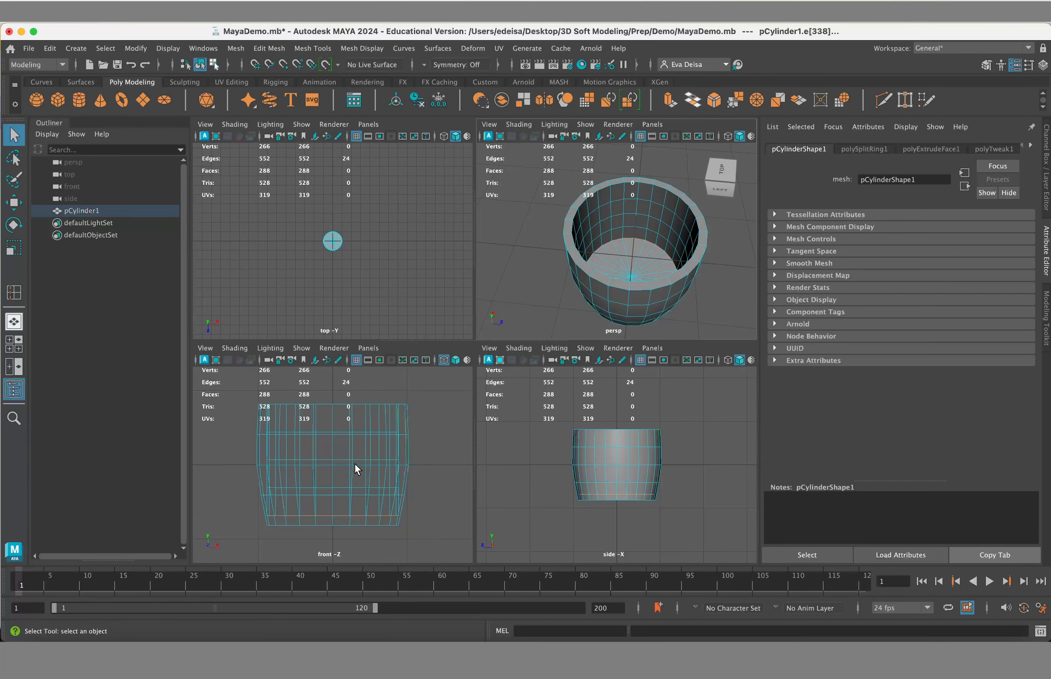
key(space)
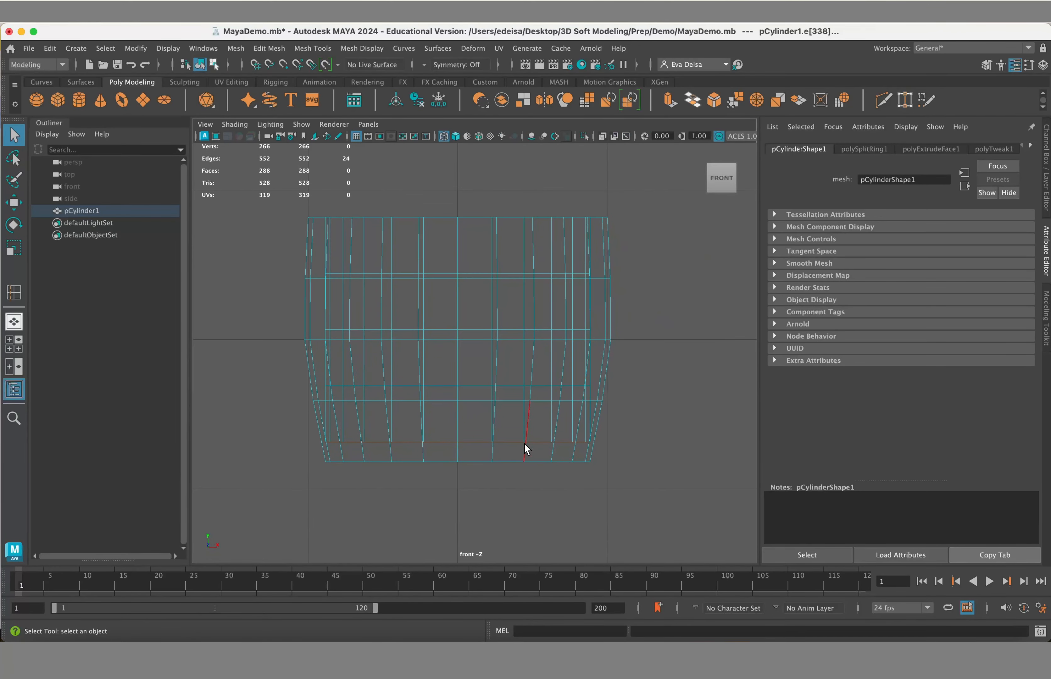
key(r)
drag(458, 442, 441, 439)
Step: Scale the lower inner-wall edge loop to about 0.96 and widen the middle inner-wall loop slightly
double_click(505, 384)
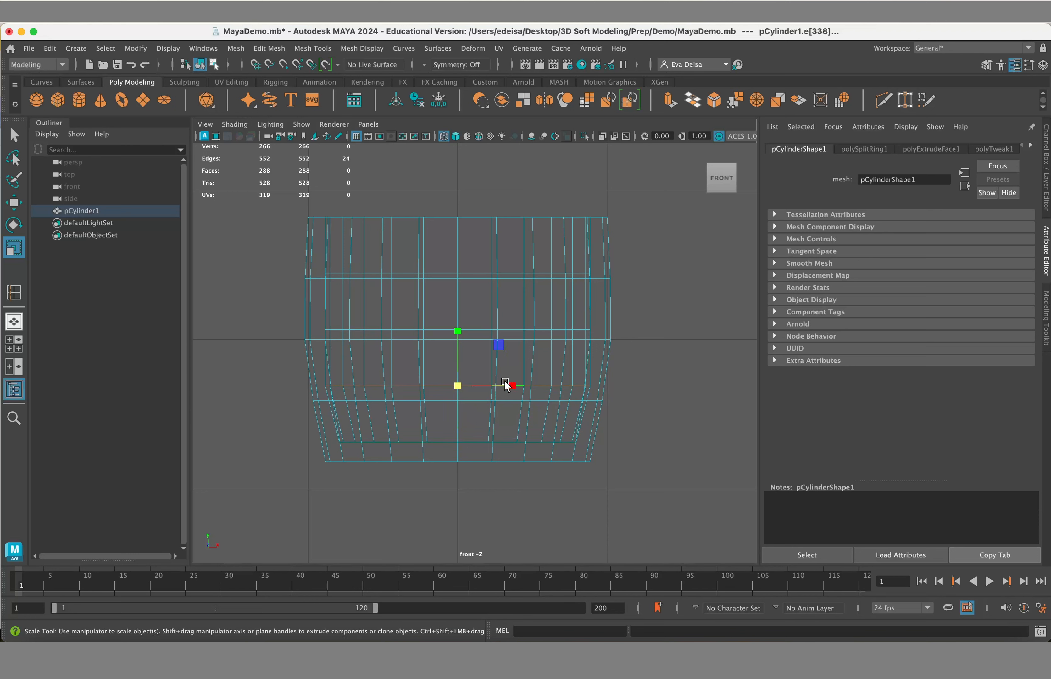
drag(459, 387, 450, 386)
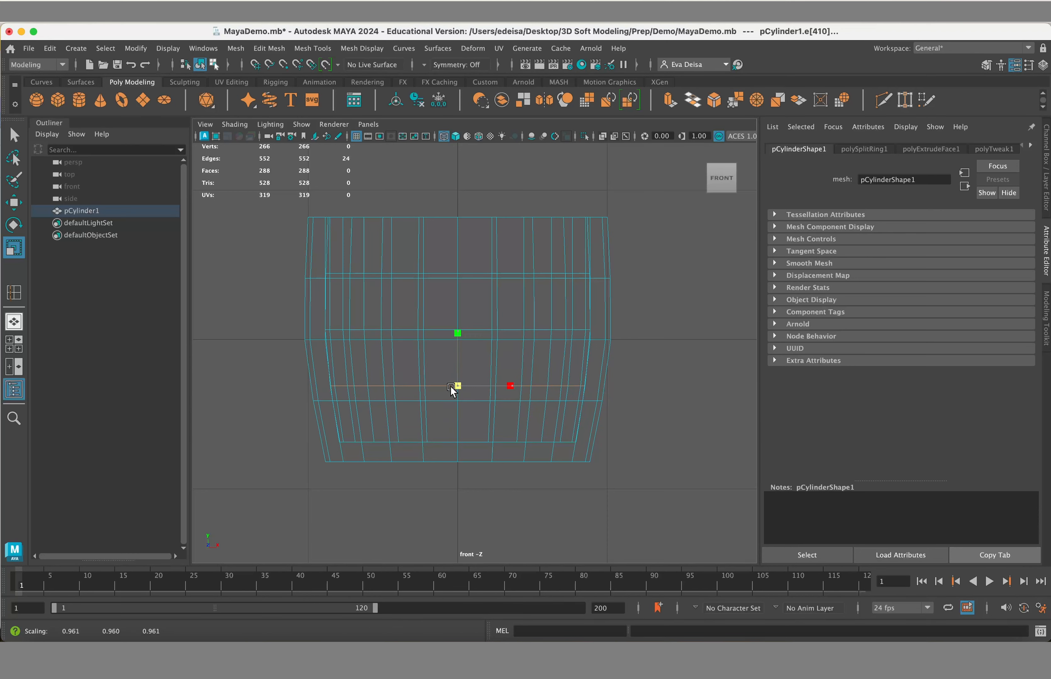
double_click(457, 332)
drag(458, 338, 461, 332)
Step: Select the uppermost inserted edge loop on the inner wall and scale it outward slightly
double_click(480, 274)
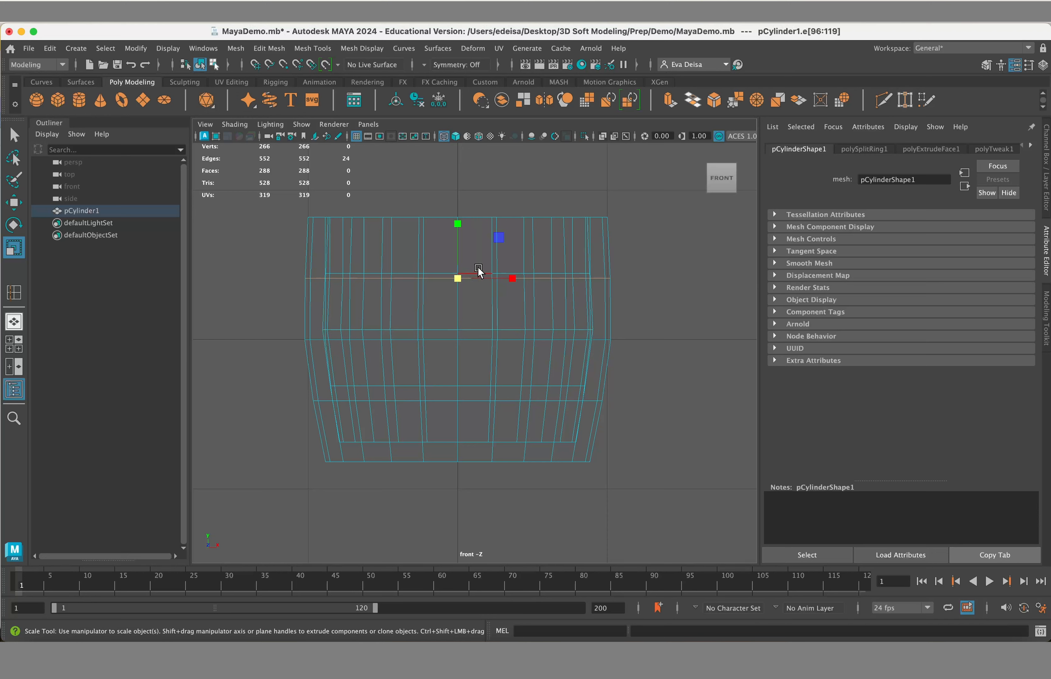
click(479, 269)
double_click(478, 273)
drag(458, 274, 462, 273)
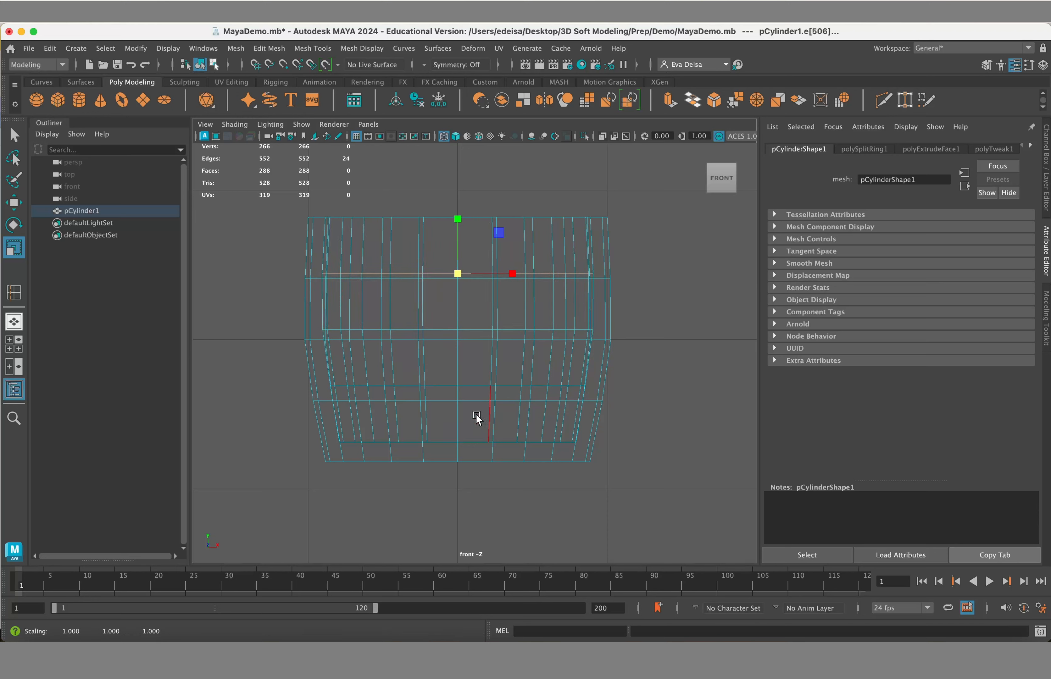
right_click(477, 272)
double_click(477, 438)
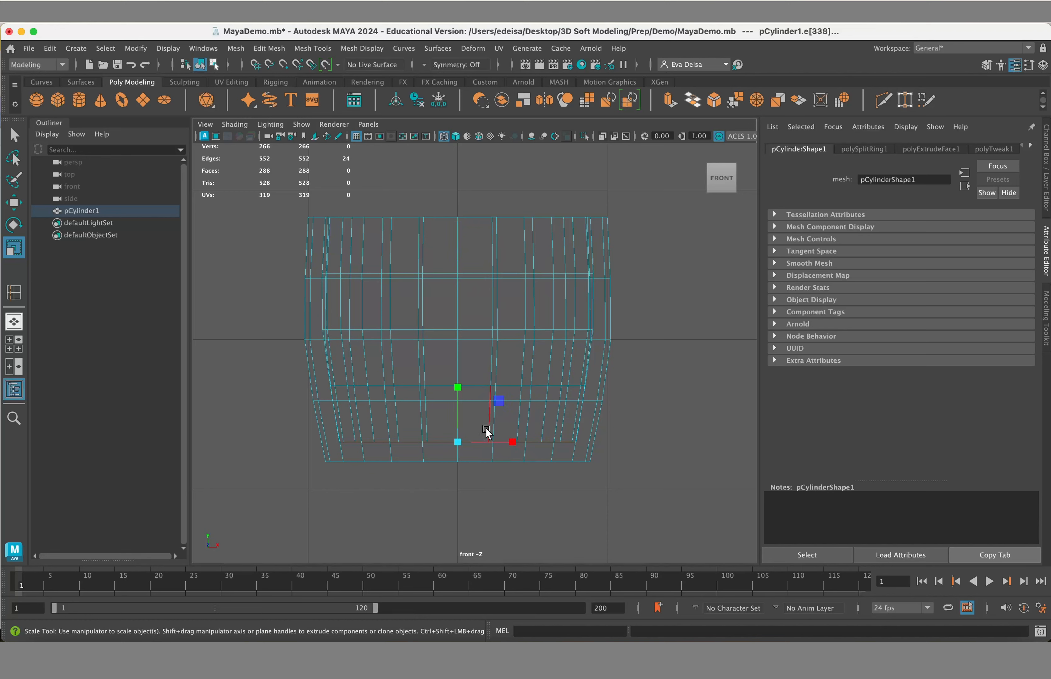
key(w)
drag(456, 382, 455, 387)
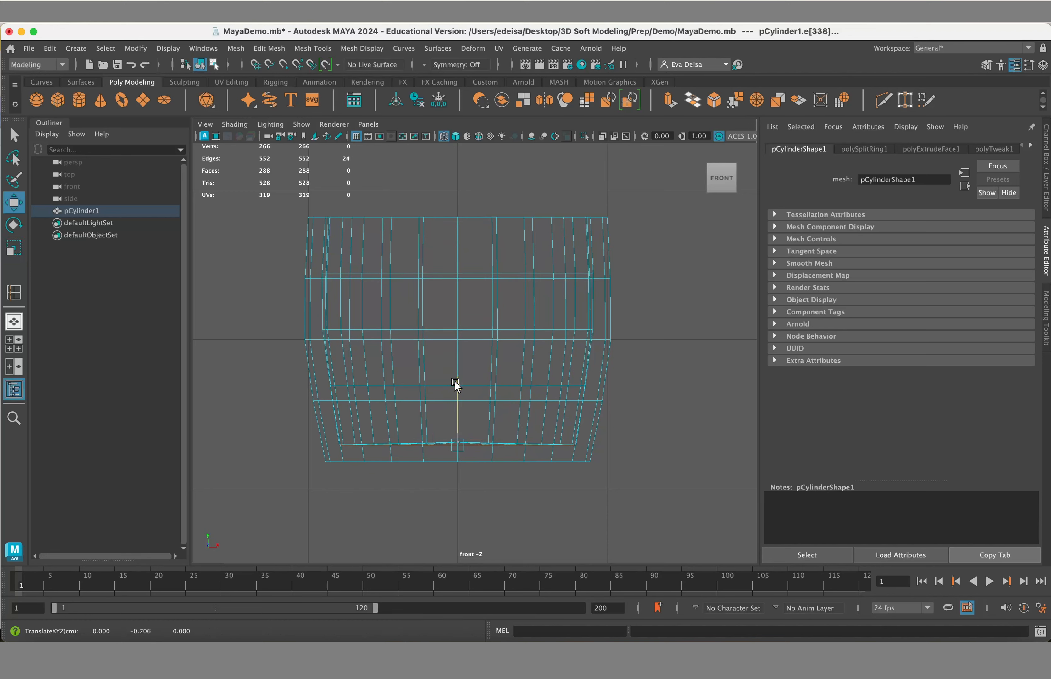
key(ctrl+z)
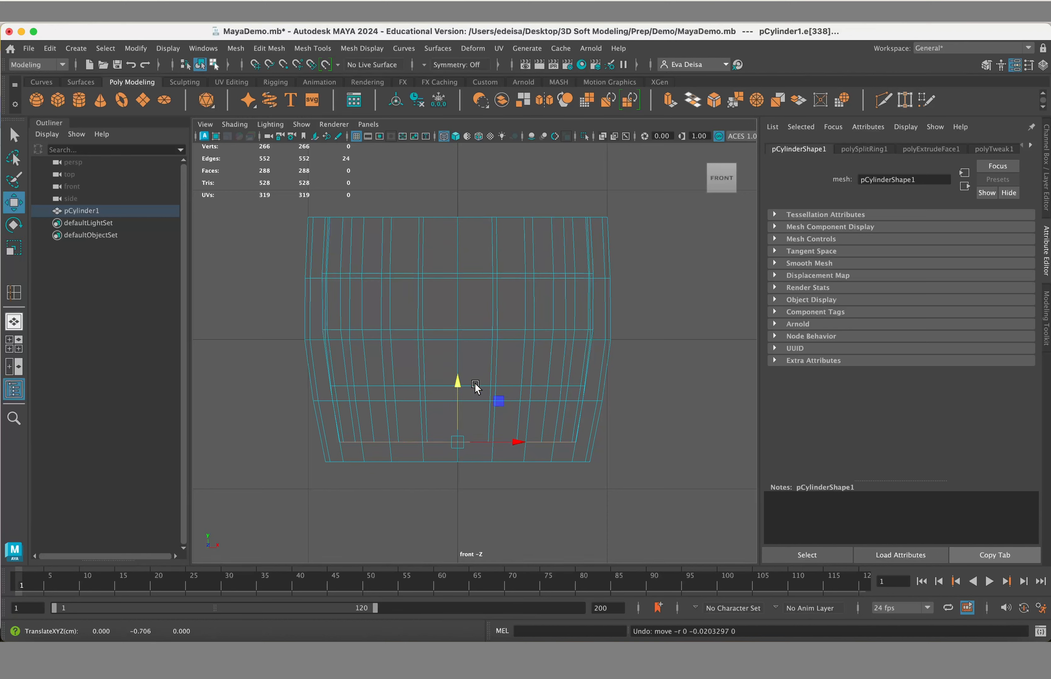
Step: Clear the edge selection and return to the perspective view of the whole cup
click(612, 433)
scroll(540, 361, down, 5)
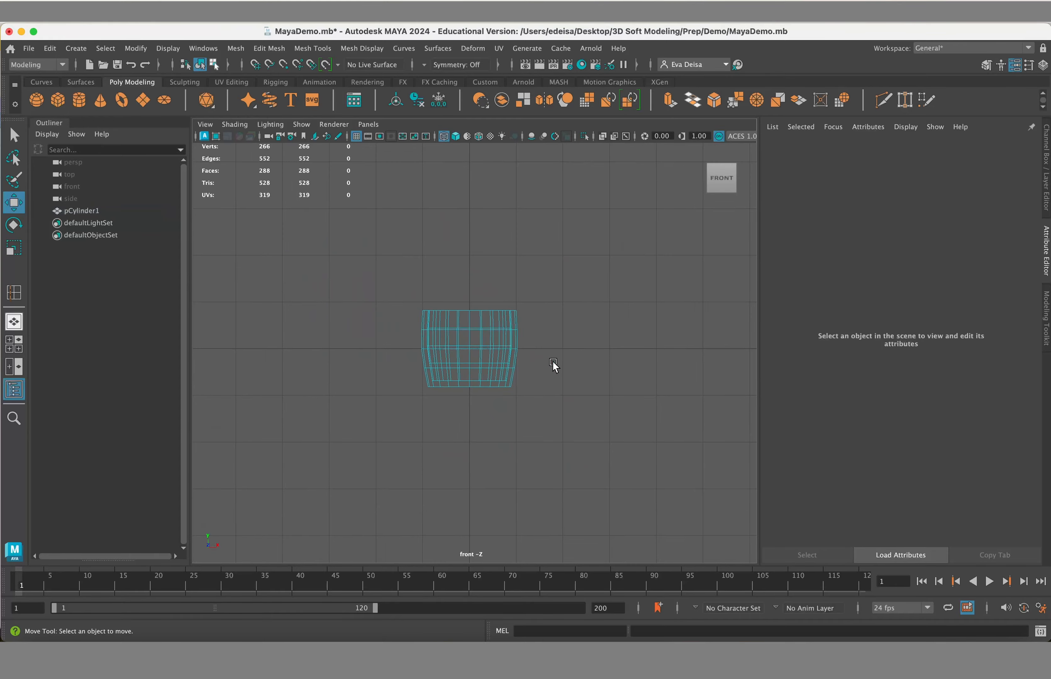
scroll(553, 363, up, 1)
alt+drag(540, 364, 530, 325)
key(space)
key(space)
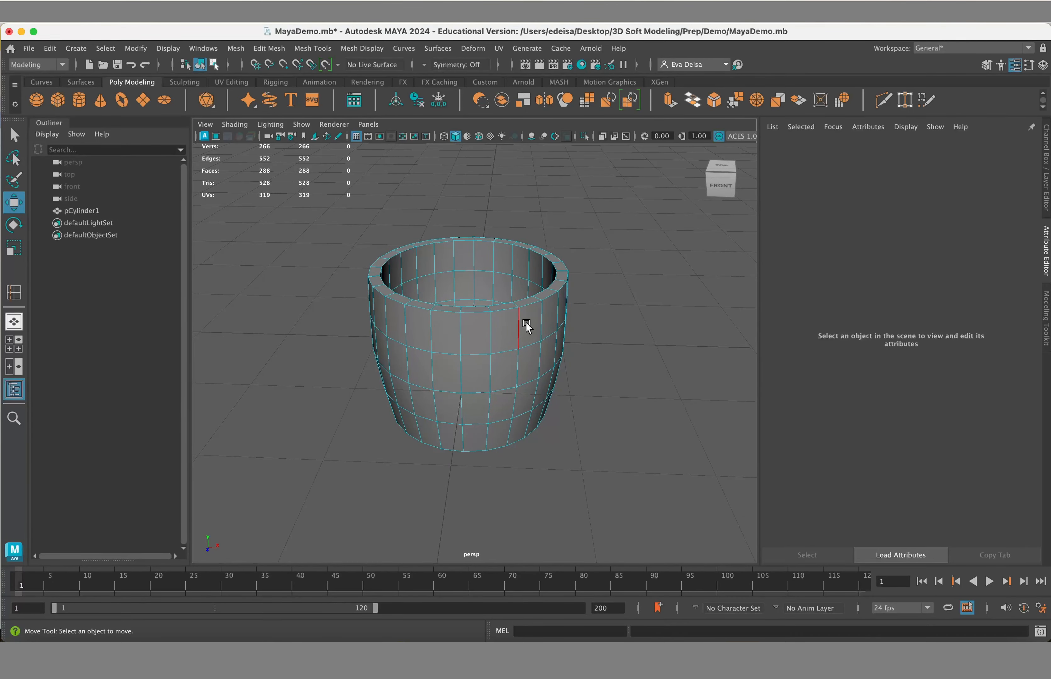
Step: Examine the cup from the front, from above and at an angle to judge its edge orientation against the axes
click(716, 186)
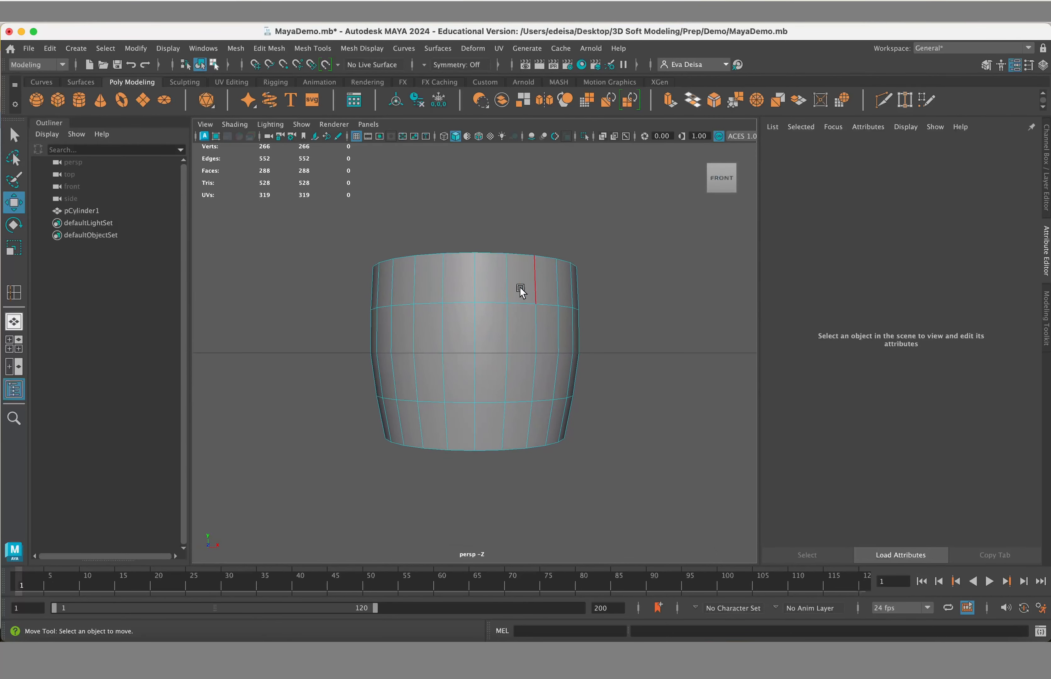
click(708, 182)
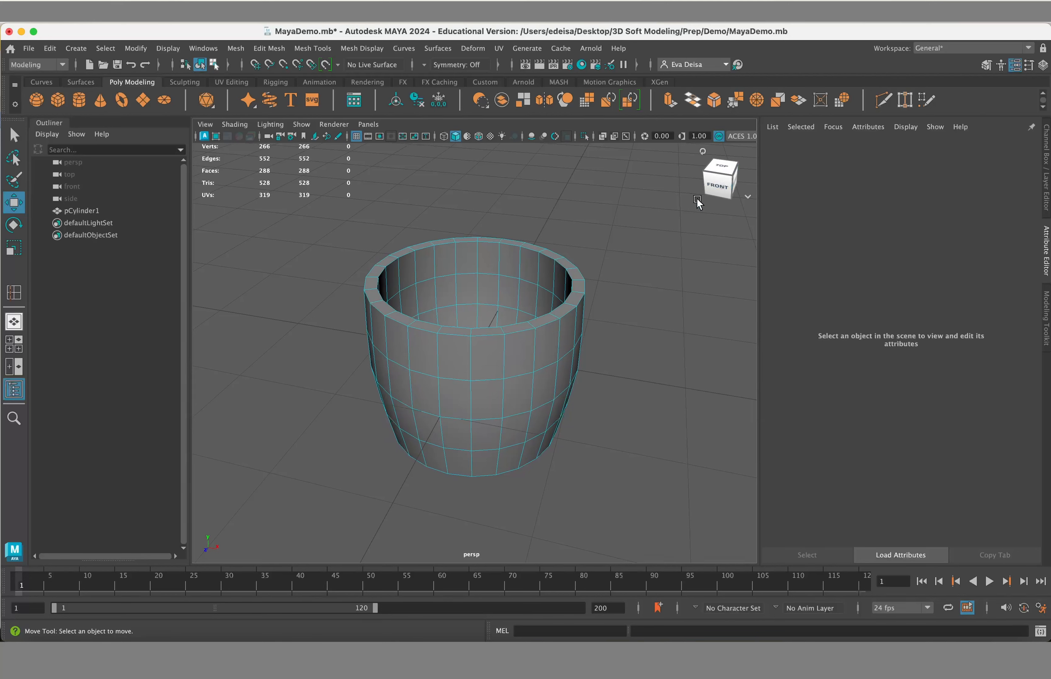
scroll(368, 494, down, 2)
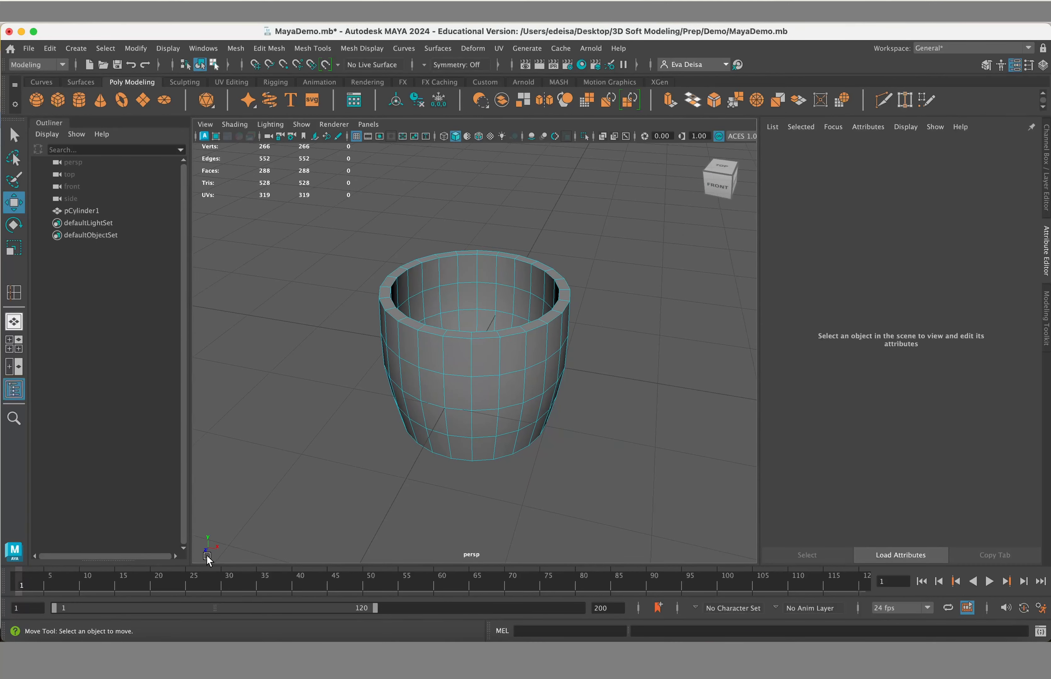
mouse_move(389, 491)
alt+mouse_down()
mouse_move(399, 479)
mouse_move(396, 487)
alt+mouse_up()
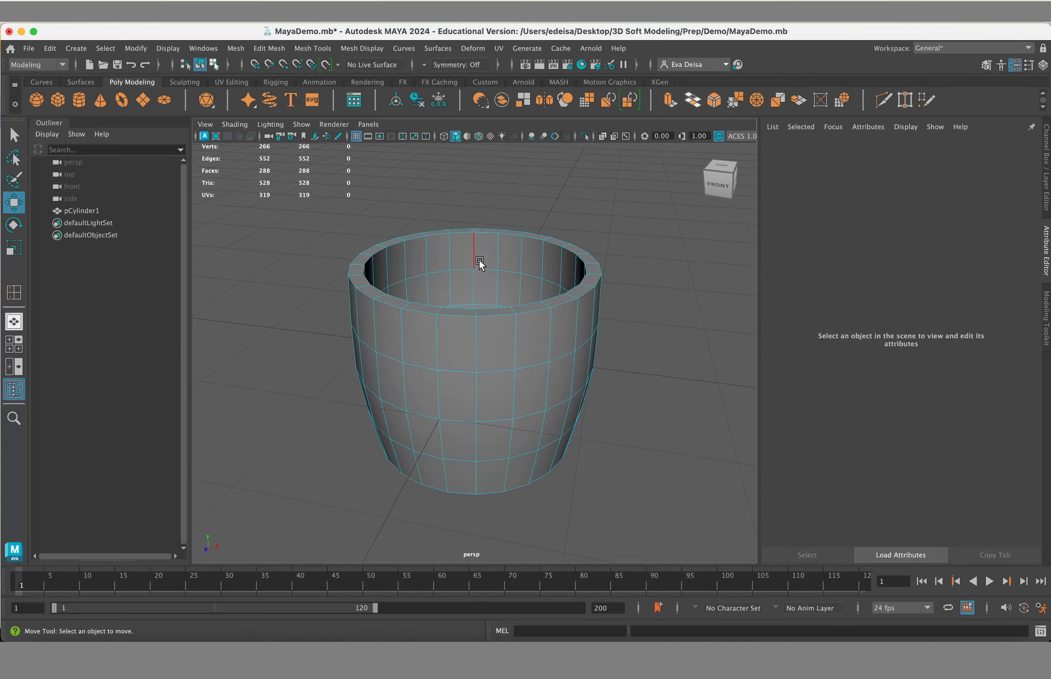
alt+drag(479, 260, 501, 277)
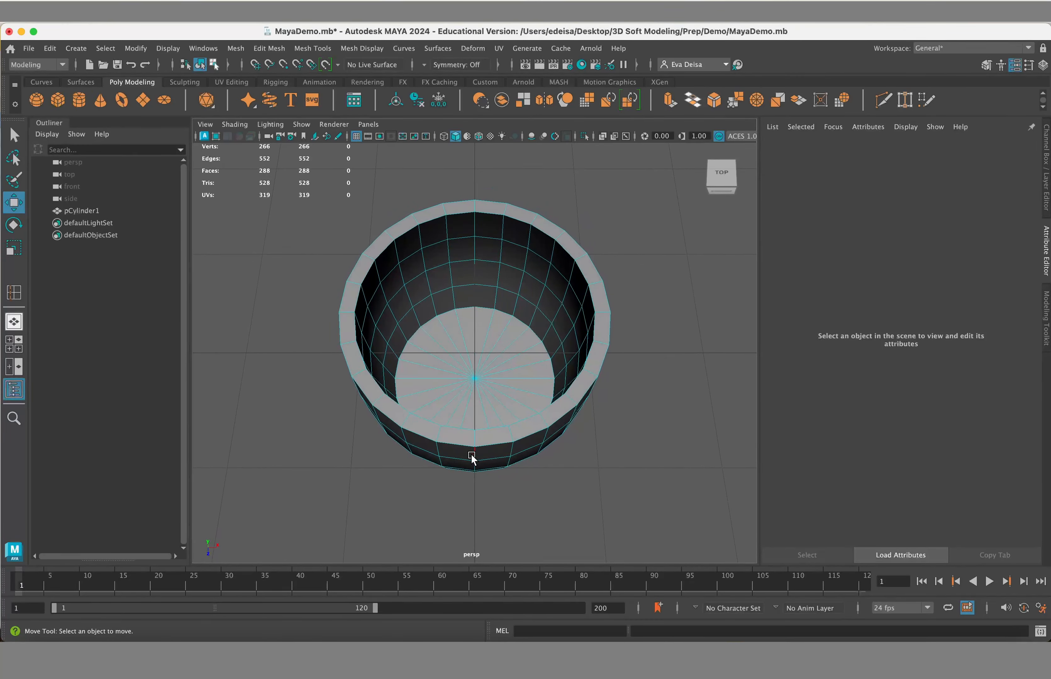
alt+drag(503, 477, 502, 477)
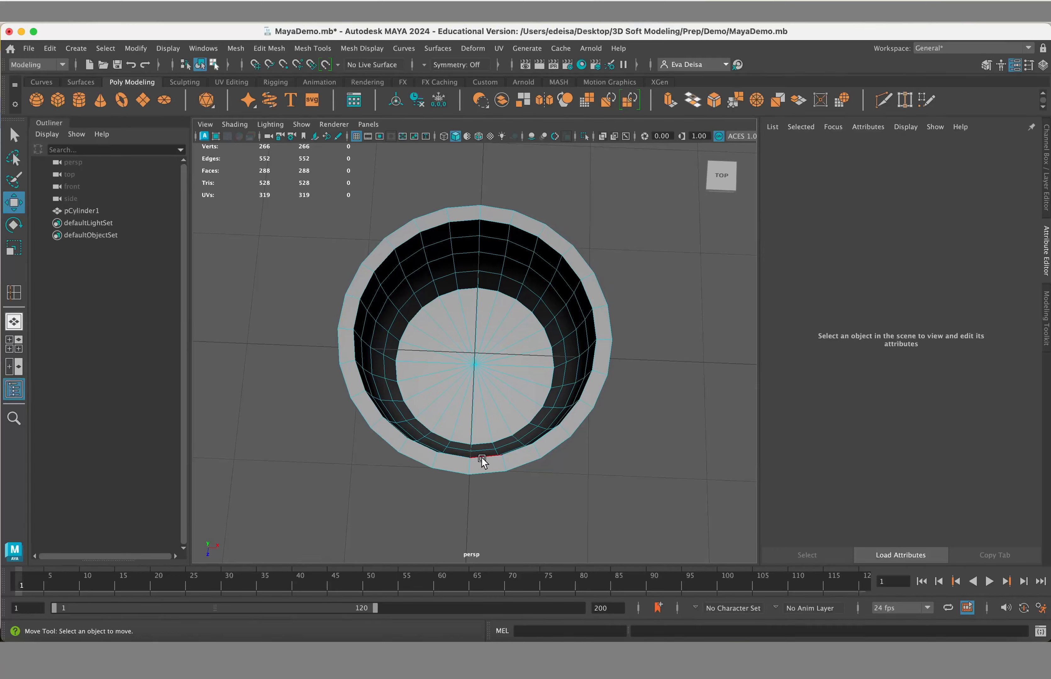
mouse_move(481, 462)
alt+mouse_down()
mouse_move(486, 486)
mouse_move(476, 460)
alt+mouse_up()
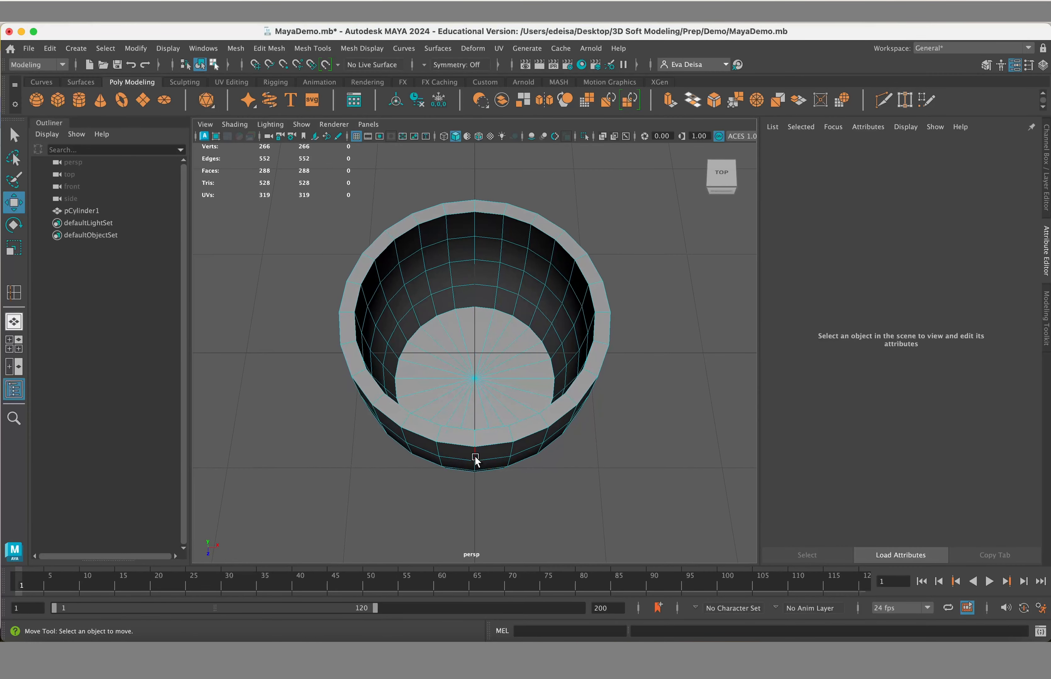
Step: Switch the cup to object mode and show its transform channels
right_drag(495, 273, 557, 255)
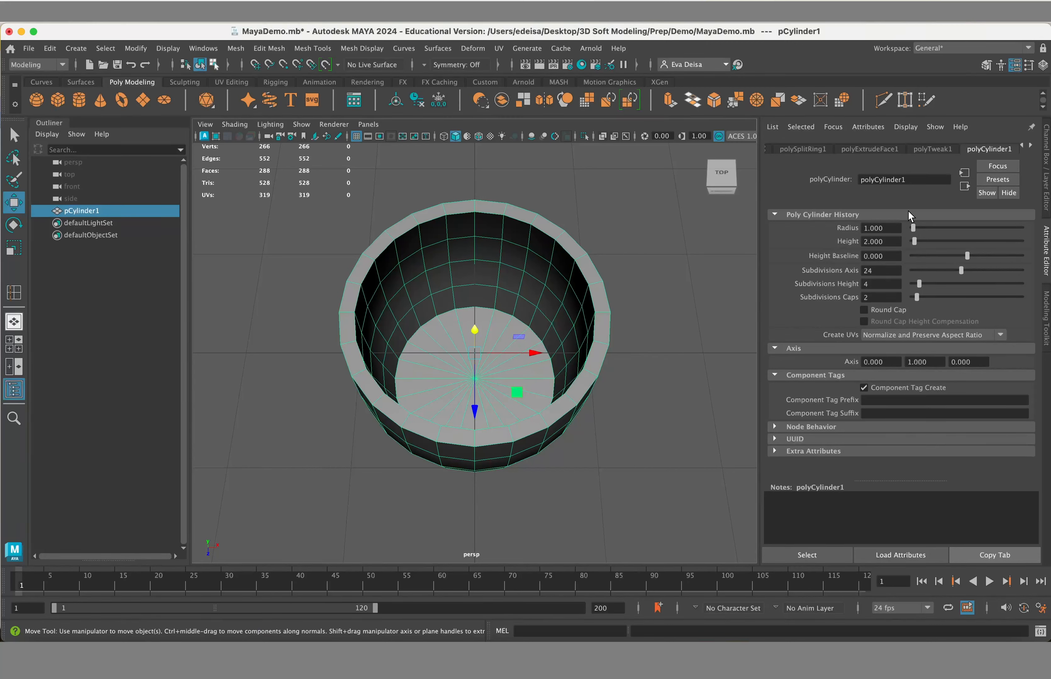
click(1048, 154)
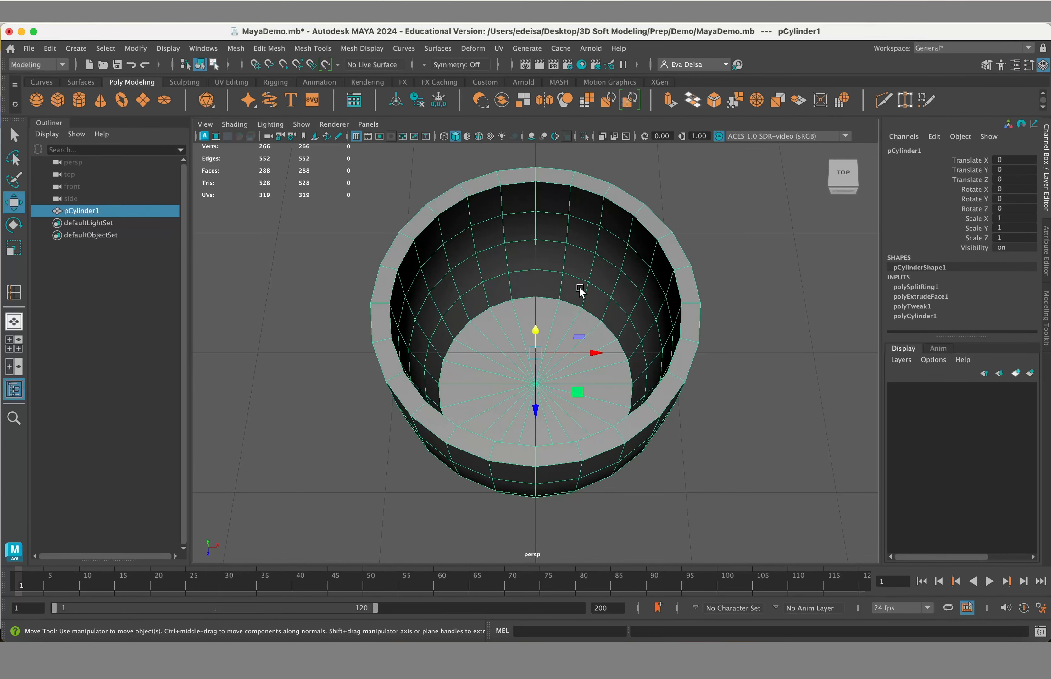
key(e)
drag(576, 388, 570, 391)
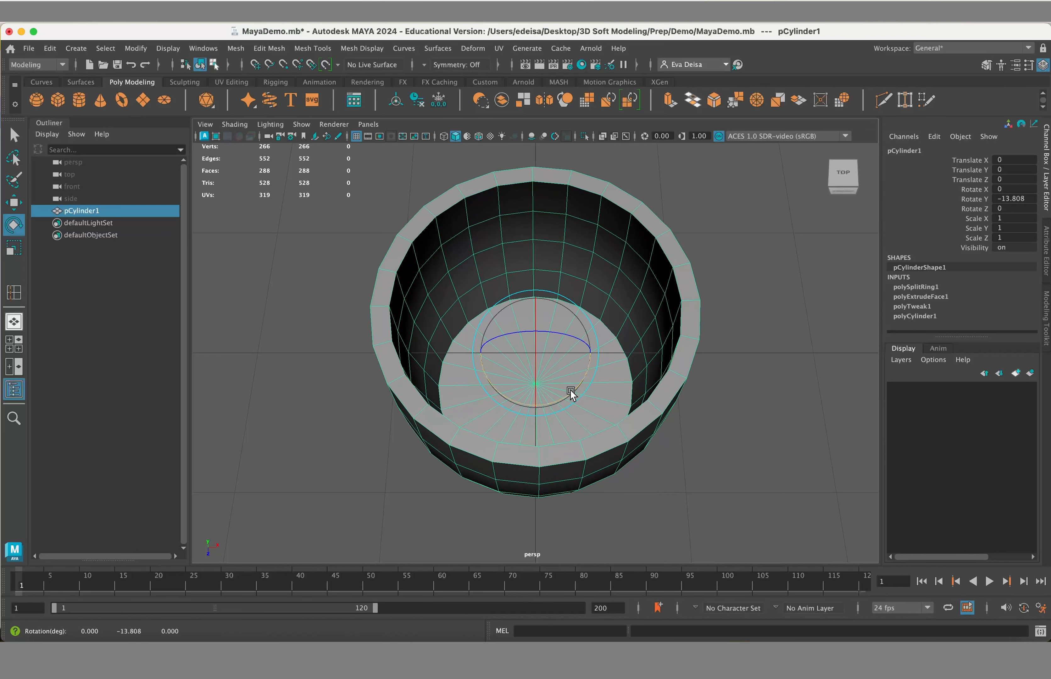
key(ctrl+z)
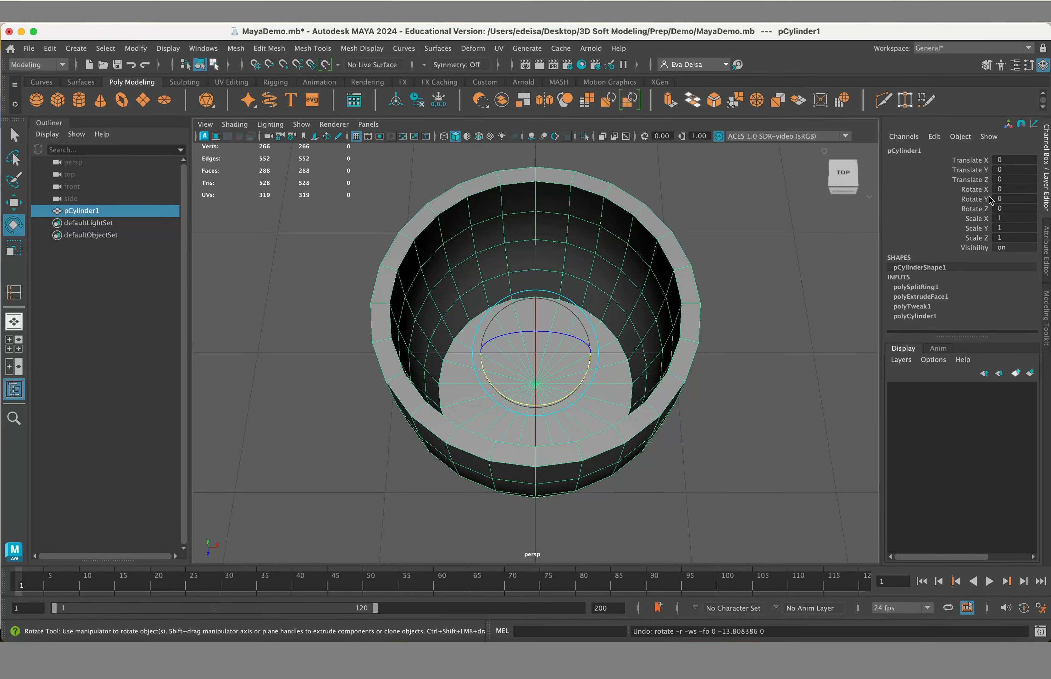
Step: Set the cup's Rotate Y to 7.5 and check its alignment with the axes in the top view
double_click(1014, 198)
key(Return)
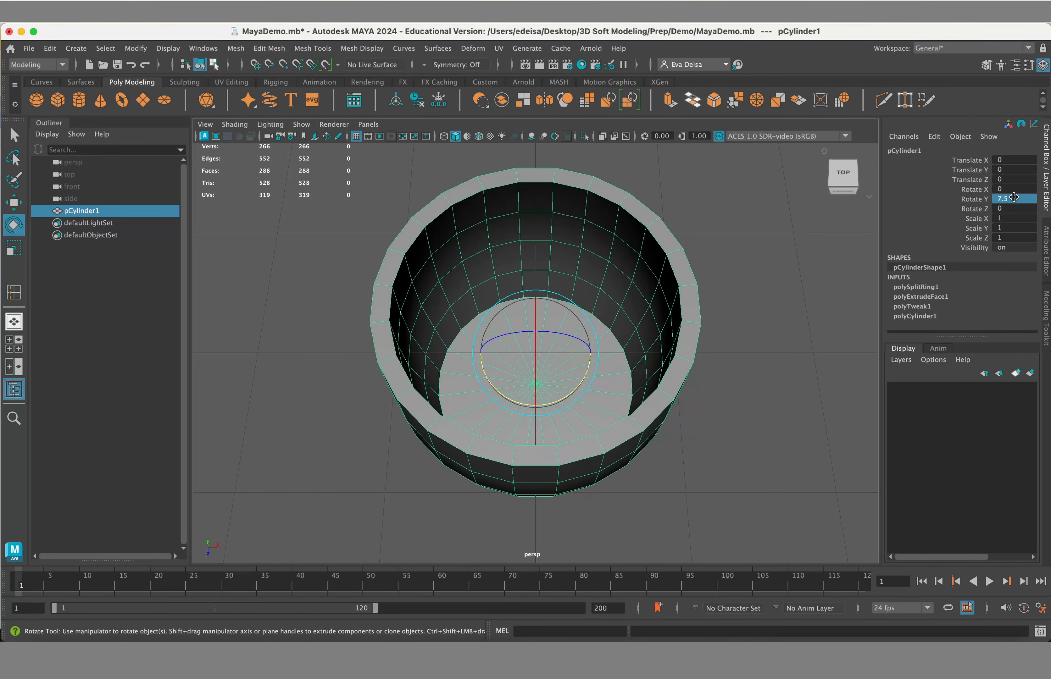
alt+drag(564, 440, 567, 446)
key(space)
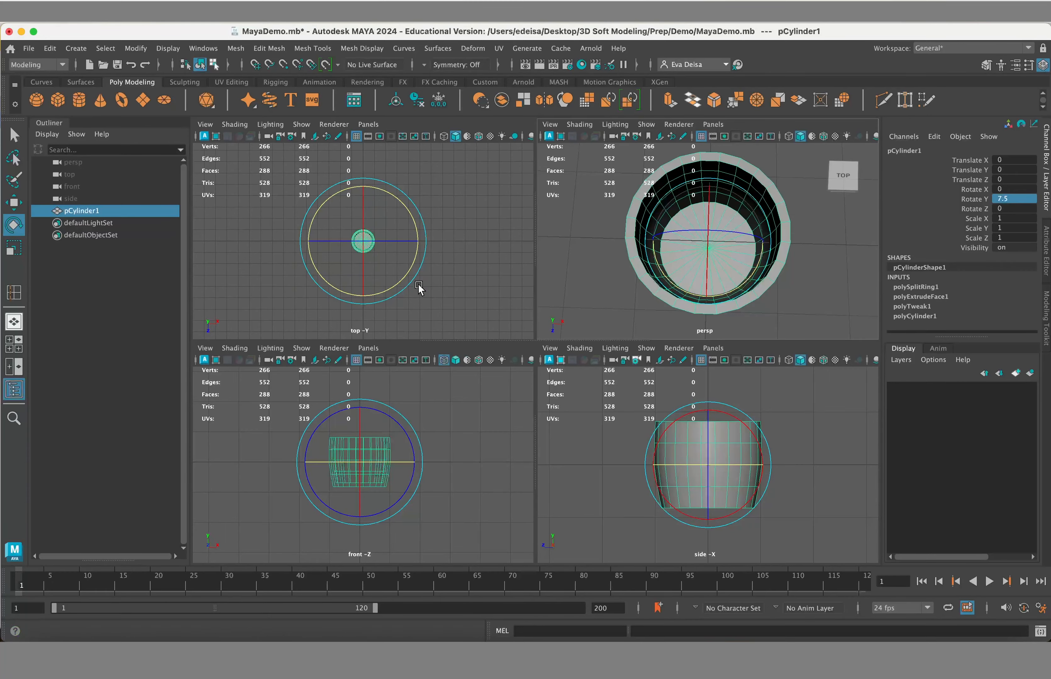
key(space)
scroll(510, 327, up, 10)
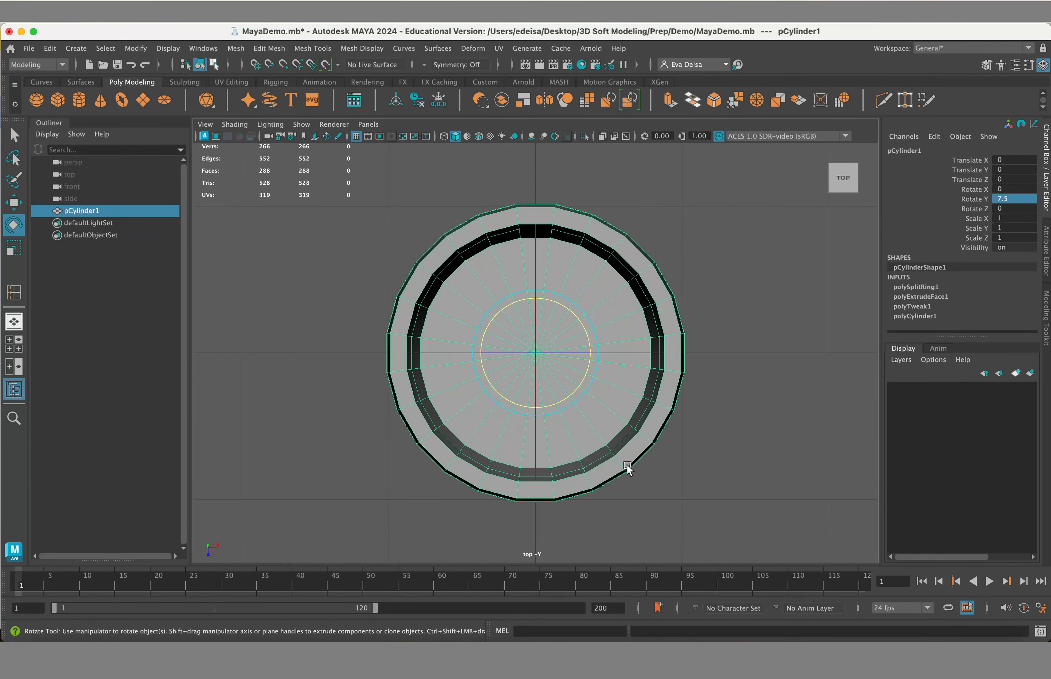
Step: Return to the perspective view, examine the rotated cup from above and the front, and deselect it
key(space)
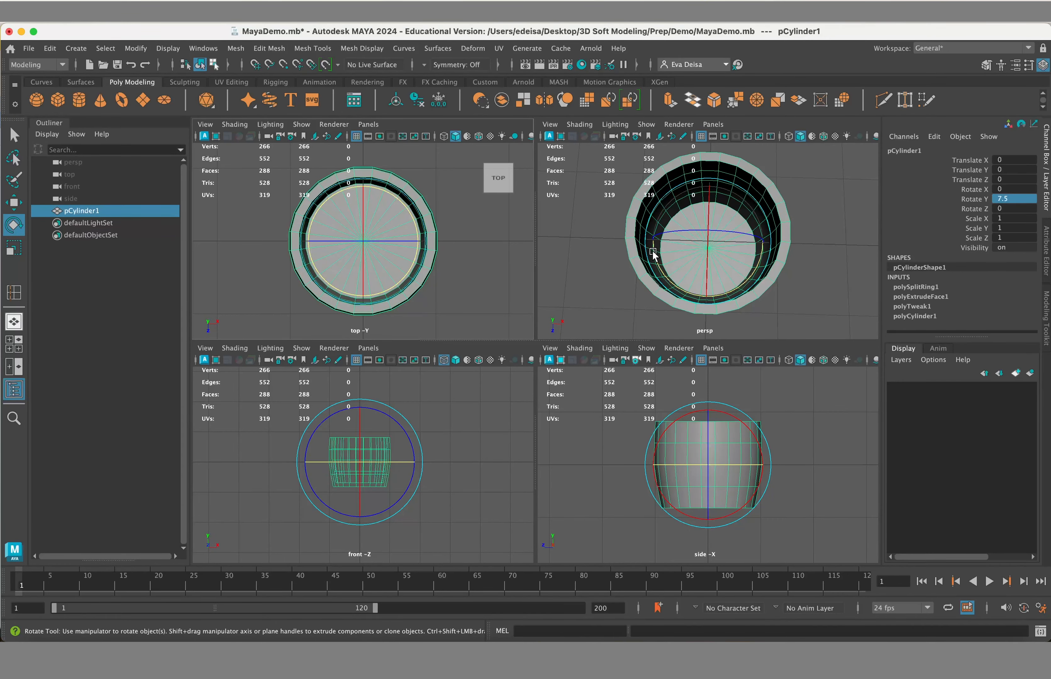
key(space)
alt+drag(648, 283, 634, 312)
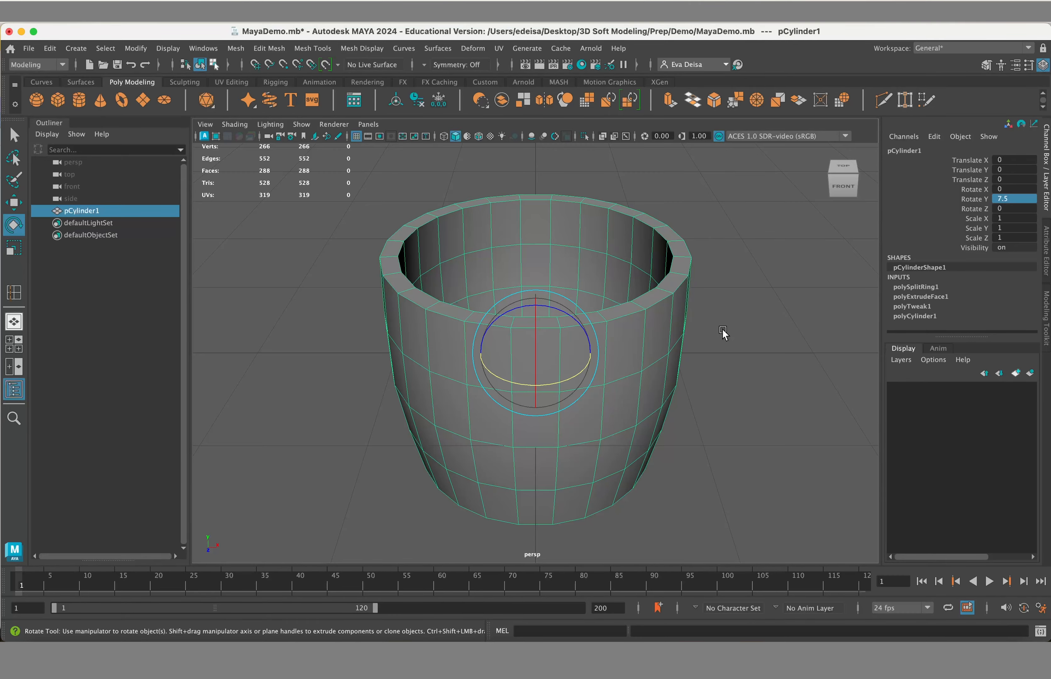
alt+drag(723, 333, 563, 347)
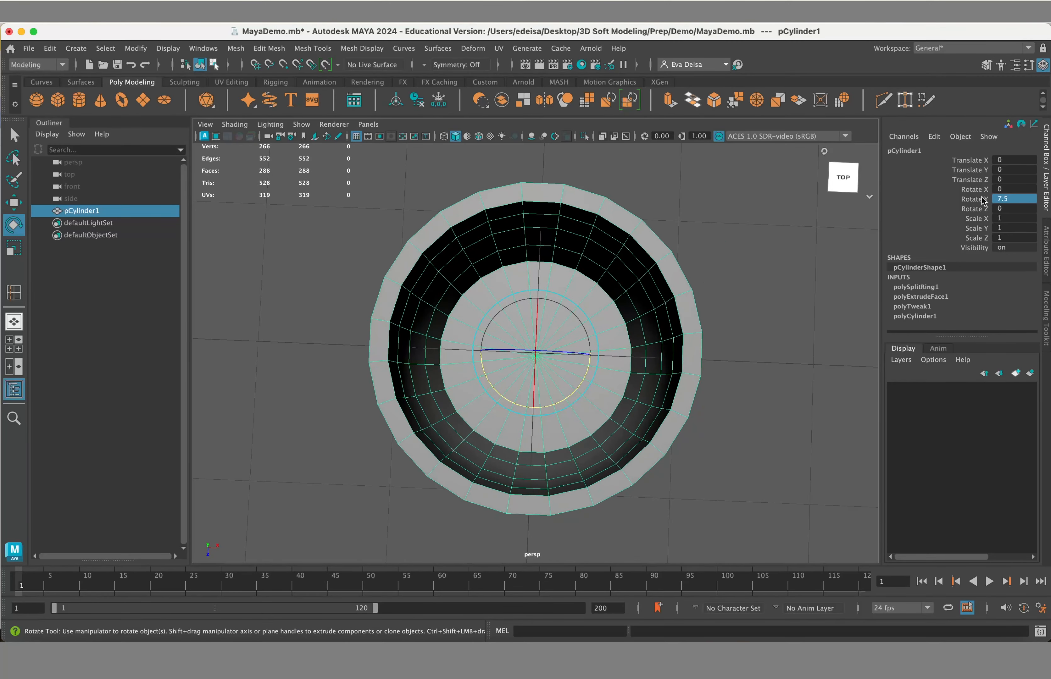
alt+drag(645, 504, 636, 469)
click(693, 352)
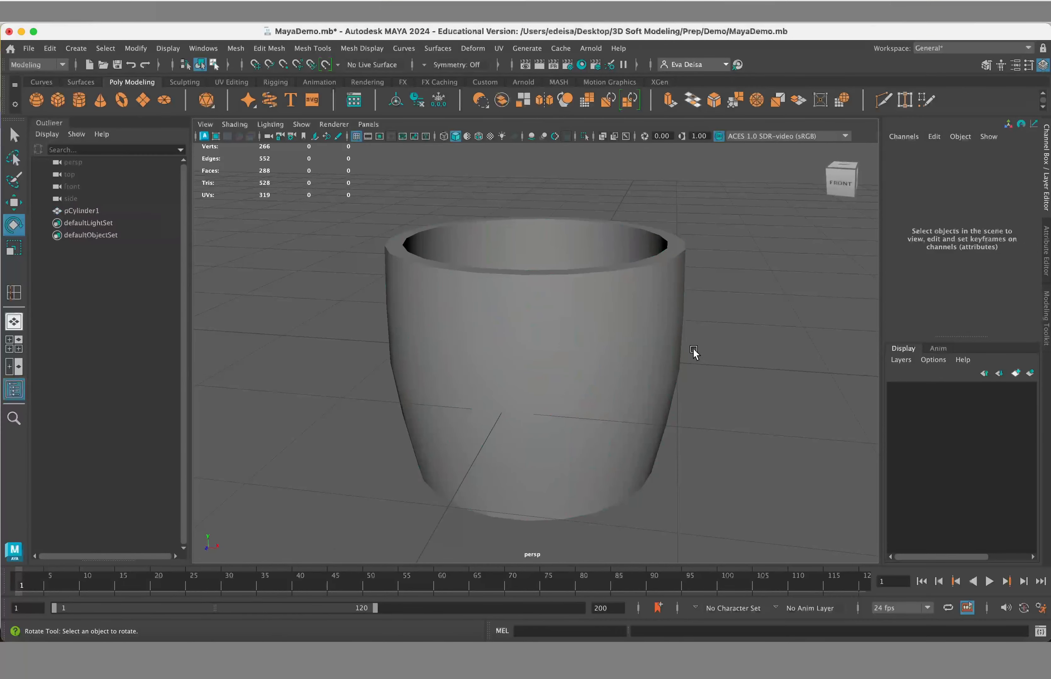
Step: Select the cup and line up the view directly above it
alt+drag(694, 352, 632, 356)
click(556, 269)
alt+drag(557, 270, 539, 293)
alt+drag(617, 290, 606, 310)
scroll(606, 310, down, 5)
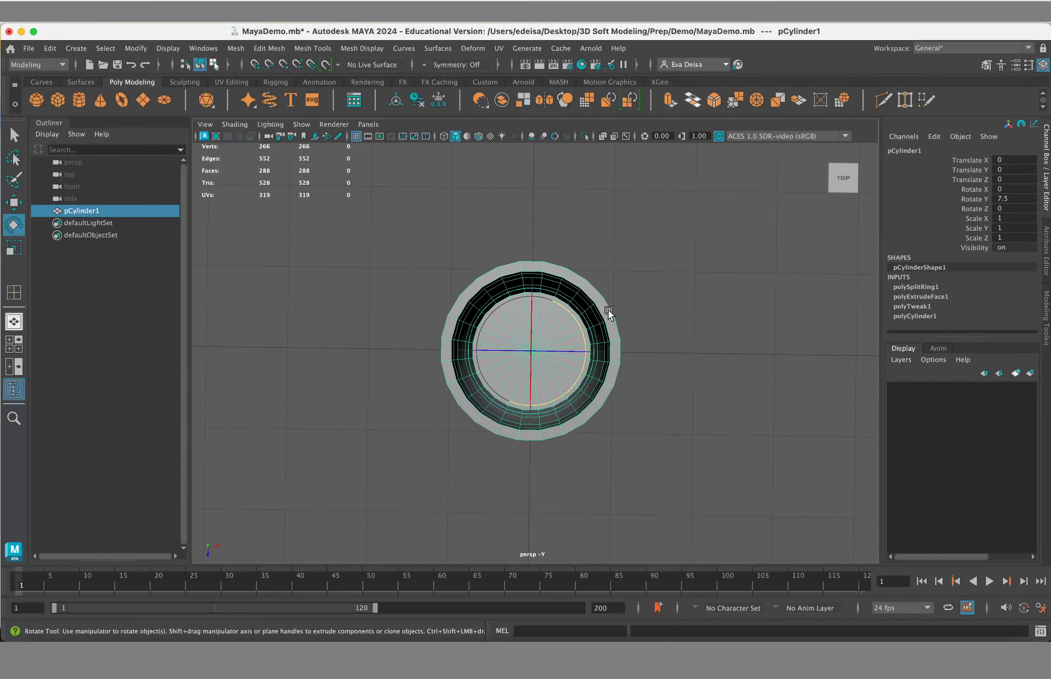
scroll(608, 309, up, 5)
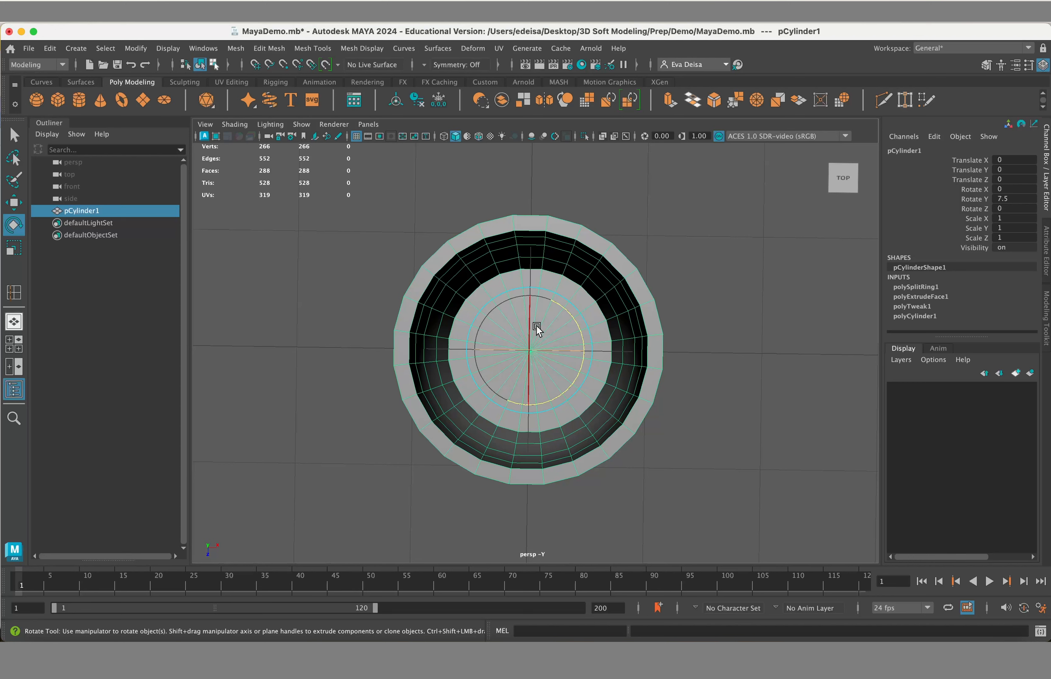
Step: Set the Rotate tool's axis orientation to Object
double_click(16, 225)
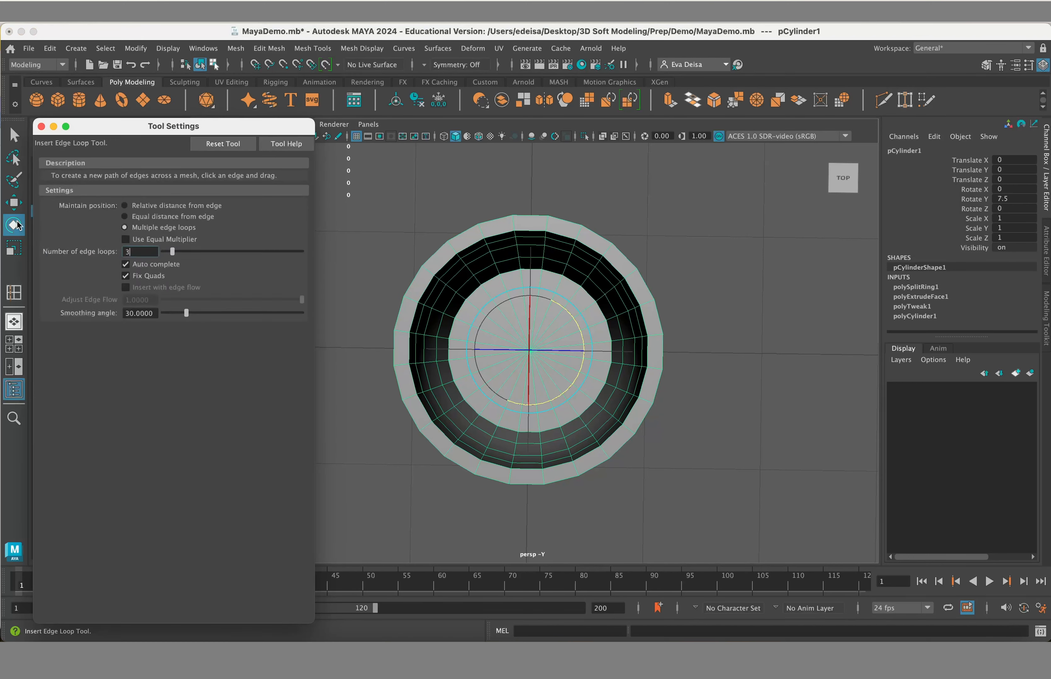
click(131, 180)
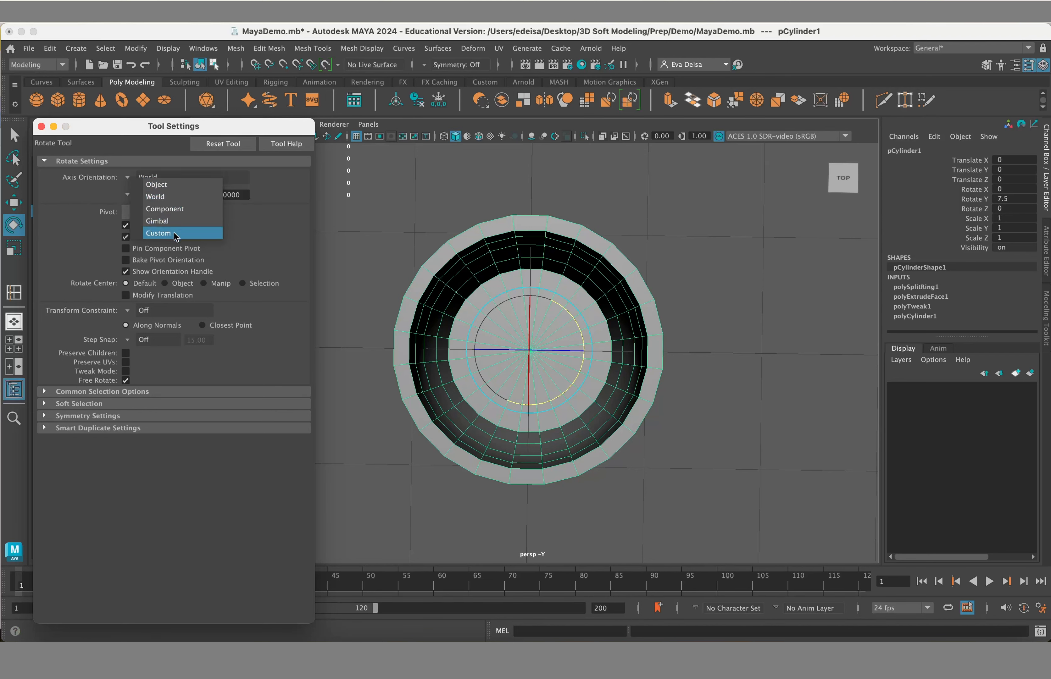
click(170, 184)
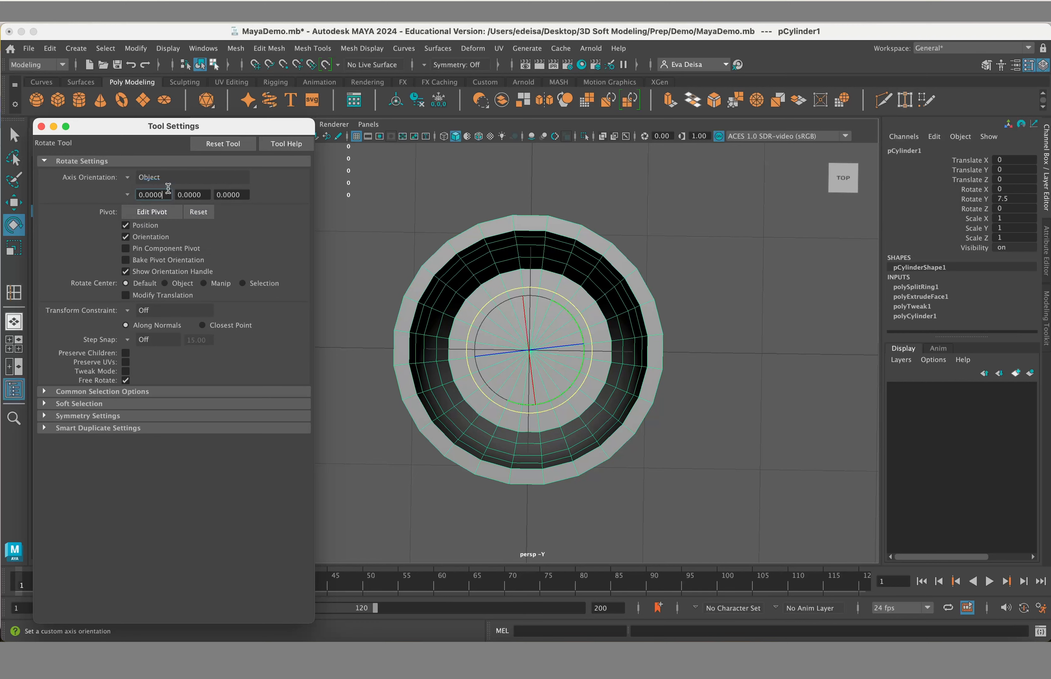
click(41, 127)
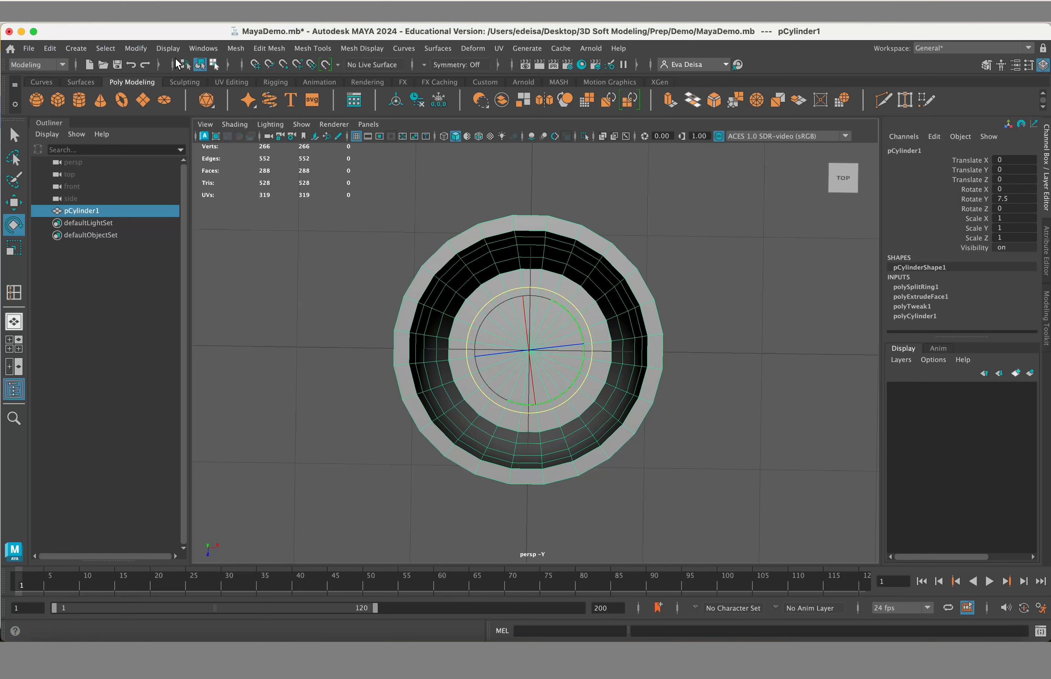
Step: Freeze the cup's transformations so its current rotation becomes the zero orientation
click(134, 51)
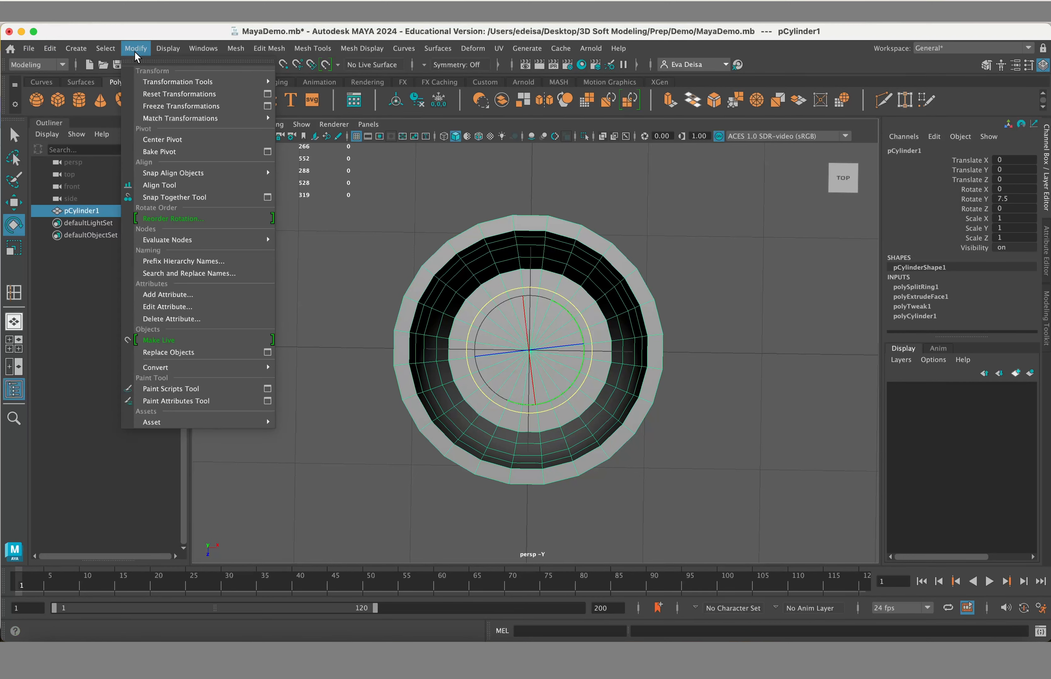
click(172, 110)
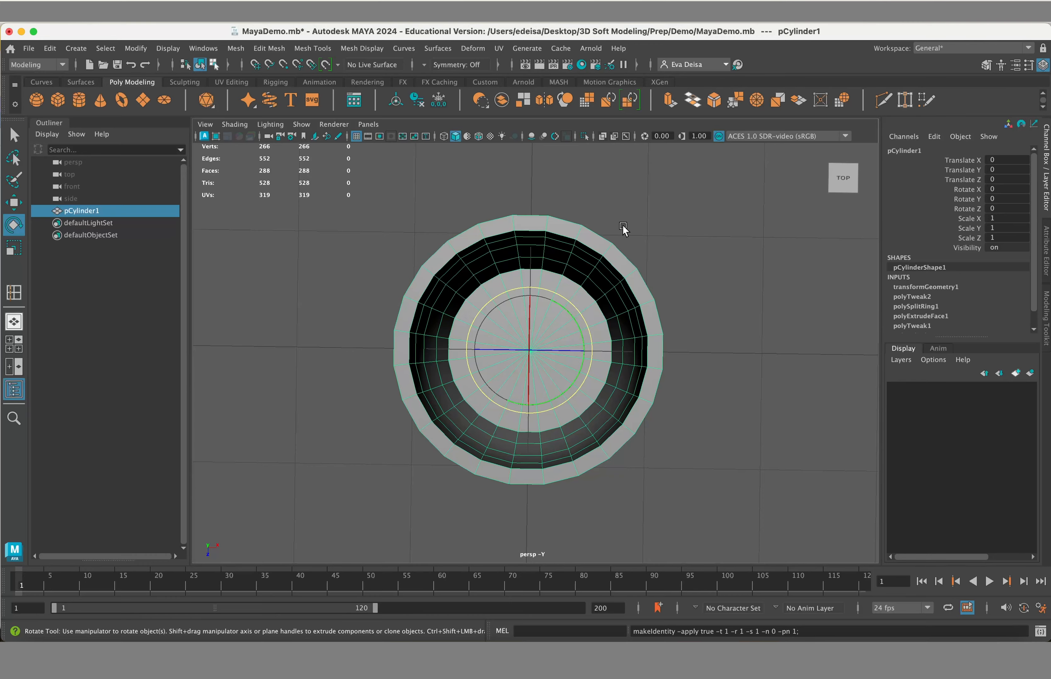
alt+drag(527, 503, 546, 488)
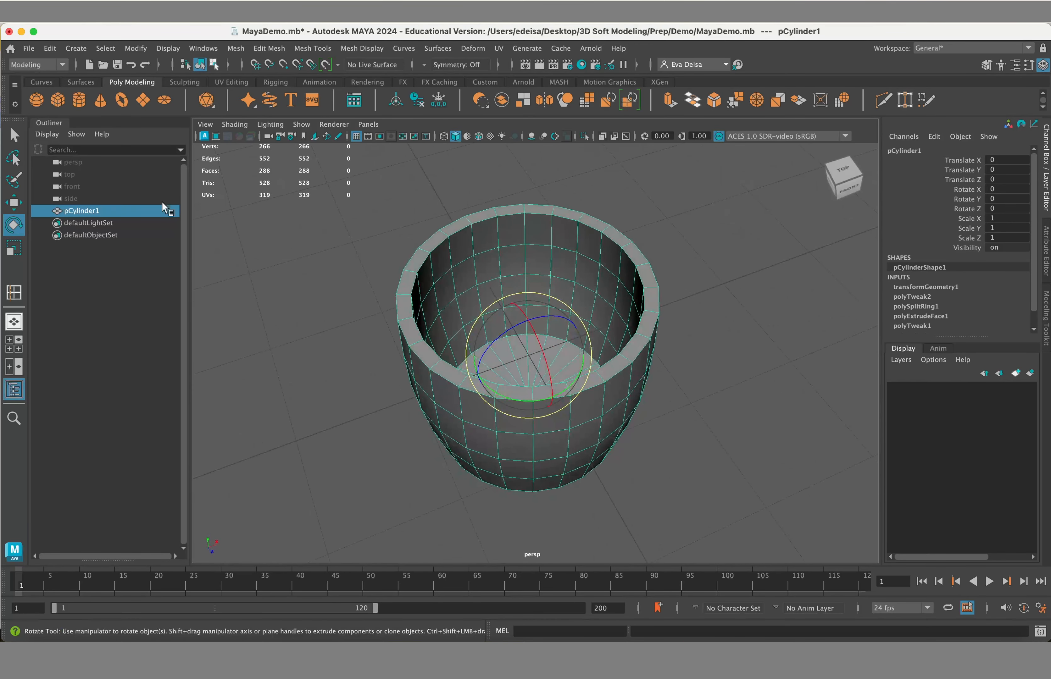
Step: Set the Rotate tool's axis orientation to World, close its settings and deselect the cup
double_click(14, 226)
click(129, 178)
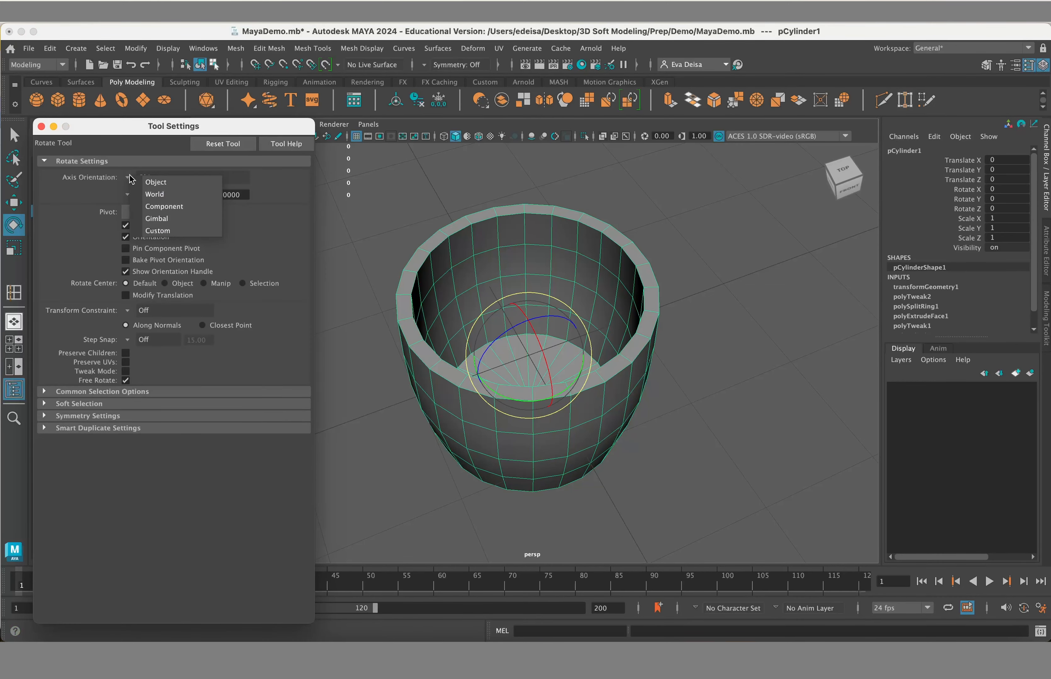
click(154, 194)
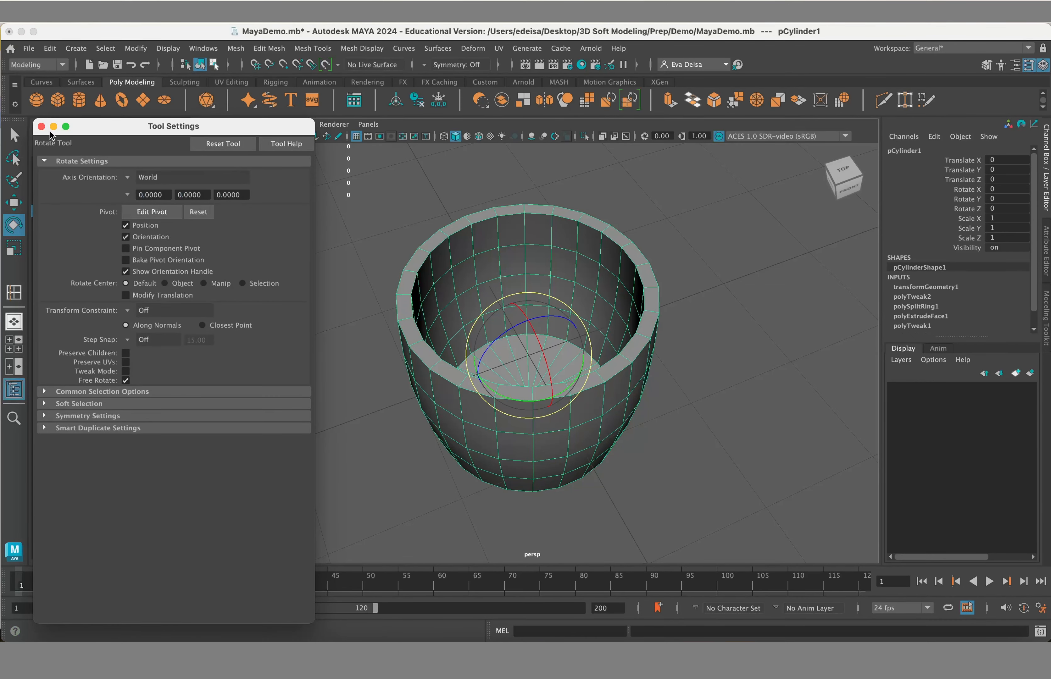
click(42, 127)
click(715, 343)
alt+drag(716, 343, 654, 340)
click(654, 340)
Step: Raise the front-centre edge of the cup's upper outer edge loop to a height of about 0.59
alt+drag(572, 469, 538, 433)
alt+drag(472, 391, 625, 366)
right_drag(617, 277, 619, 242)
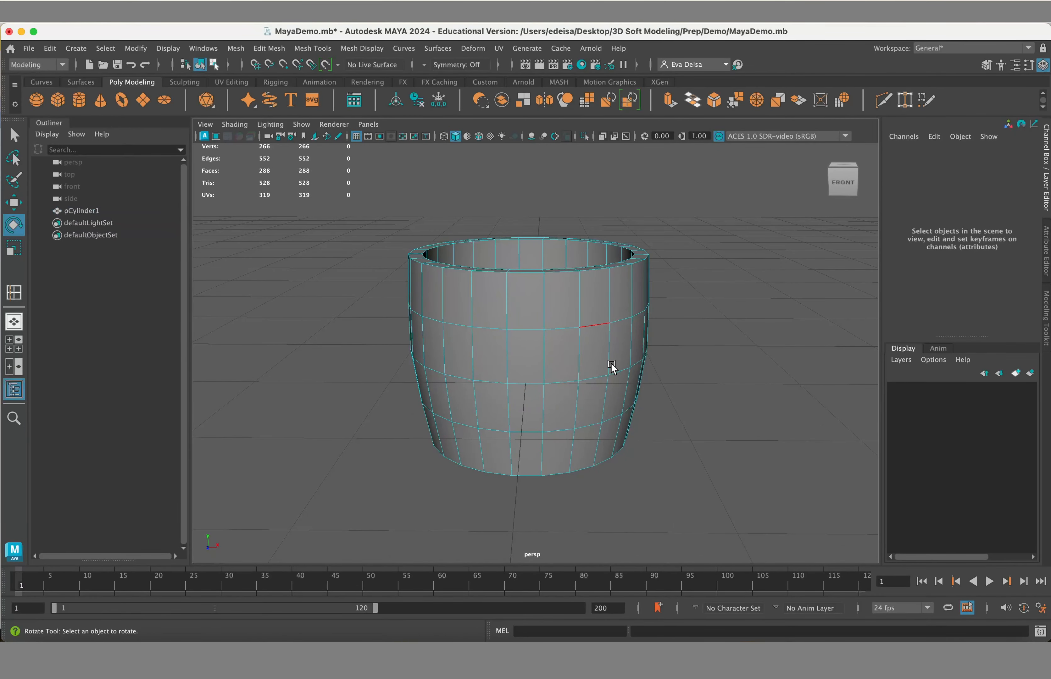
mouse_move(612, 367)
alt+mouse_down()
mouse_move(603, 369)
mouse_move(619, 368)
alt+mouse_up()
click(530, 331)
alt+drag(530, 331, 666, 365)
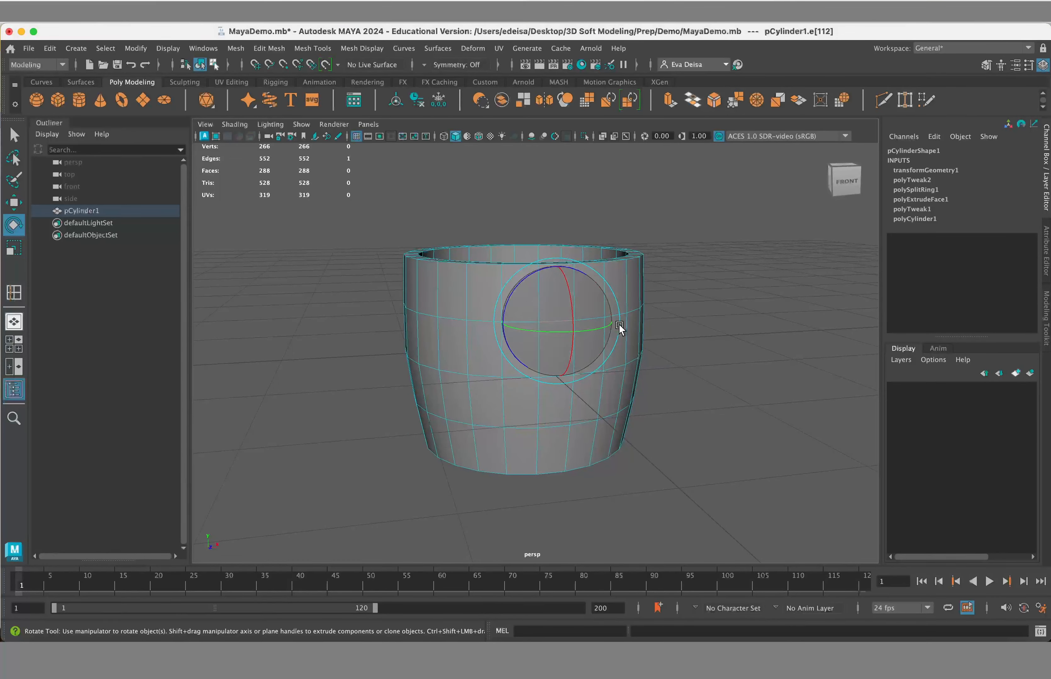
alt+drag(638, 329, 722, 329)
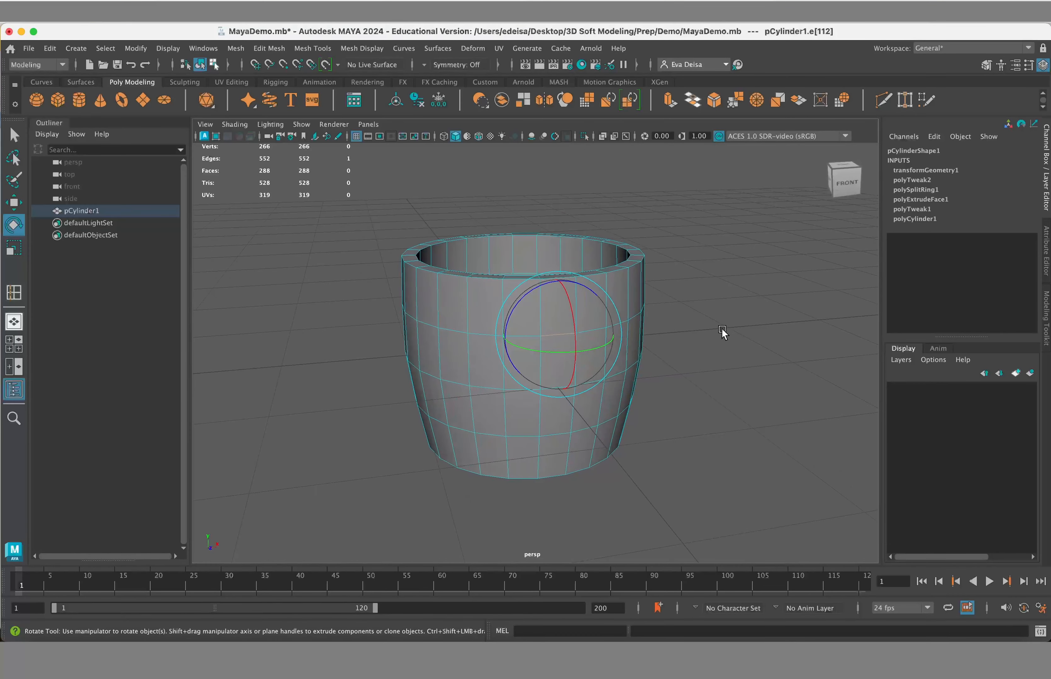
key(w)
drag(555, 292, 560, 289)
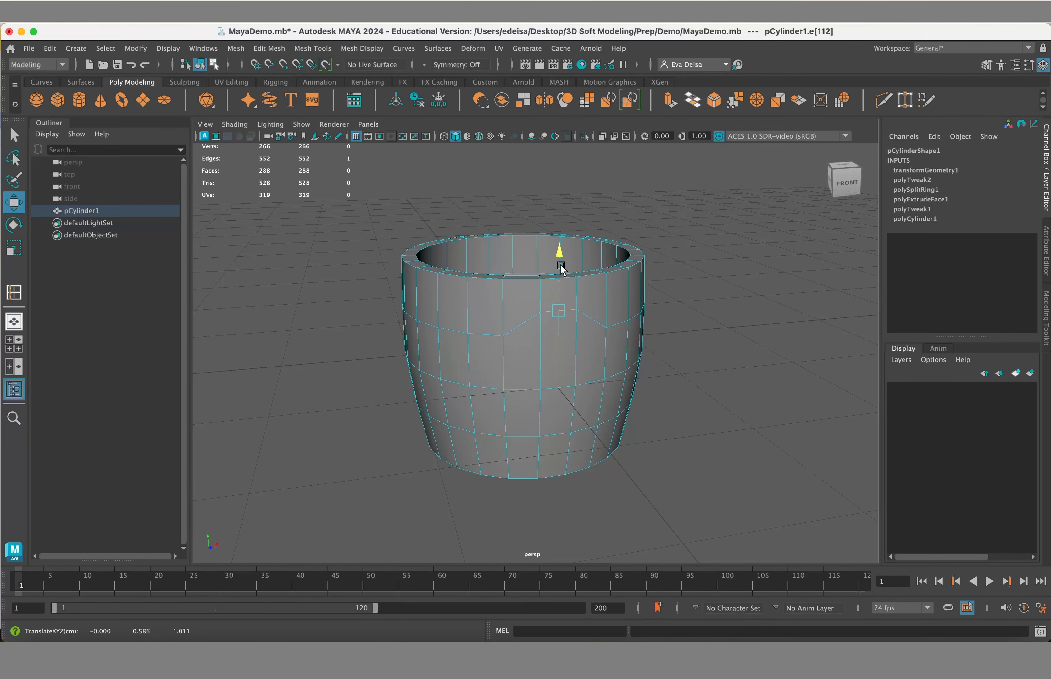
alt+drag(654, 393, 648, 381)
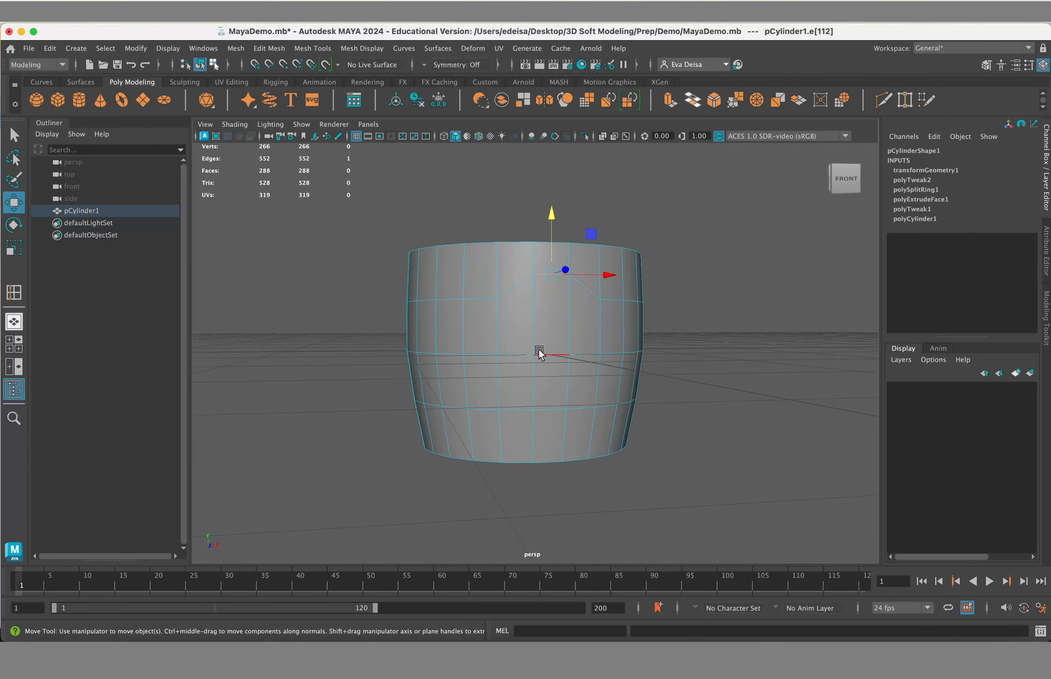
alt+drag(539, 349, 519, 243)
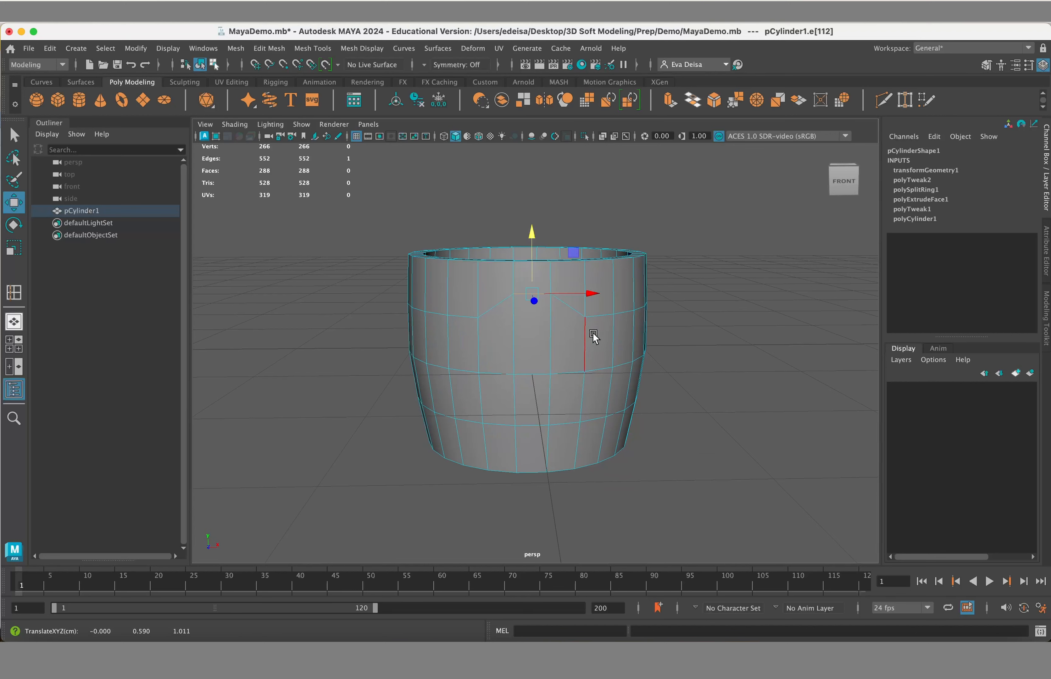
Step: Raise the vertices beside the lifted front edge into a smooth arch, the inner pair to about 0.48 and the outer pair to about 0.43
right_drag(589, 329, 534, 274)
click(478, 318)
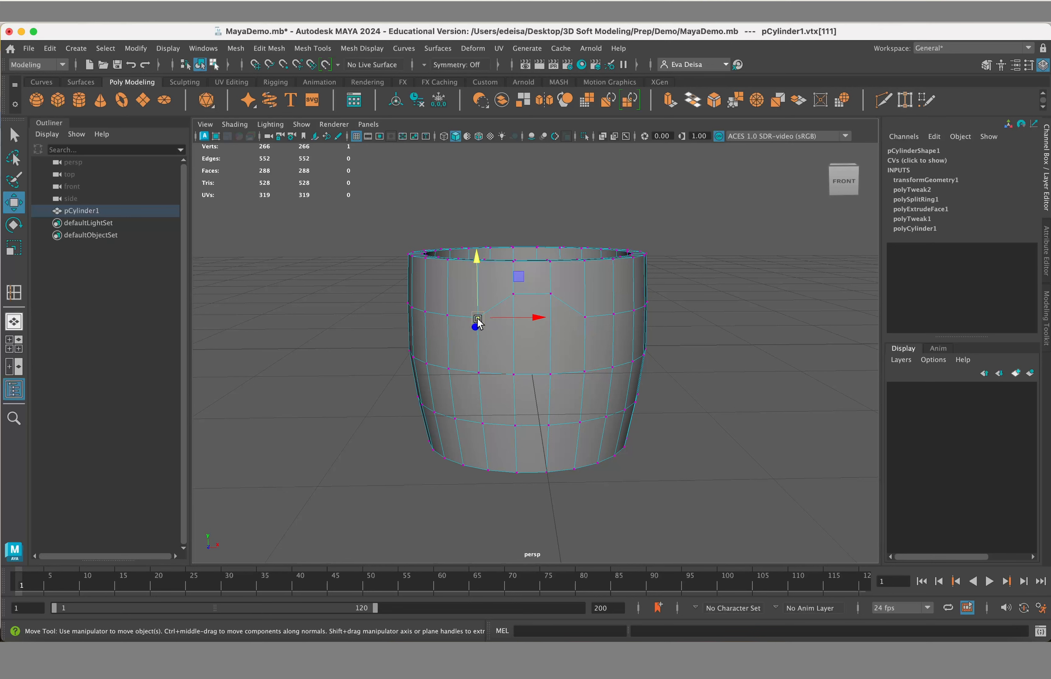
shift+click(589, 322)
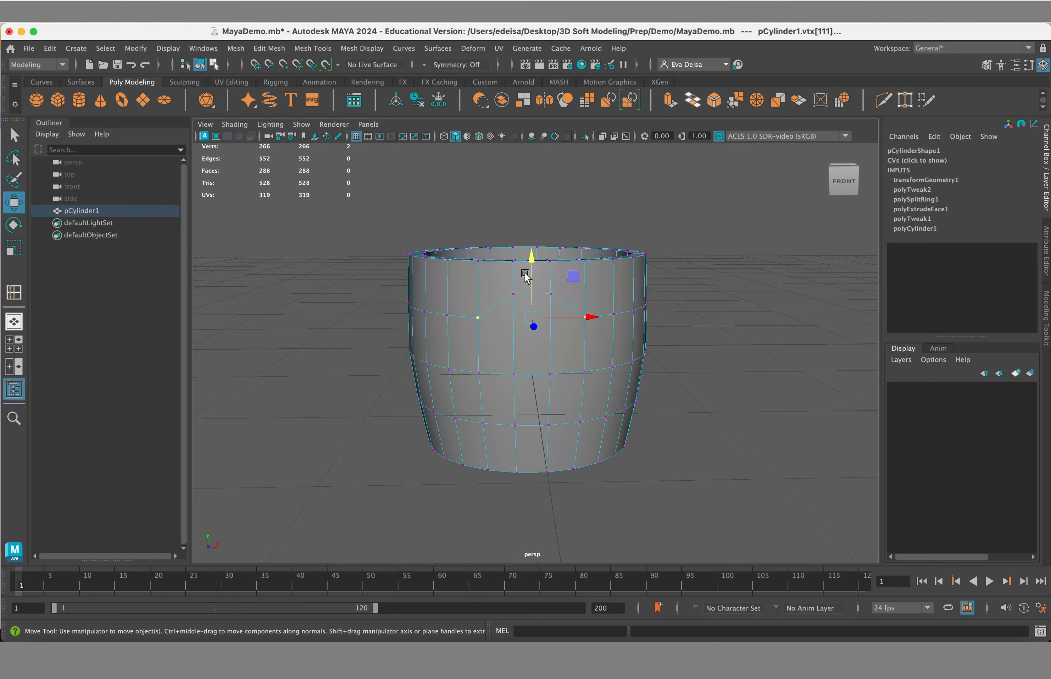
drag(531, 265, 531, 262)
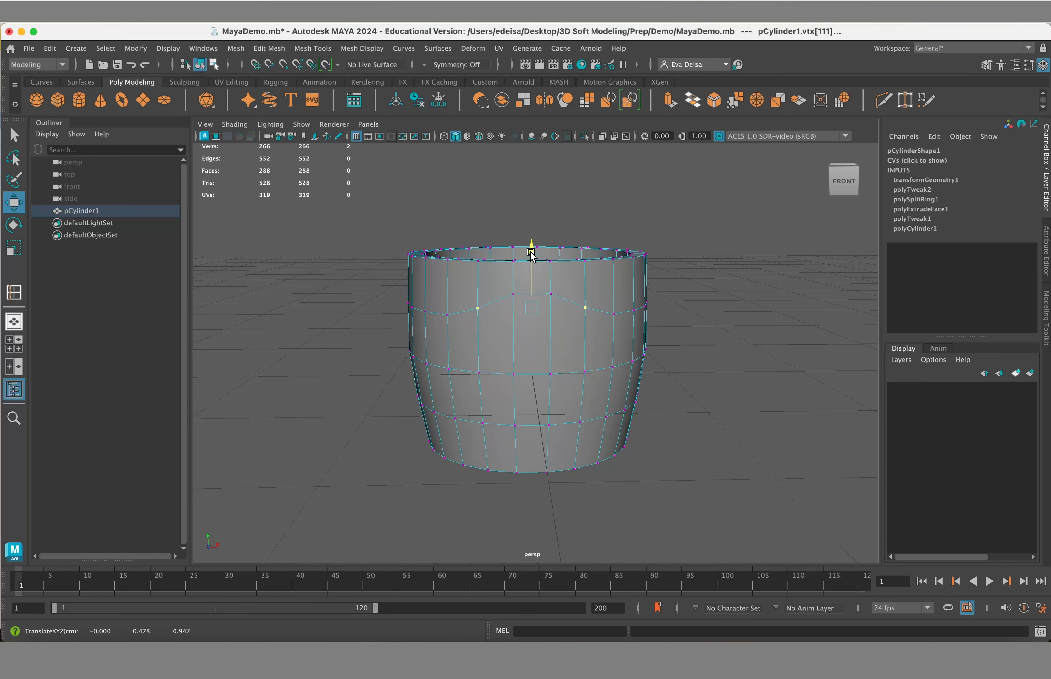
click(614, 315)
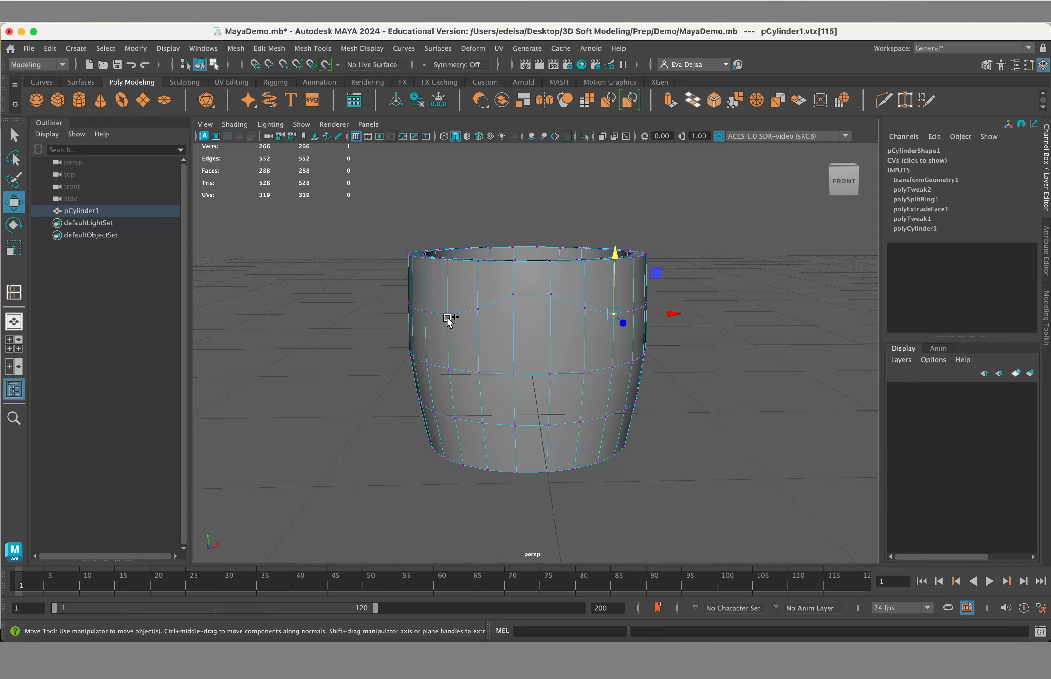
shift+click(447, 317)
drag(534, 261, 532, 256)
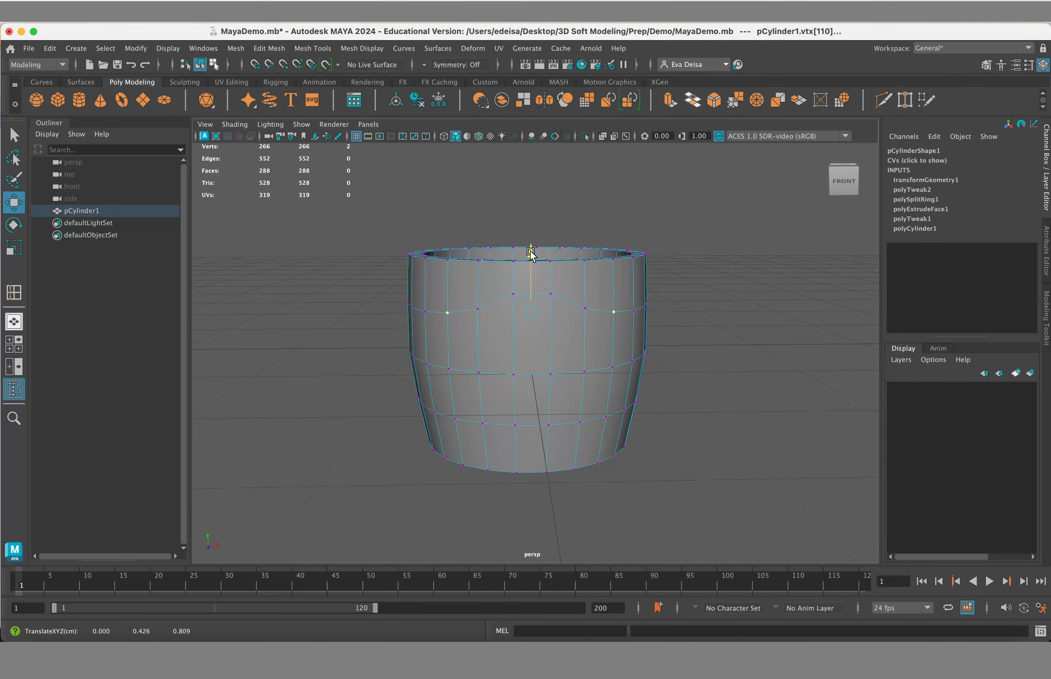
click(688, 381)
Step: Arch the front of the middle outer edge loop by raising its two centre vertices and, slightly less, the pair beside them, then deselect
mouse_move(528, 389)
alt+mouse_down()
mouse_move(578, 386)
mouse_move(519, 387)
alt+mouse_up()
click(536, 367)
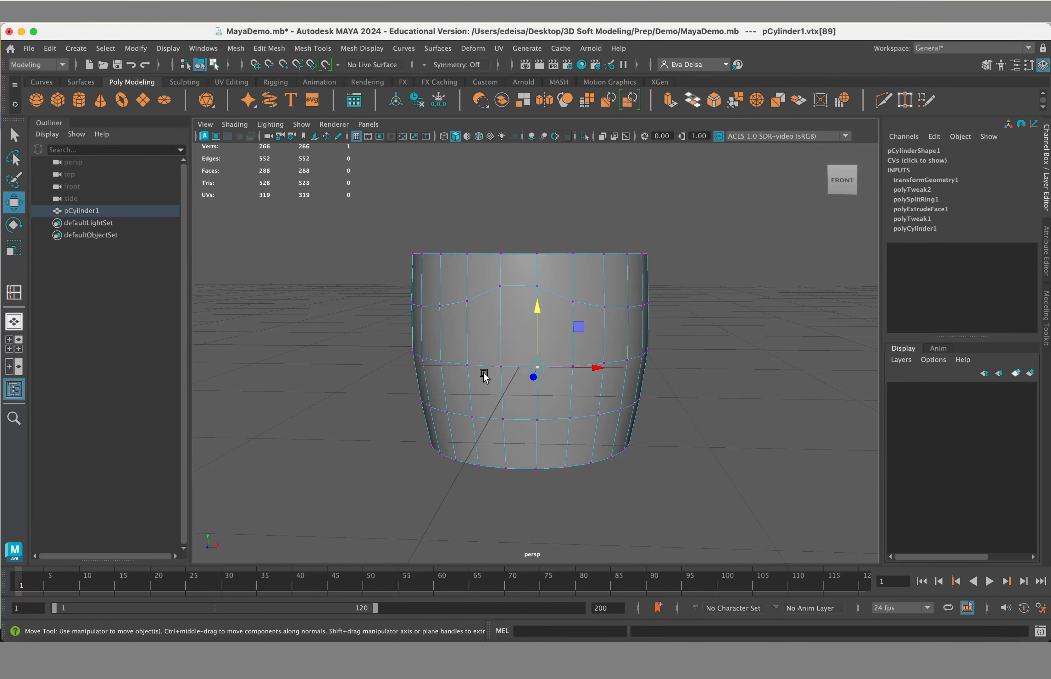
shift+click(495, 368)
drag(515, 327, 520, 319)
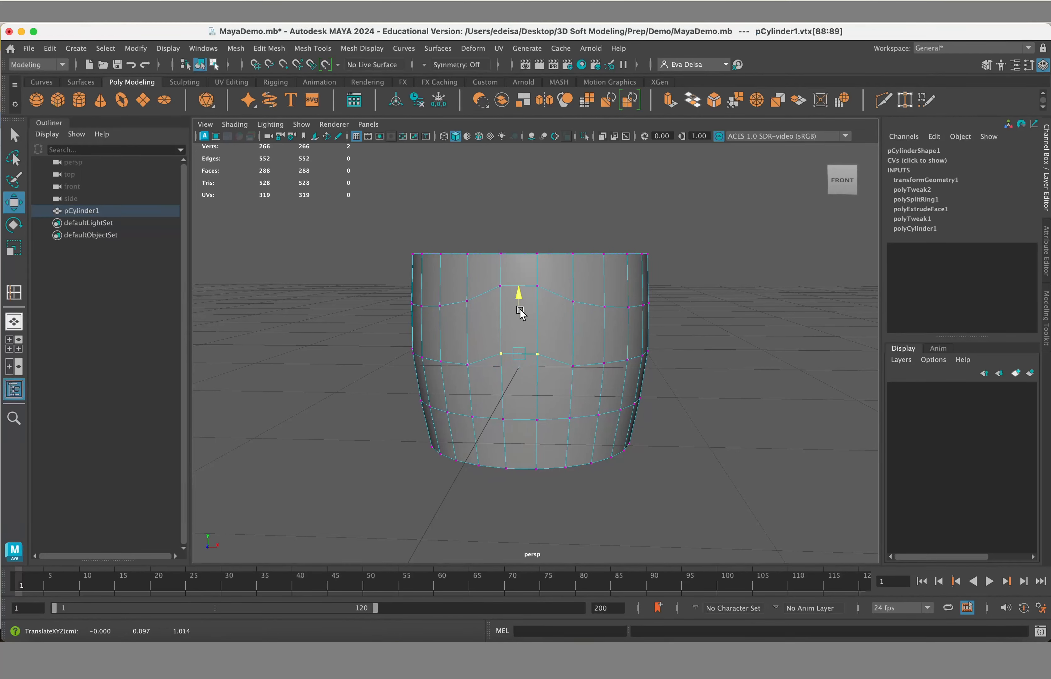
click(582, 372)
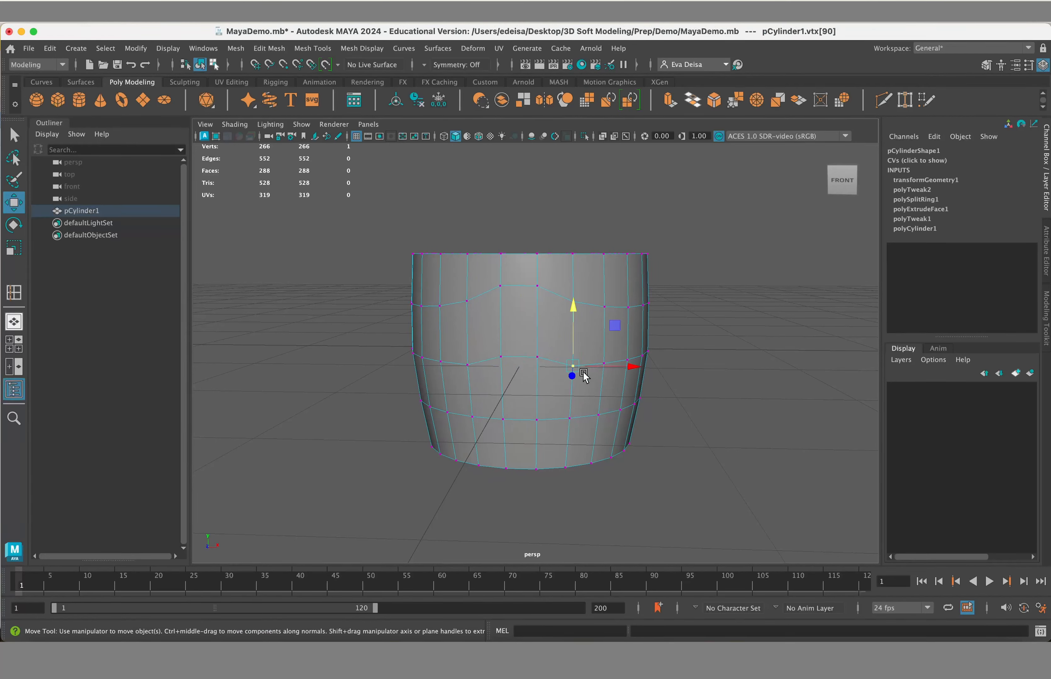
shift+click(467, 376)
drag(517, 306, 519, 302)
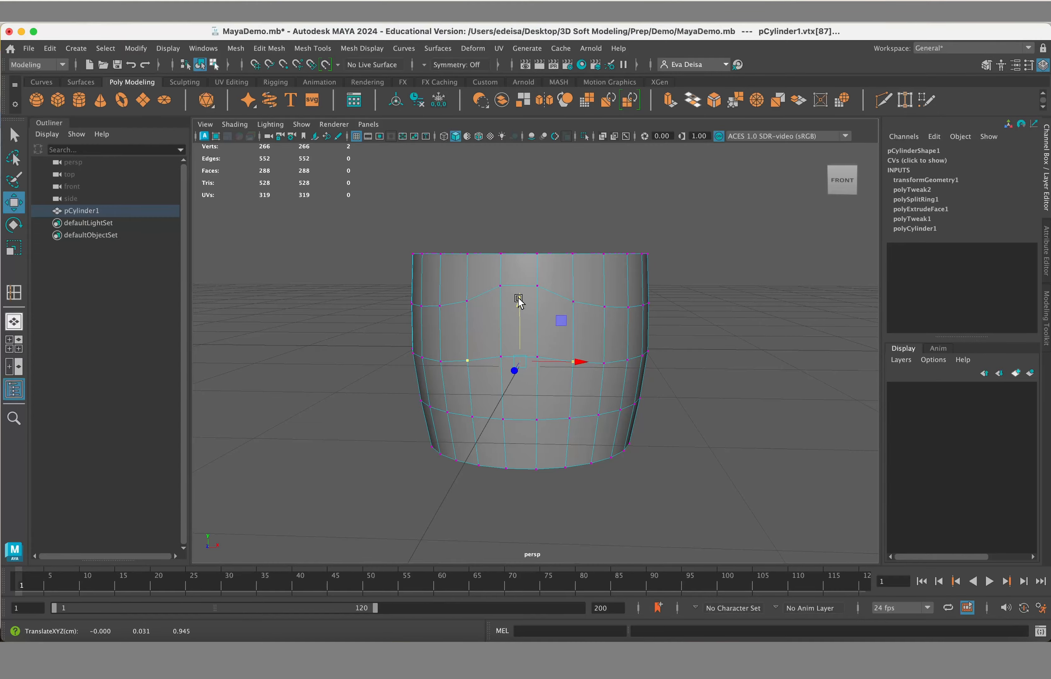
alt+drag(746, 433, 674, 430)
click(736, 444)
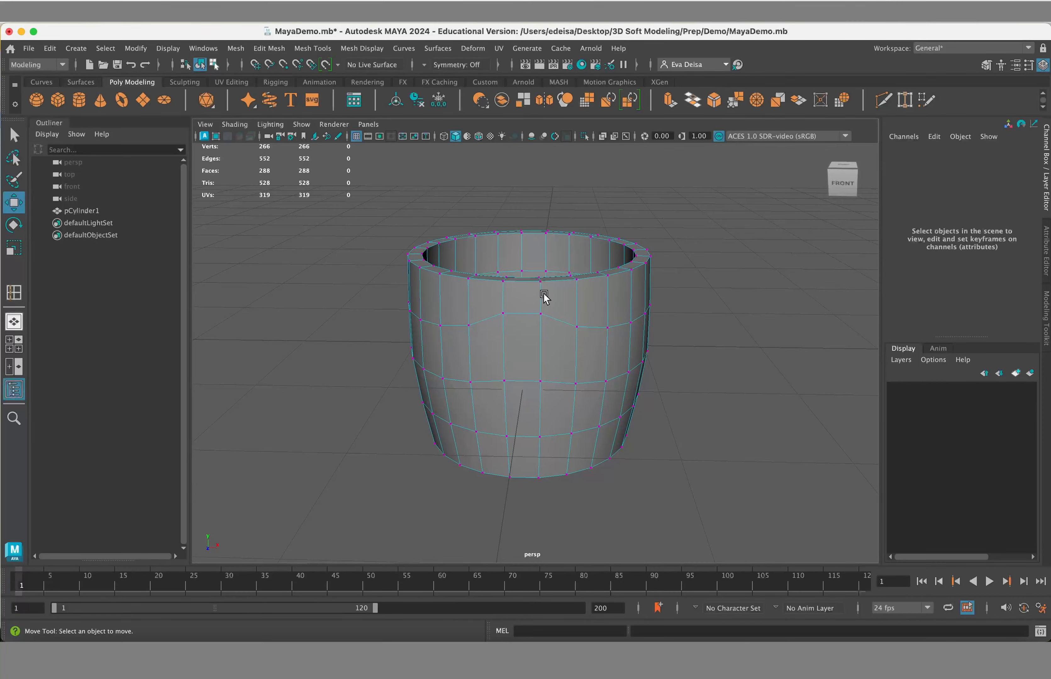
Step: Extrude the top and bottom faces of the cup's front-centre column outward with a Local Translate Z of 0.423 as handle stubs
right_drag(544, 297, 544, 307)
click(516, 300)
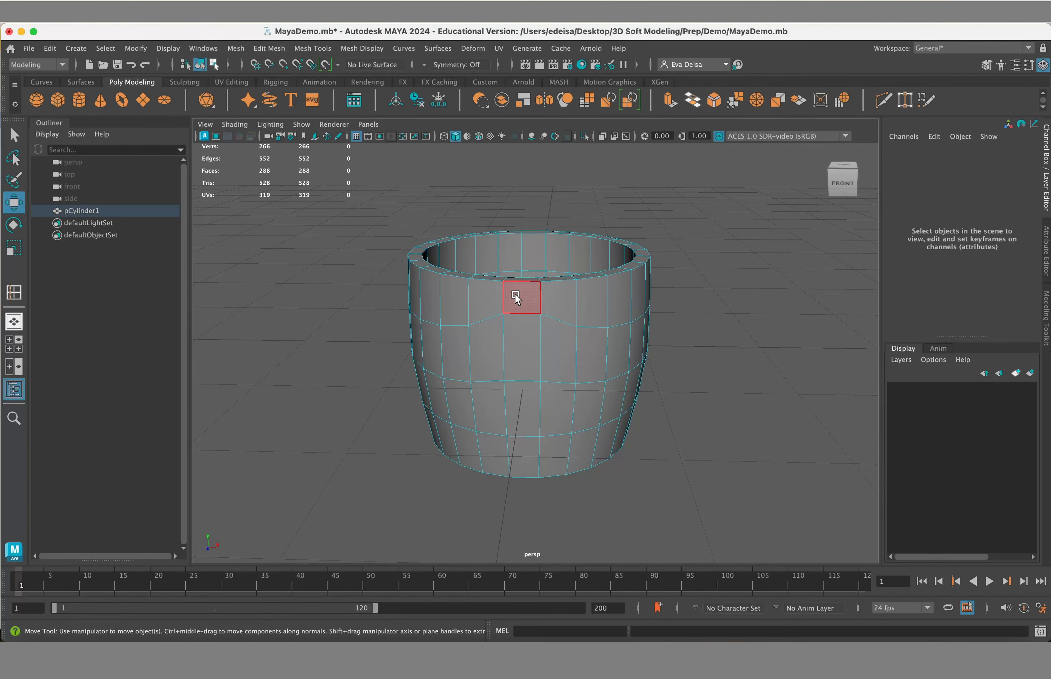
shift+click(526, 454)
alt+drag(525, 453, 533, 408)
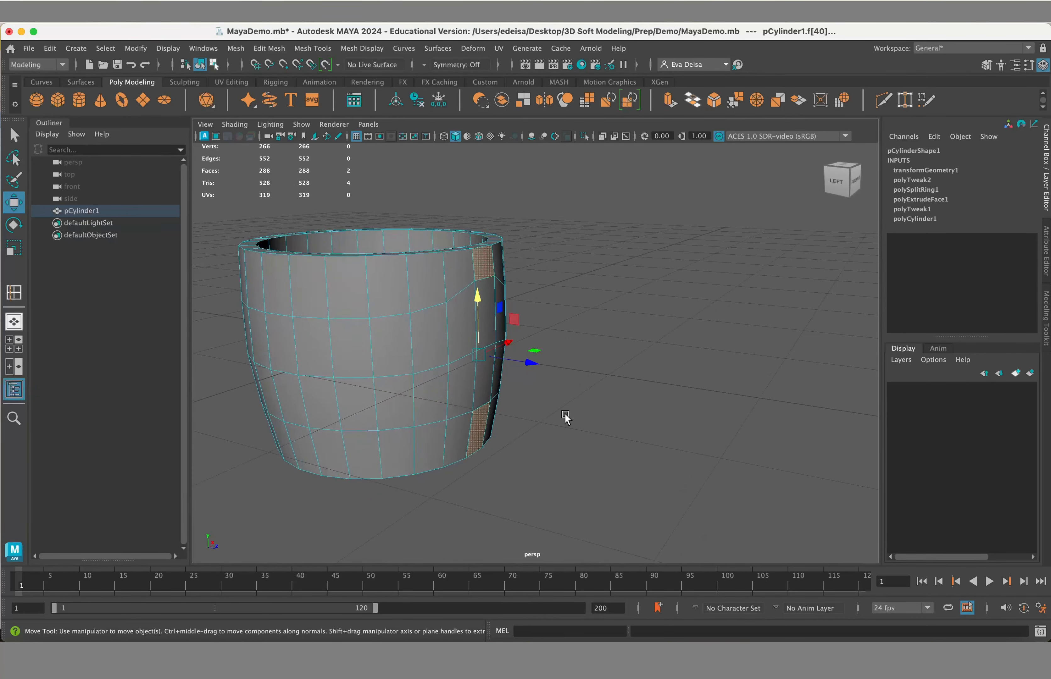
key(ctrl+e)
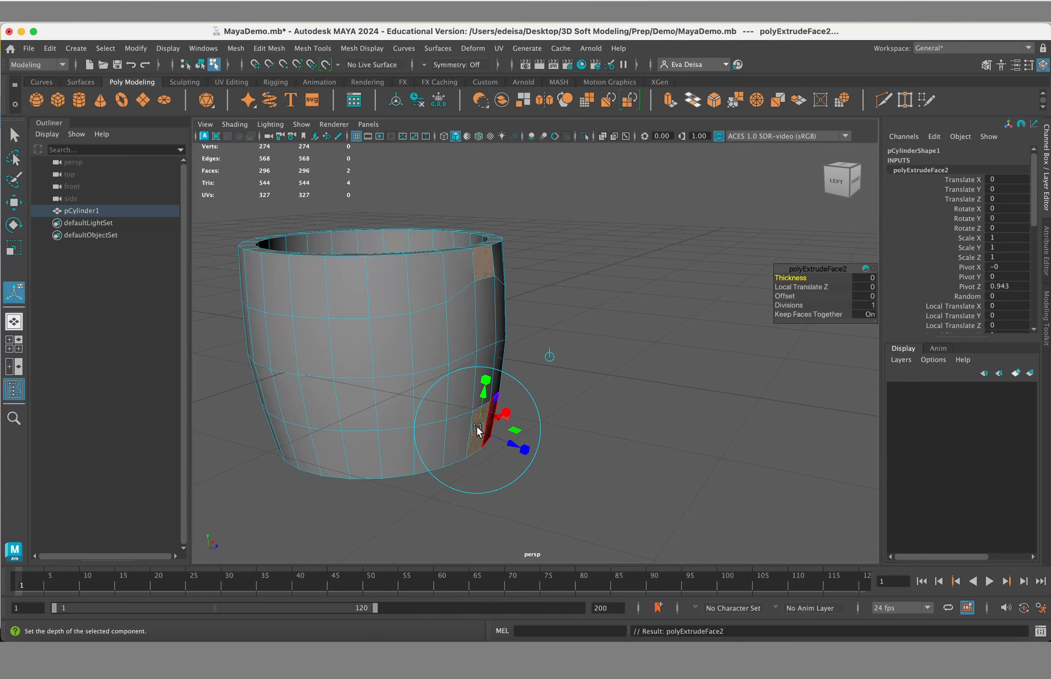
drag(513, 447, 559, 471)
mouse_move(669, 487)
alt+mouse_down()
mouse_move(694, 478)
mouse_move(657, 483)
mouse_move(671, 485)
alt+mouse_up()
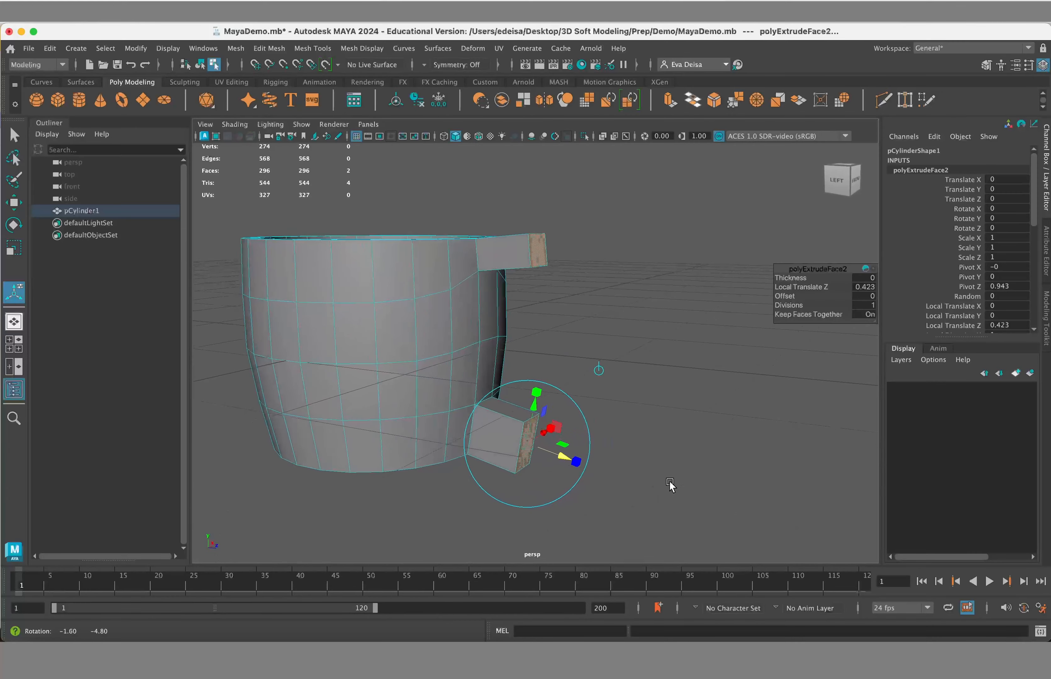
alt+drag(670, 414, 684, 380)
click(692, 381)
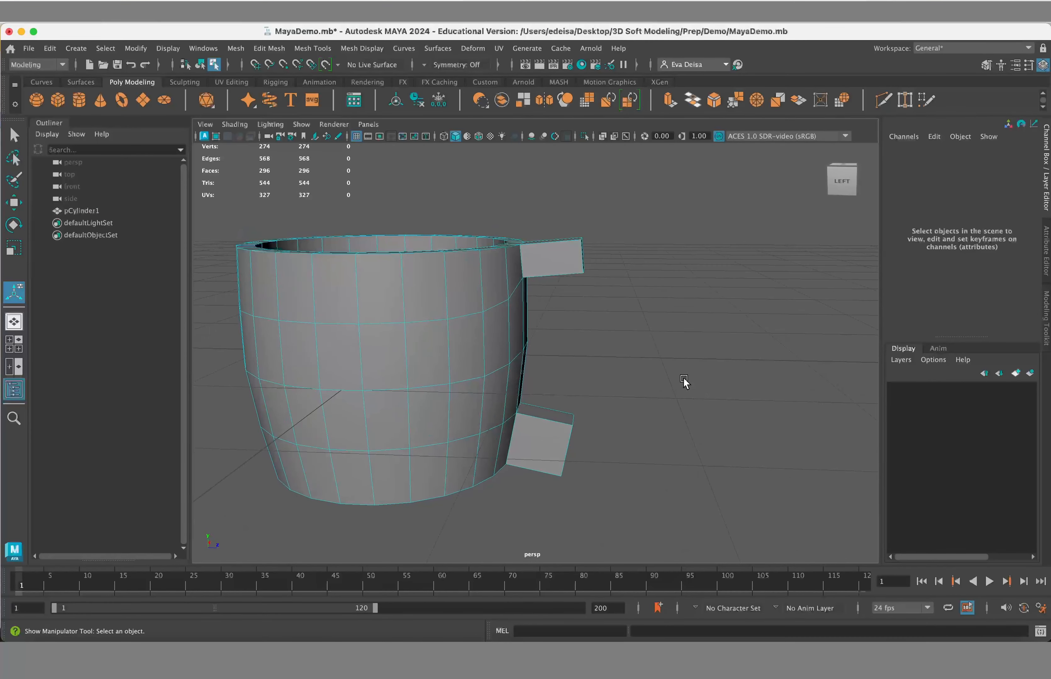
Step: Select the end face of the upper handle stub and rotate it slightly to face downward
right_drag(620, 303, 623, 297)
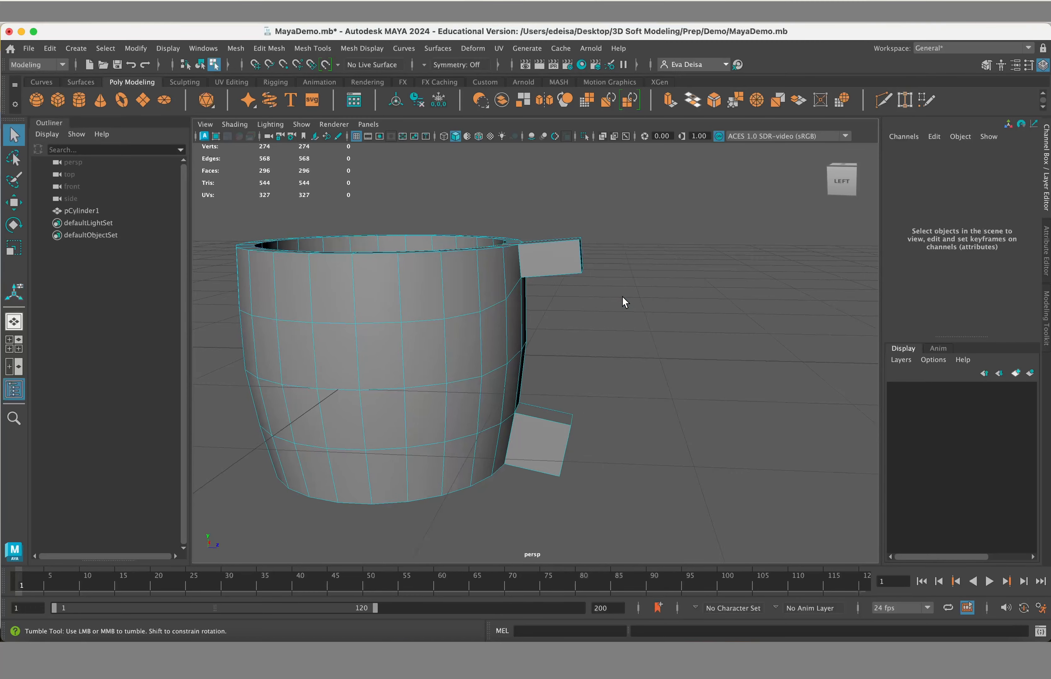
alt+drag(622, 296, 556, 304)
click(519, 253)
alt+drag(610, 279, 648, 306)
key(e)
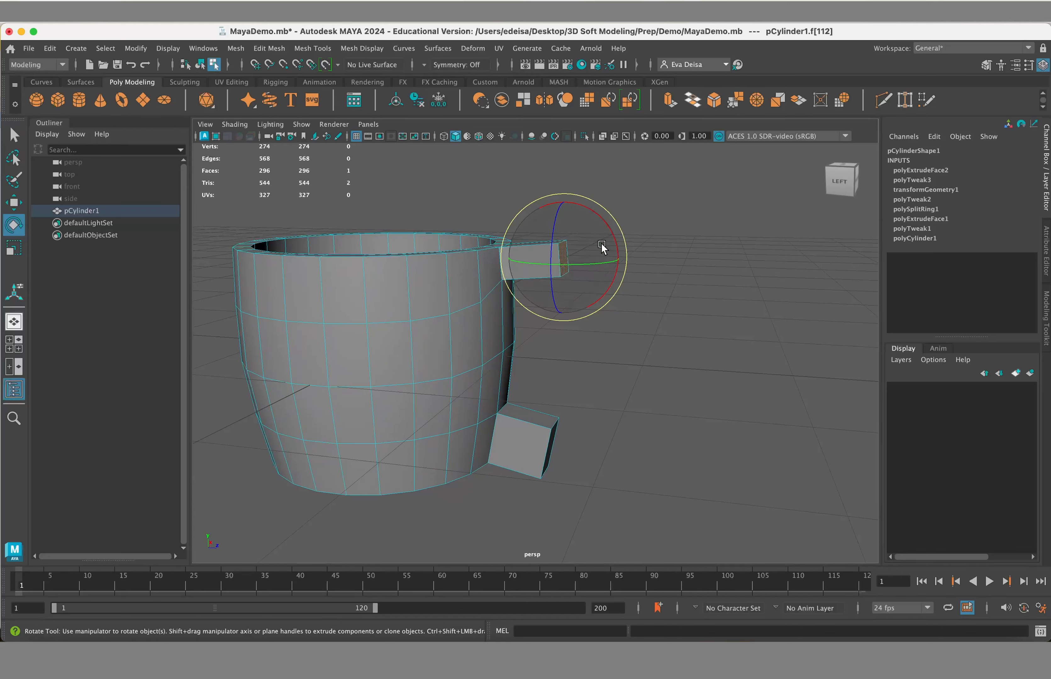
drag(610, 233, 612, 239)
key(w)
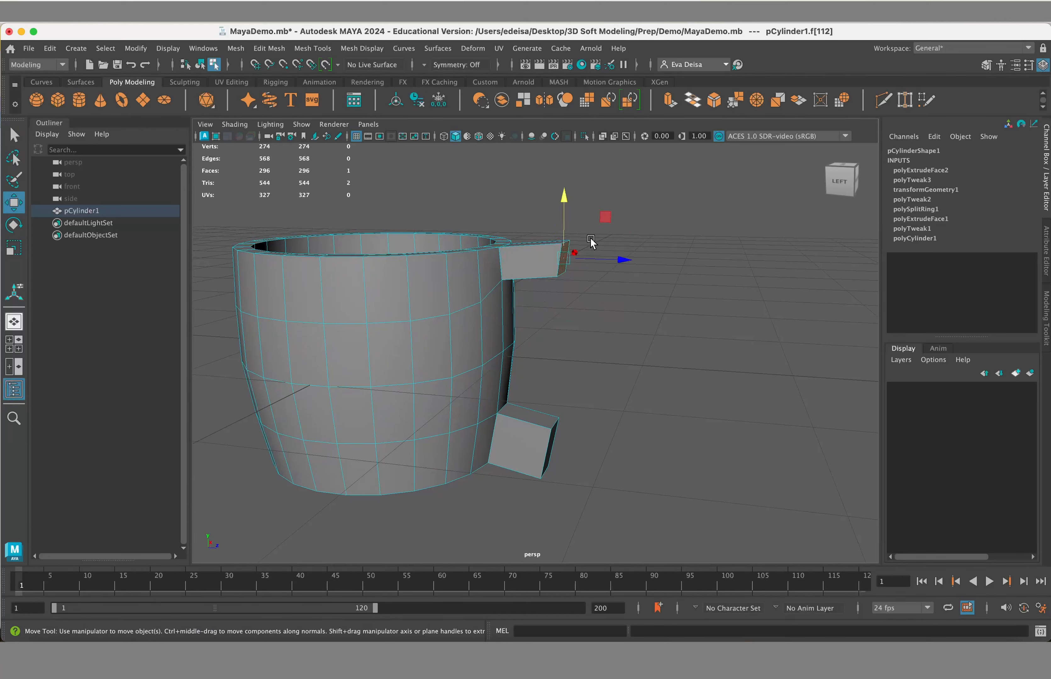
Step: Reposition the upper handle stub's end face slightly lower and closer to the cup, keeping it centred on the stub
drag(563, 197, 563, 211)
alt+drag(587, 318, 606, 302)
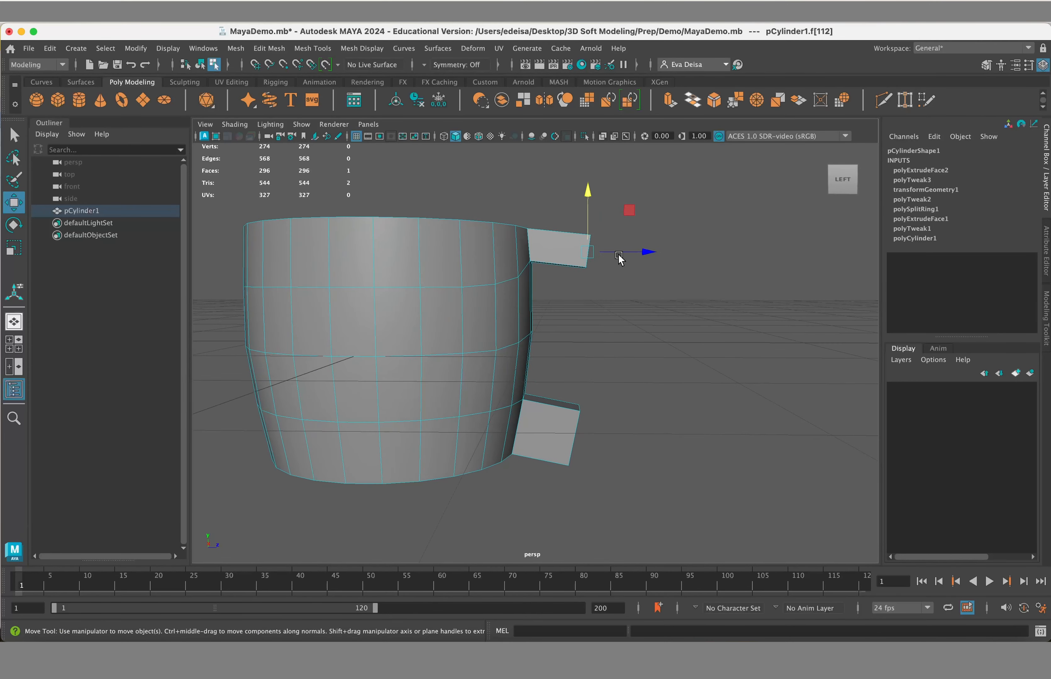
drag(649, 252, 643, 253)
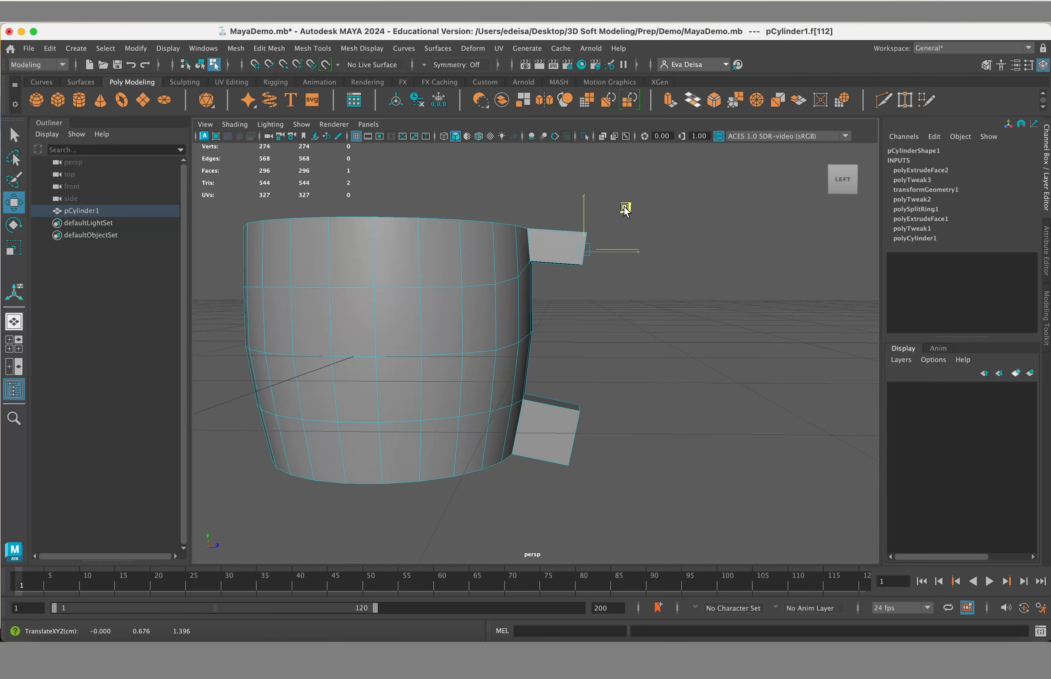
alt+drag(624, 206, 610, 240)
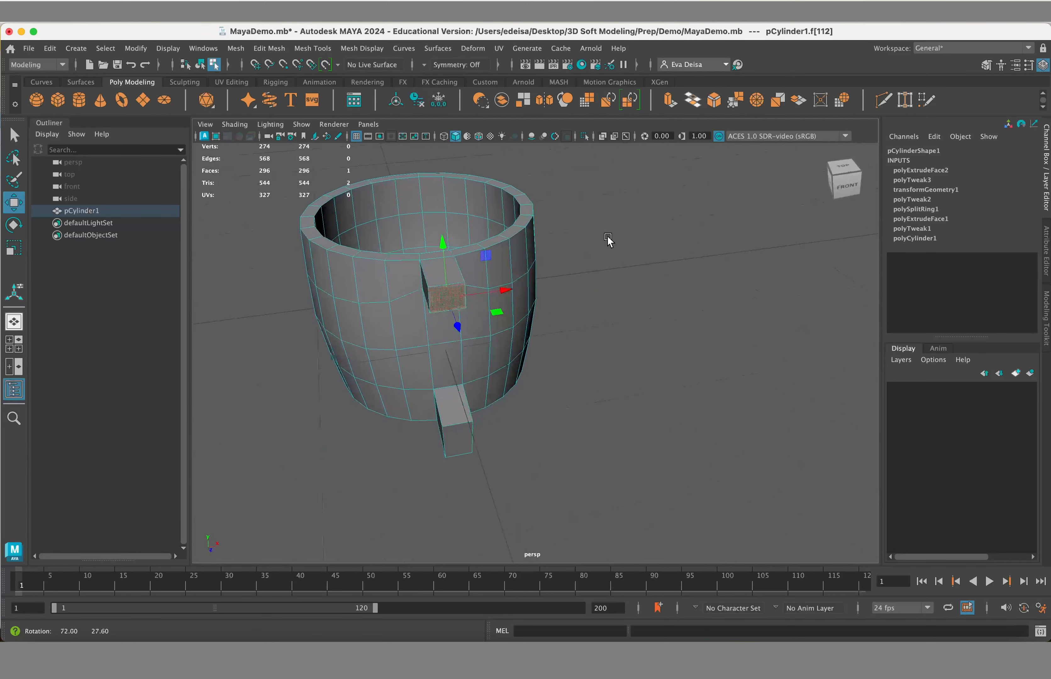
drag(520, 286, 479, 298)
alt+drag(605, 363, 620, 354)
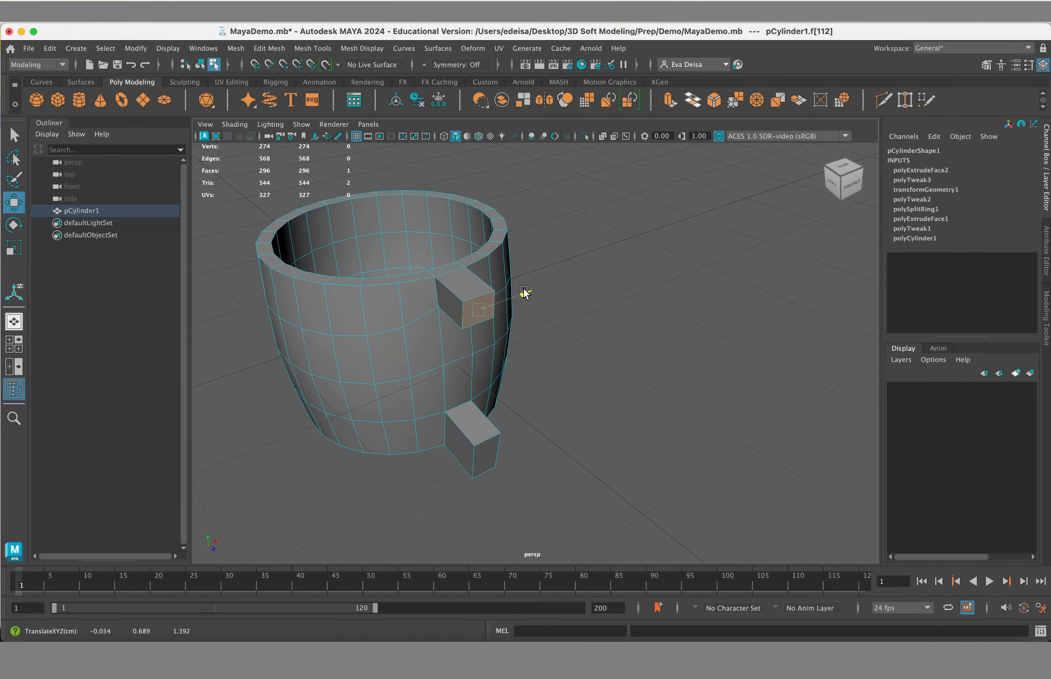
alt+drag(528, 294, 632, 309)
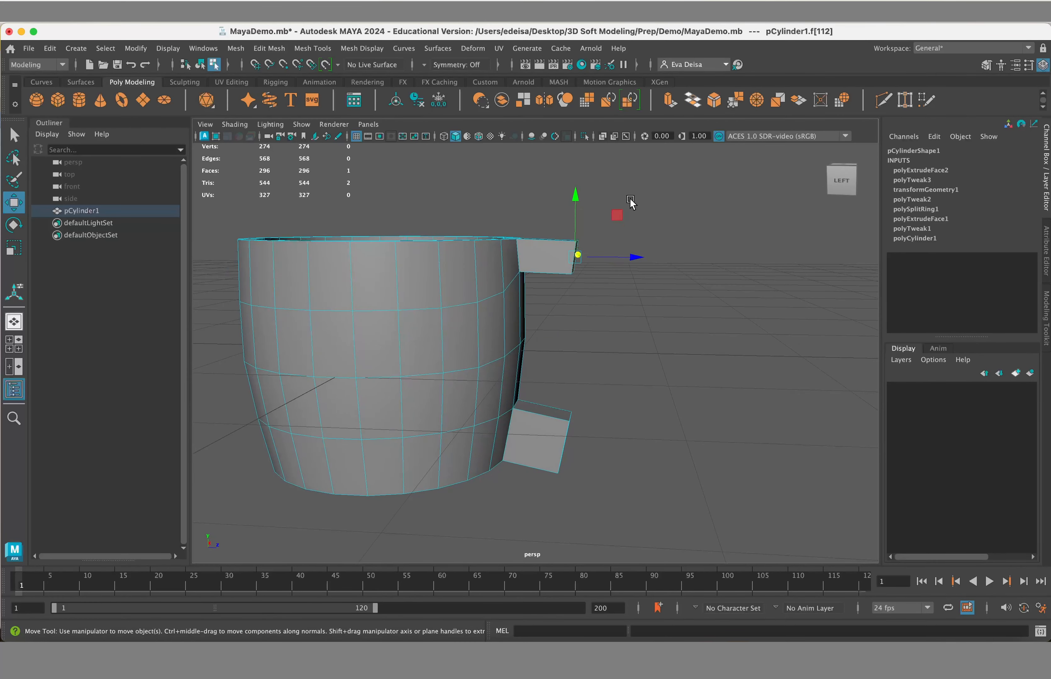
drag(615, 216, 626, 263)
Step: Select the lower handle stub's end face, rotate it to face obliquely upward and move it into place
click(562, 431)
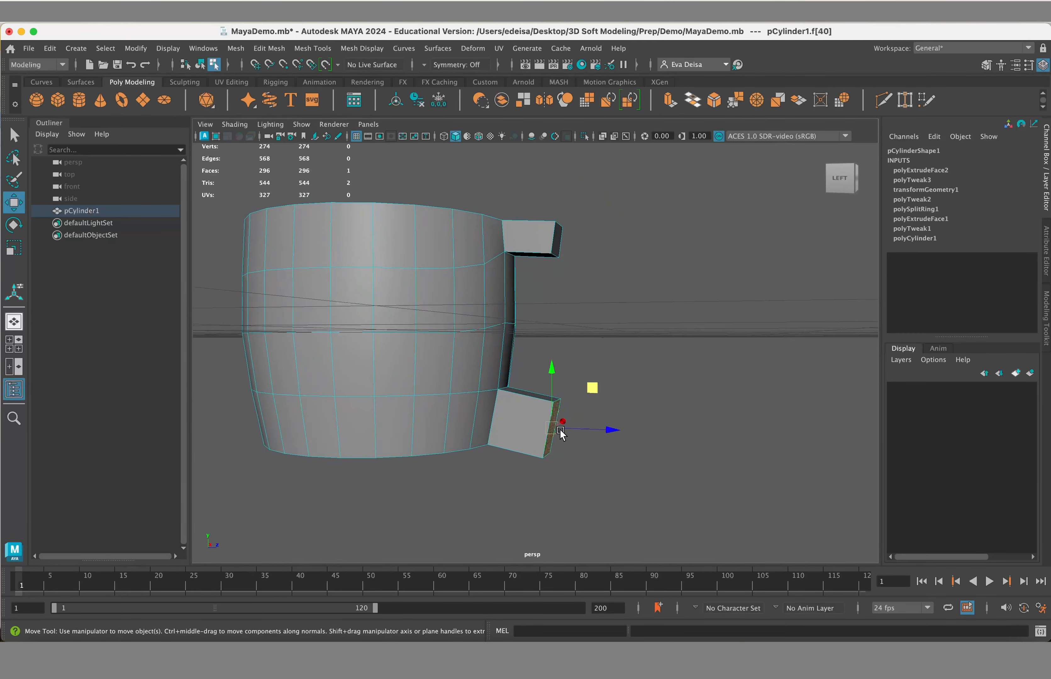
alt+drag(563, 429, 654, 369)
key(e)
key(w)
drag(607, 402, 660, 403)
Step: Adjust the end vertices of the lower handle stub in vertex mode to refine its slanted end, then deselect
right_click(656, 412)
right_drag(623, 260, 618, 268)
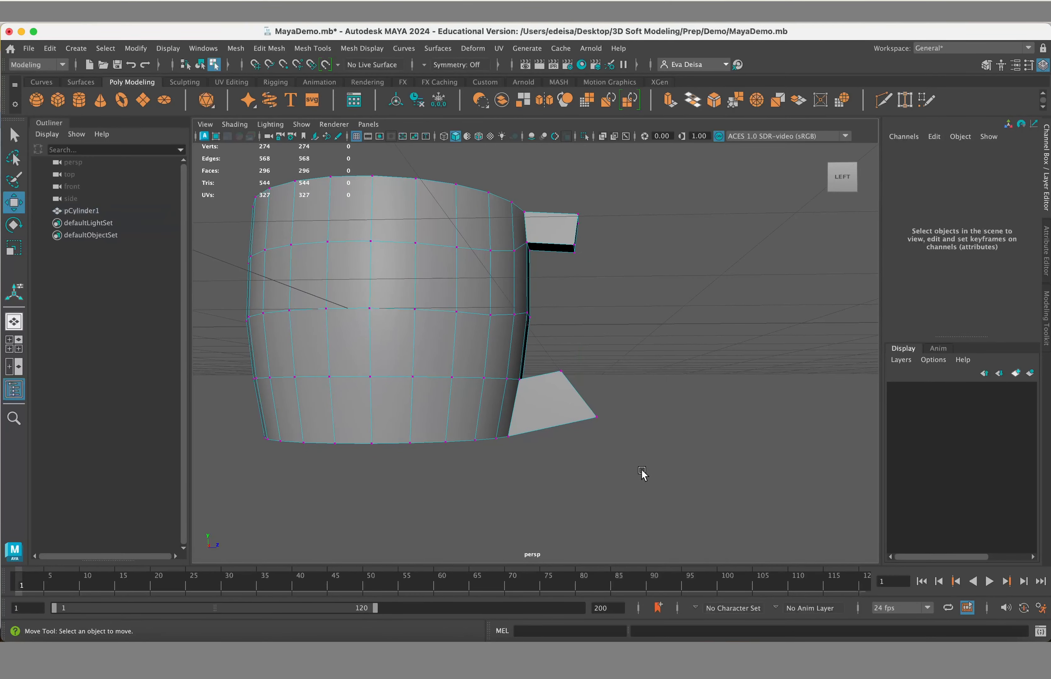
drag(587, 401, 588, 399)
alt+drag(659, 404, 639, 370)
click(710, 383)
drag(559, 358, 583, 384)
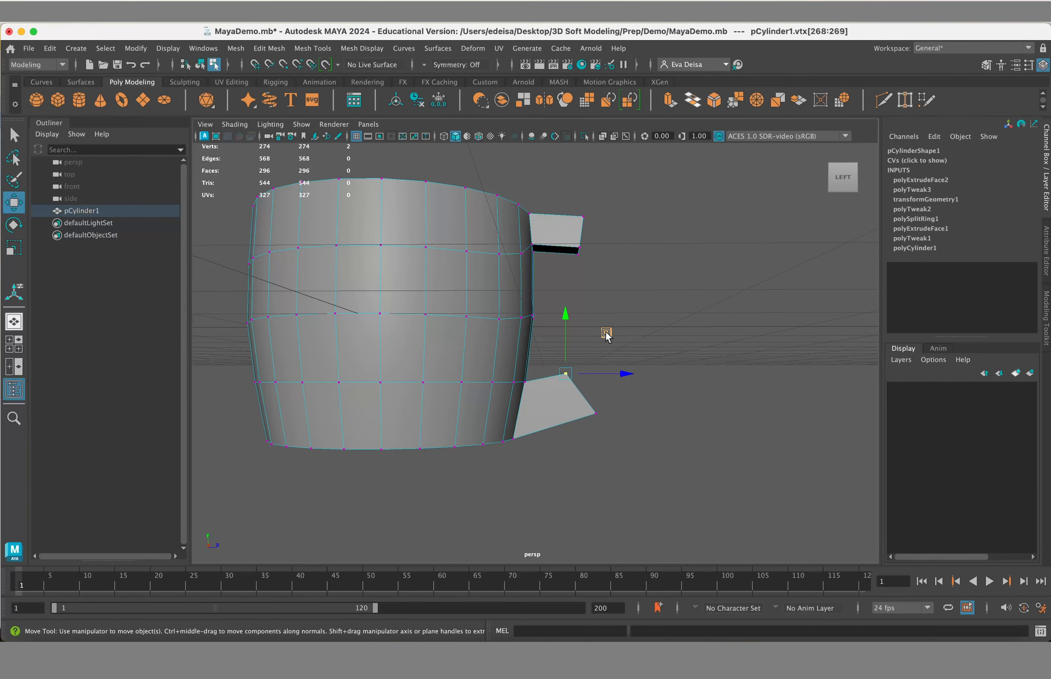
drag(607, 333, 608, 333)
click(687, 353)
alt+drag(689, 353, 713, 358)
Step: Select the end faces of both handle stubs and extrude them outward together to add a second segment to each
right_drag(659, 272, 659, 307)
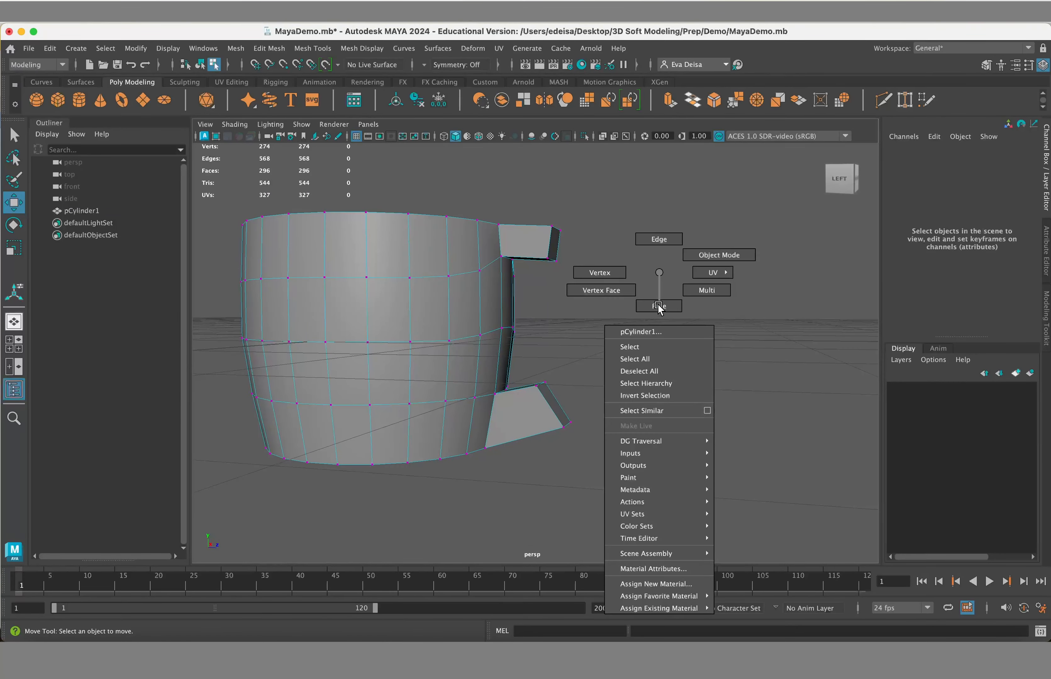
click(553, 242)
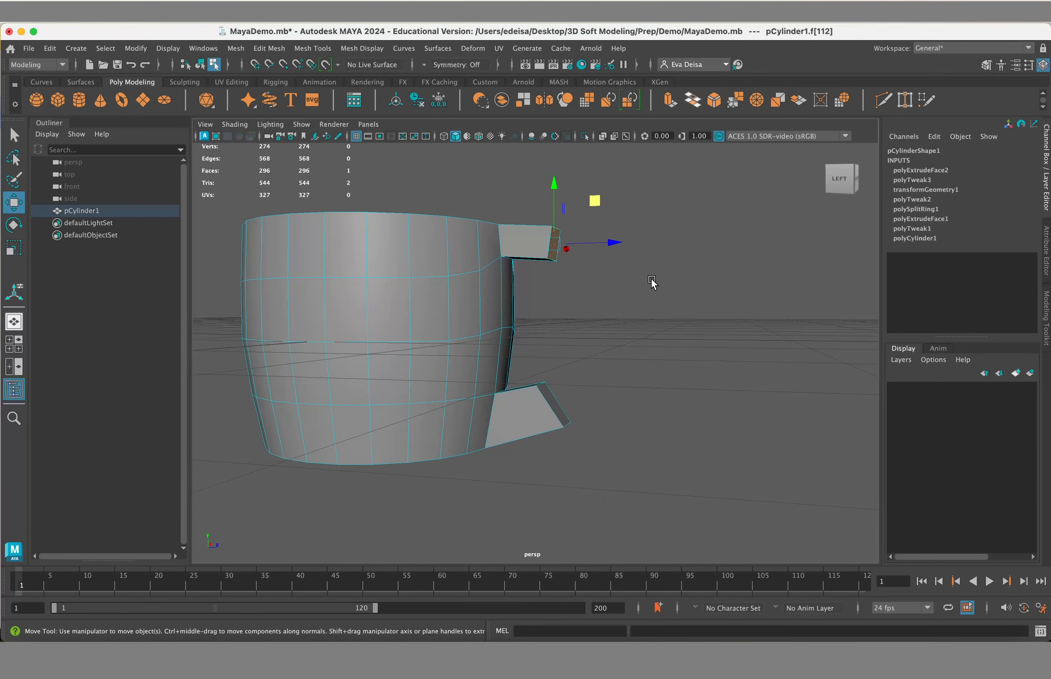
shift+click(560, 410)
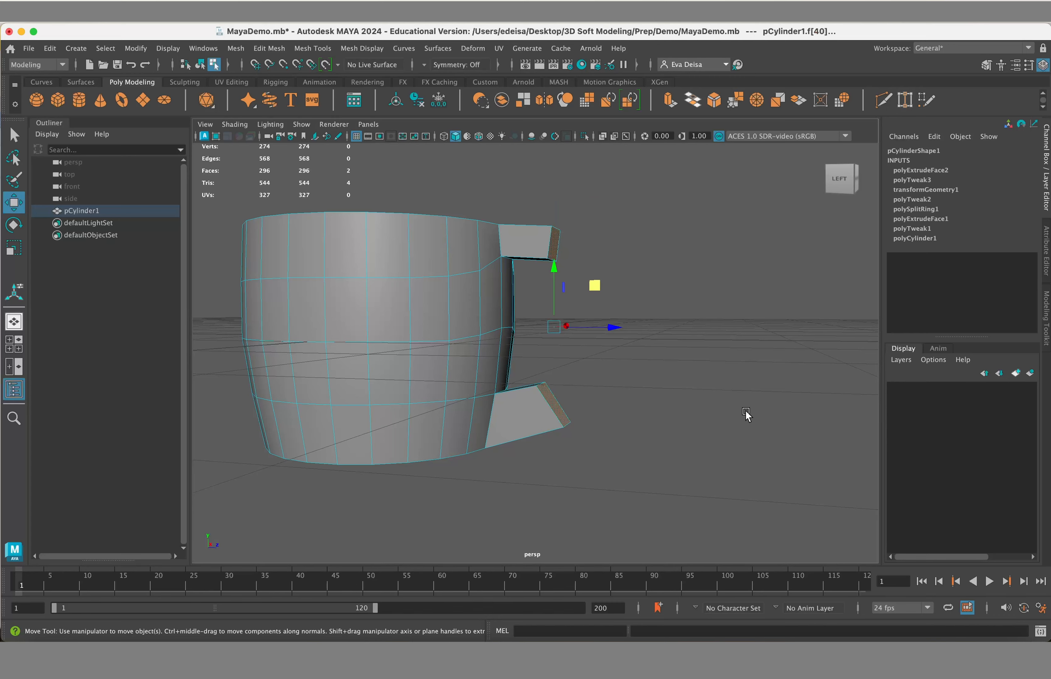
key(ctrl+e)
drag(591, 383, 628, 359)
alt+drag(680, 399, 686, 374)
click(718, 367)
Step: Rotate the end face of the upper handle arm to point downward and move it slightly outward and down
click(555, 273)
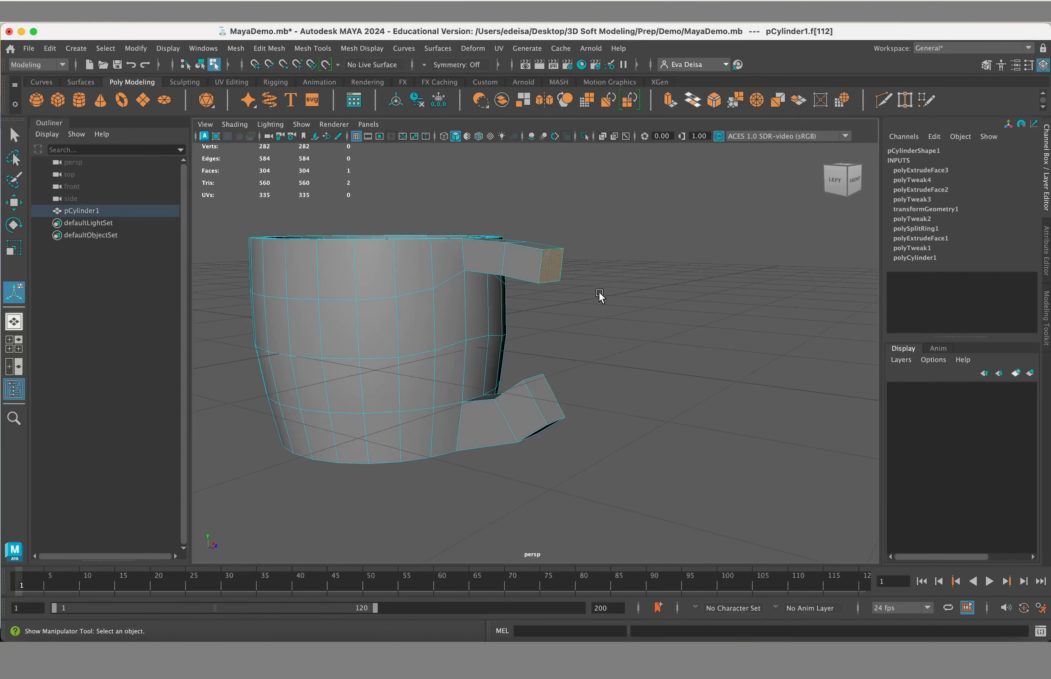
key(e)
drag(594, 248, 595, 257)
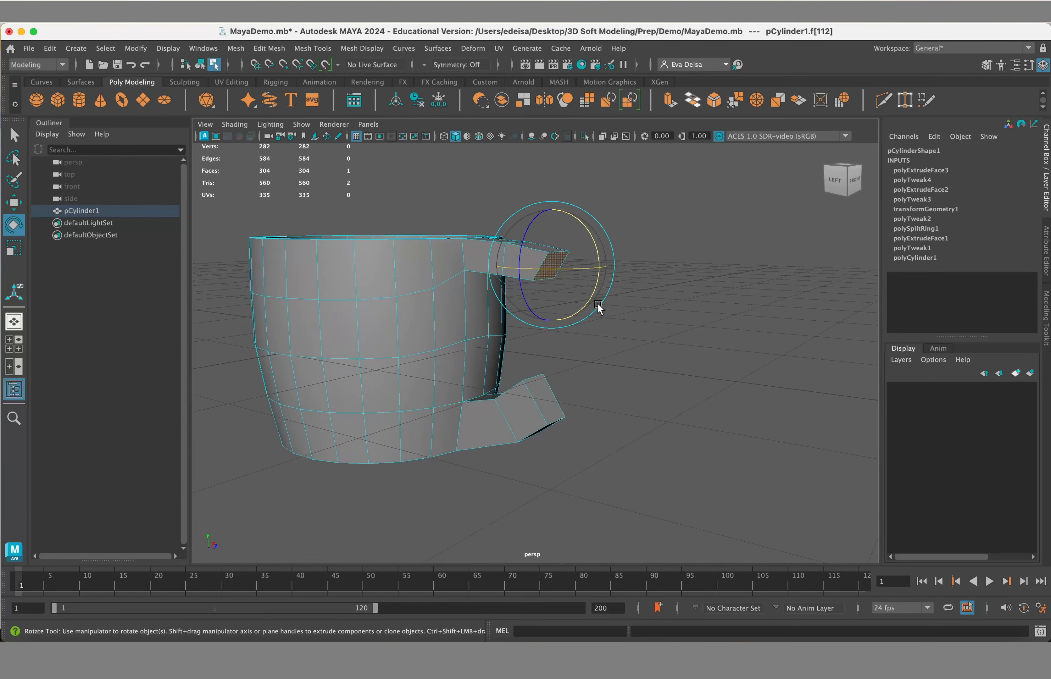
alt+drag(598, 304, 657, 247)
key(w)
key(e)
key(w)
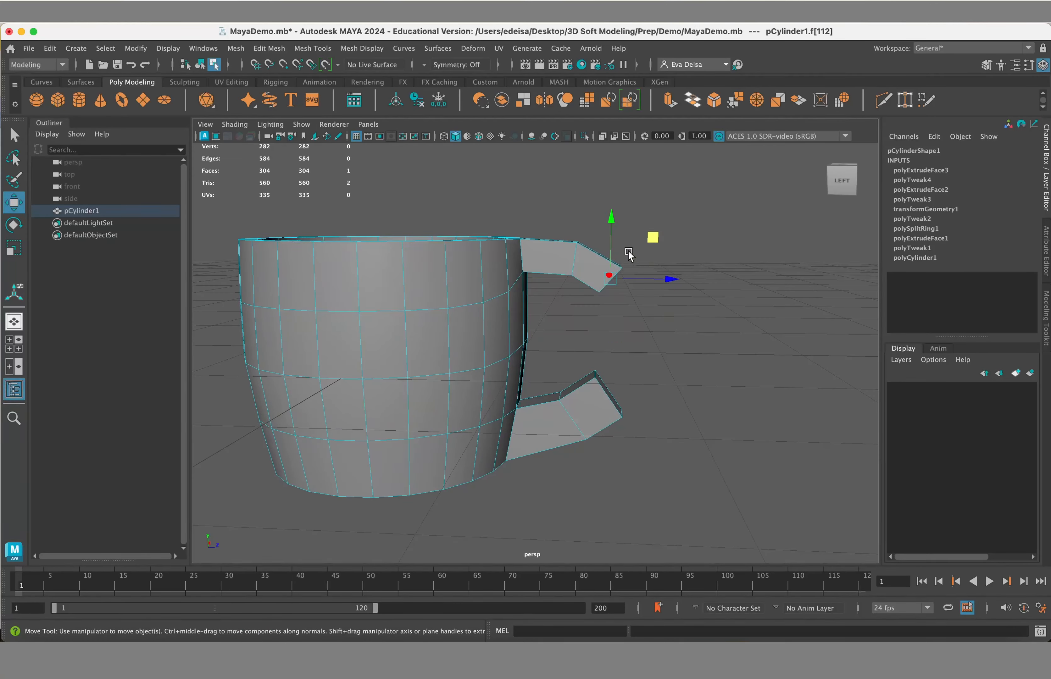
drag(656, 242, 657, 241)
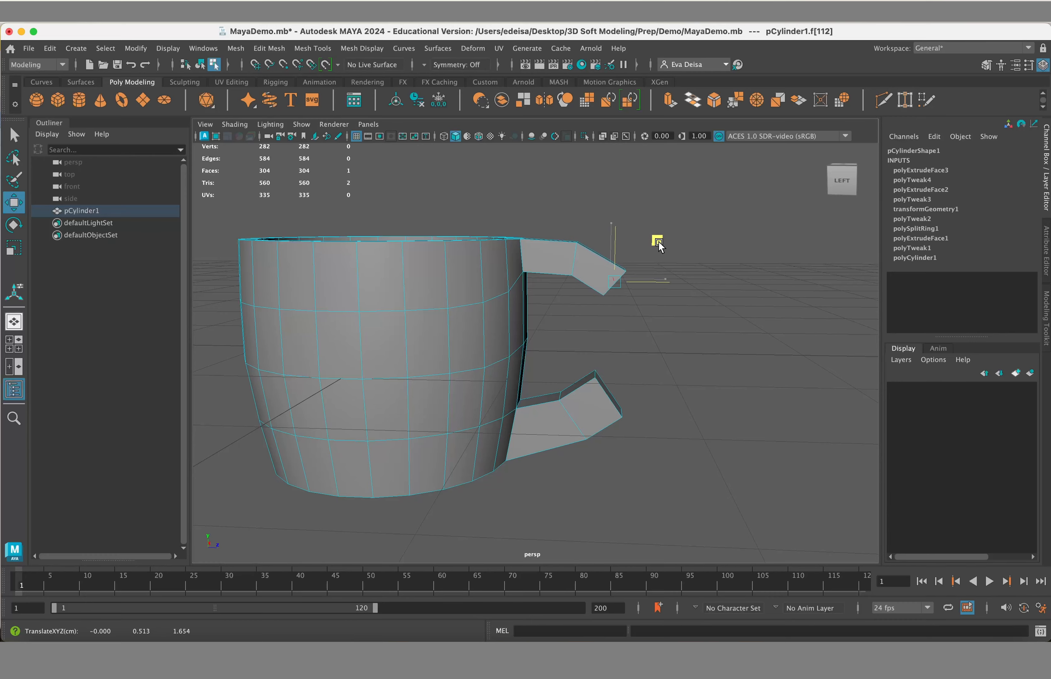
mouse_move(672, 294)
alt+mouse_down()
mouse_move(675, 272)
mouse_move(674, 284)
alt+mouse_up()
drag(657, 227, 640, 425)
Step: Select the lower handle arm's end face and adjust its angle, then move it up and outward to lengthen the segment
click(560, 398)
key(e)
key(w)
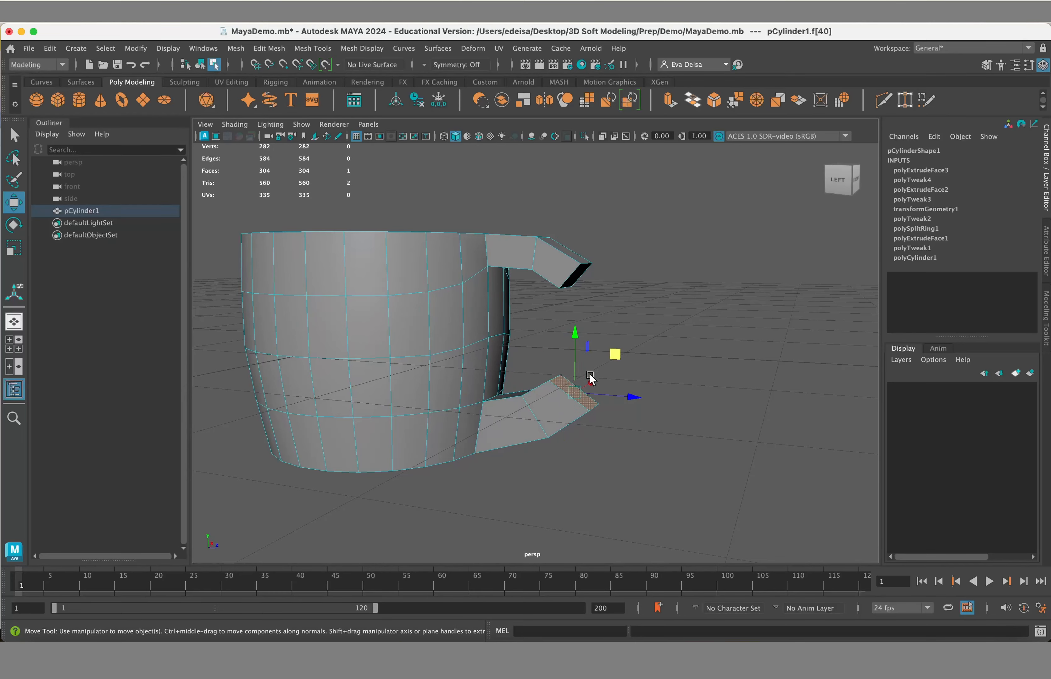
drag(621, 353, 640, 389)
click(670, 324)
click(585, 389)
alt+drag(643, 430, 671, 388)
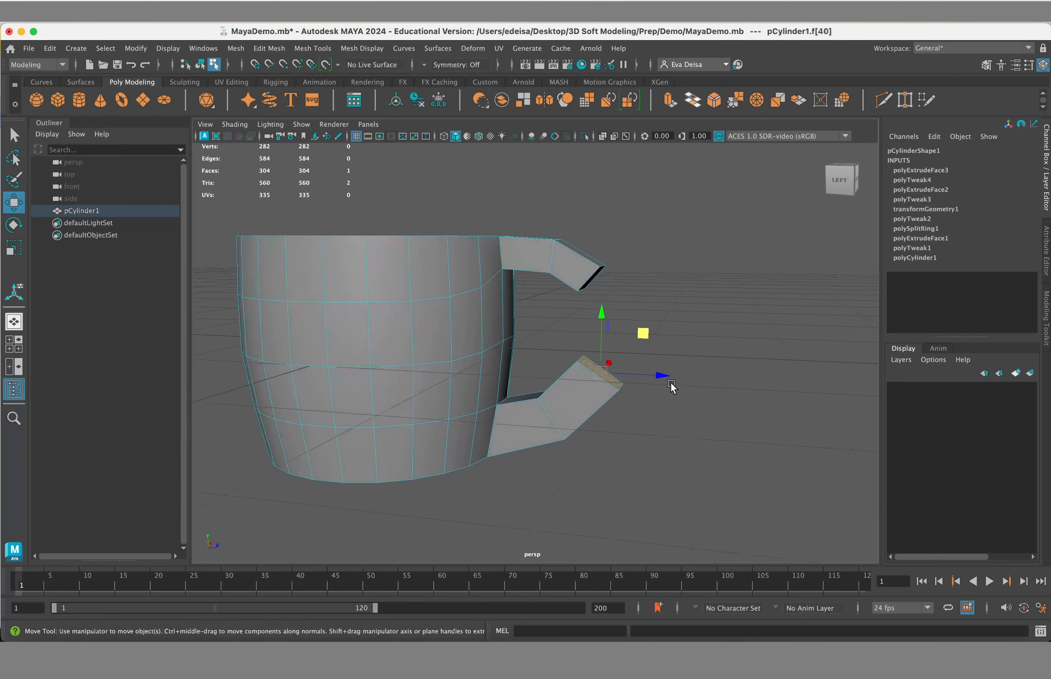
Step: Reselect the upper handle arm's end face and shift it slightly lower to smooth the arm's curve
click(692, 342)
alt+drag(692, 342, 573, 318)
click(550, 260)
alt+drag(550, 260, 629, 310)
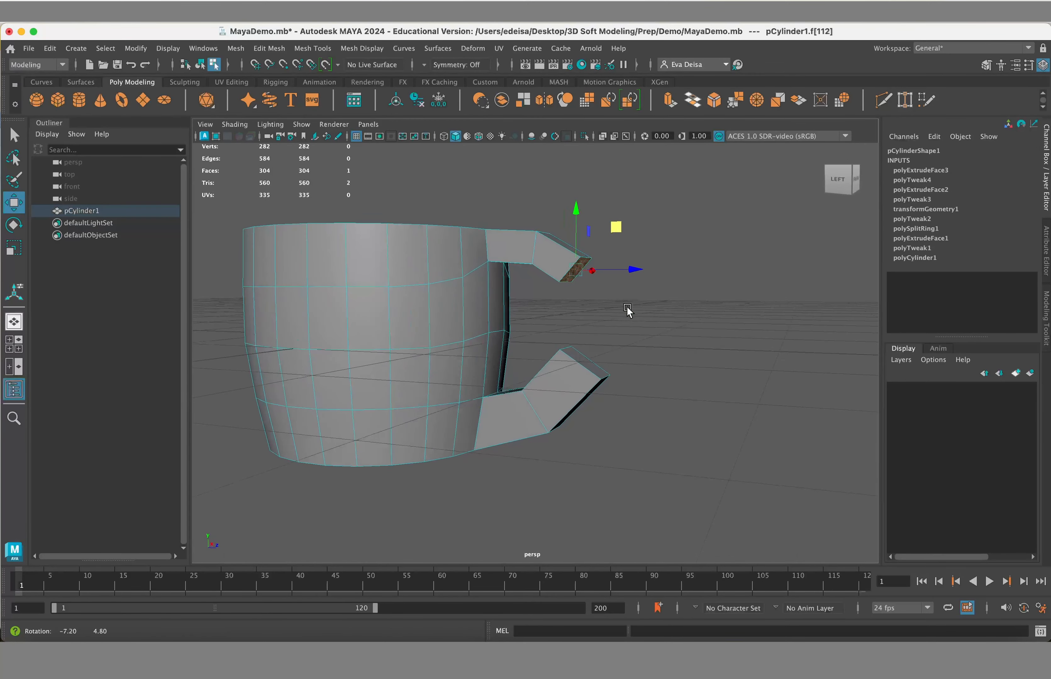
drag(615, 228, 650, 246)
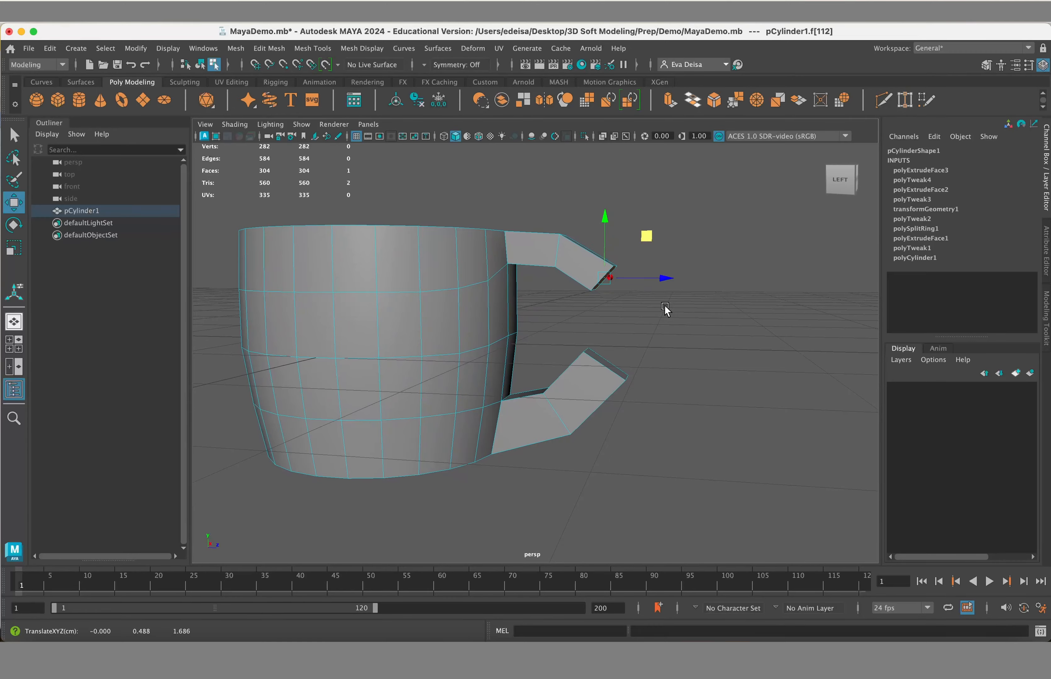
mouse_move(664, 310)
alt+mouse_down()
mouse_move(682, 305)
mouse_move(669, 301)
alt+mouse_up()
drag(641, 230, 629, 344)
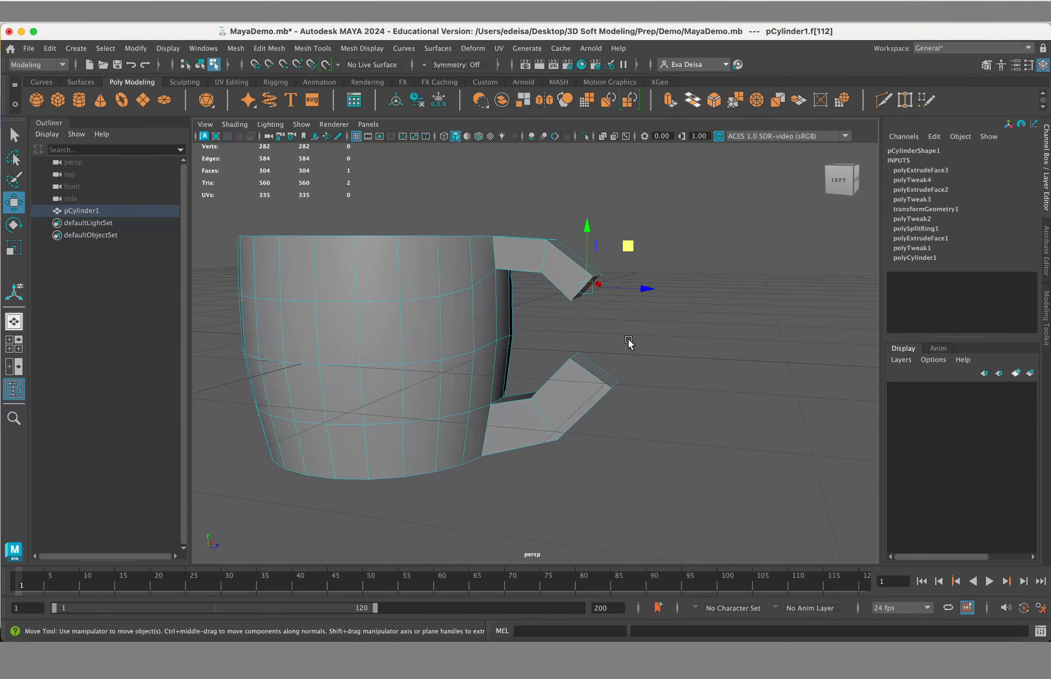
Step: Move the lower handle arm's end face to about Y -0.101, Z 1.722
alt+drag(629, 242, 589, 382)
click(565, 424)
alt+drag(568, 422, 656, 304)
middle_drag(656, 304, 658, 301)
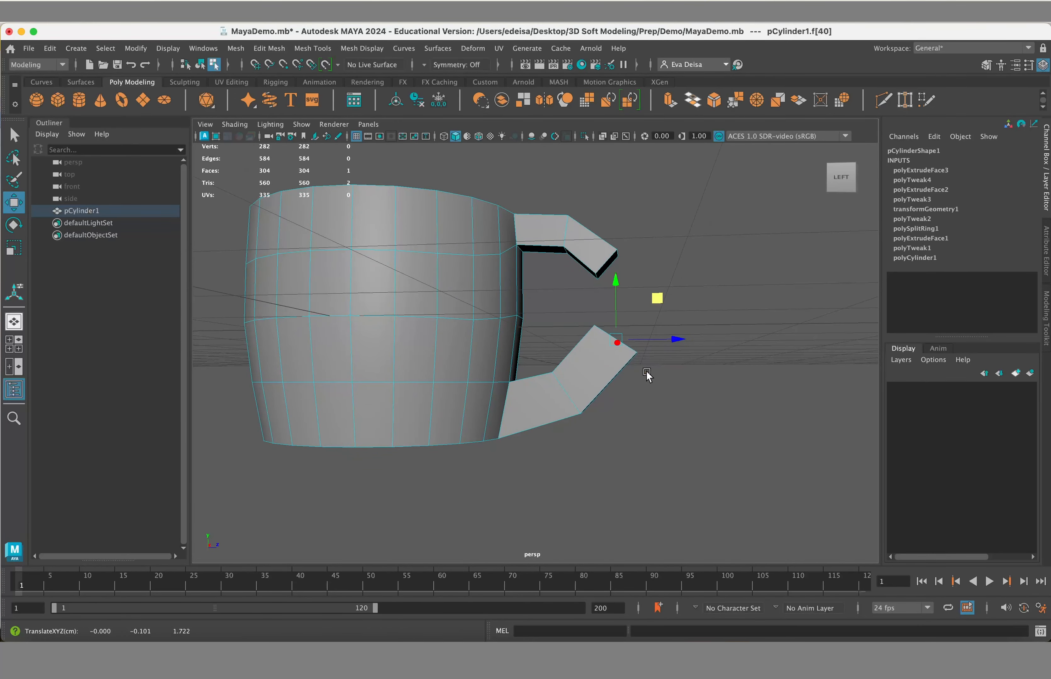
alt+drag(647, 374, 612, 375)
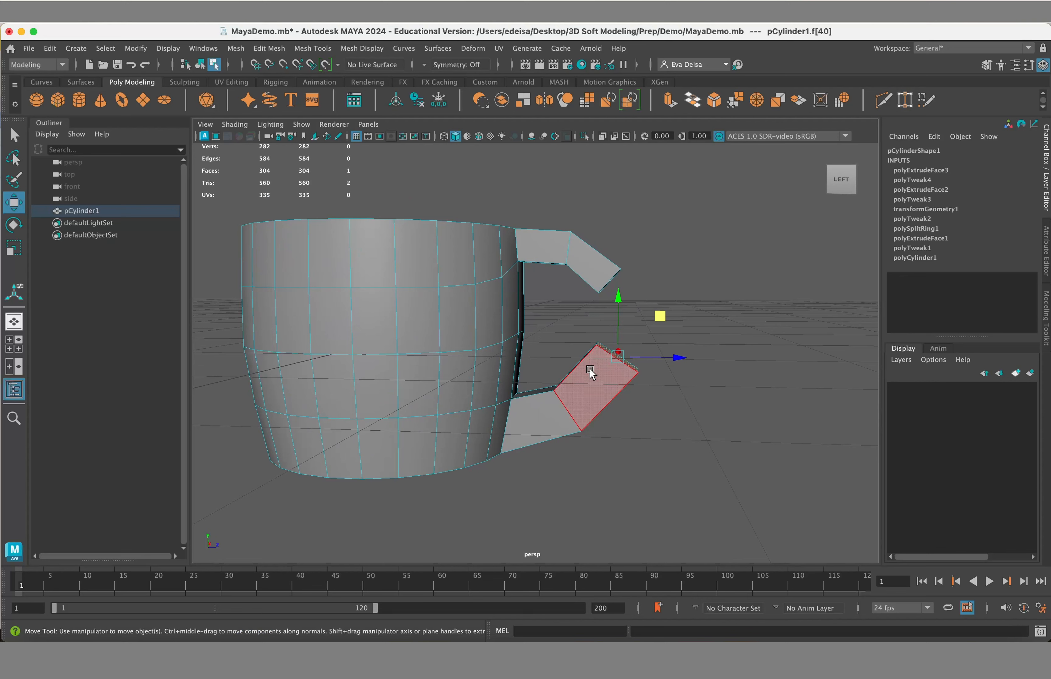
alt+drag(571, 404, 567, 409)
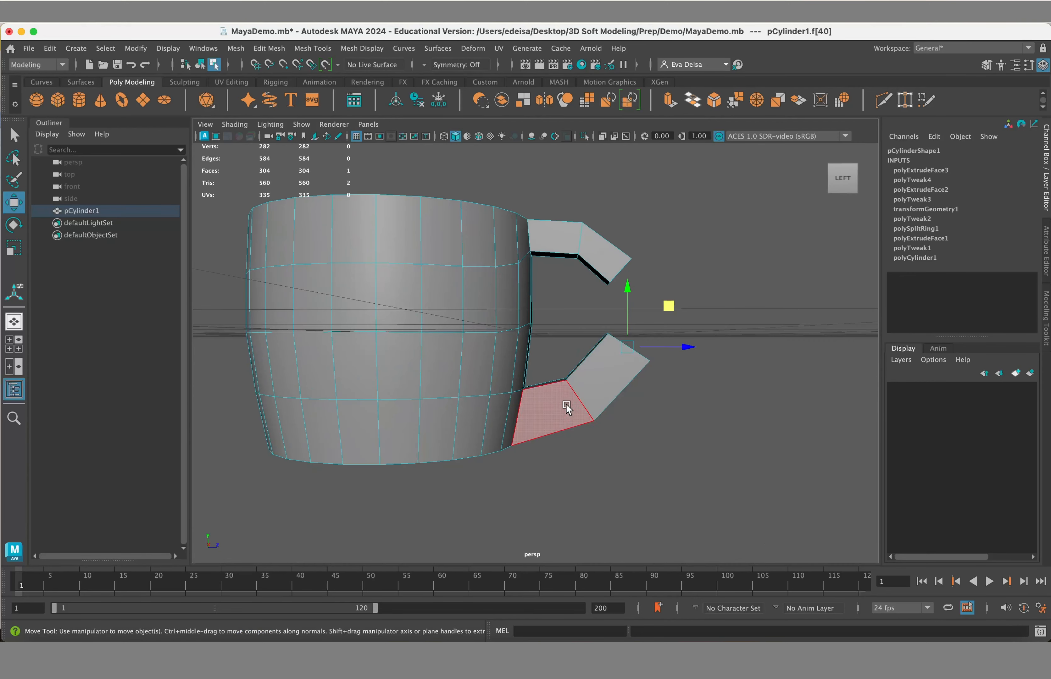
Step: Select the edge loop at the lower handle arm's bend and move it slightly outward
right_drag(640, 273, 640, 238)
double_click(577, 407)
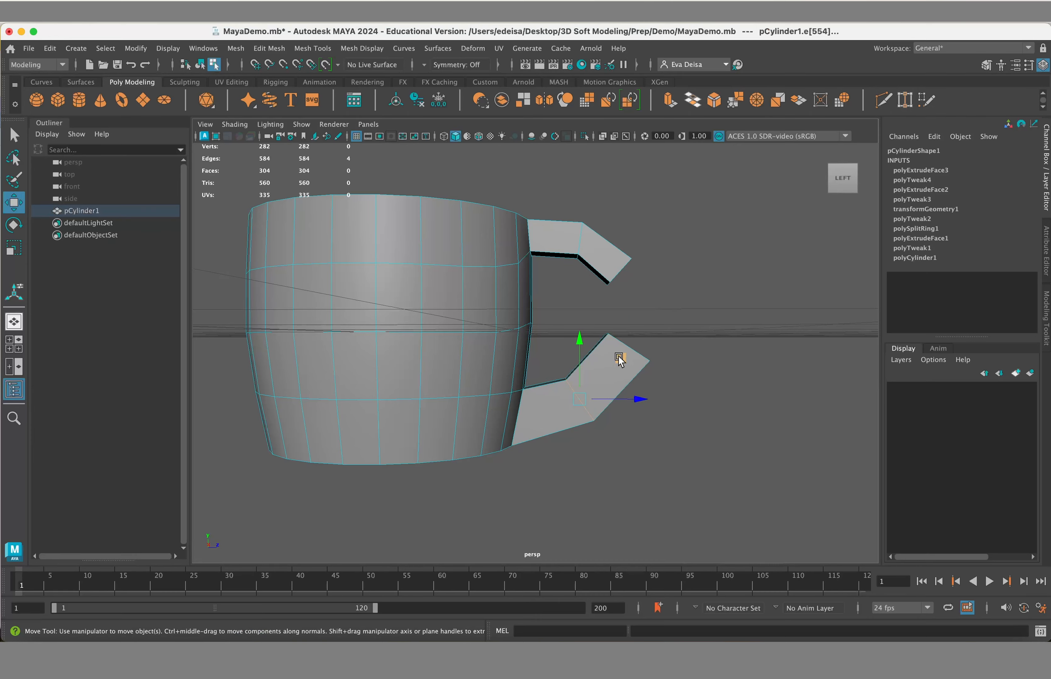
middle_drag(619, 360, 627, 360)
mouse_move(627, 360)
alt+mouse_down()
mouse_move(730, 354)
mouse_move(633, 363)
mouse_move(634, 373)
mouse_move(643, 365)
alt+mouse_up()
Step: Extrude the lower handle arm's end face toward the upper arm to add another segment, then deselect
right_drag(642, 358, 642, 307)
alt+drag(672, 361, 696, 329)
key(ctrl+e)
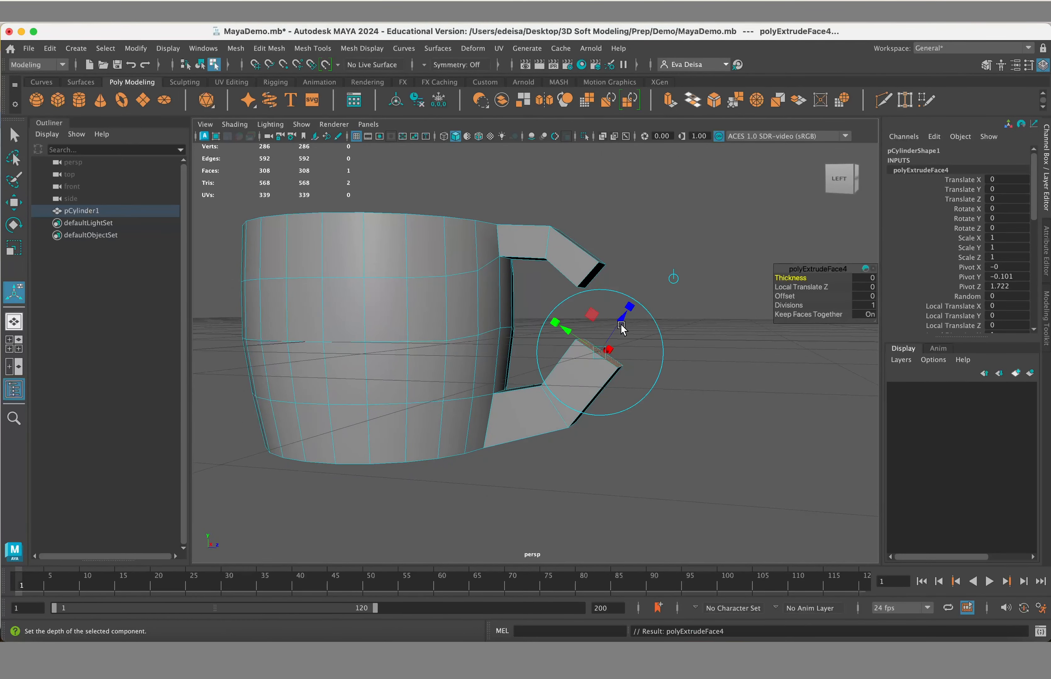
drag(621, 327, 685, 305)
alt+drag(745, 363, 758, 365)
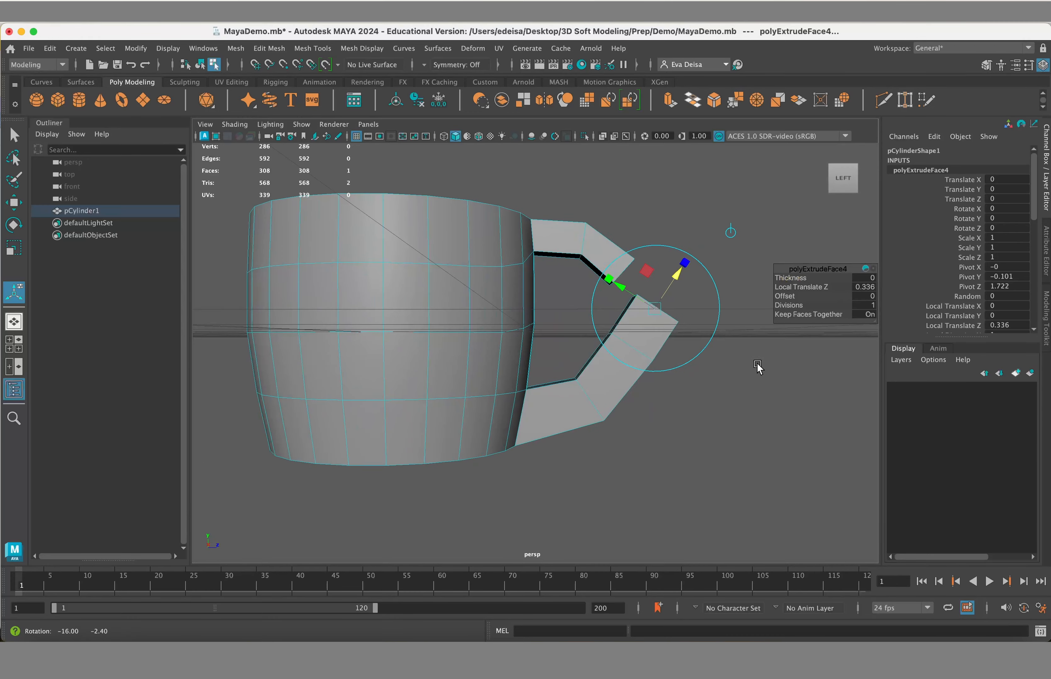
drag(679, 275, 727, 281)
right_click(758, 273)
click(740, 273)
Step: Move the new end face of the lower handle arm inward so that it sits beneath the upper arm's end
click(633, 334)
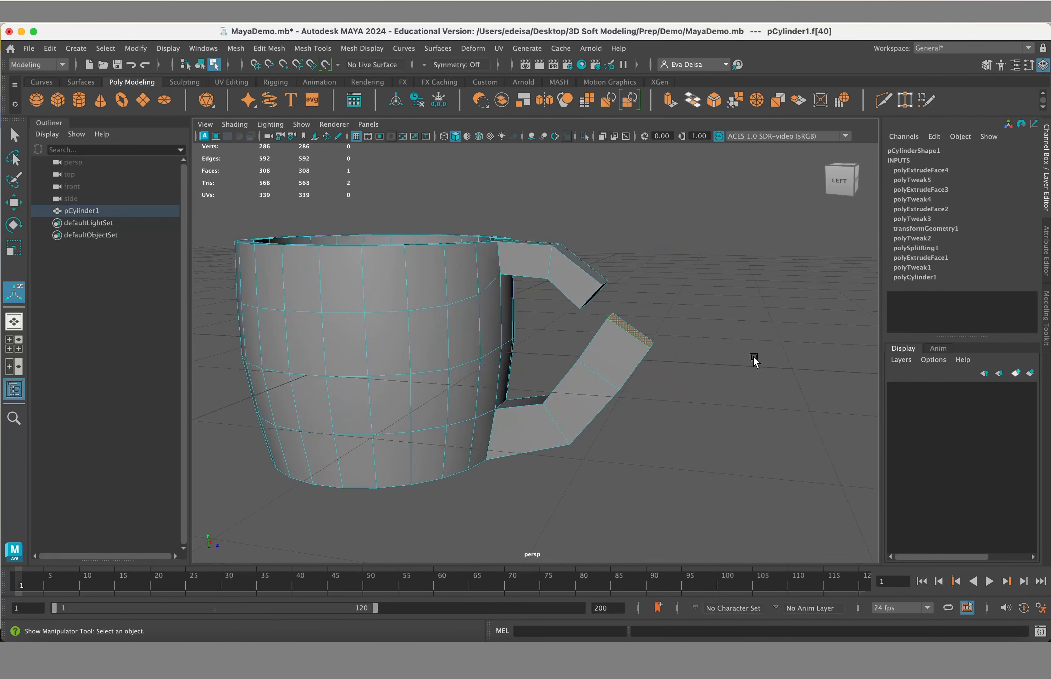
key(w)
click(685, 336)
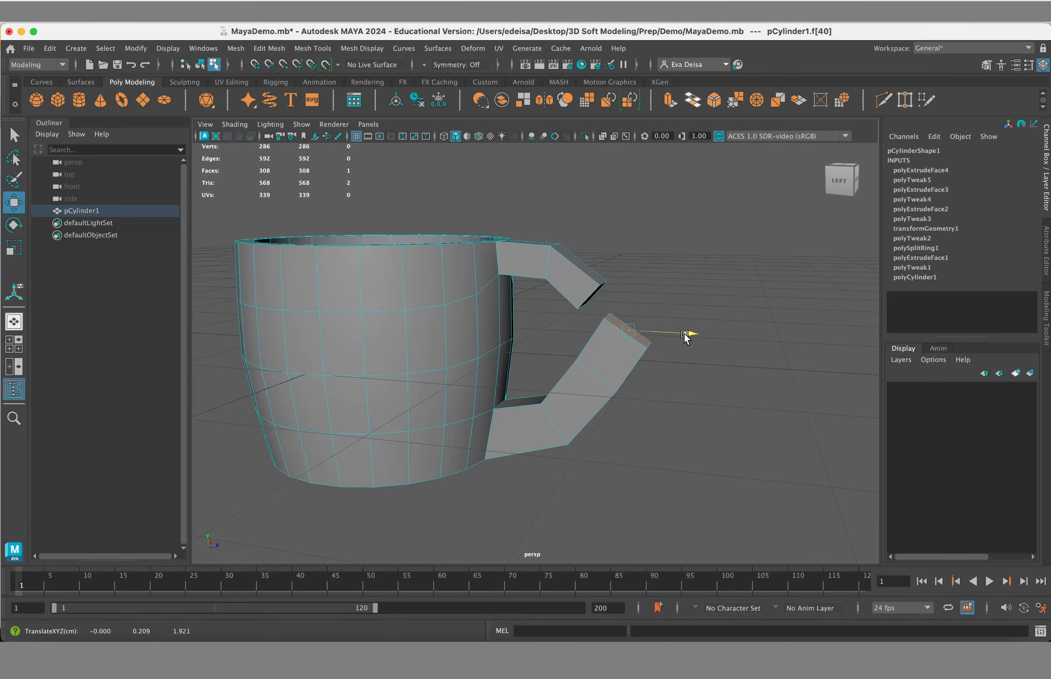
drag(686, 336, 711, 284)
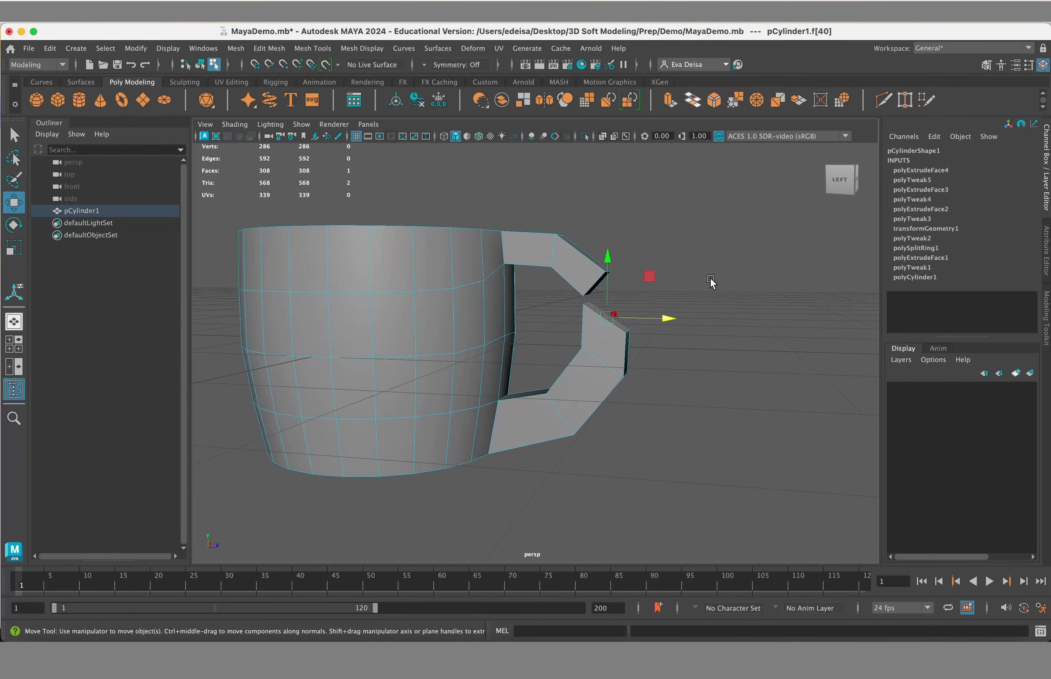
Step: Move the upper handle arm's end face to about Y 0.433, Z 1.700
click(622, 298)
click(597, 282)
middle_drag(635, 234, 647, 246)
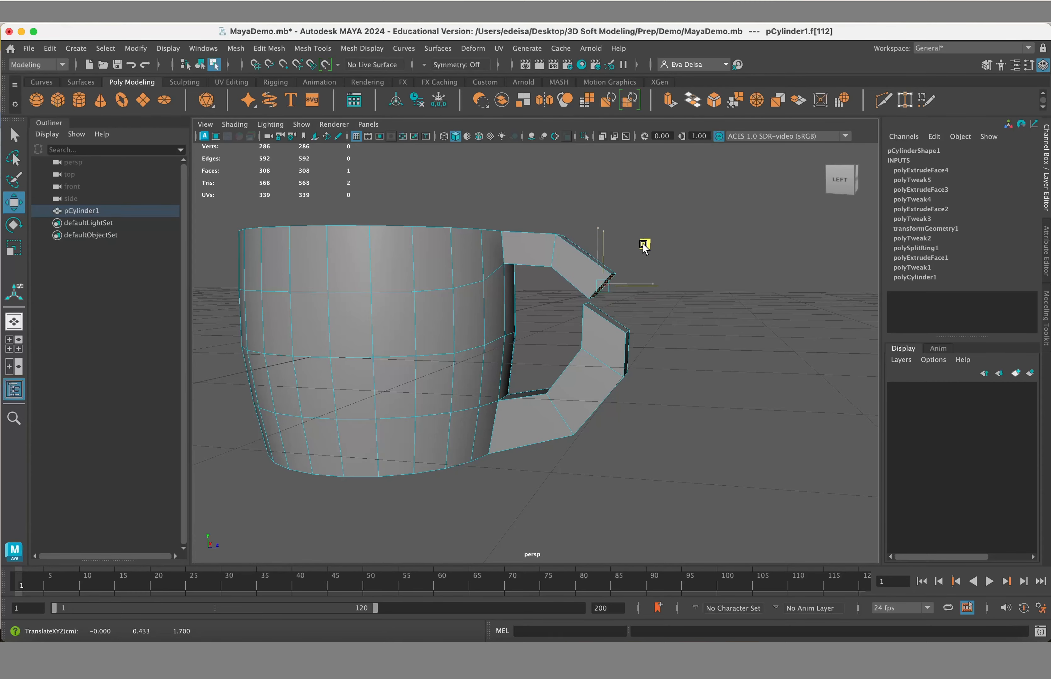
alt+drag(646, 253, 598, 324)
Step: Raise the outer end vertices of the lower handle arm in vertex mode so its end slants toward the upper arm
right_drag(599, 272, 543, 273)
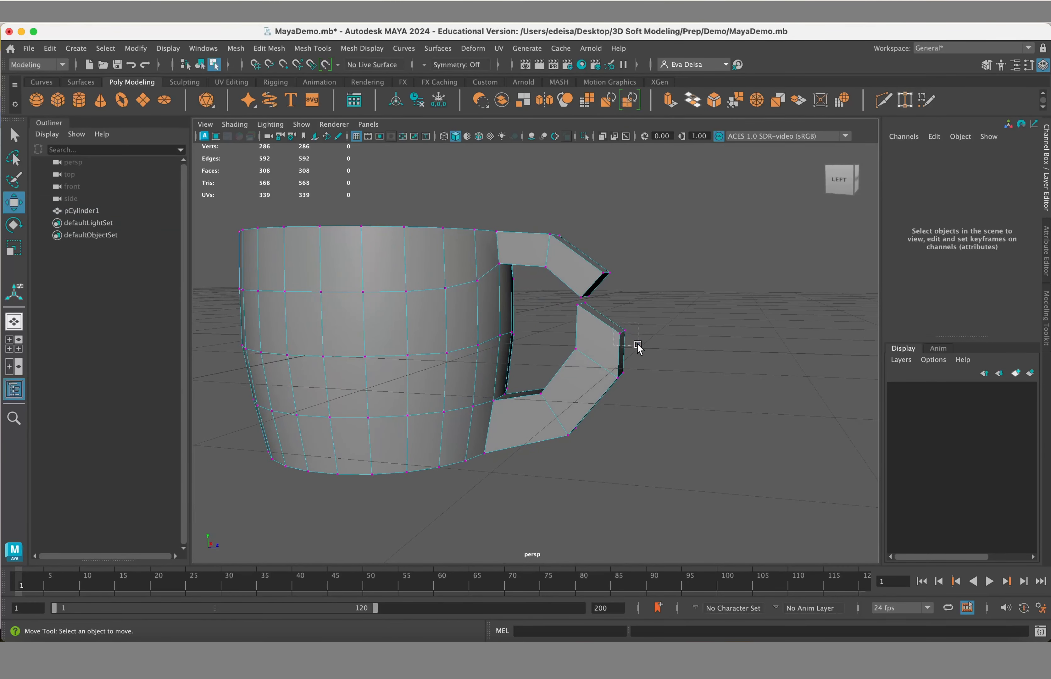
drag(638, 348, 639, 347)
alt+drag(638, 348, 663, 334)
middle_drag(690, 279, 690, 238)
alt+drag(603, 315, 719, 296)
Step: Move the outer pair of end vertices on the upper handle arm to about Y 0.505, Z 1.800
scroll(725, 310, down, 2)
scroll(725, 309, up, 5)
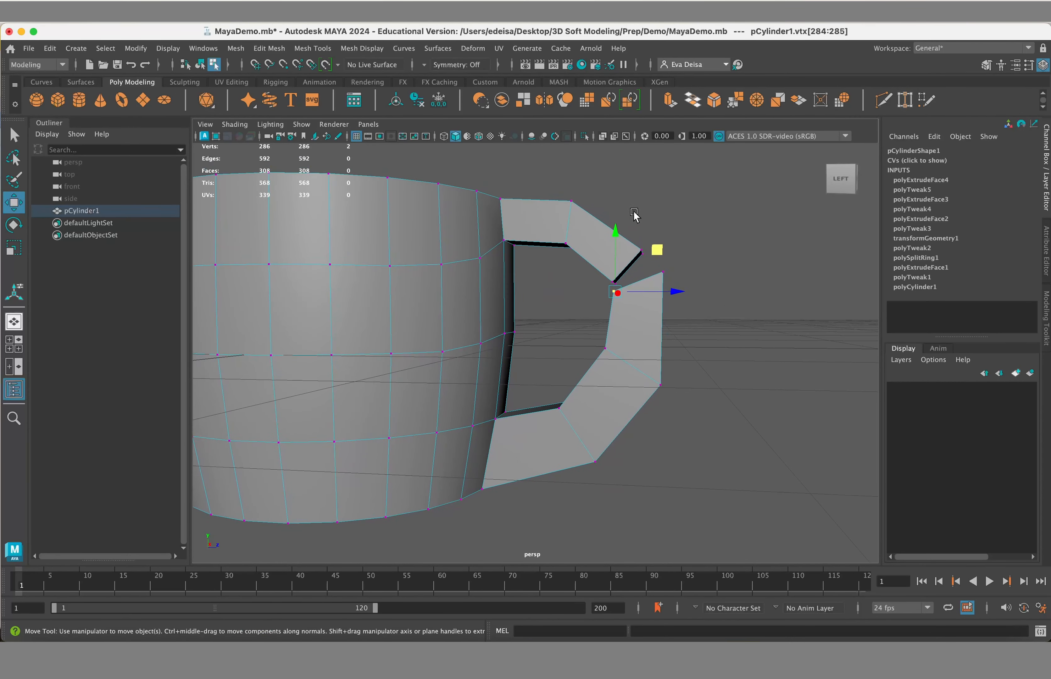
drag(647, 260, 647, 261)
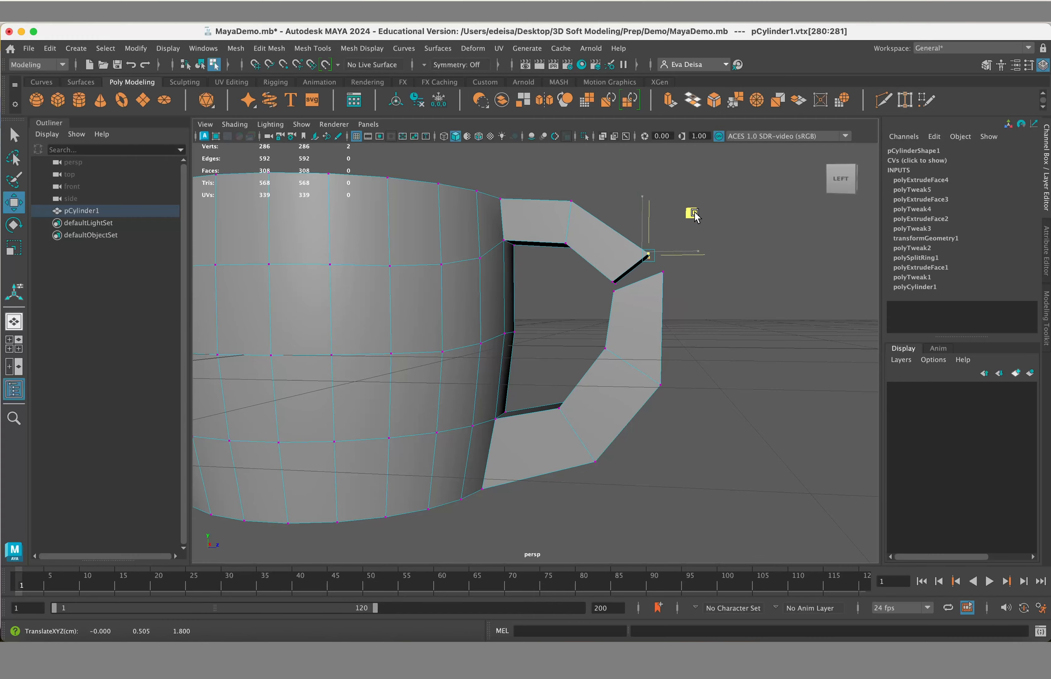
alt+drag(692, 213, 659, 292)
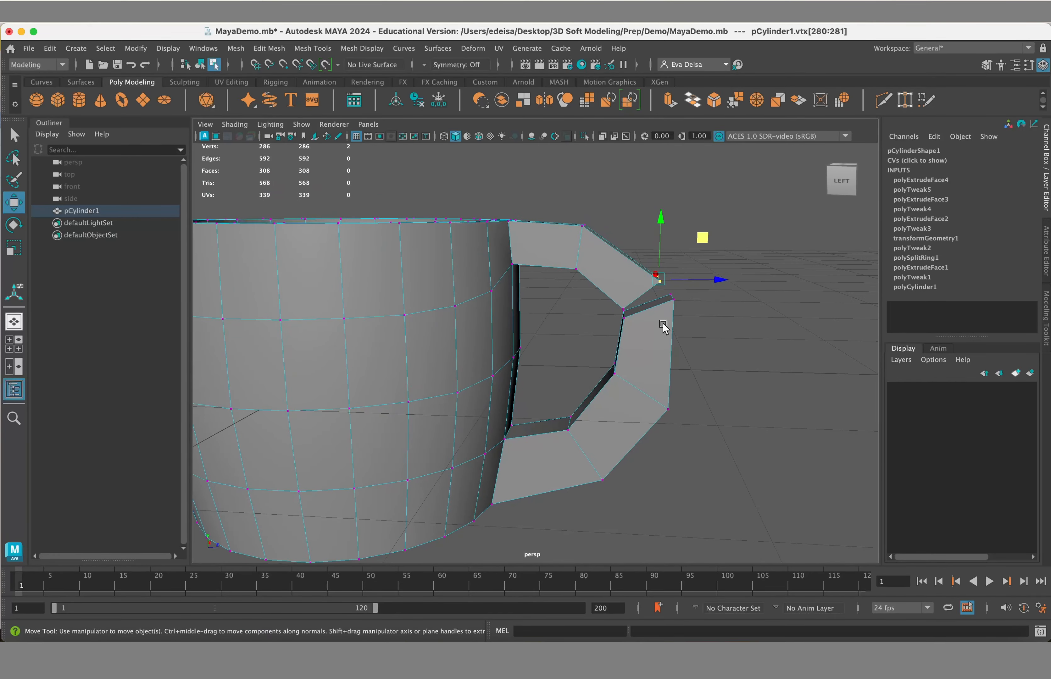
Step: Return to object mode and select the whole cup, with the gap between the handle ends in close view
alt+drag(686, 345, 722, 307)
scroll(723, 306, up, 3)
right_drag(725, 273, 762, 264)
click(739, 291)
click(593, 322)
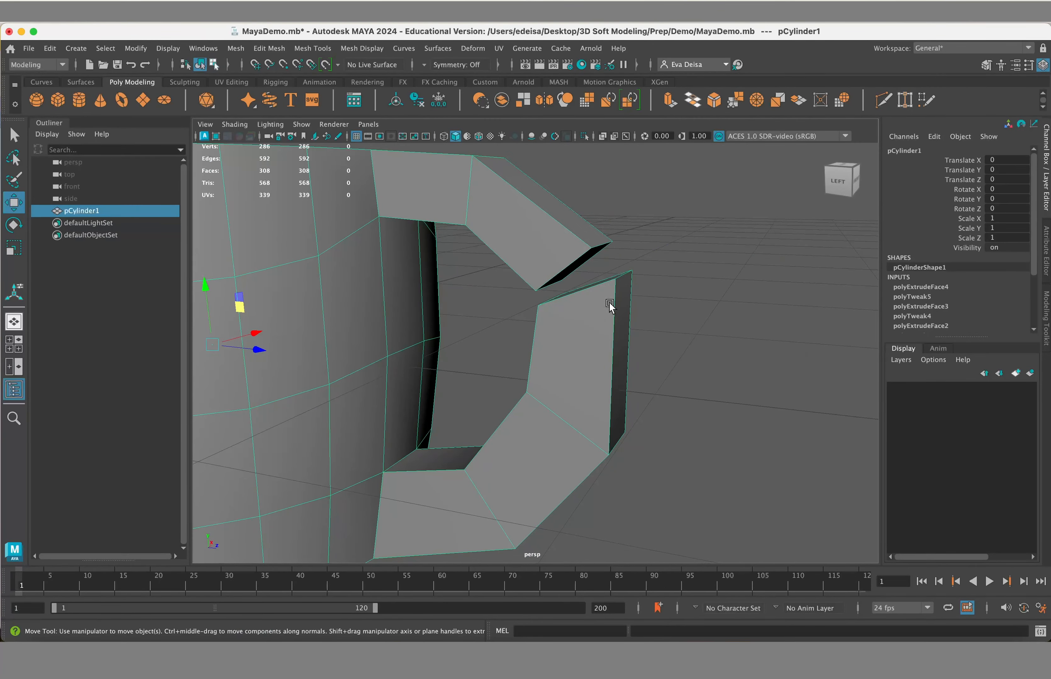
Step: Delete the two facing end faces of the upper and lower handle arms in face mode
alt+drag(610, 302, 654, 308)
right_drag(671, 272, 670, 308)
alt+drag(670, 308, 615, 271)
shift+click(613, 354)
mouse_move(710, 344)
alt+mouse_down()
mouse_move(706, 328)
mouse_move(710, 338)
mouse_move(668, 325)
mouse_move(708, 342)
alt+mouse_up()
key(Delete)
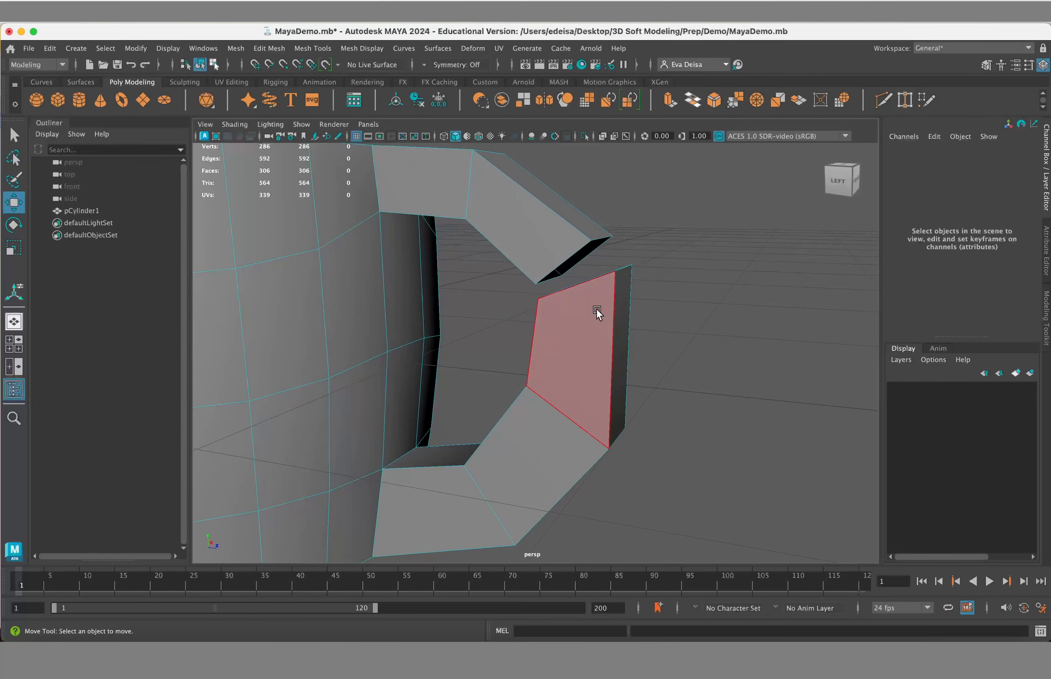
Step: Weld the four open end vertices of the lower handle arm onto the matching upper arm vertices with Target Weld
right_drag(597, 313, 535, 272)
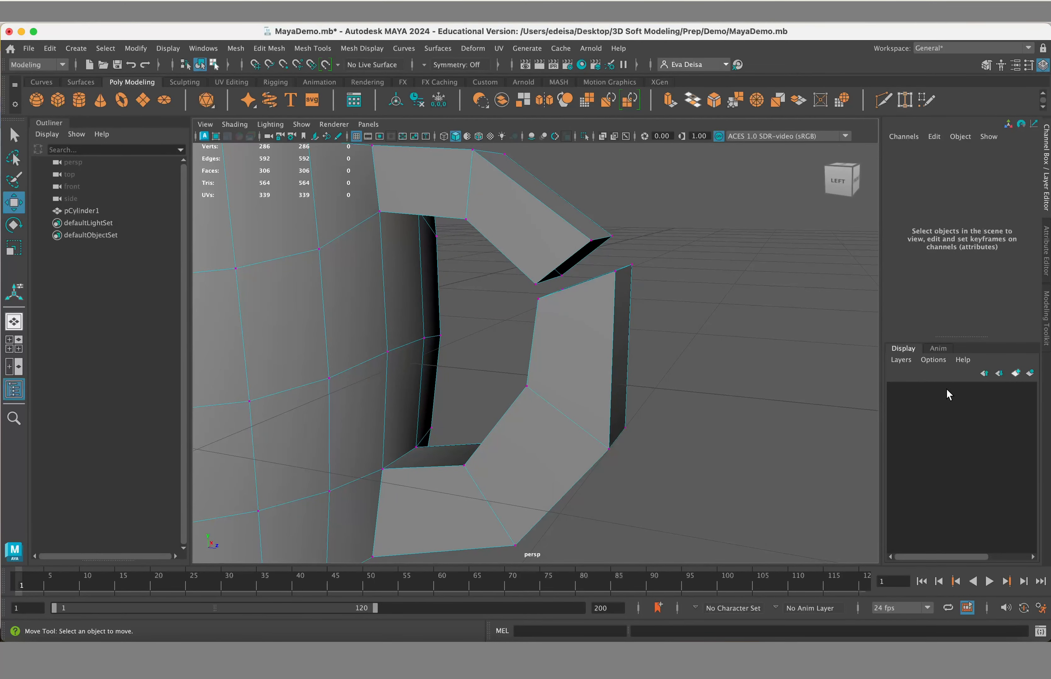
click(1046, 316)
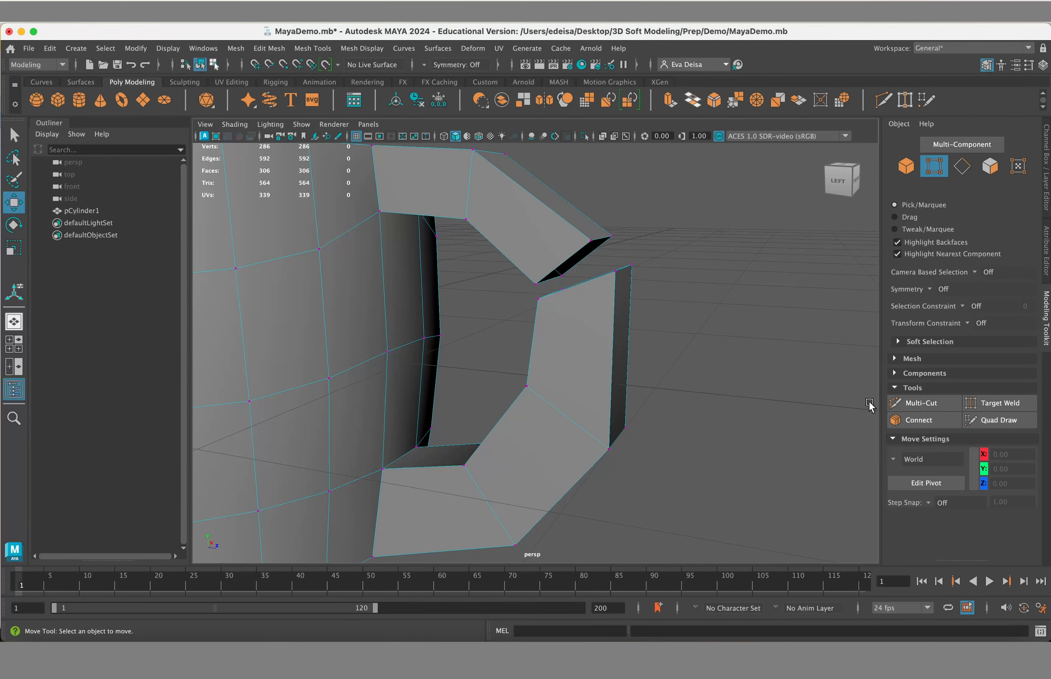
click(1007, 406)
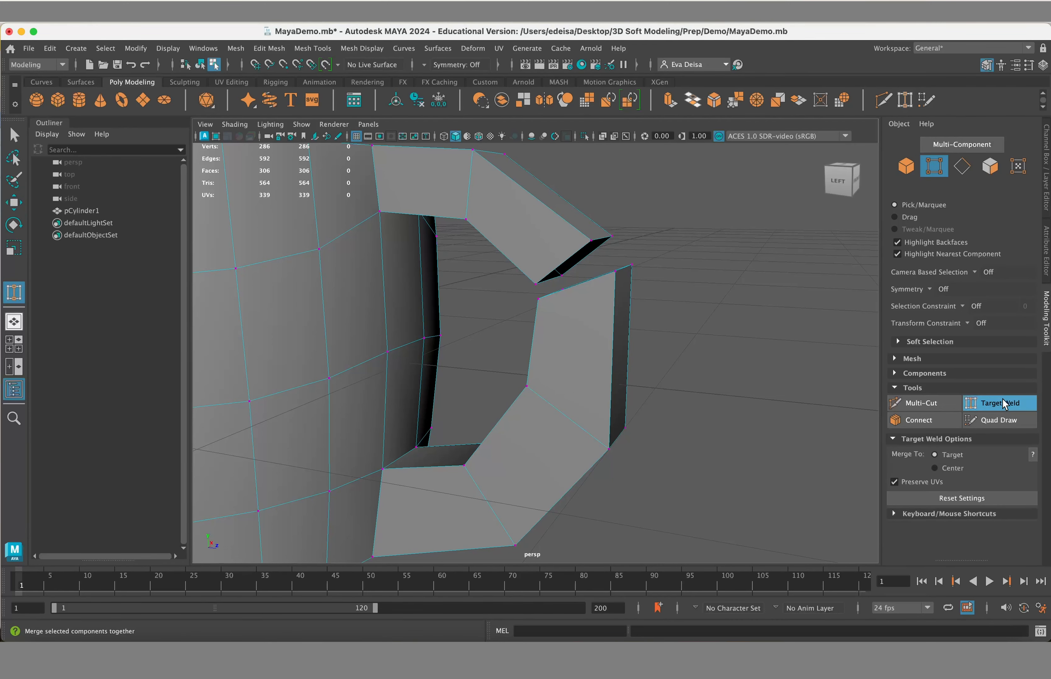
alt+drag(618, 281, 592, 306)
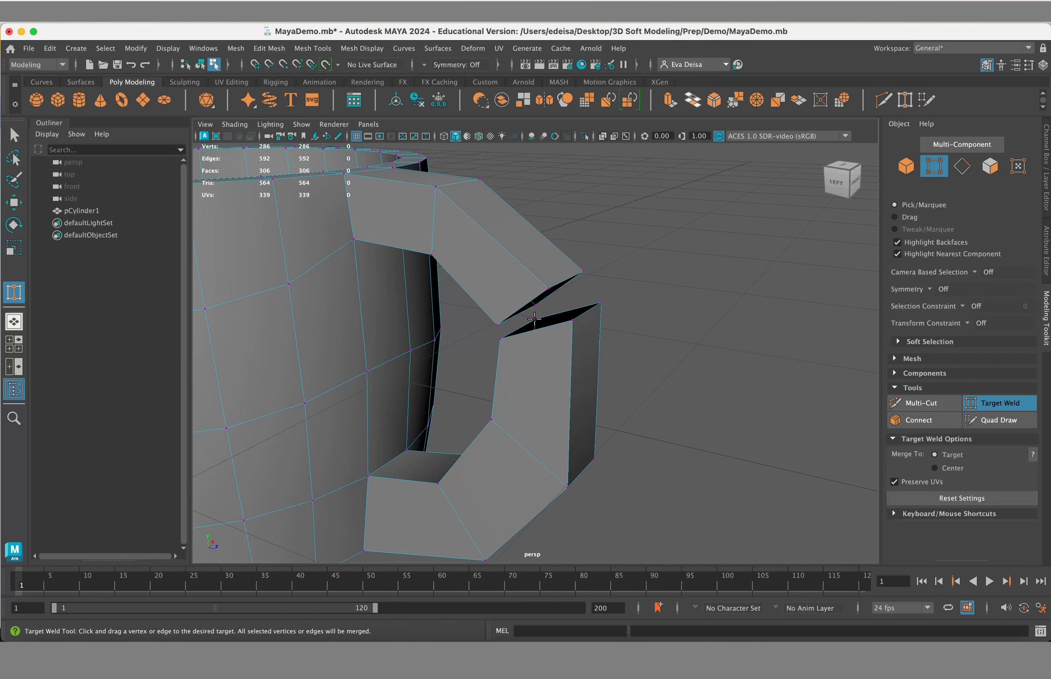
drag(536, 311, 498, 325)
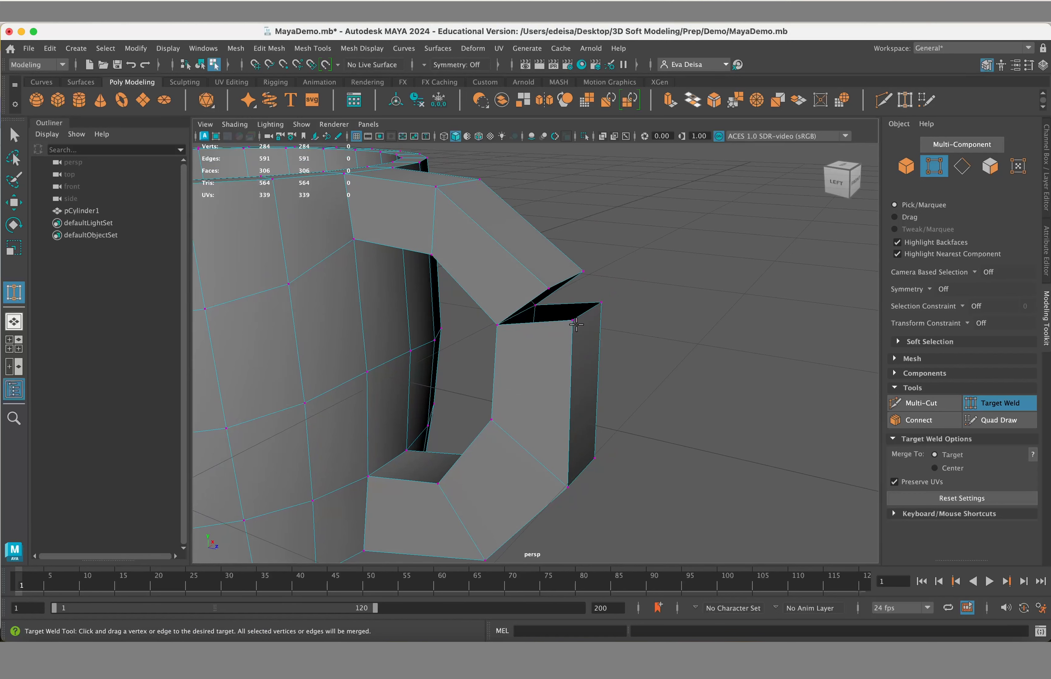
drag(555, 290, 582, 272)
alt+drag(726, 293, 633, 283)
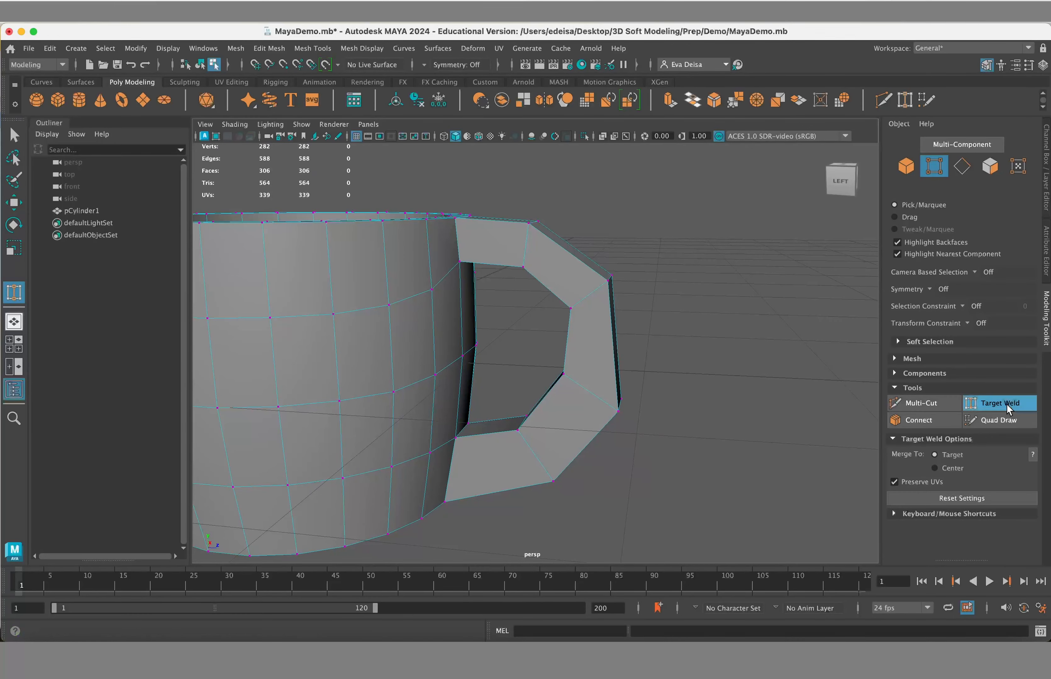
Step: Leave Target Weld and show the cup full-size in the side view for vertex editing
key(q)
right_drag(649, 272, 715, 254)
alt+drag(616, 321, 625, 335)
right_drag(625, 335, 600, 252)
key(space)
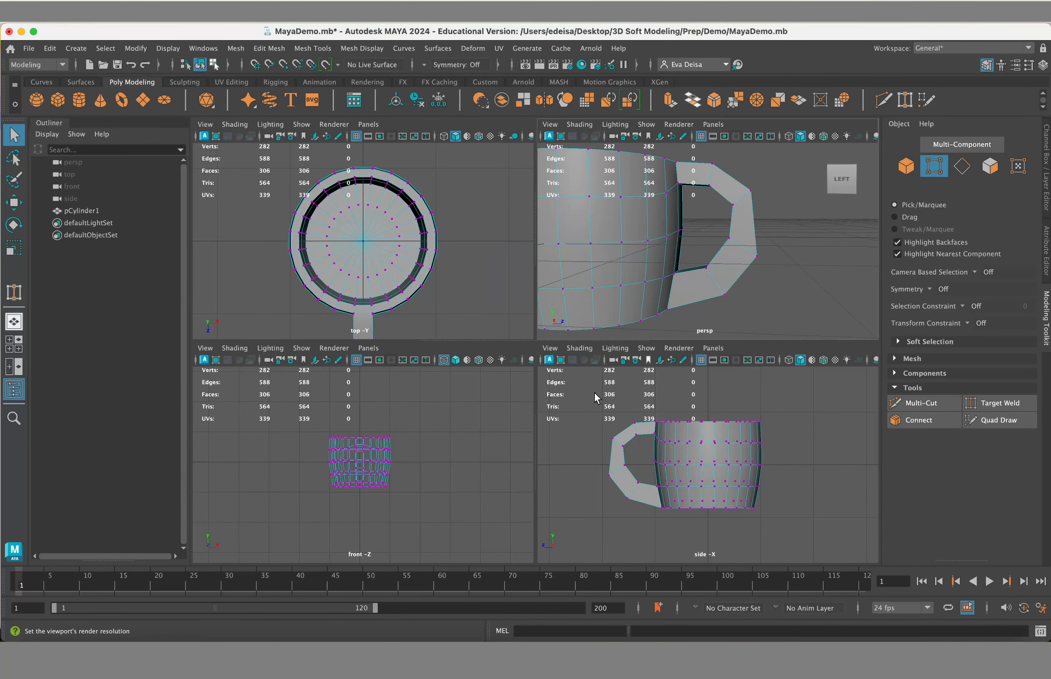
key(space)
Step: In wireframe, move the handle's upper outer corner vertices to about Y 0.45, Z 1.82 and the outer top bend pair to about Y 0.79, Z 1.42
right_drag(367, 272, 322, 273)
drag(309, 275, 339, 306)
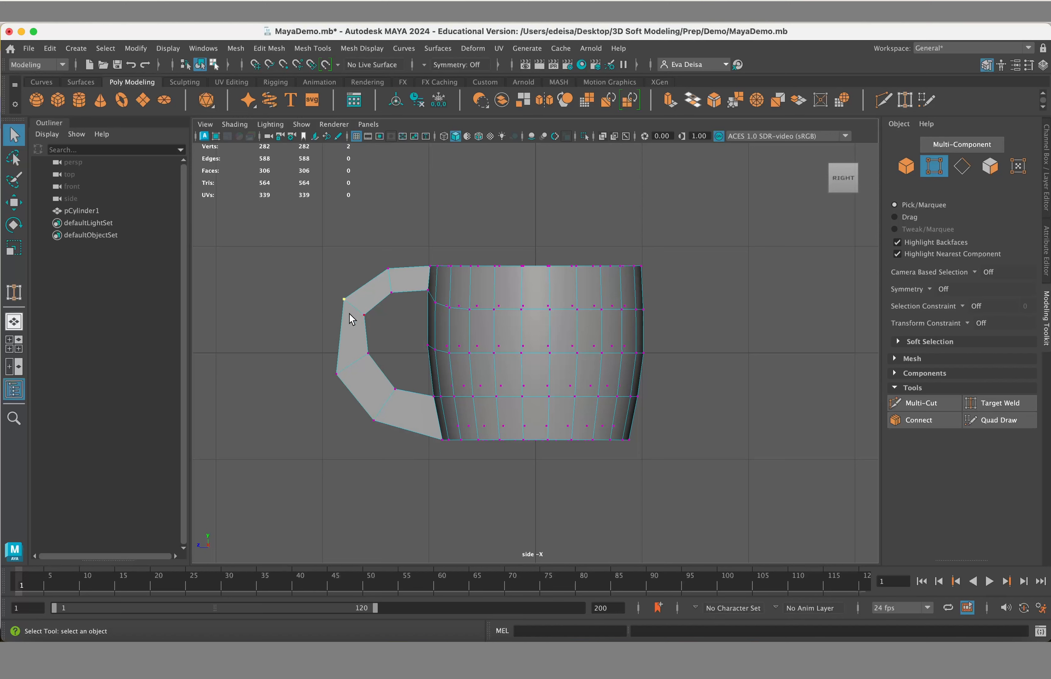
click(444, 137)
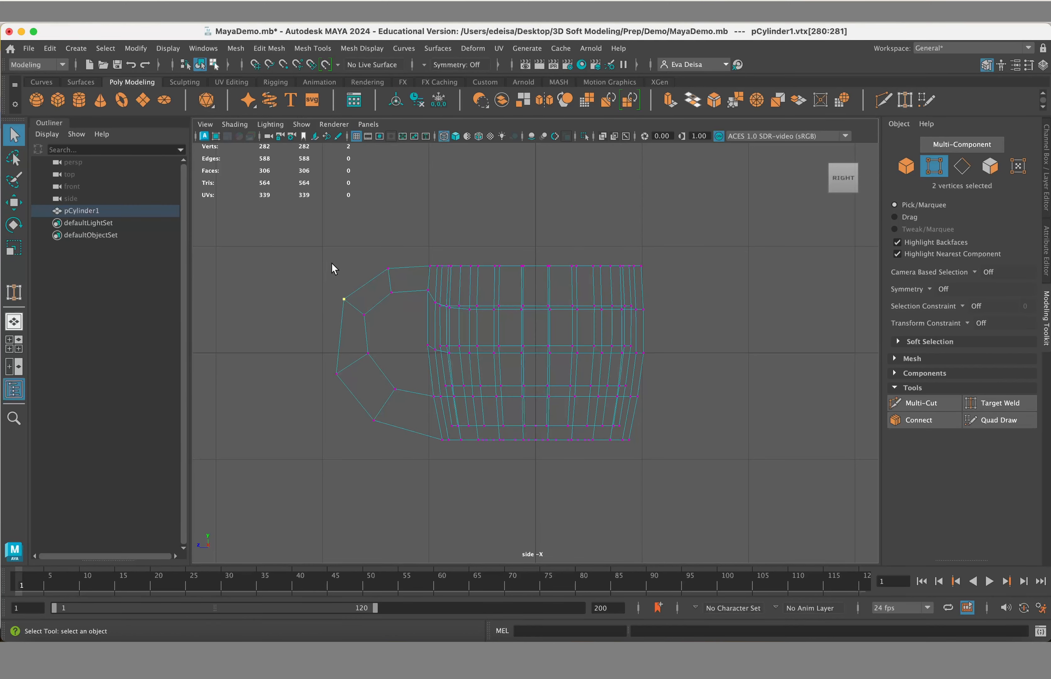
key(w)
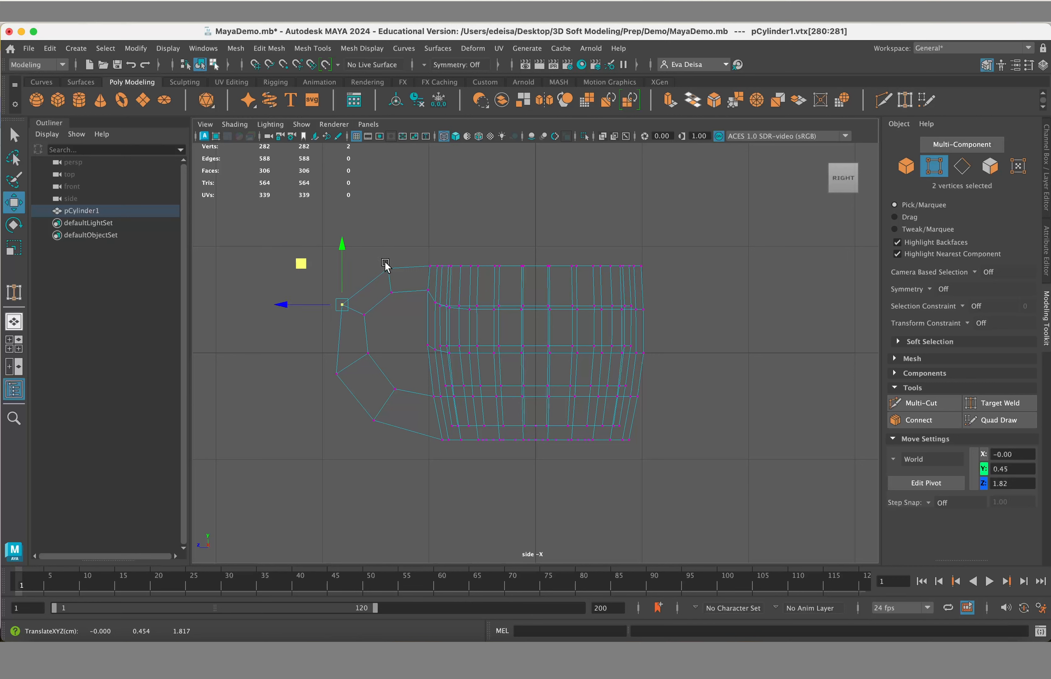
drag(383, 263, 392, 272)
mouse_move(345, 221)
mouse_down()
mouse_move(399, 279)
mouse_move(343, 226)
mouse_up()
Step: Move the handle's lower middle inner vertex pair to about Y -0.05, Z 1.54 and raise the outer pair beside it
drag(368, 338, 377, 367)
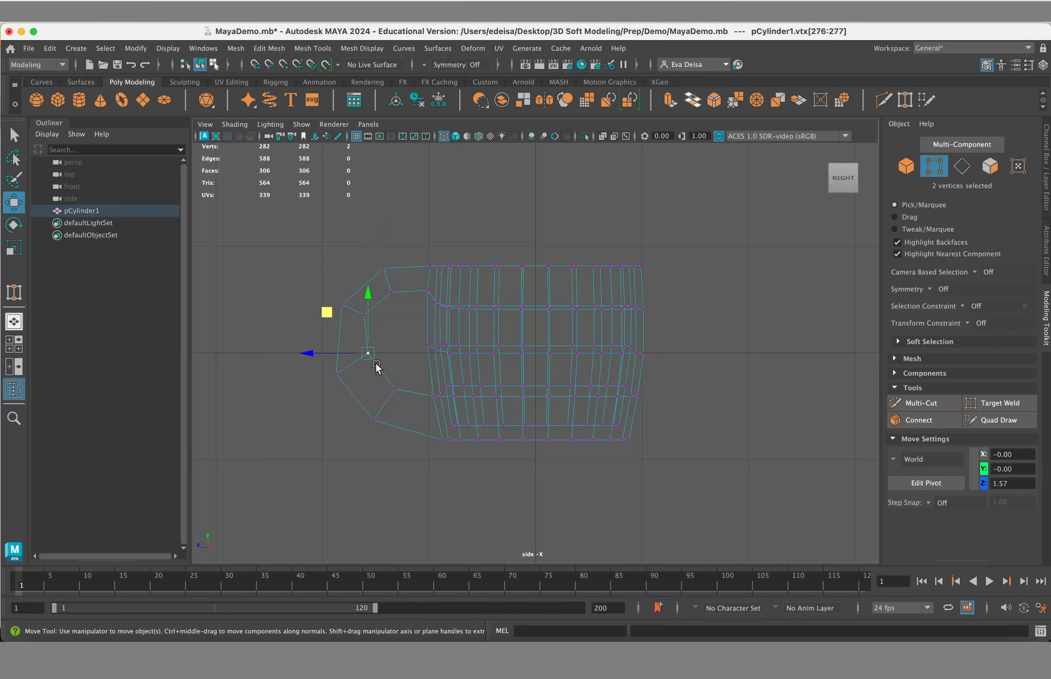
drag(328, 313, 331, 319)
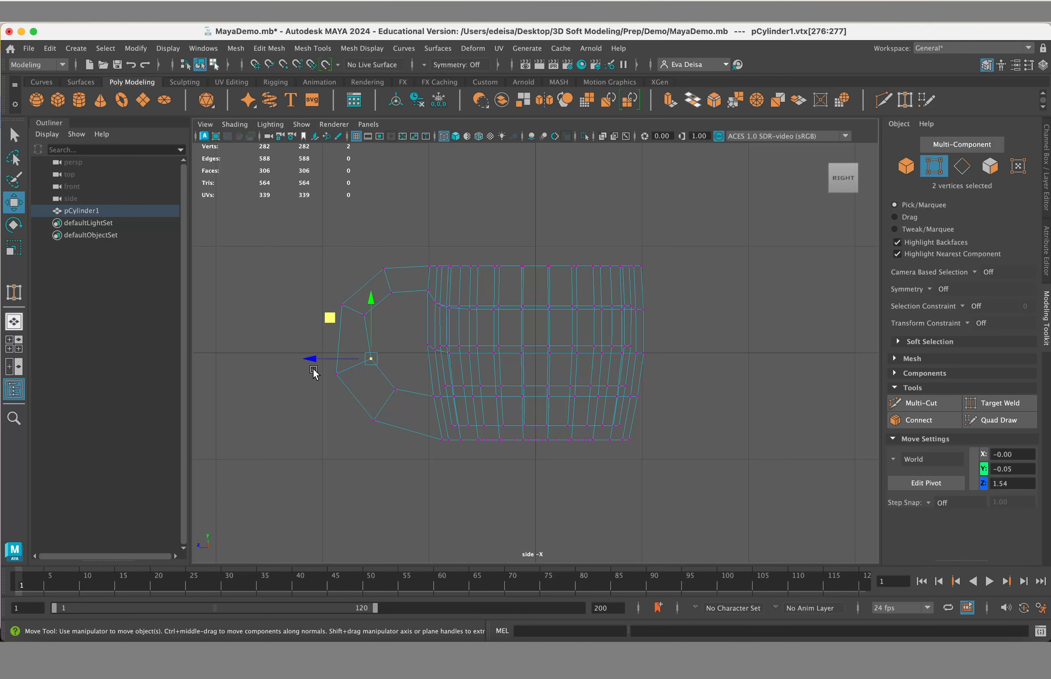
drag(312, 369, 351, 397)
mouse_move(309, 339)
mouse_down()
mouse_move(355, 393)
mouse_move(298, 332)
mouse_move(301, 321)
mouse_up()
Step: Shift the handle's upper inner corner vertices toward the cup and move the upper outer corner pair to about Y 0.44, Z 1.81
drag(366, 348, 380, 371)
drag(328, 318, 371, 327)
drag(324, 275, 301, 265)
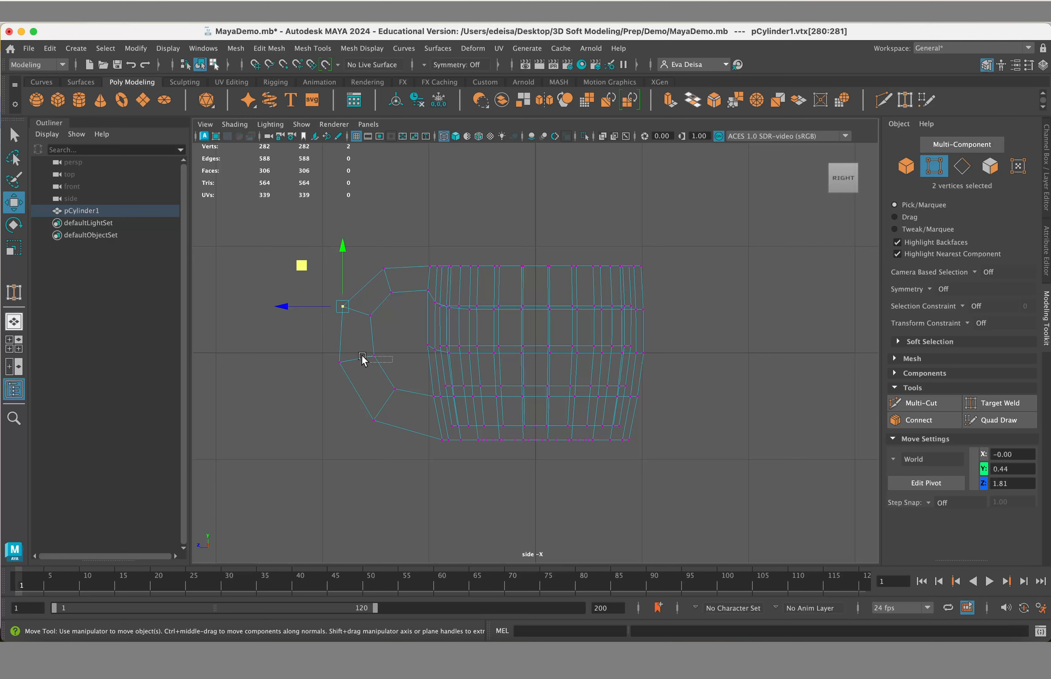
Step: Move the lower middle inner vertex pair to about Y -0.03, Z 1.54 and the lowest inner bend pair to Y -0.35, Z 1.32
drag(358, 364, 385, 346)
drag(333, 314, 330, 316)
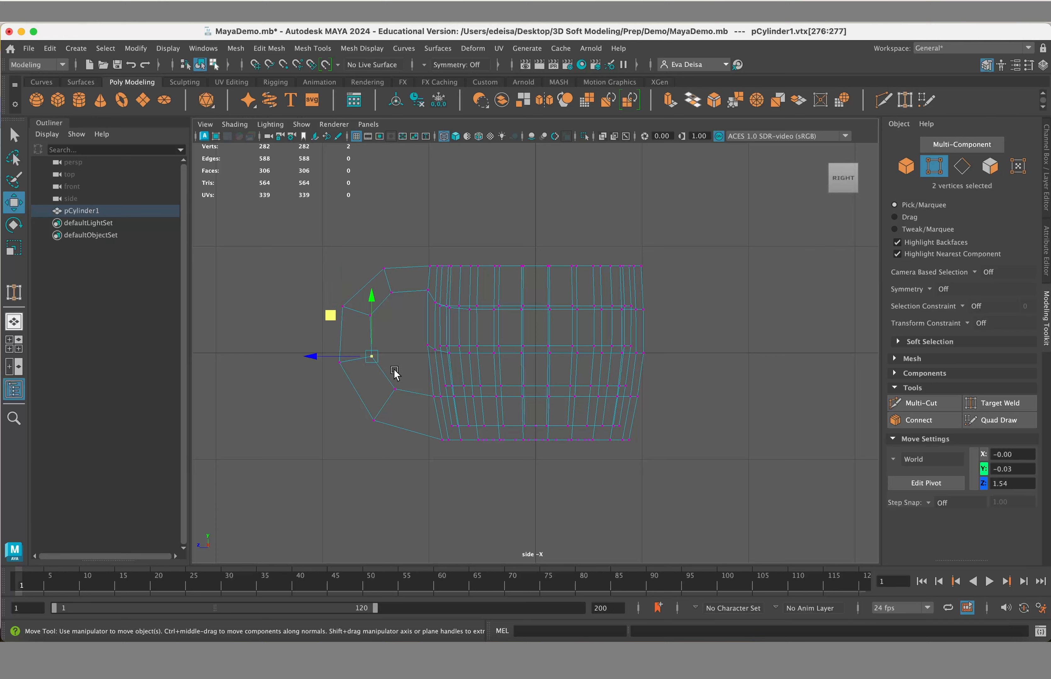
drag(393, 371, 401, 397)
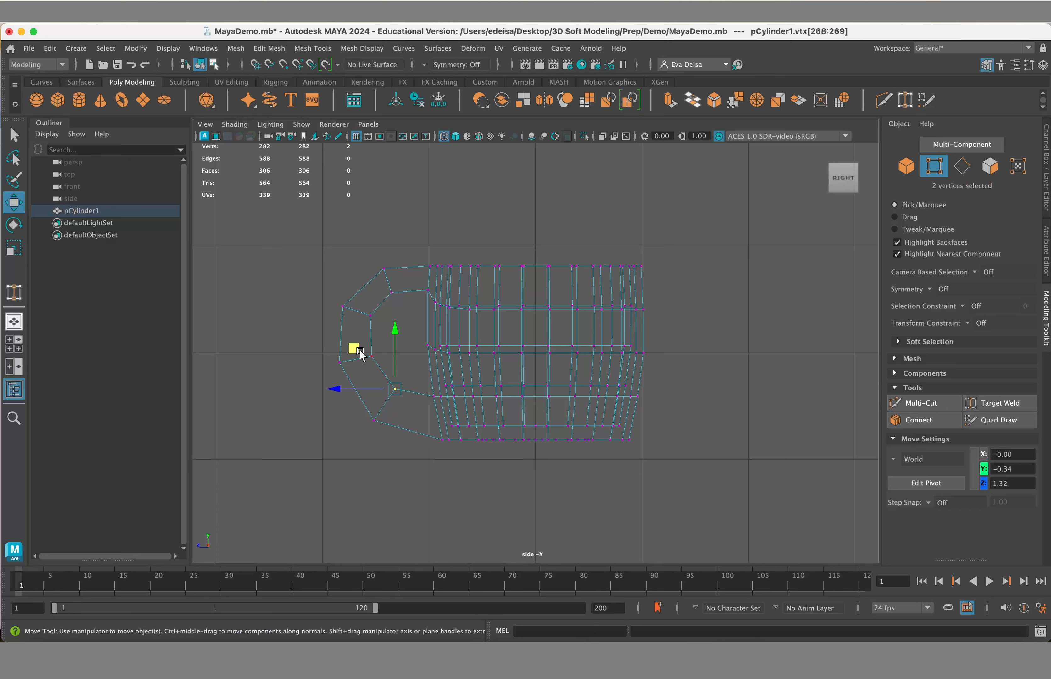
drag(362, 357, 361, 359)
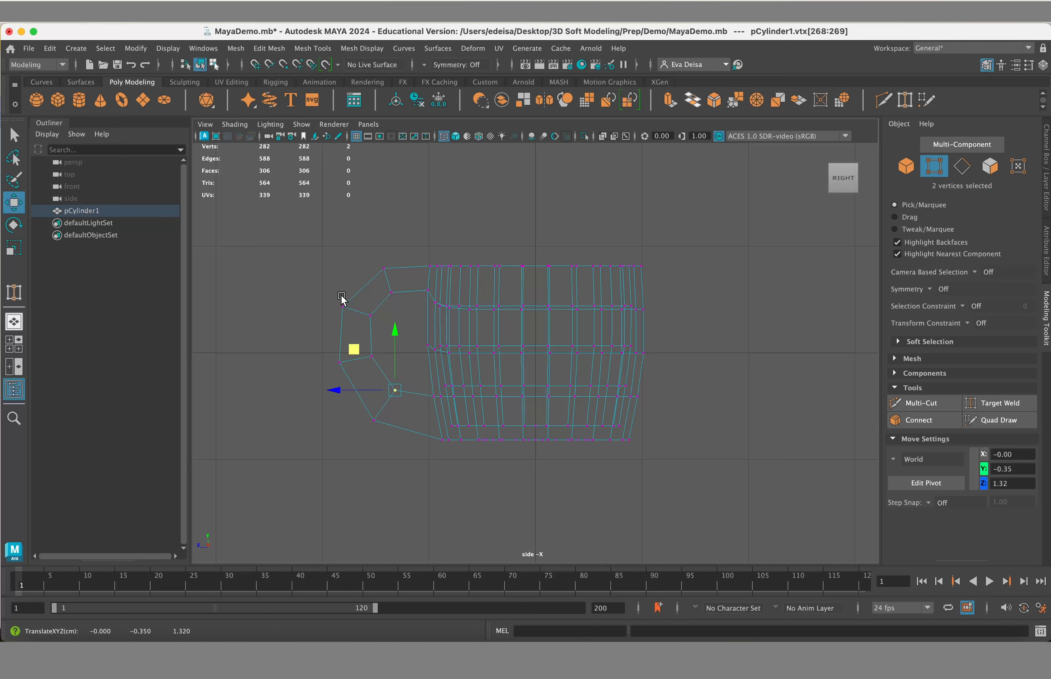
Step: Move the upper outer corner pair to about Y 0.46, Z 1.75 and shift the upper inner corner pair slightly toward the cup
drag(357, 316, 312, 269)
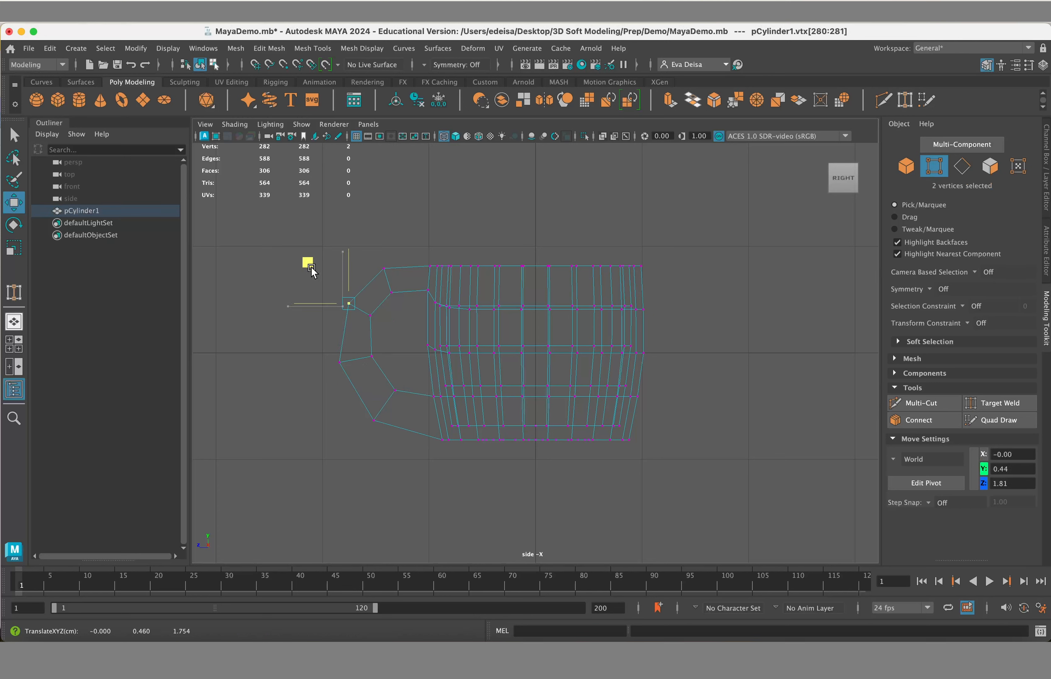
drag(389, 338, 338, 281)
click(396, 443)
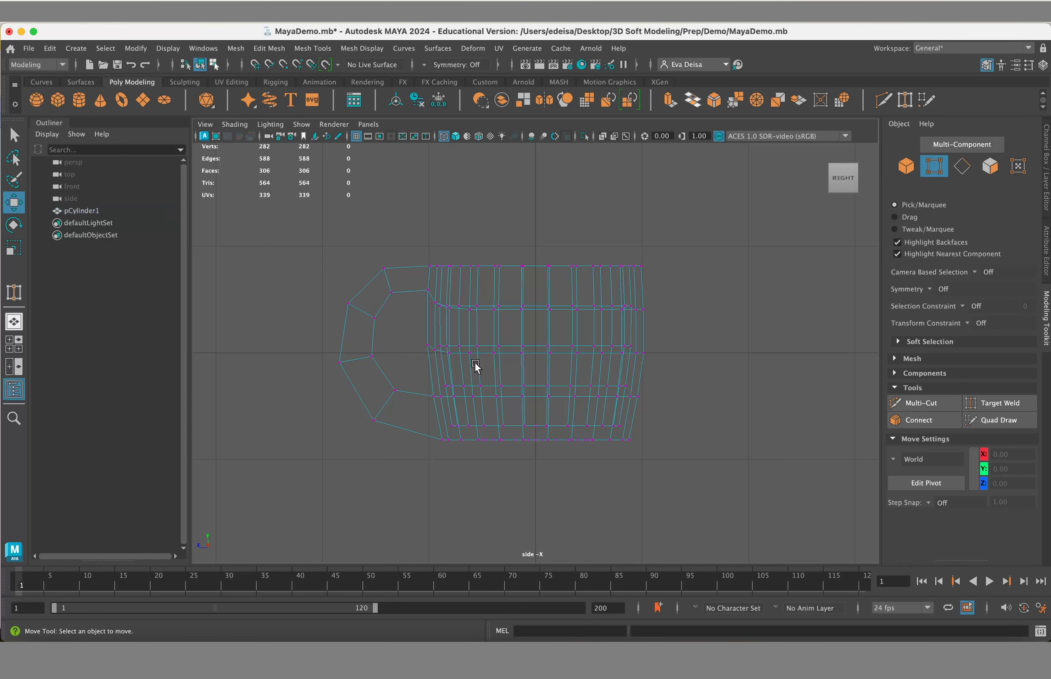
Step: Move the handle's inner top bend vertices to about Y 0.578, Z 1.309 and the outer top bend pair to about Y 0.805, Z 1.419
click(394, 290)
drag(356, 251, 362, 251)
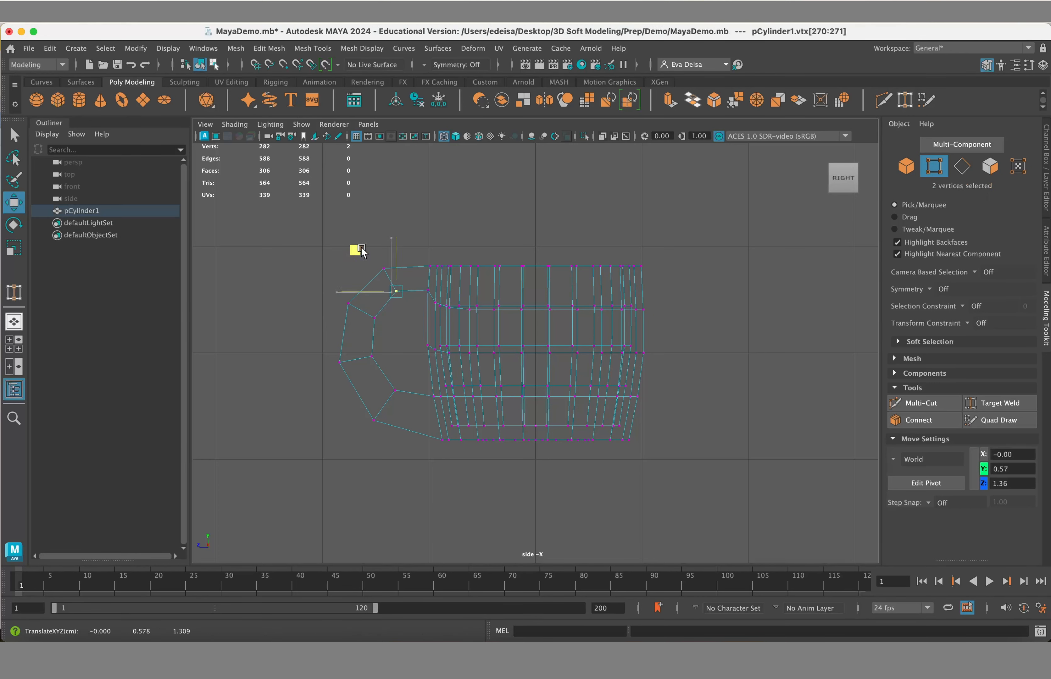
click(384, 268)
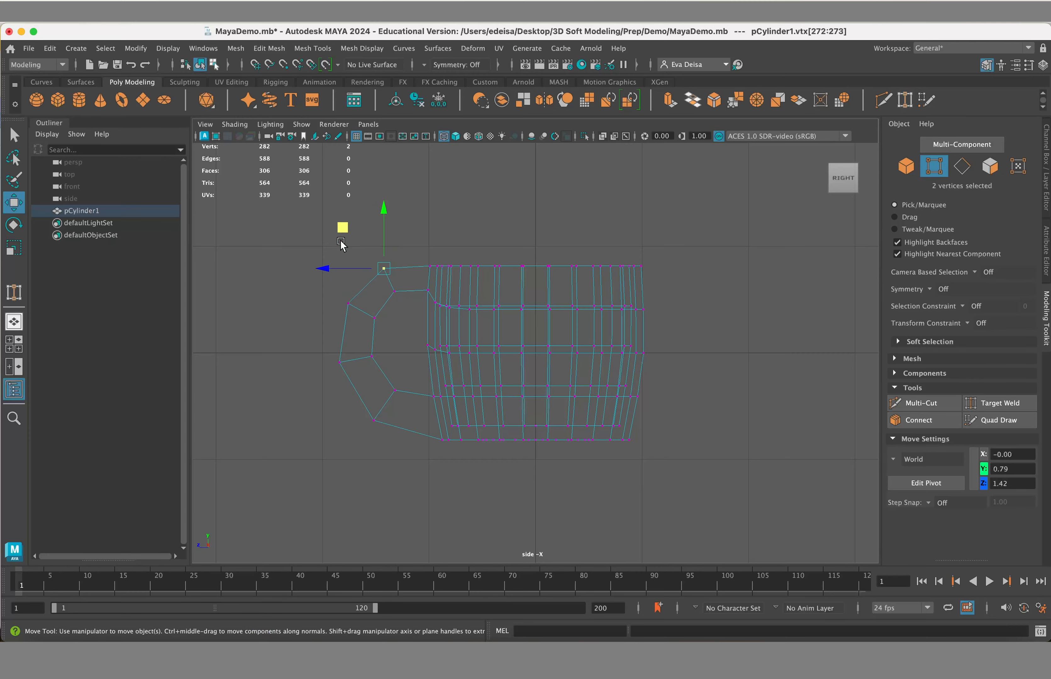
click(345, 227)
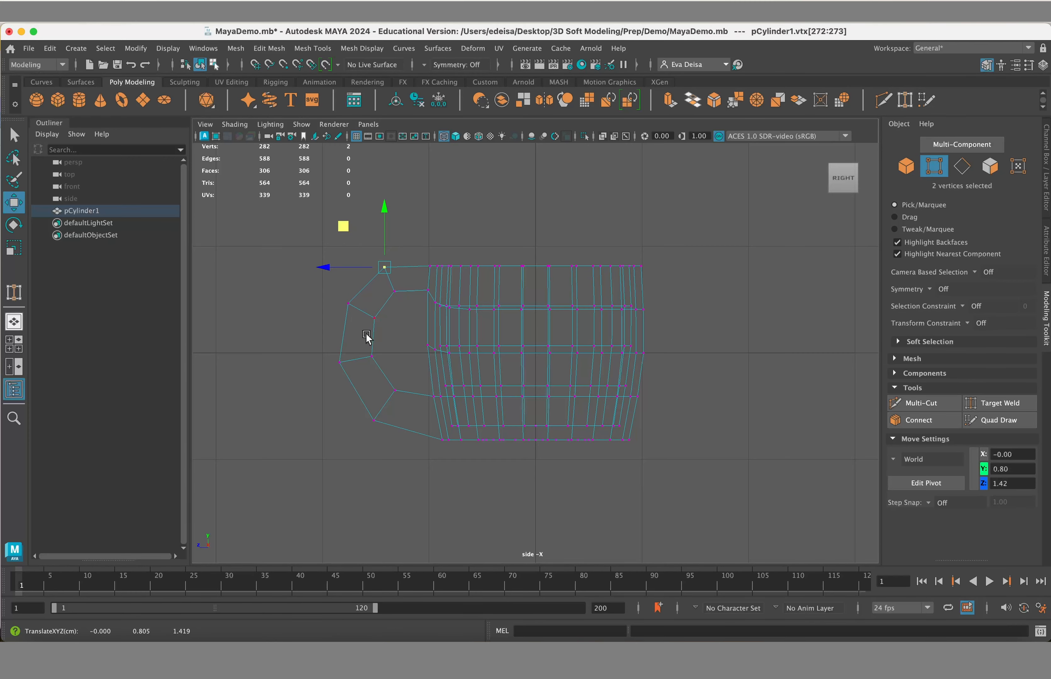
Step: Return to the full-size perspective view in edge mode, with the handle facing the camera
scroll(548, 510, down, 10)
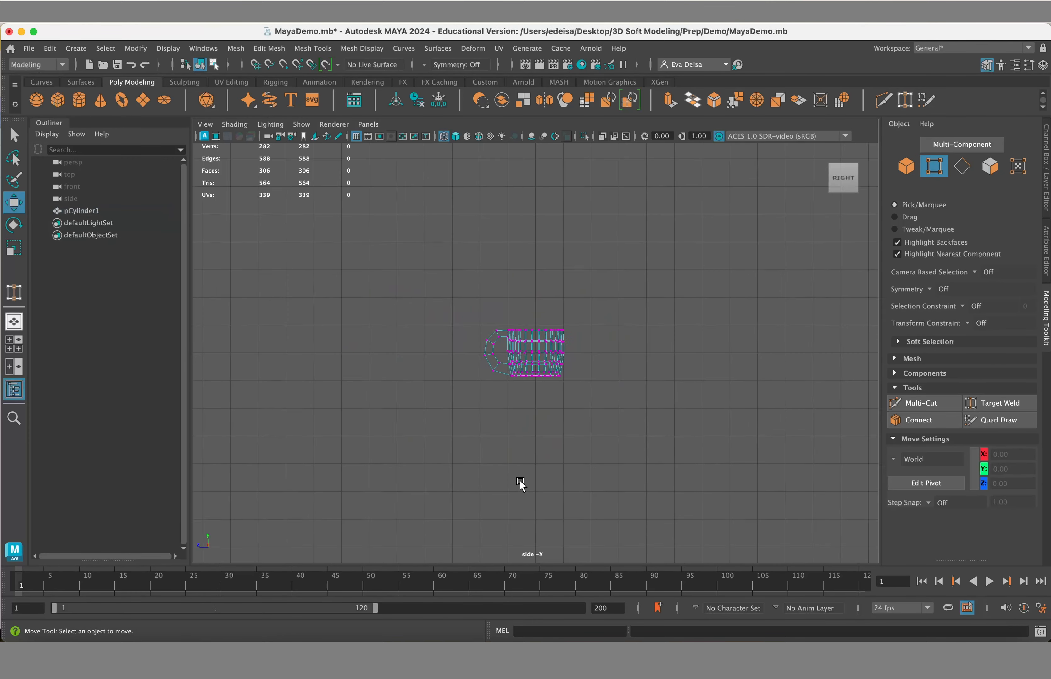
scroll(523, 484, up, 8)
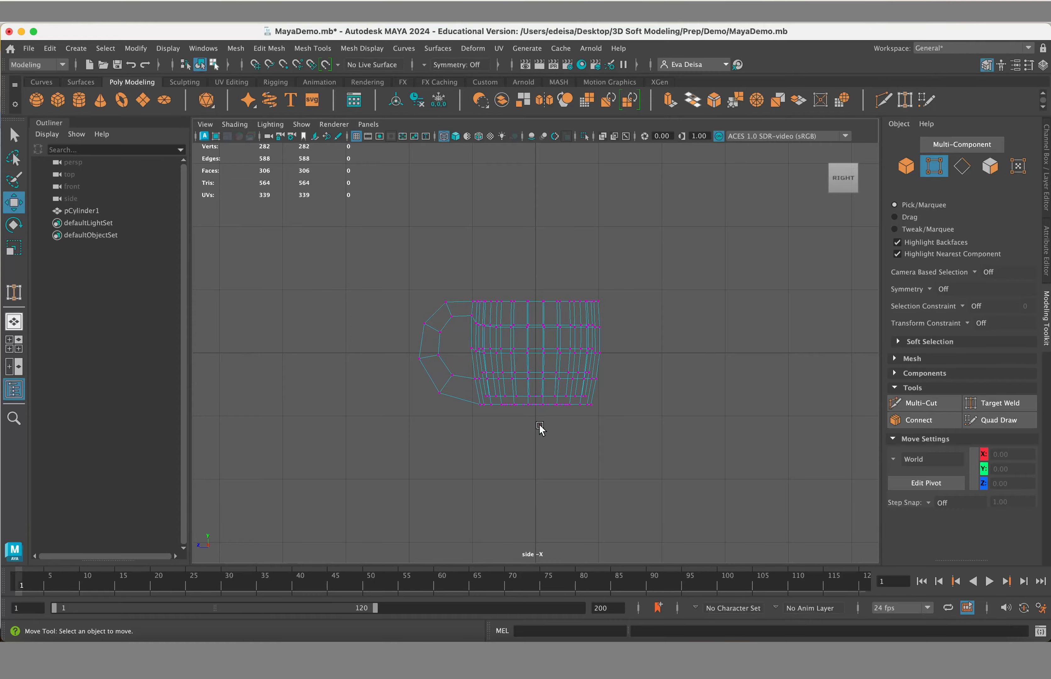
key(space)
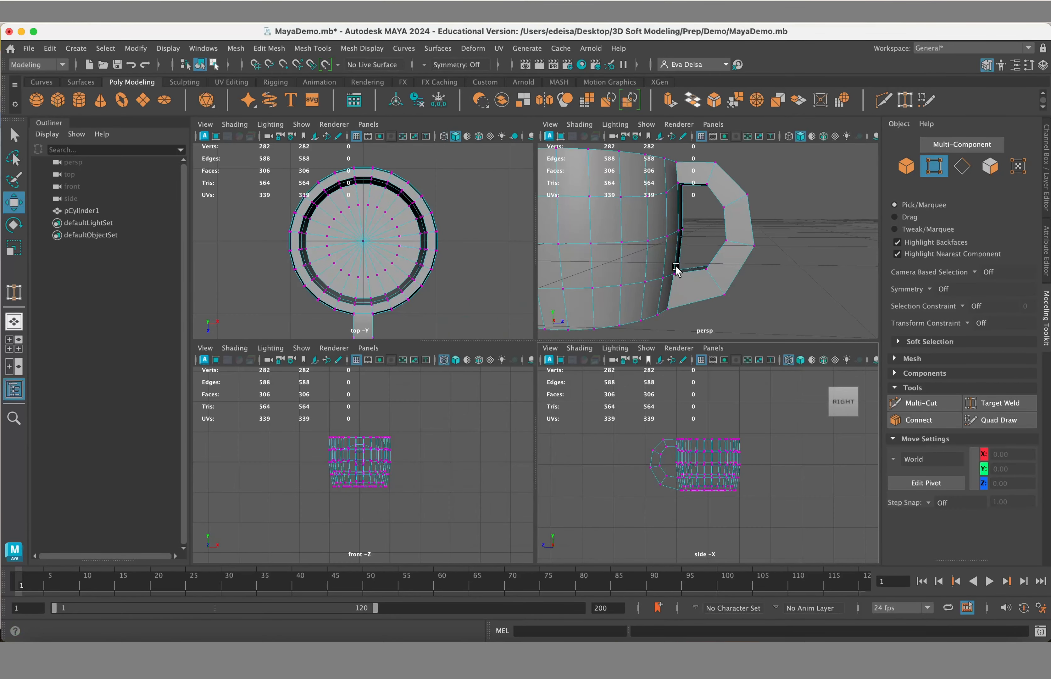
key(space)
alt+drag(735, 326, 721, 272)
scroll(673, 331, up, 1)
mouse_move(721, 272)
right_down()
mouse_move(706, 285)
mouse_move(727, 256)
right_up()
alt+drag(693, 260, 720, 274)
Step: Narrow the edge loop at the handle's top bend along X and scale the upper corner edge loop to about 0.722 along Z
double_click(570, 235)
key(r)
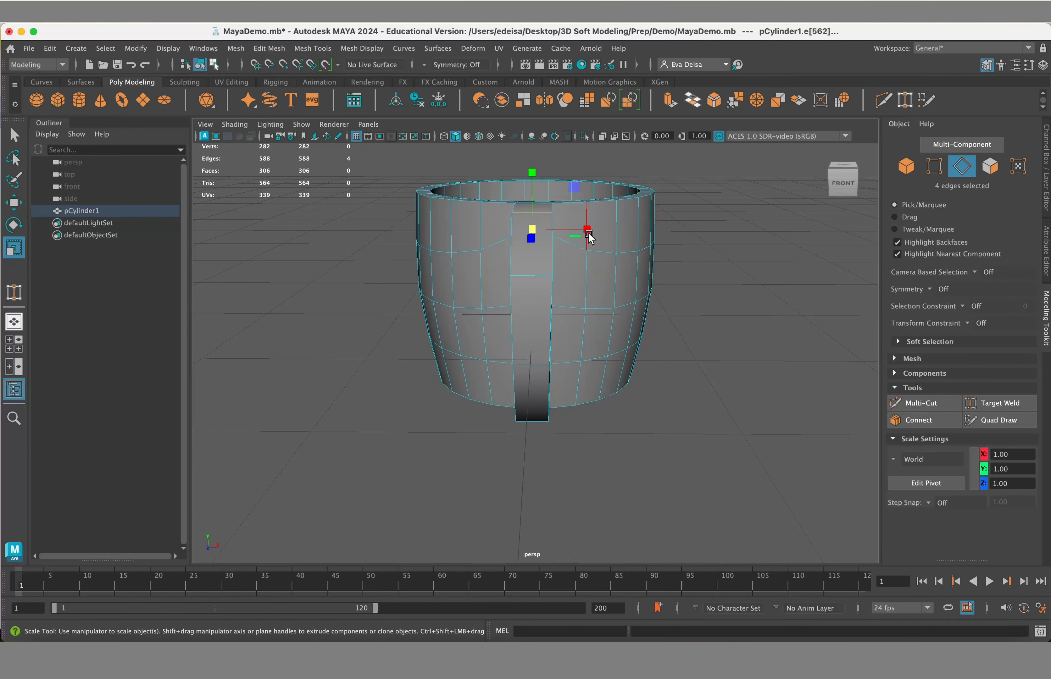
drag(588, 232, 582, 230)
alt+drag(583, 230, 643, 267)
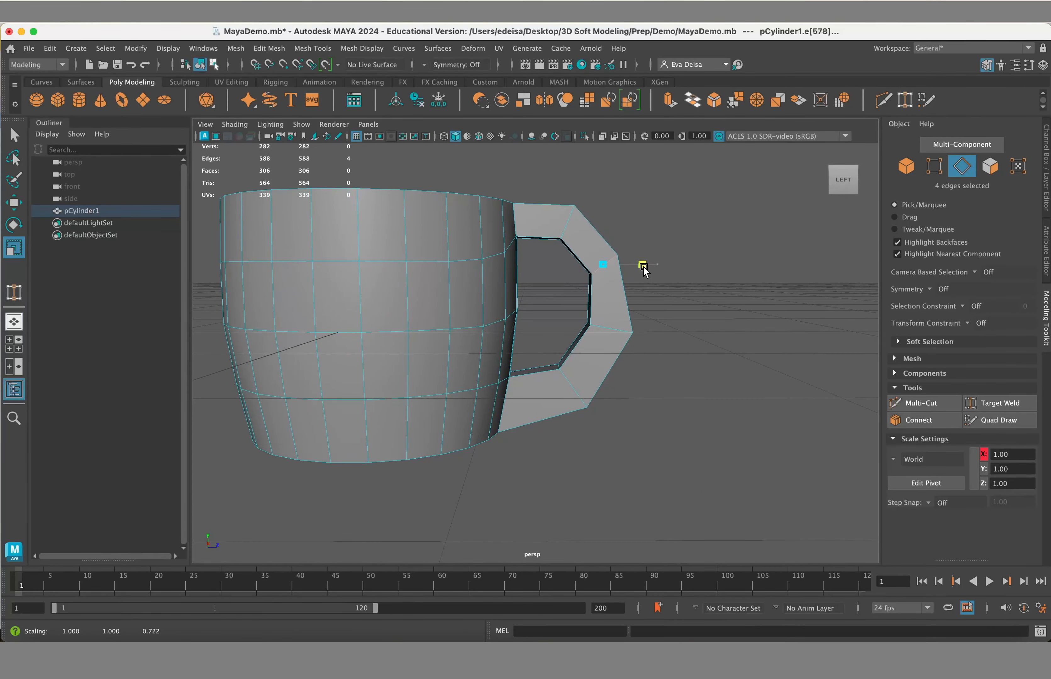
Step: Scale the edge loop at the handle's top bend along X and select the loop around the outermost bend
double_click(567, 222)
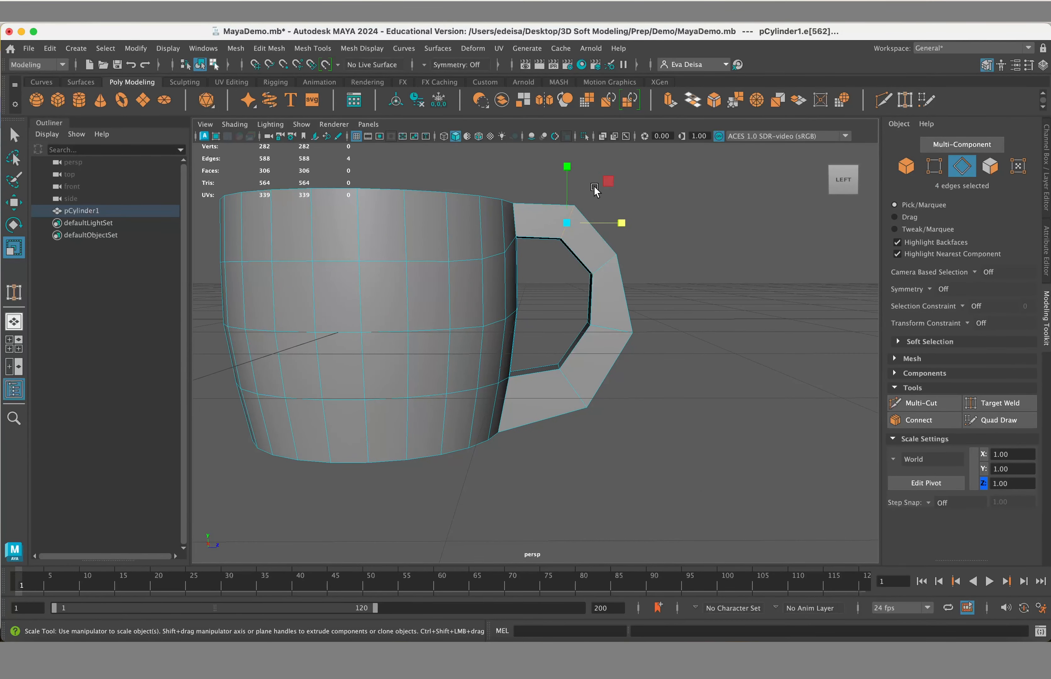
alt+drag(609, 180, 583, 237)
alt+drag(600, 240, 646, 228)
double_click(608, 328)
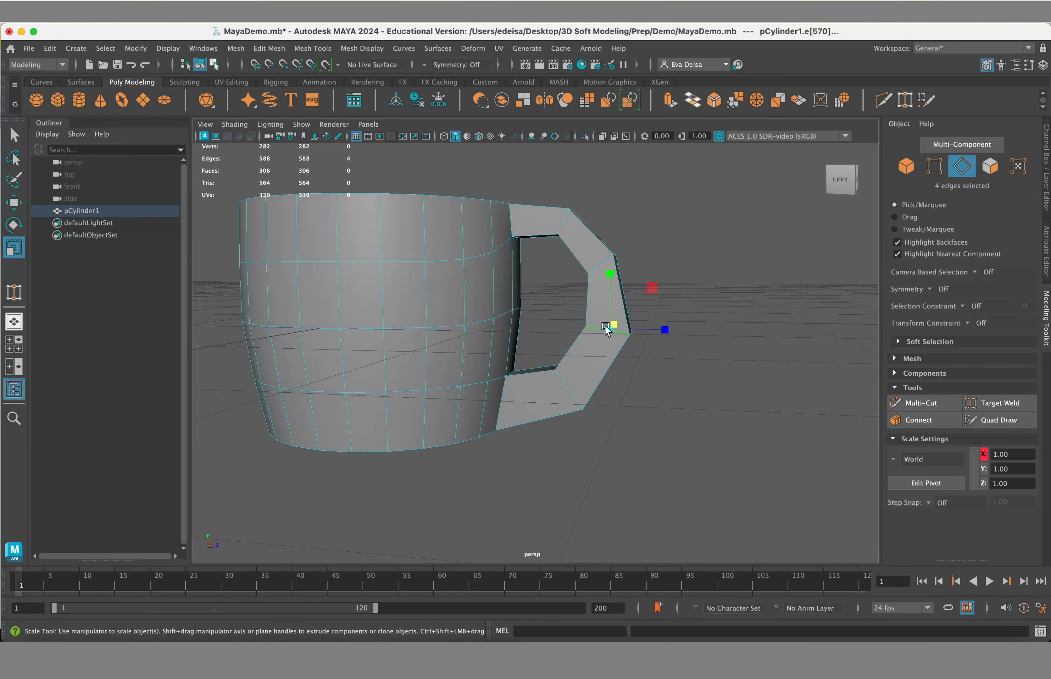
alt+drag(695, 342, 662, 329)
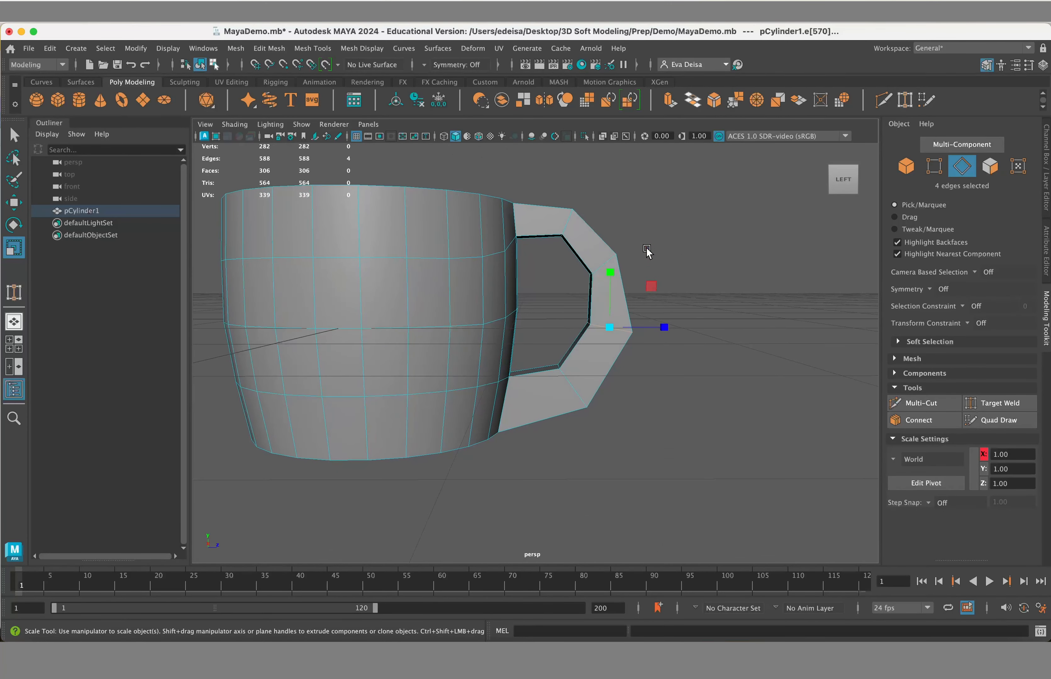
Step: Move the handle's upper outer corner vertices to about Y 0.444, Z 1.754 in vertex mode
alt+drag(647, 251, 603, 255)
right_drag(618, 251, 547, 244)
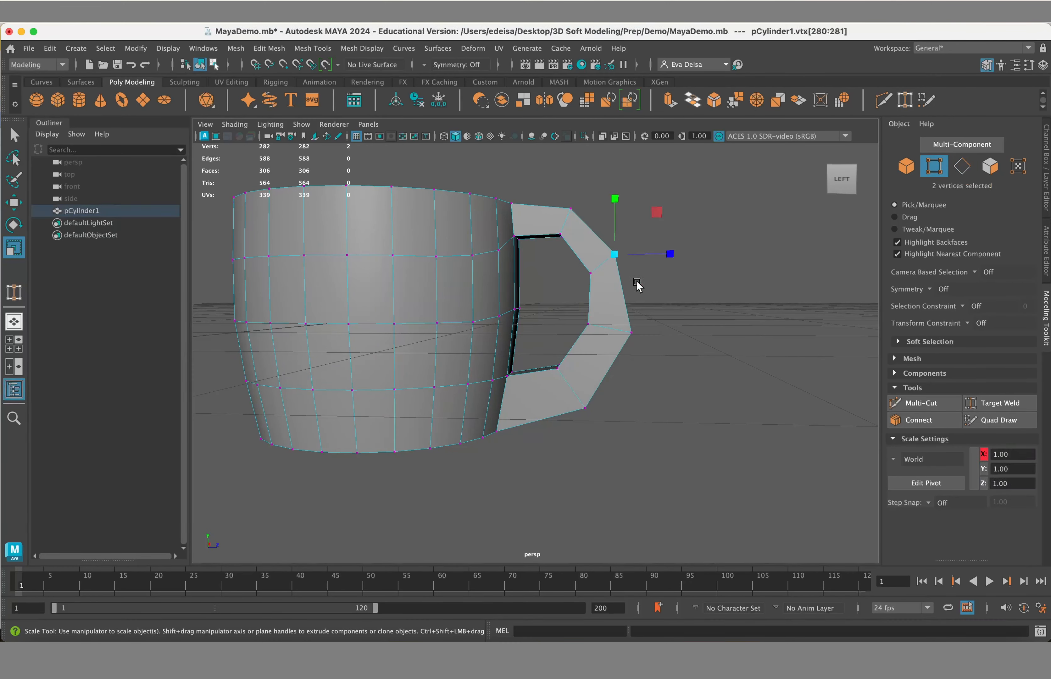
key(w)
drag(671, 258, 674, 260)
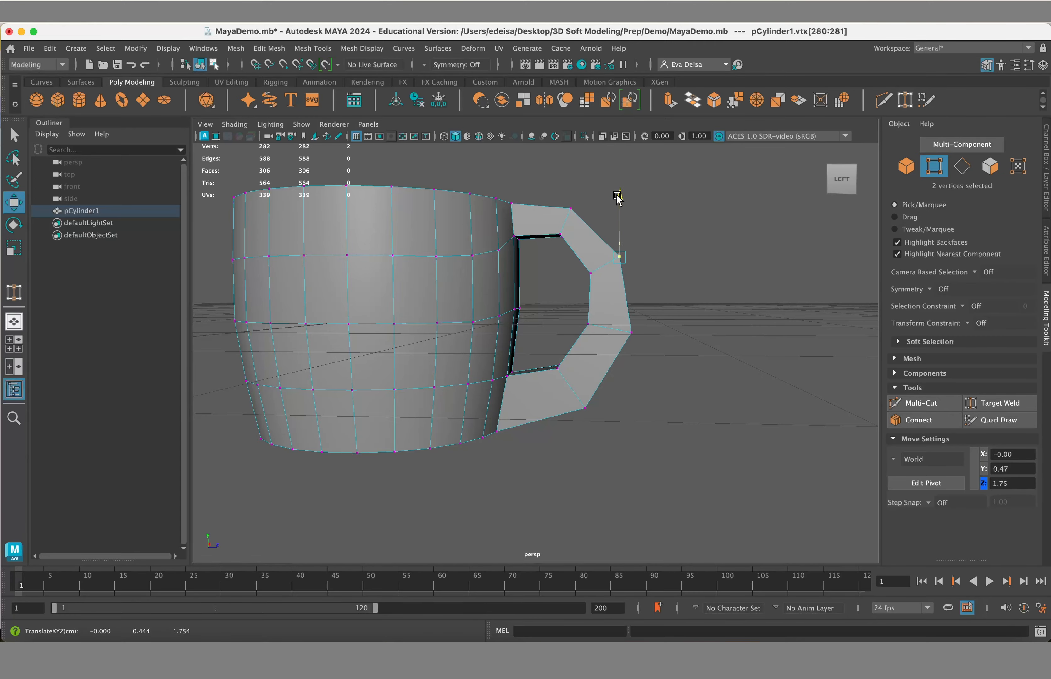
drag(618, 198, 618, 200)
Step: Adjust the height of the inner top bend vertices and move the outer top bend pair to about Y 0.792, Z 1.379
mouse_move(563, 227)
alt+mouse_down()
mouse_move(569, 235)
mouse_move(544, 243)
mouse_move(573, 230)
mouse_move(564, 227)
mouse_move(571, 243)
alt+mouse_up()
alt+drag(570, 243, 564, 251)
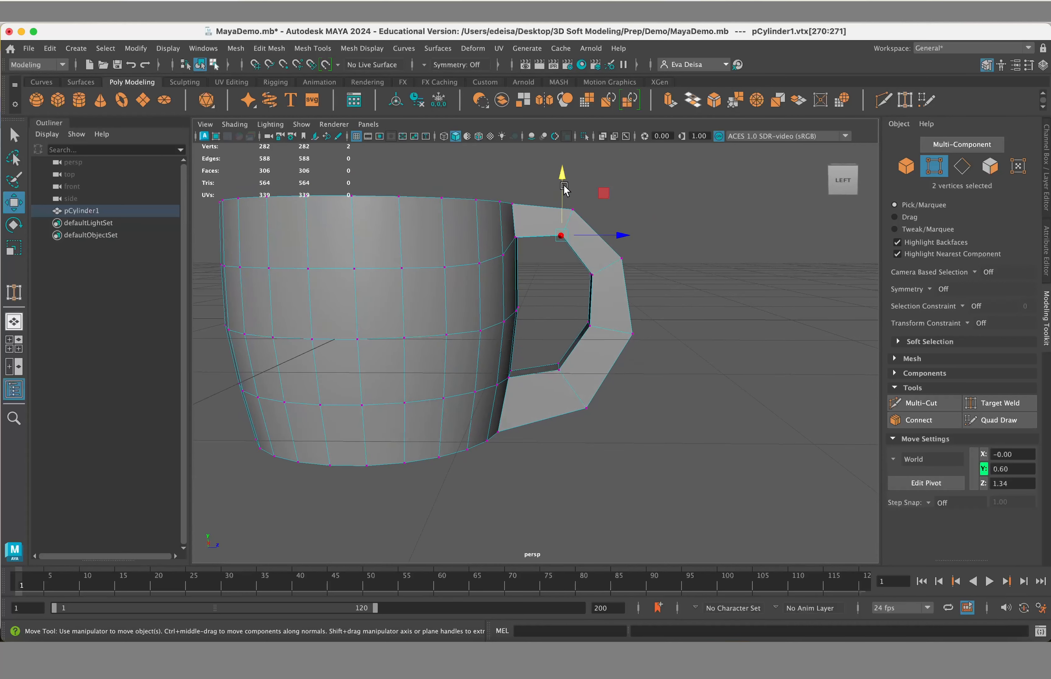
drag(564, 189, 556, 215)
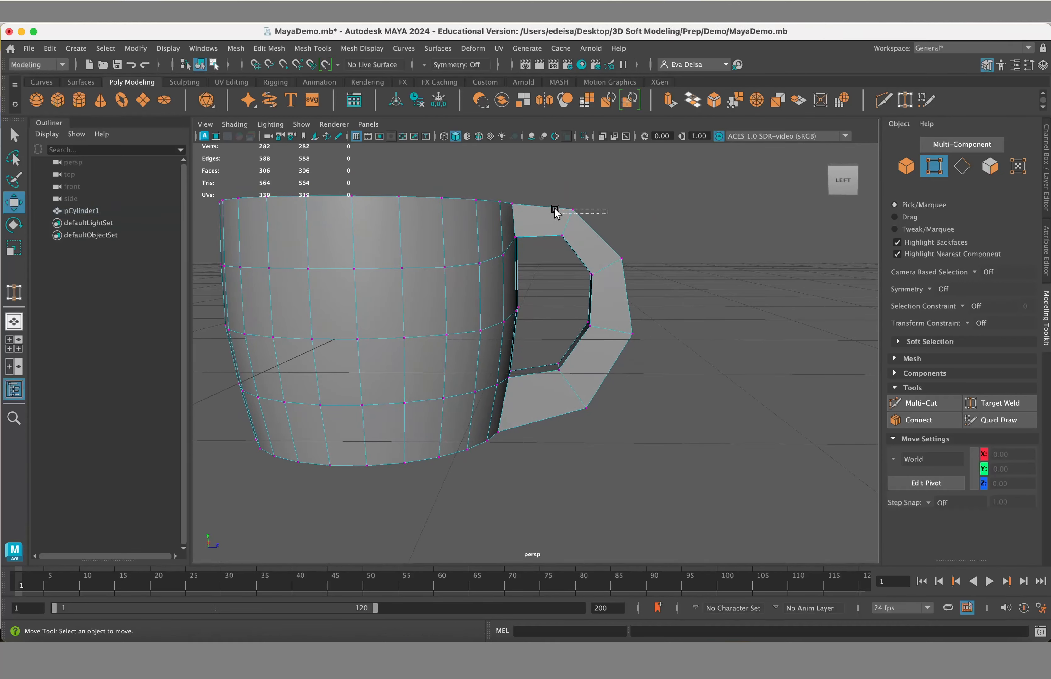
drag(613, 168, 614, 173)
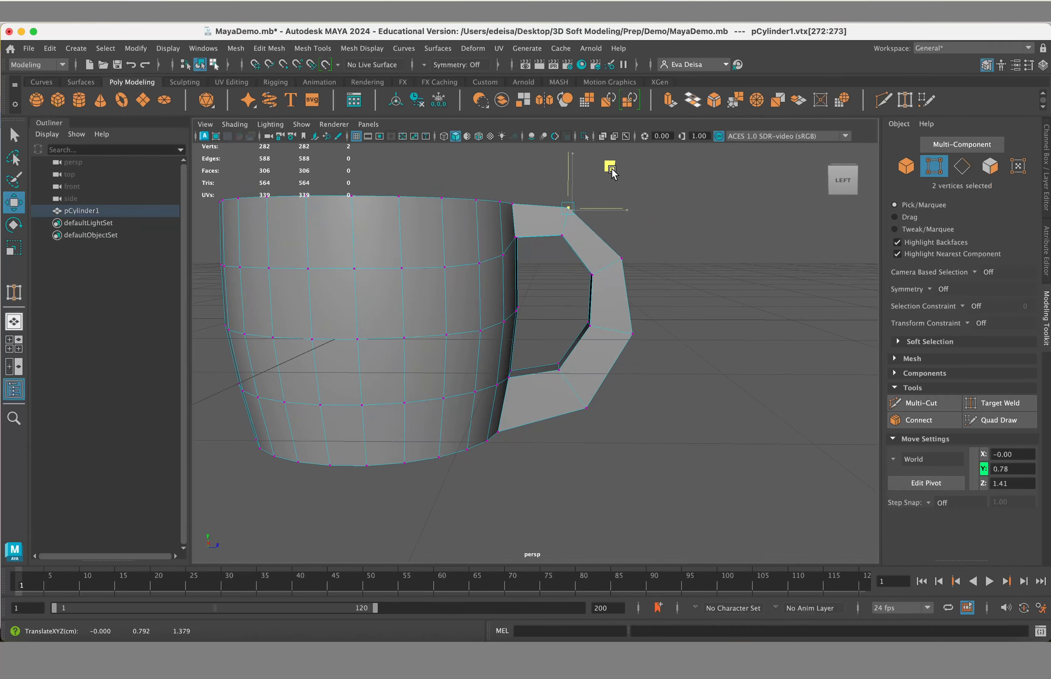
Step: Move the four vertices at the handle's upper outer bend up to about Y 0.41, Z 1.66
click(678, 274)
alt+drag(678, 274, 679, 299)
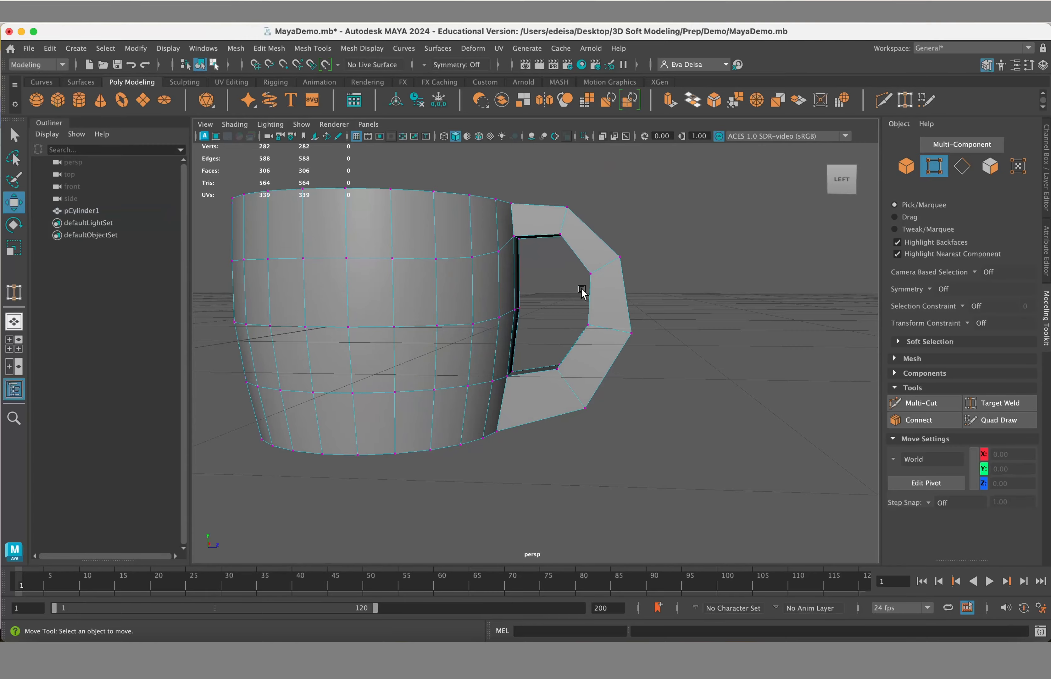
drag(636, 249, 636, 249)
middle_drag(636, 248, 645, 221)
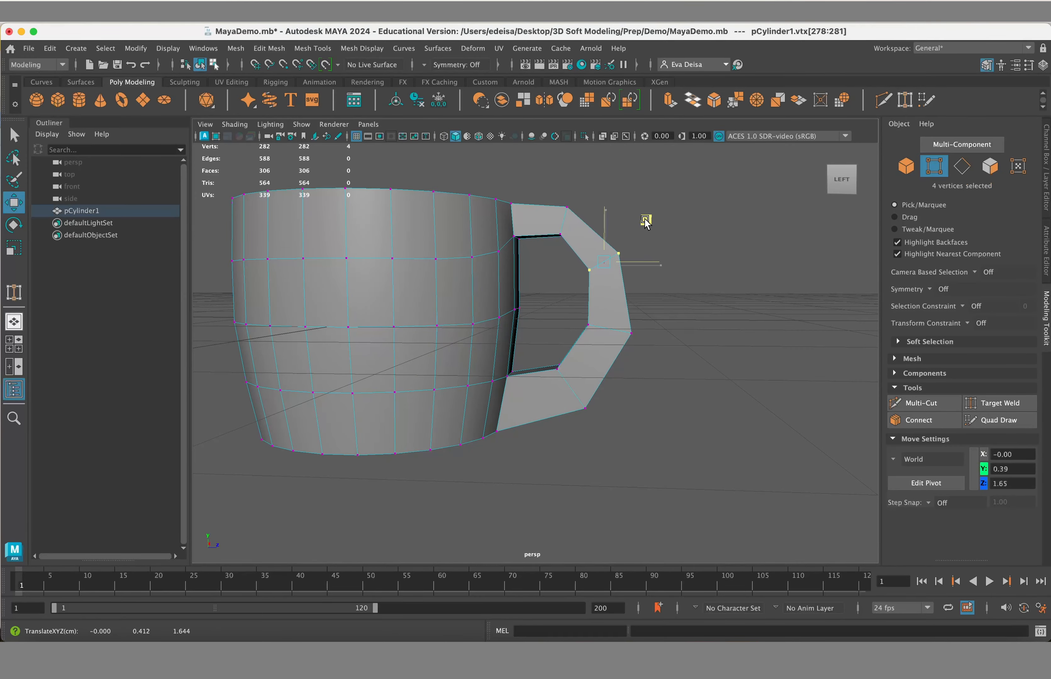
mouse_move(699, 344)
alt+mouse_down()
mouse_move(617, 316)
mouse_move(642, 303)
mouse_move(636, 363)
mouse_move(688, 363)
alt+mouse_up()
mouse_move(708, 339)
alt+mouse_down()
mouse_move(636, 342)
mouse_move(644, 303)
mouse_move(692, 347)
alt+mouse_up()
alt+right_drag(692, 347, 621, 358)
alt+drag(621, 358, 614, 341)
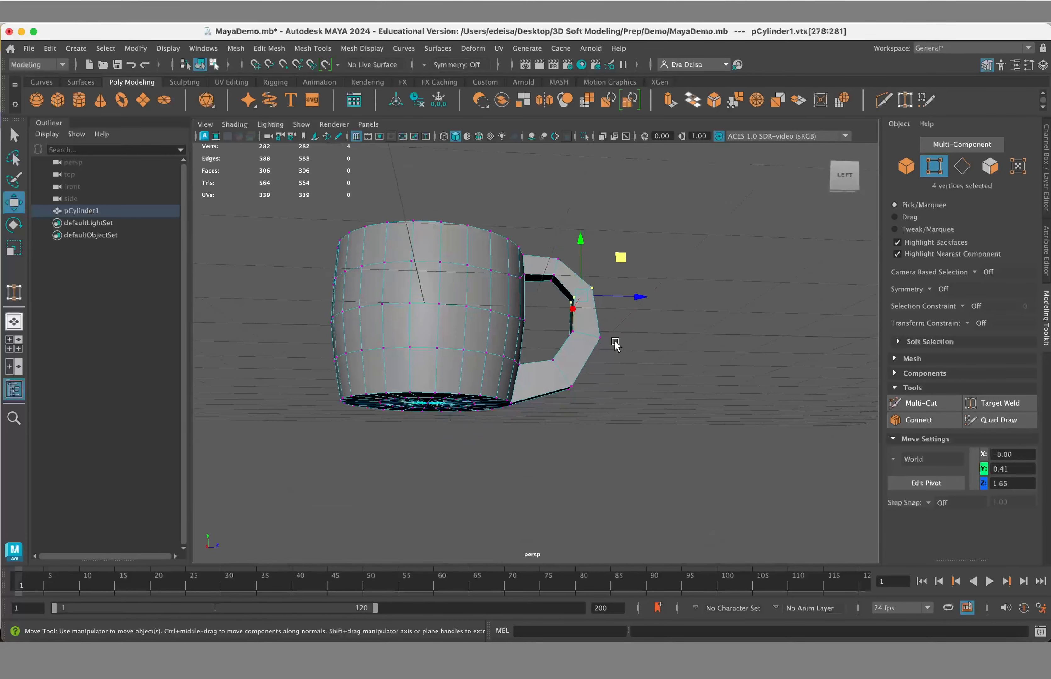
Step: Leave vertex mode and select the whole cup in object mode
right_drag(647, 339, 674, 351)
click(674, 354)
mouse_move(674, 355)
alt+mouse_down()
mouse_move(657, 370)
mouse_move(589, 368)
mouse_move(663, 366)
alt+mouse_up()
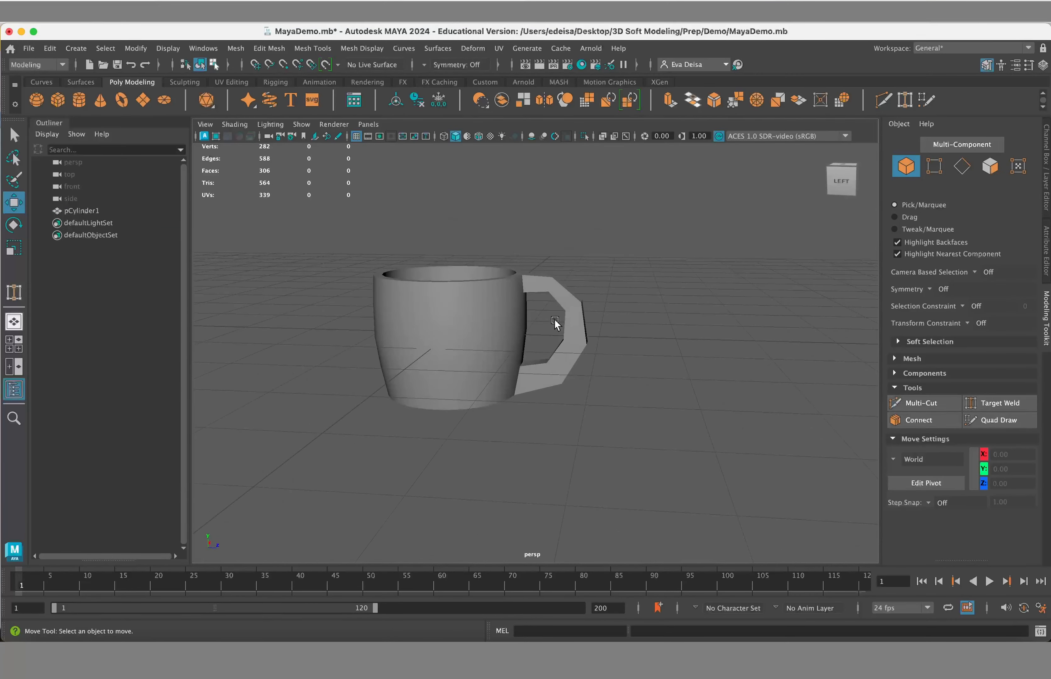
click(554, 320)
scroll(594, 295, down, 1)
scroll(632, 391, up, 10)
alt+middle_drag(594, 295, 542, 321)
scroll(576, 275, up, 3)
scroll(495, 283, up, 5)
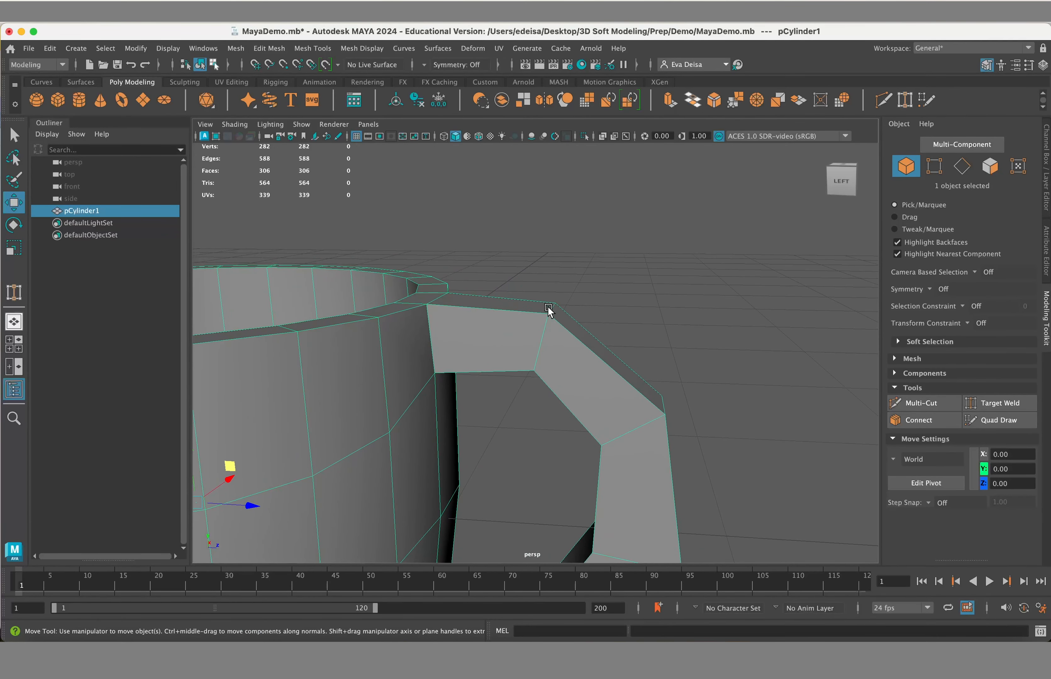
Step: Extrude the handle's top face beside the cup rim upward with a Local Translate Z of 0.182
right_drag(548, 273, 549, 308)
click(509, 304)
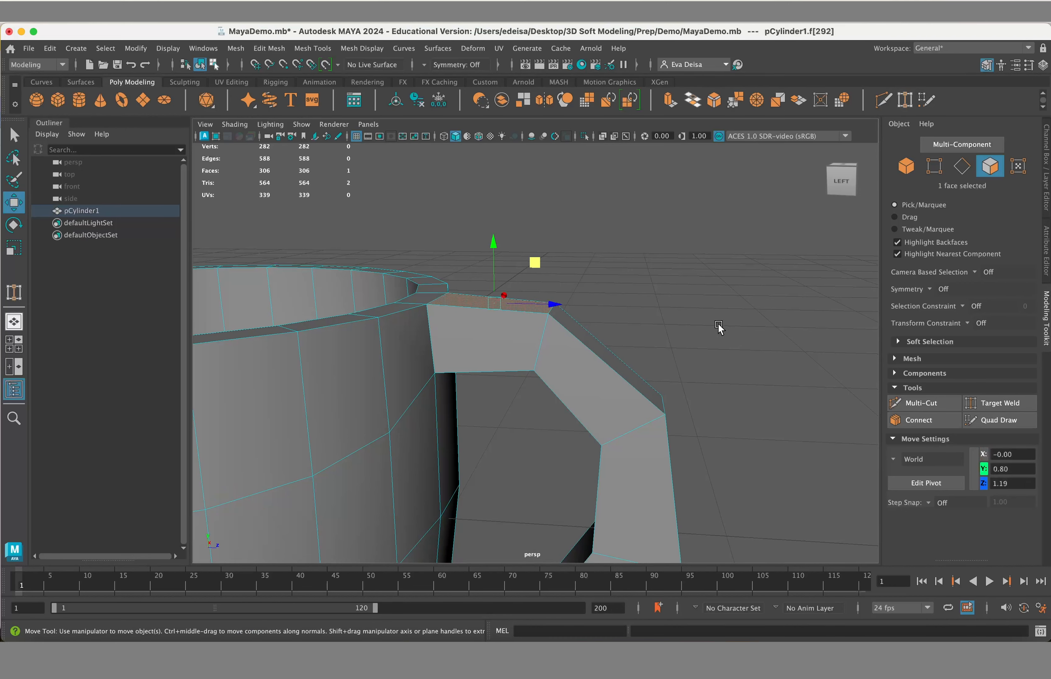
alt+middle_drag(667, 310, 669, 325)
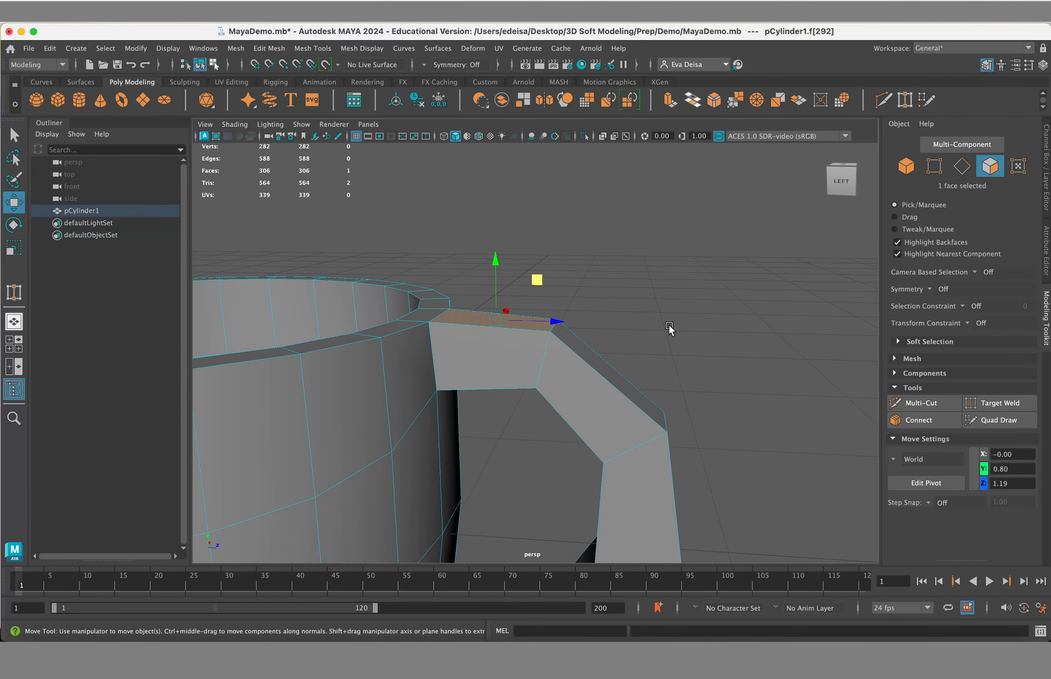
key(ctrl+e)
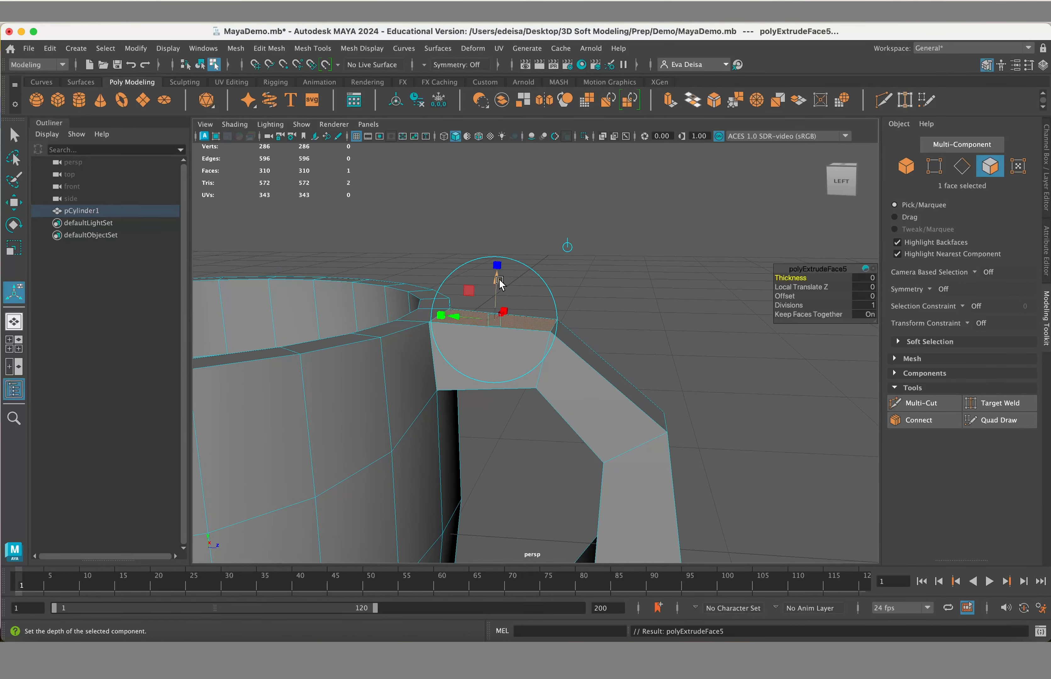
drag(498, 283, 520, 296)
key(e)
drag(501, 224, 501, 221)
alt+drag(583, 257, 600, 271)
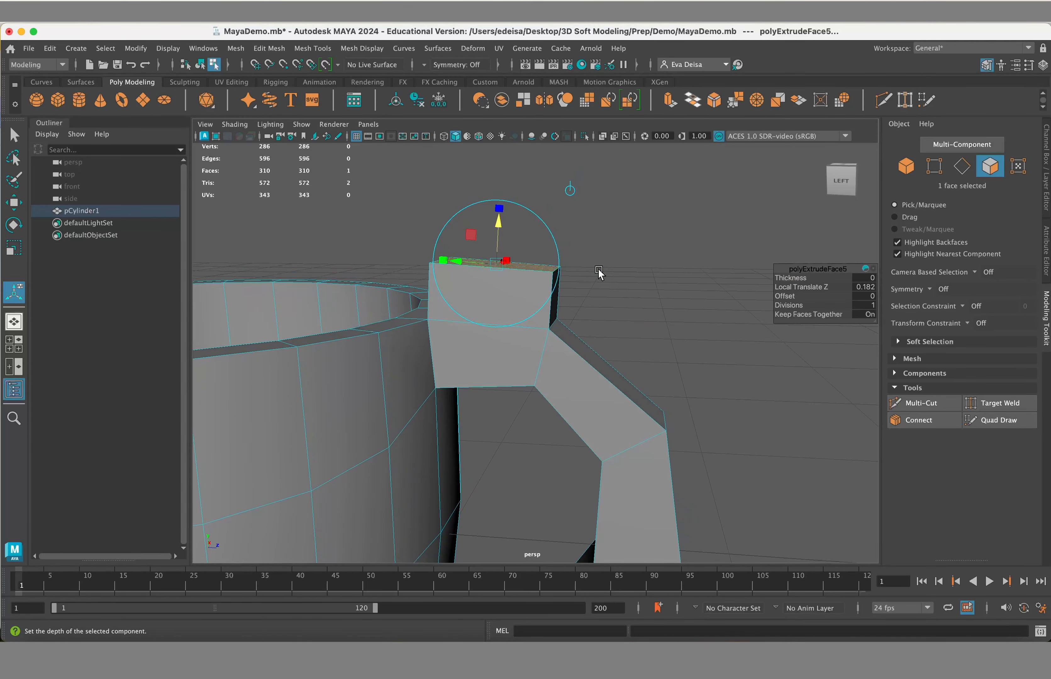
Step: Extrude the raised block's outward-facing side by 0.108 and scale the end face uniformly to about 0.76
right_click(600, 270)
click(576, 286)
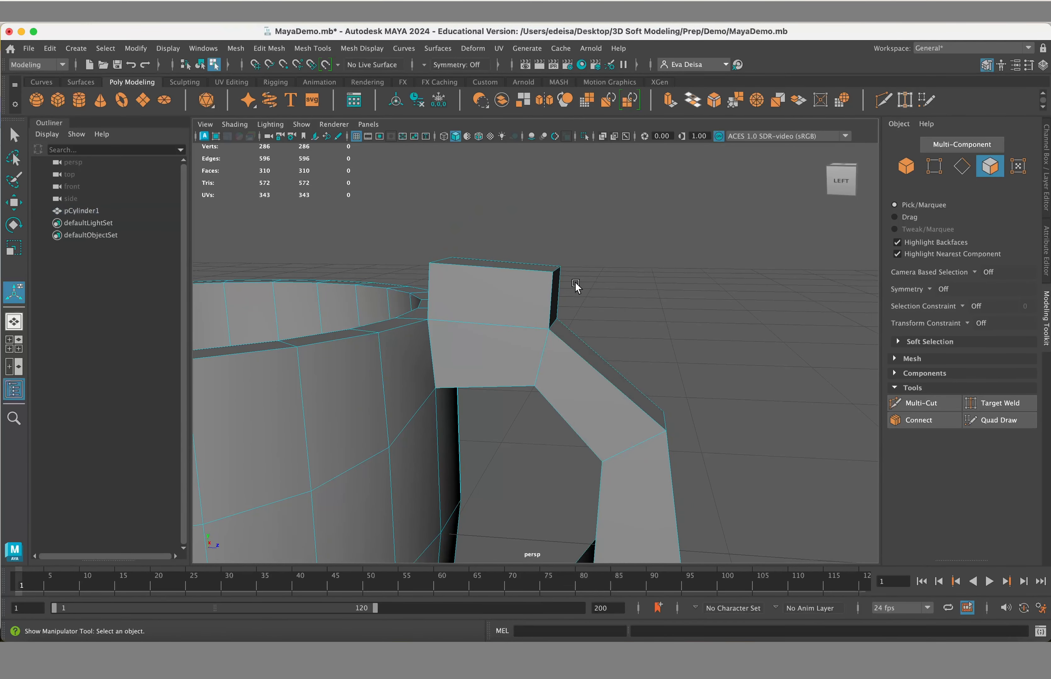
click(558, 293)
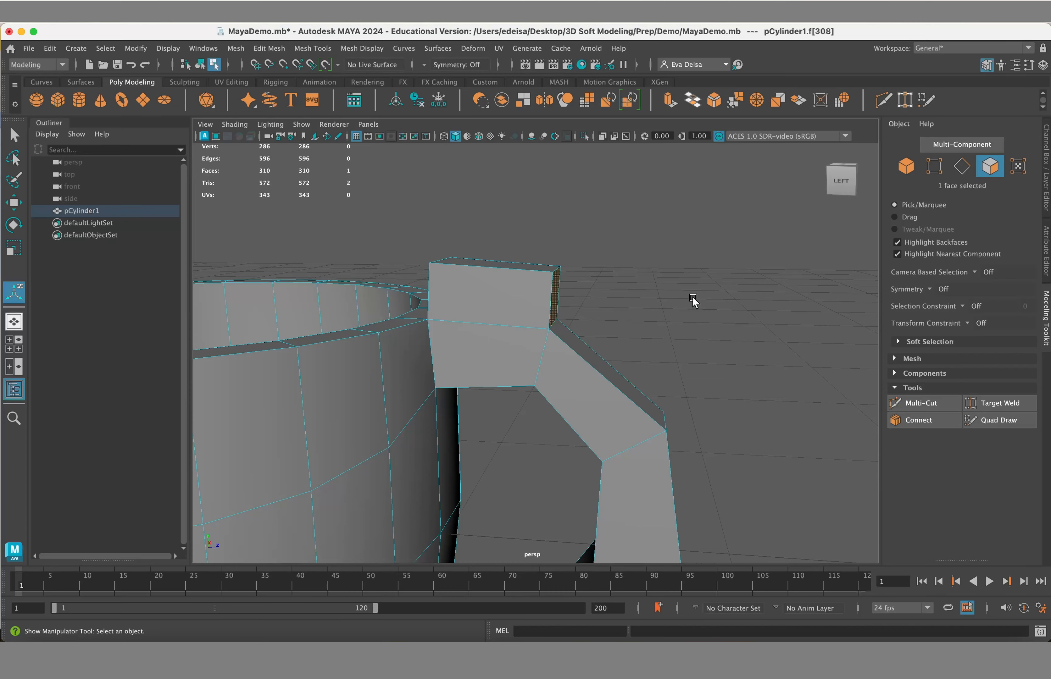
key(ctrl+e)
mouse_move(596, 298)
mouse_down()
mouse_move(635, 309)
mouse_move(637, 292)
mouse_move(630, 304)
mouse_move(606, 302)
mouse_up()
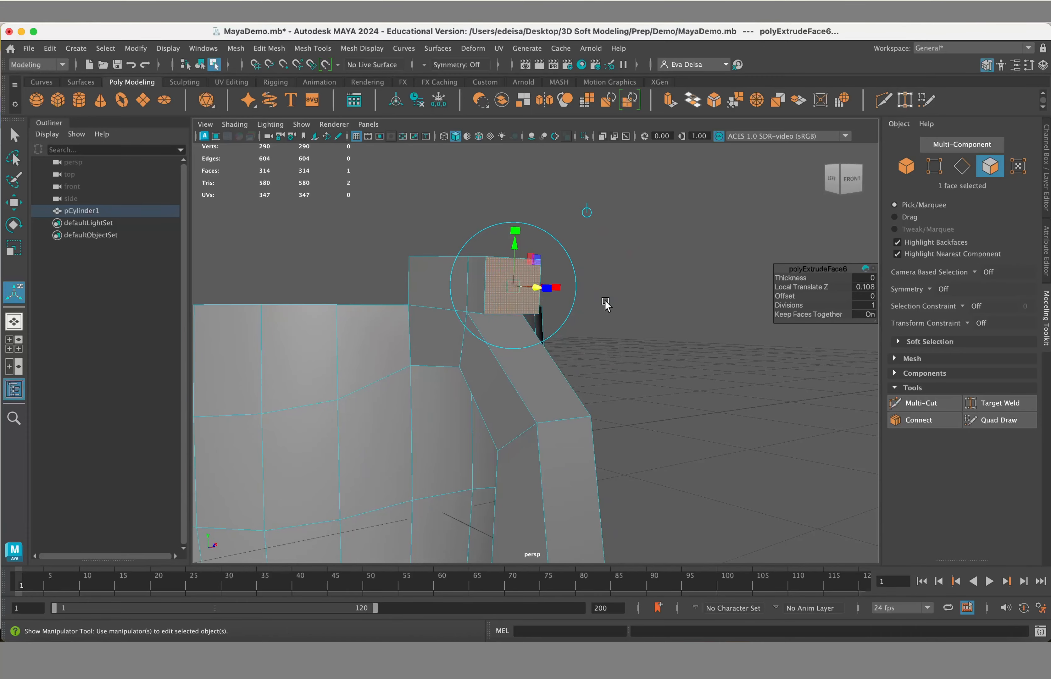
key(r)
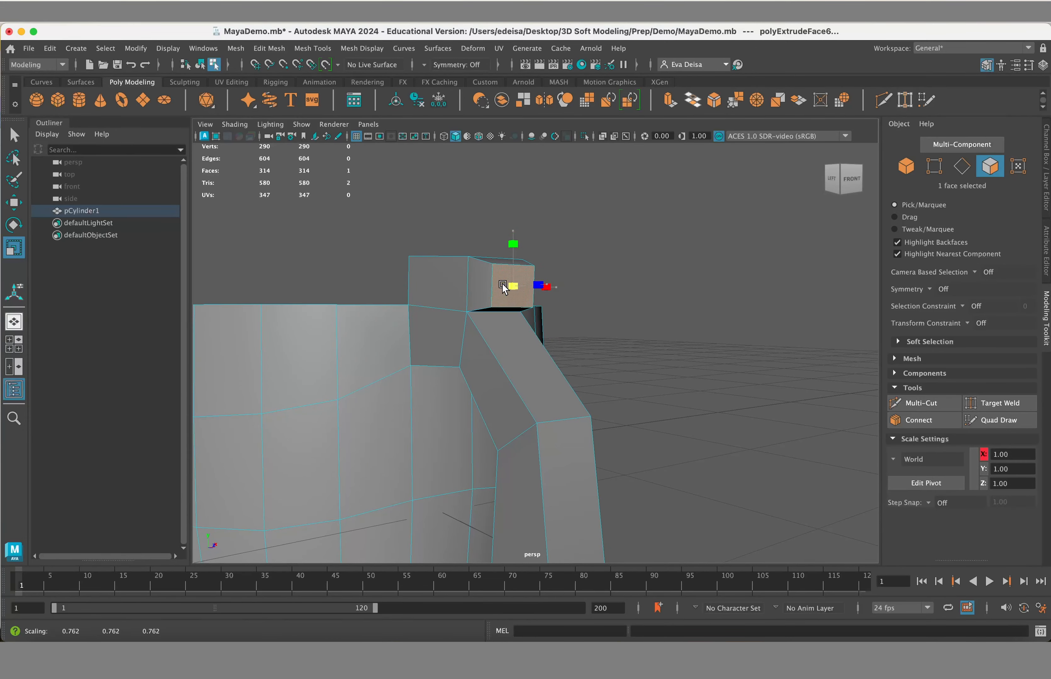
alt+drag(517, 289, 539, 297)
alt+drag(575, 341, 601, 347)
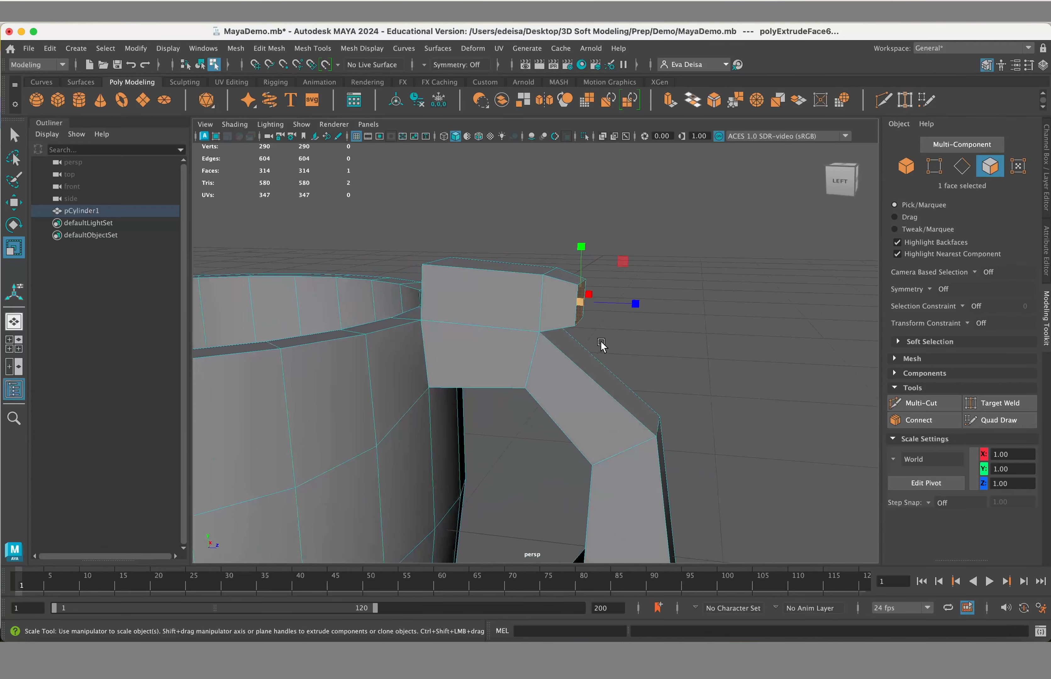
Step: Move the block's upper vertex pair nearest the cup away from the rim to about Z 1.05 and return to object mode
right_drag(523, 283, 491, 267)
alt+drag(490, 267, 521, 279)
key(w)
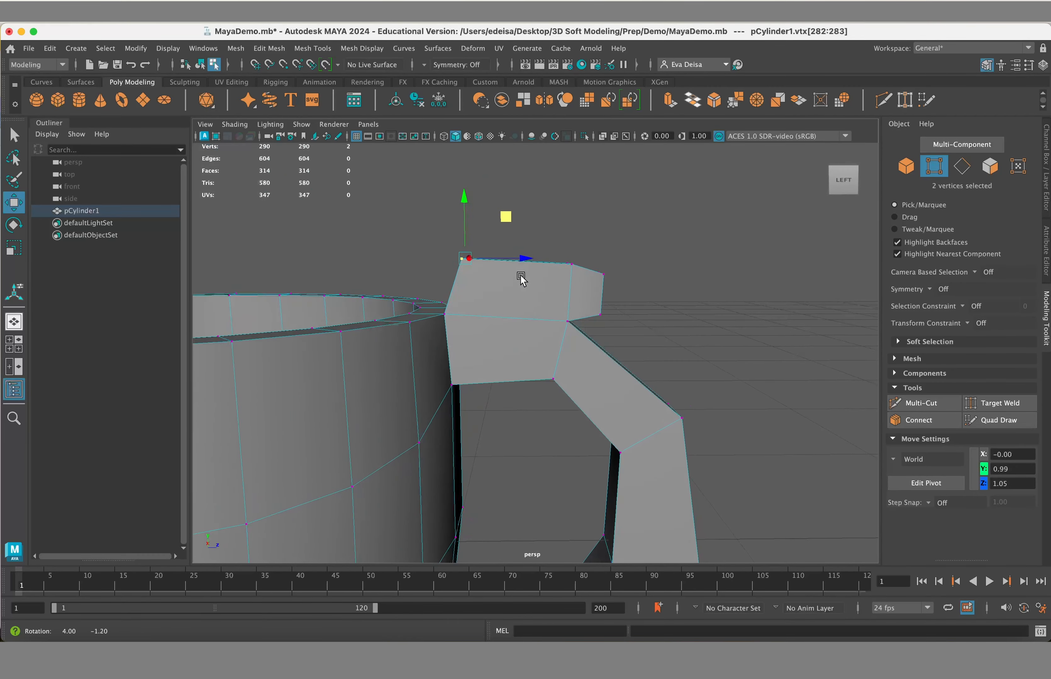
right_drag(666, 263, 723, 243)
alt+drag(574, 327, 576, 330)
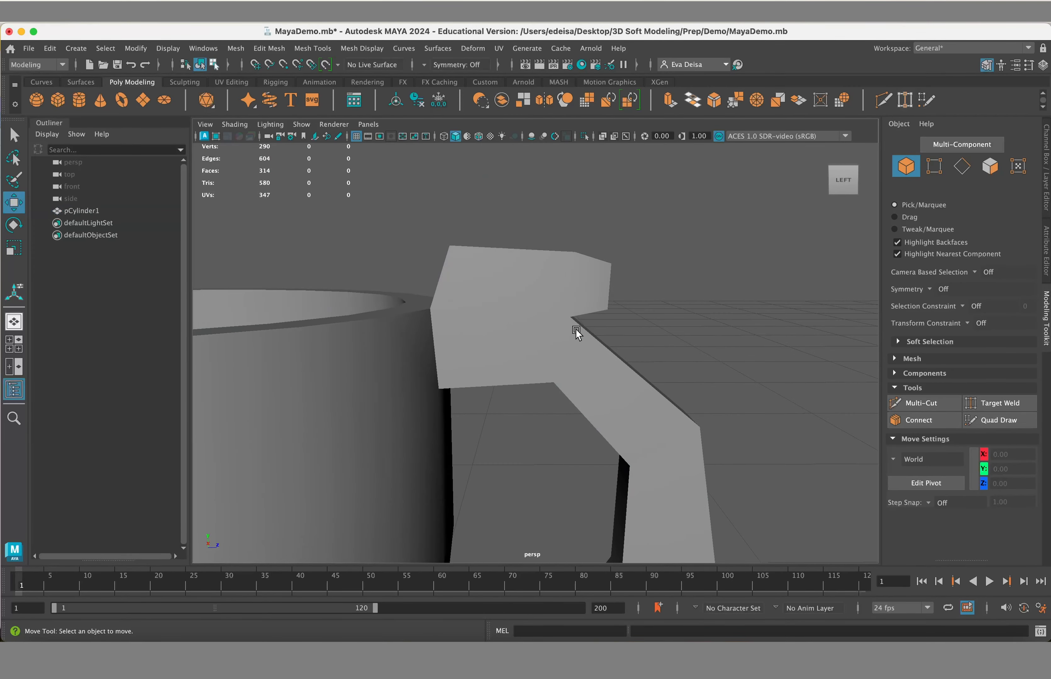
Step: Insert an edge loop across the raised block near its cup side, using relative distance from edge
click(576, 330)
alt+drag(666, 349, 489, 312)
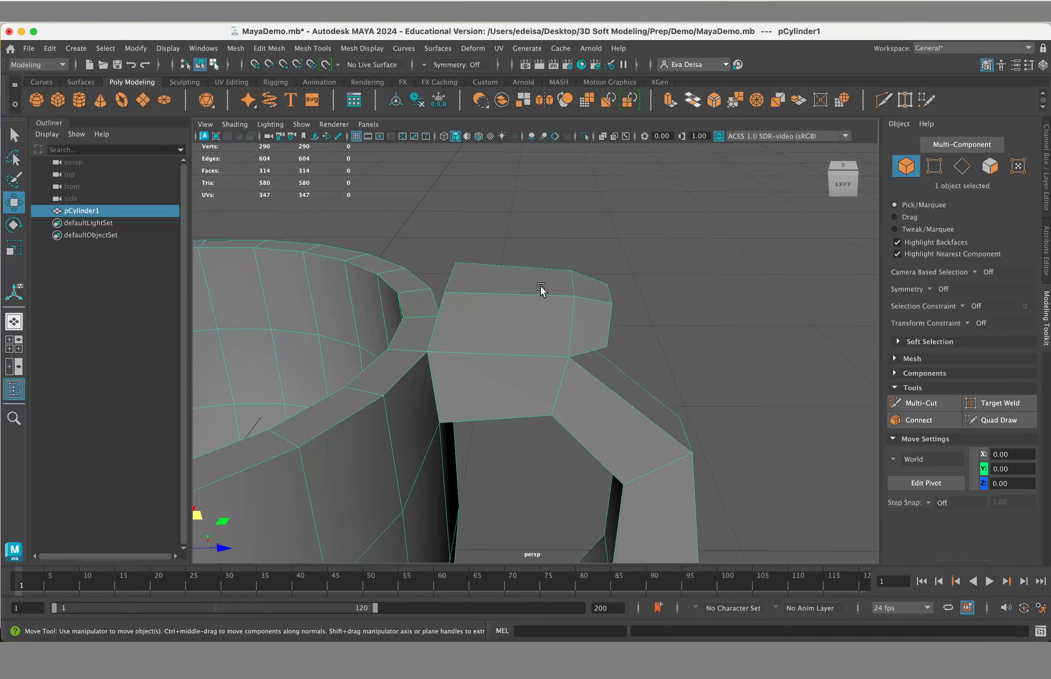
mouse_move(493, 301)
right_down()
mouse_move(554, 273)
mouse_move(473, 300)
mouse_move(494, 292)
right_up()
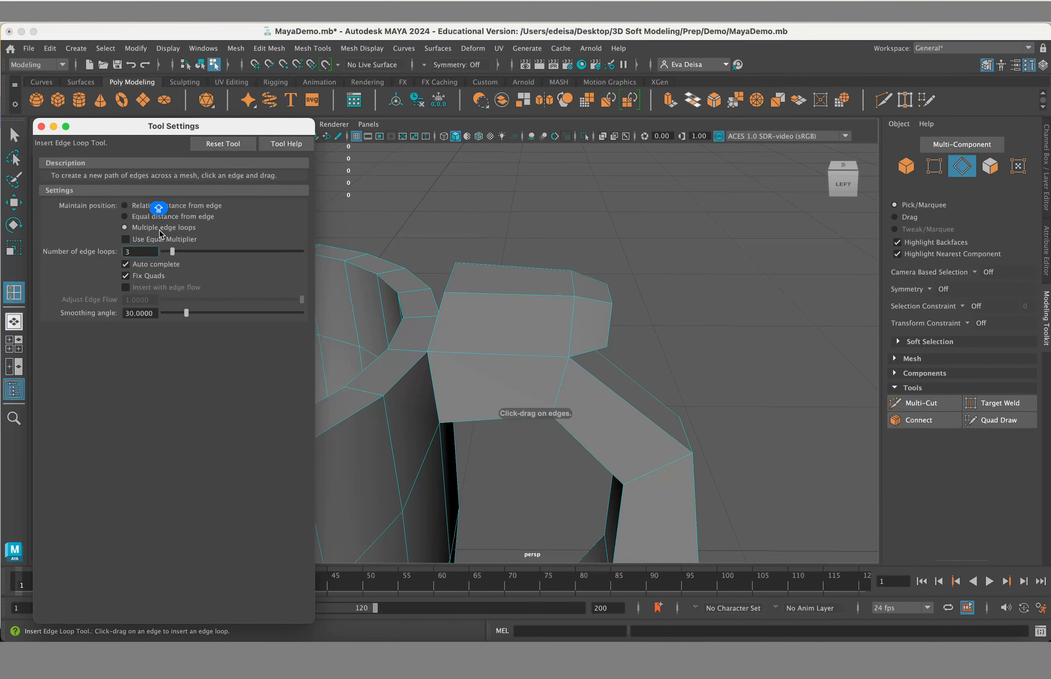
click(126, 206)
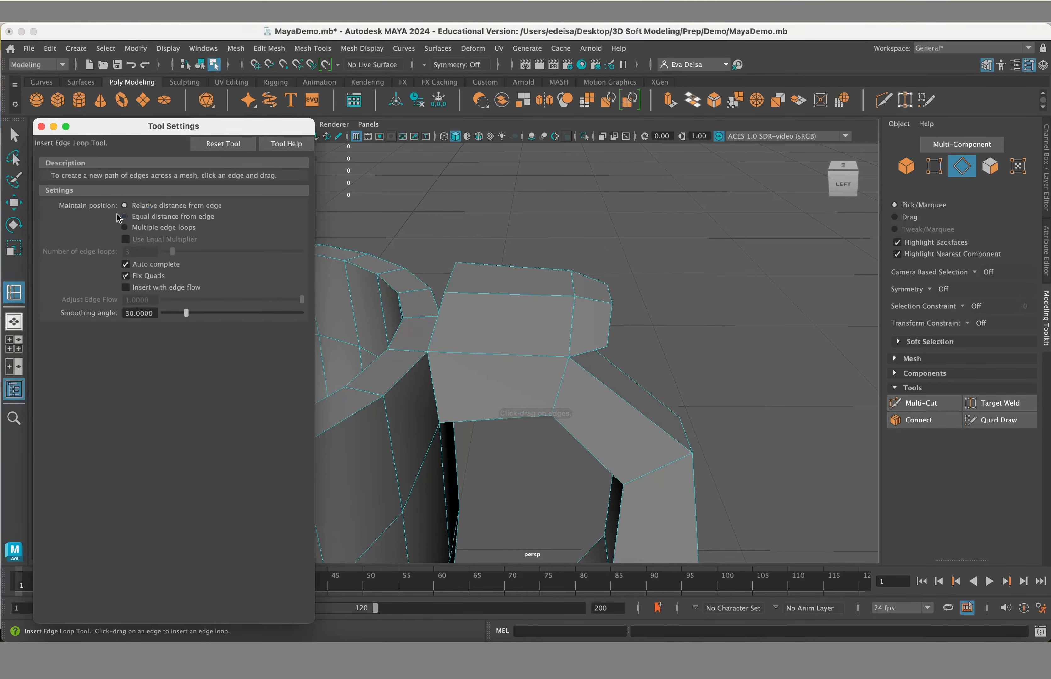
click(488, 295)
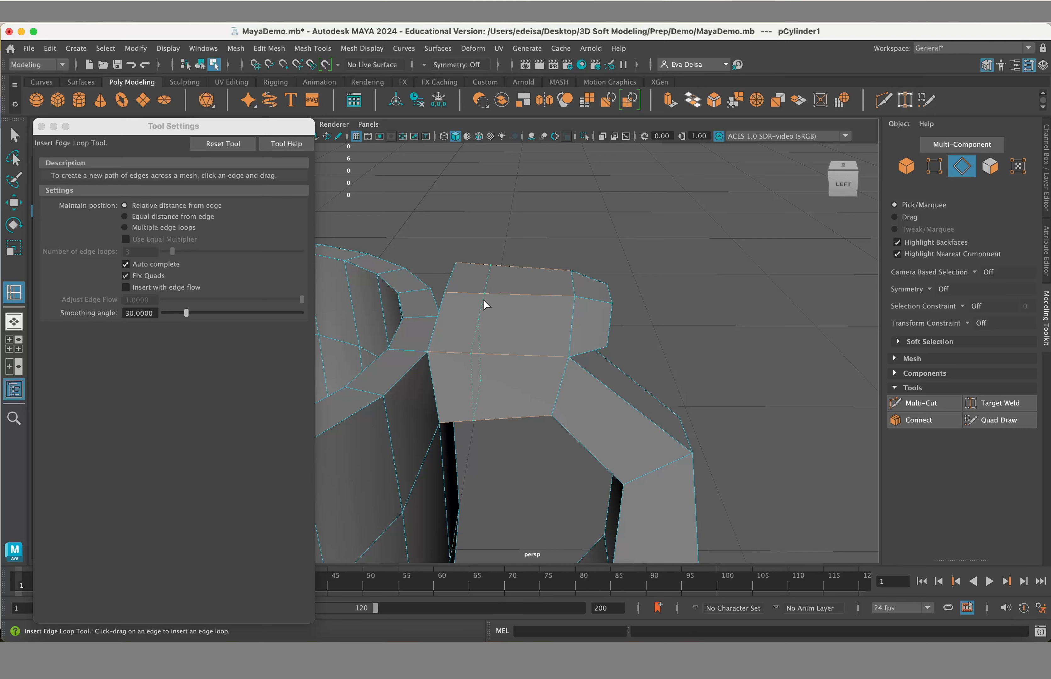
drag(484, 301, 483, 301)
drag(487, 301, 486, 300)
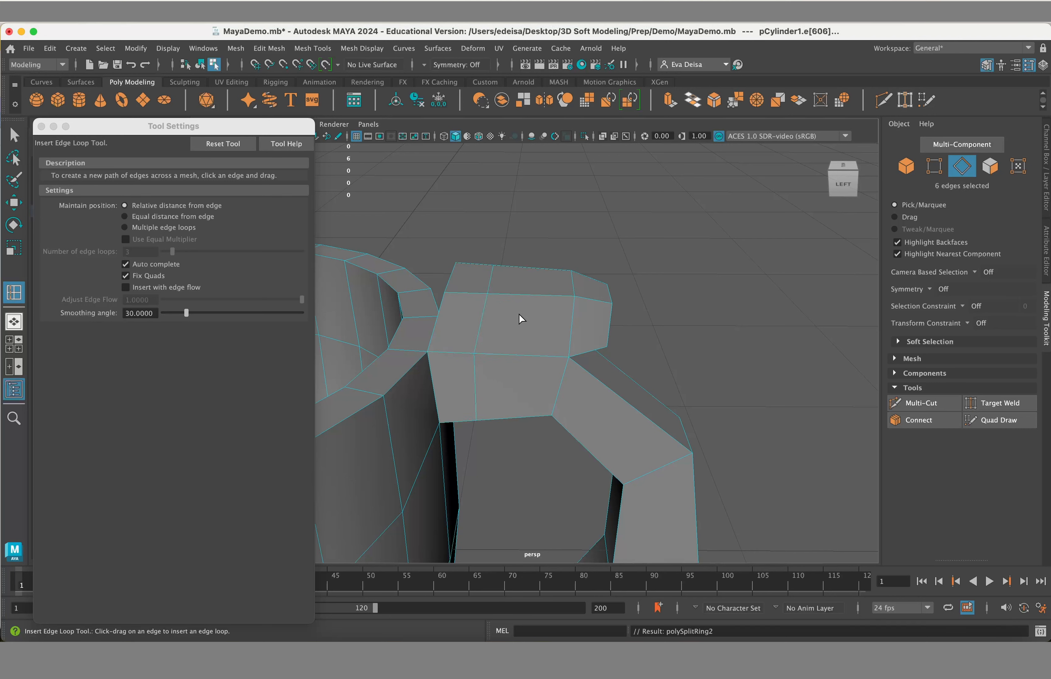
click(41, 126)
key(q)
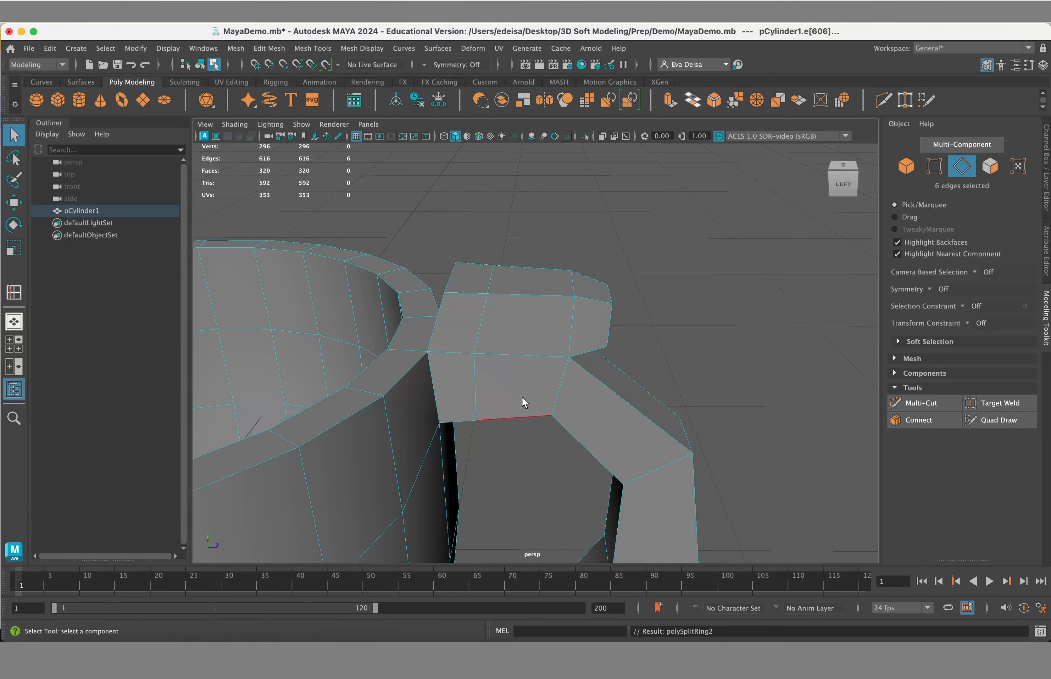
Step: Raise the inserted loop's top vertex pair slightly to about Y 1.003, Z 1.166
alt+drag(521, 396, 525, 386)
right_drag(507, 236, 475, 233)
drag(440, 232, 475, 261)
alt+drag(475, 261, 532, 227)
key(w)
click(499, 238)
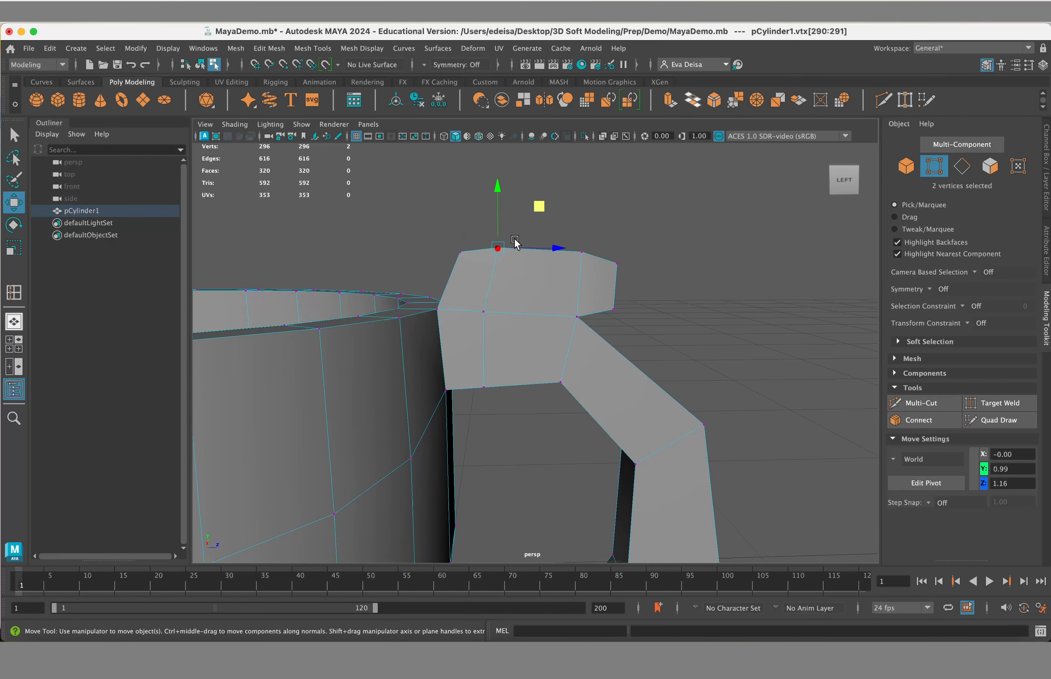
click(517, 226)
drag(507, 252, 506, 253)
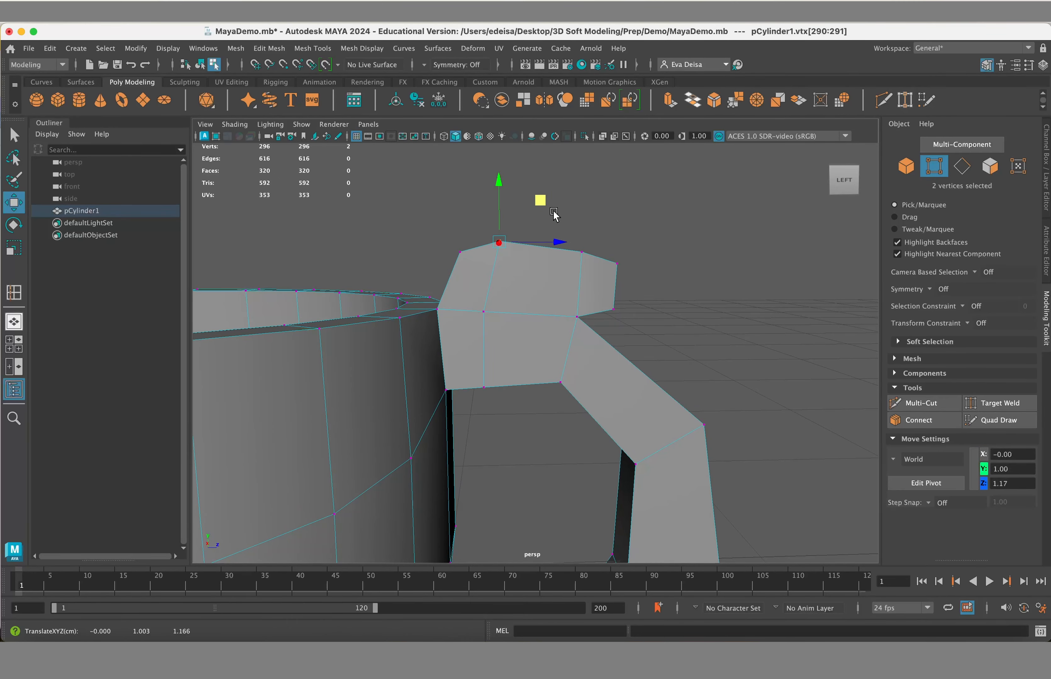
alt+drag(556, 216, 537, 204)
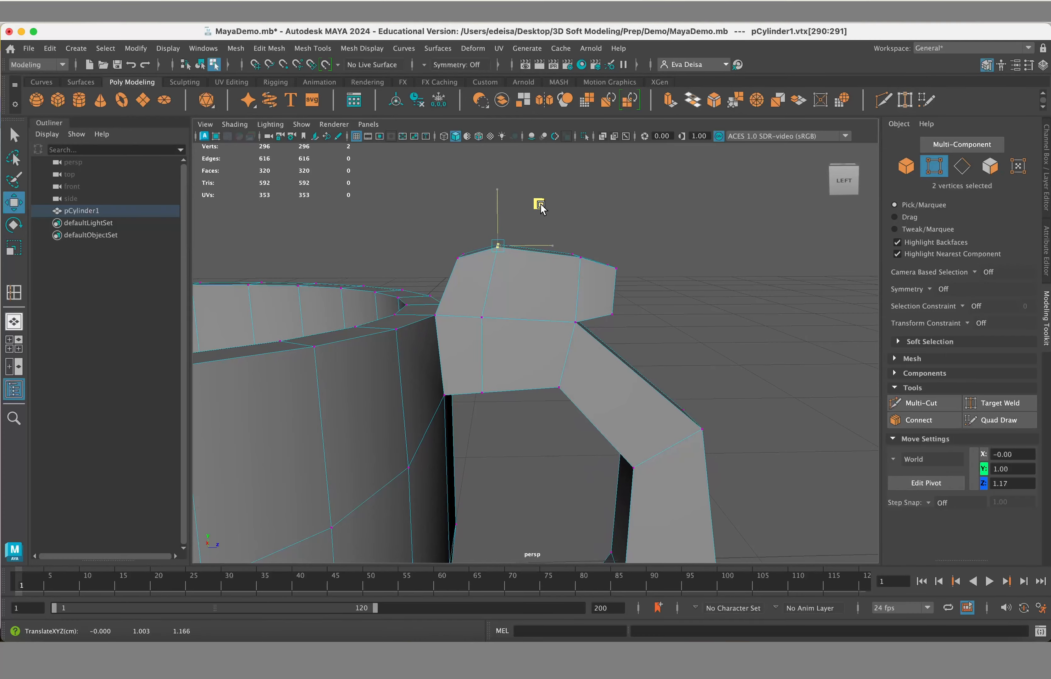
Step: Extrude the block's top face between the inserted loop and the cup, scaling it inward uniformly to about 0.53
alt+drag(471, 307, 570, 281)
click(606, 251)
right_drag(569, 281, 565, 305)
click(479, 309)
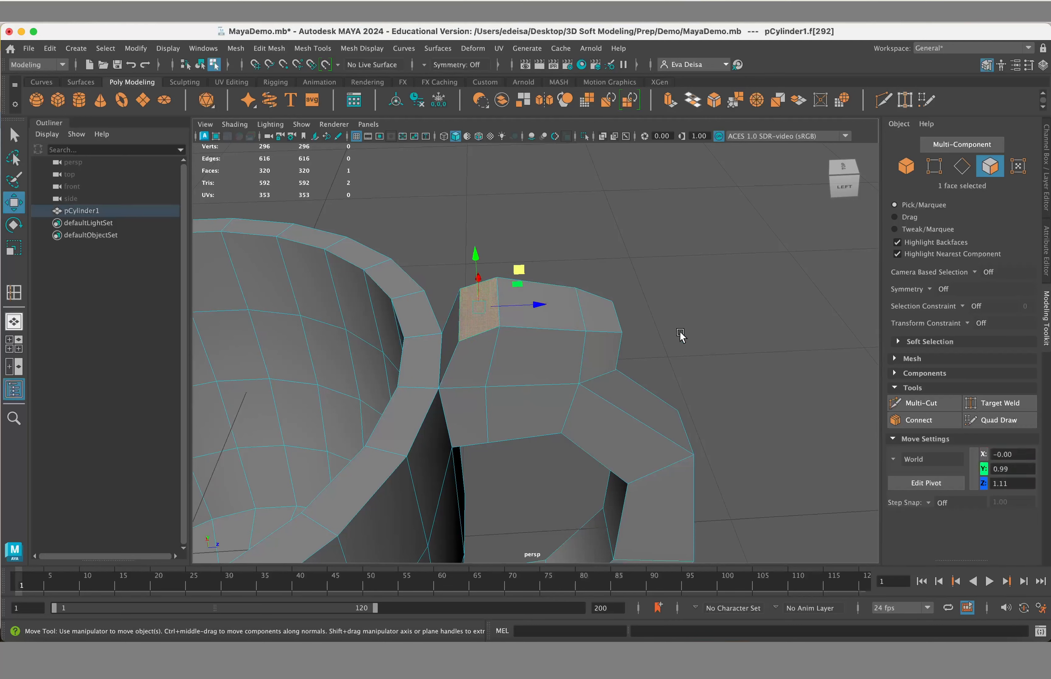
key(ctrl+e)
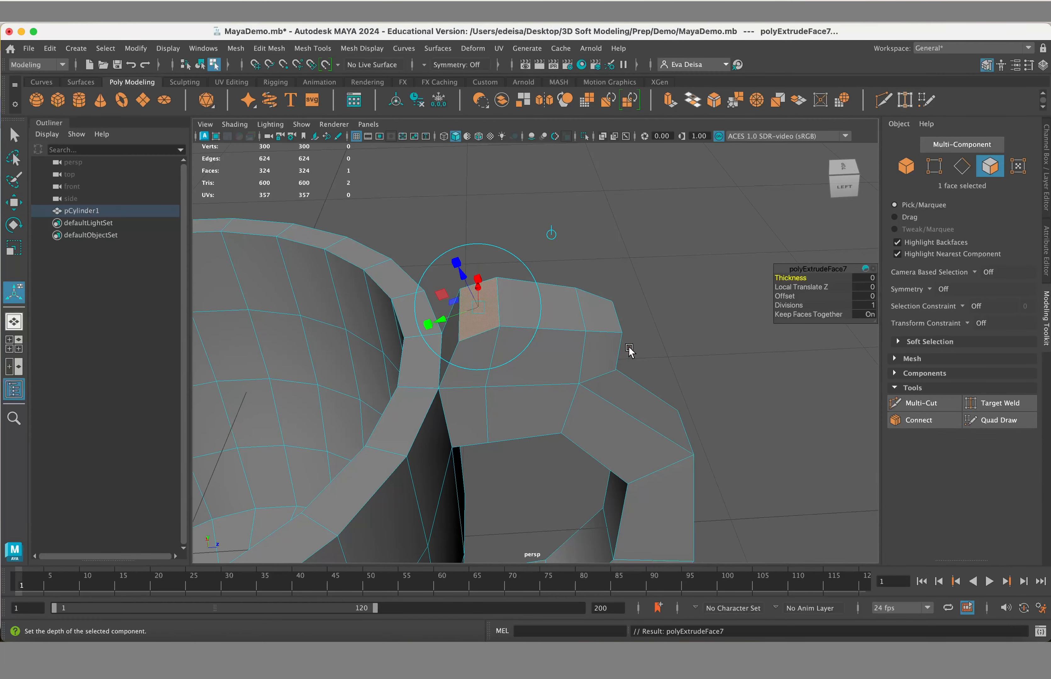
key(r)
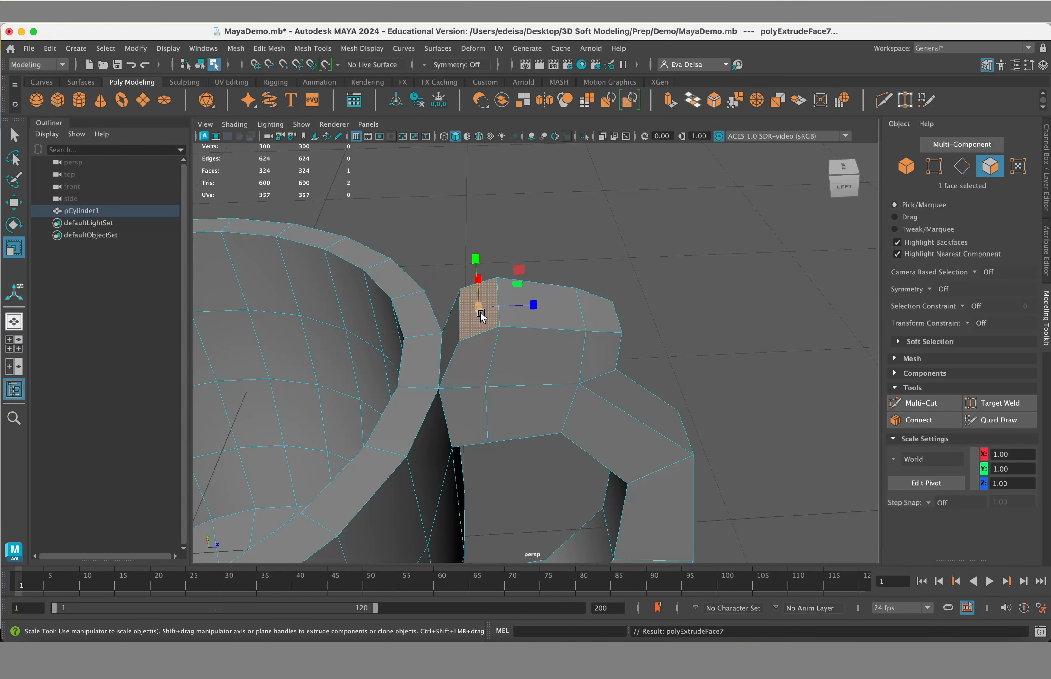
drag(480, 311, 459, 305)
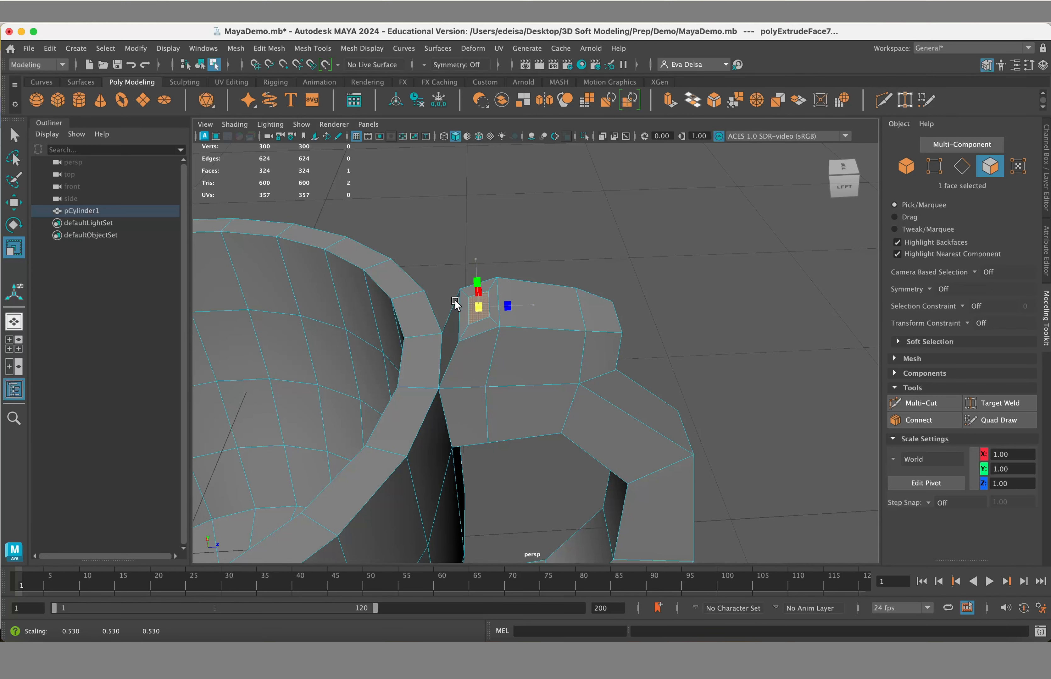
Step: Extrude the two faces on opposite sides of the inset into ear-like blocks with a Local Translate Z of 0.11
click(549, 308)
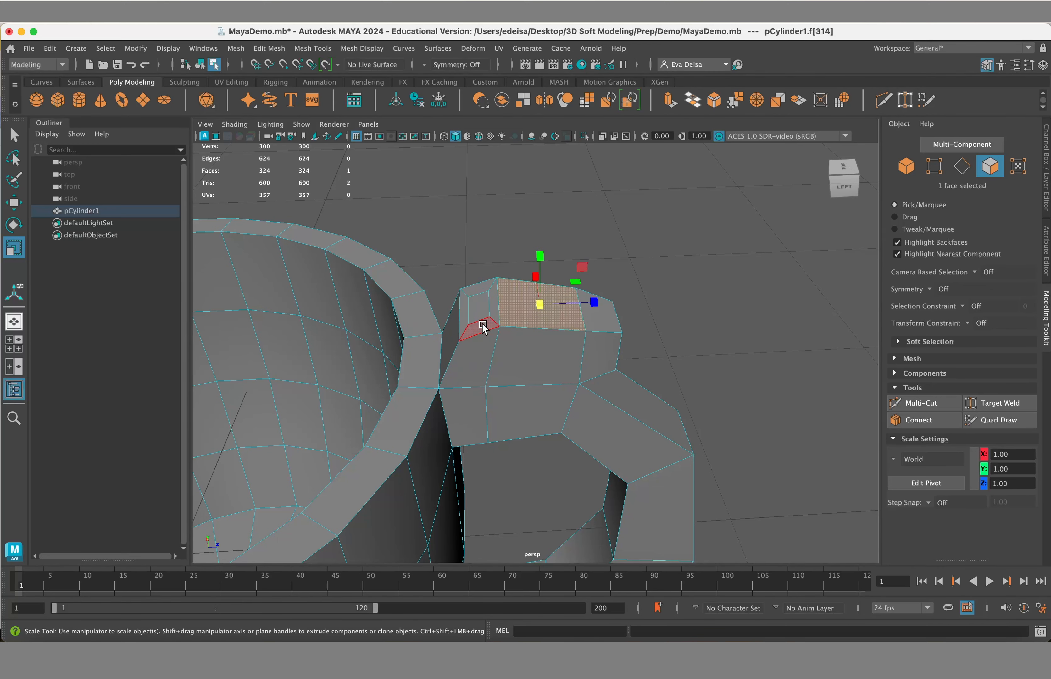
click(482, 327)
alt+drag(669, 293, 550, 286)
shift+click(478, 278)
alt+drag(584, 335, 648, 313)
key(ctrl+e)
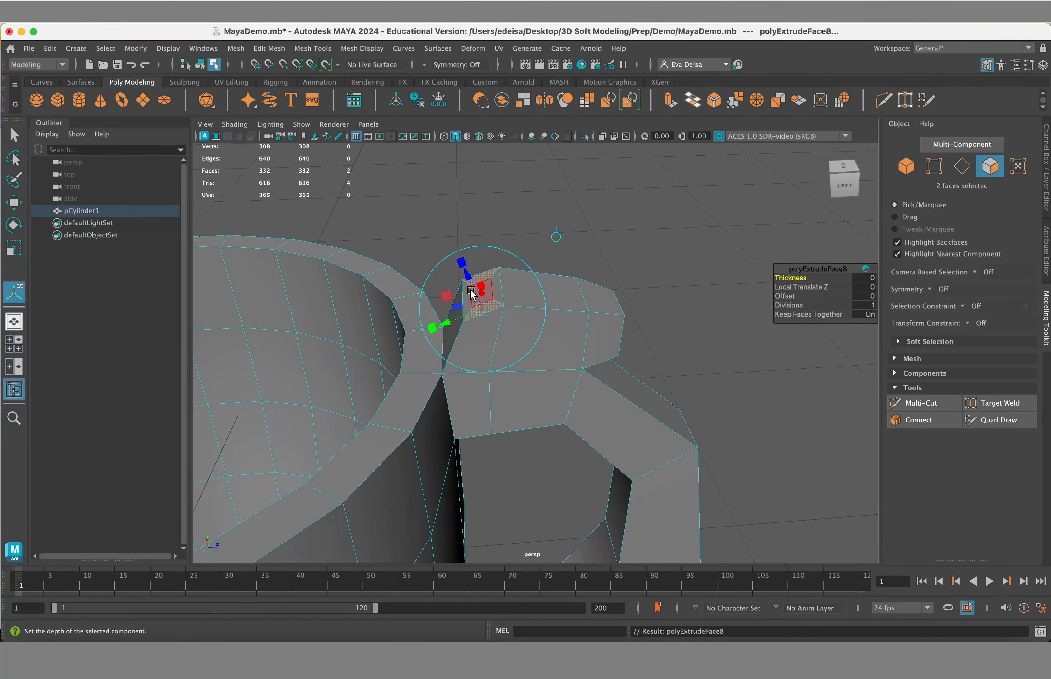
drag(467, 276, 451, 241)
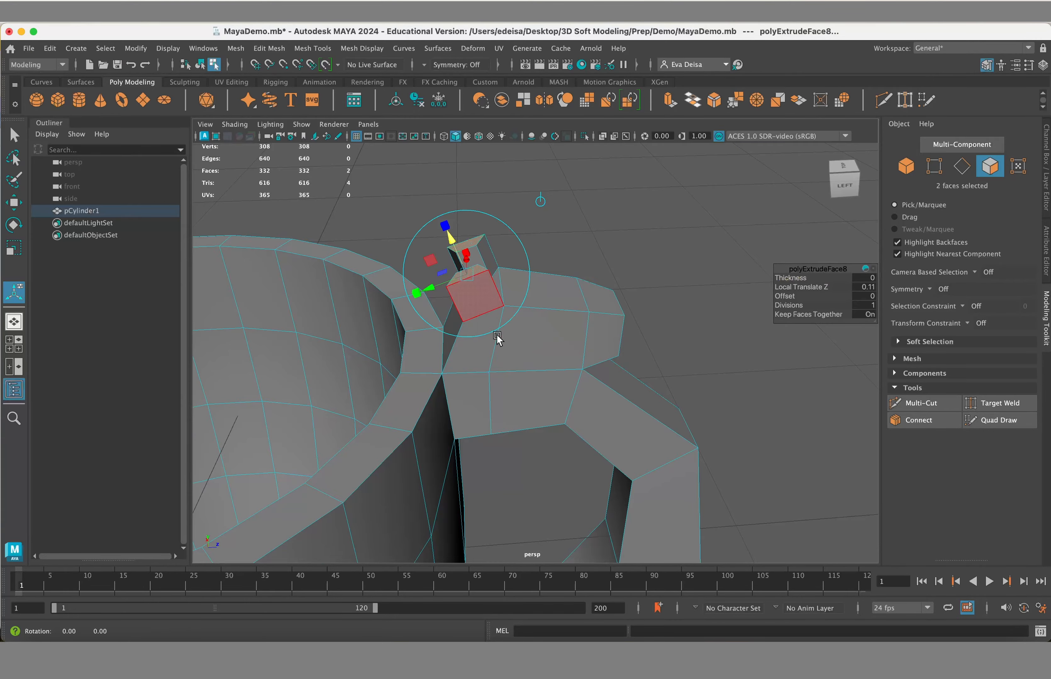
mouse_move(498, 340)
alt+mouse_down()
mouse_move(492, 324)
mouse_move(428, 335)
mouse_move(525, 330)
mouse_move(476, 340)
mouse_move(560, 341)
mouse_move(488, 325)
alt+mouse_up()
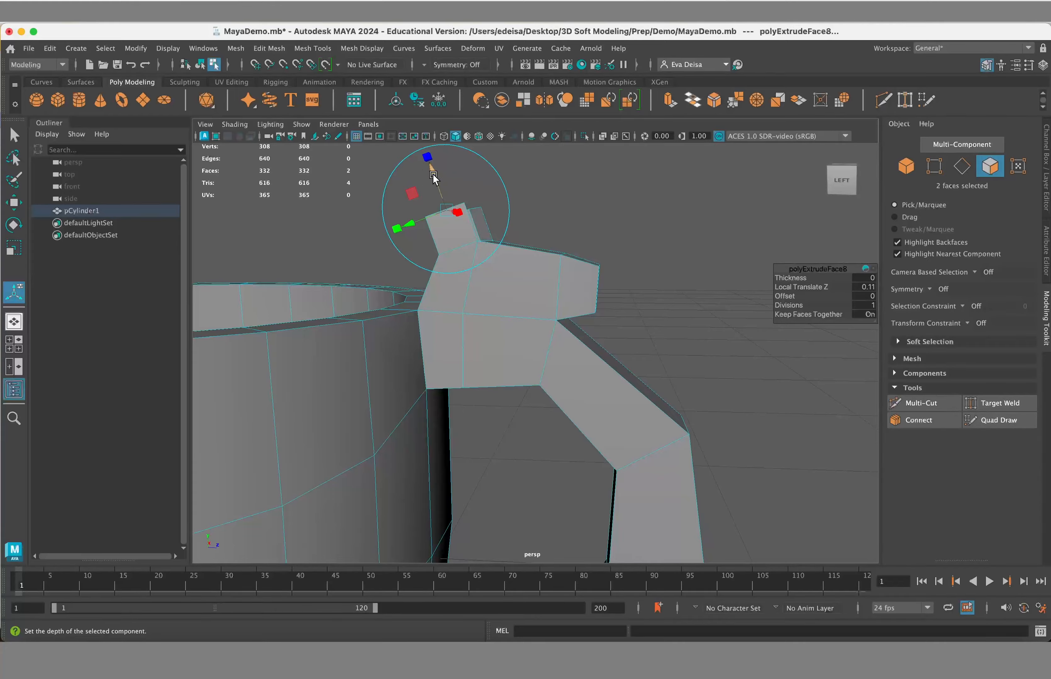
alt+drag(435, 178, 535, 230)
key(r)
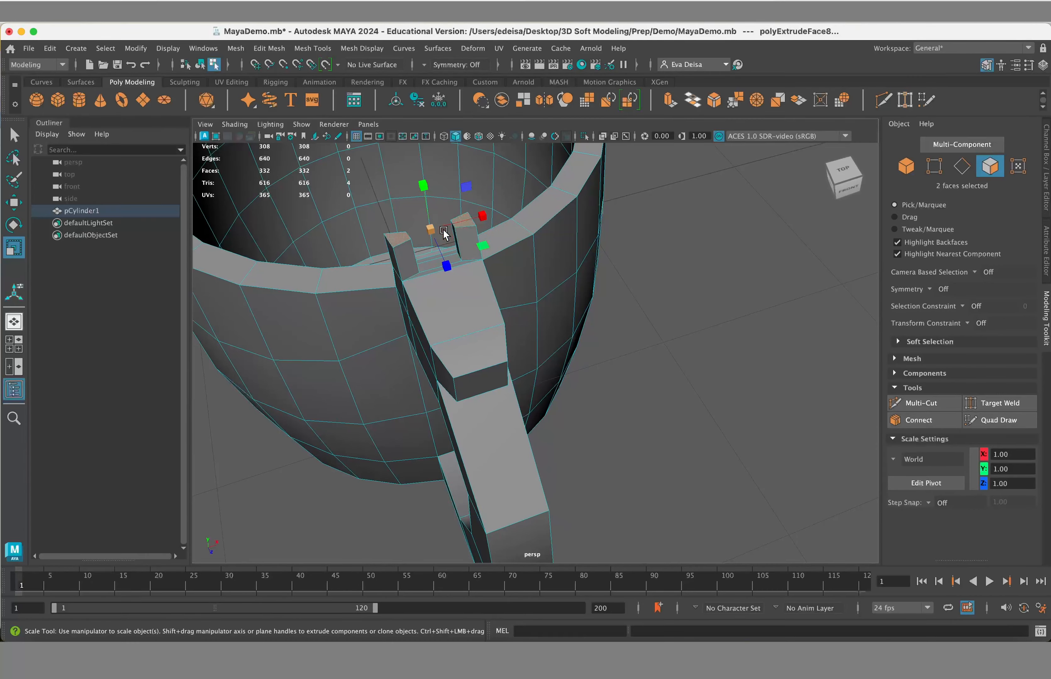
drag(428, 230, 403, 233)
alt+drag(582, 291, 578, 276)
key(z)
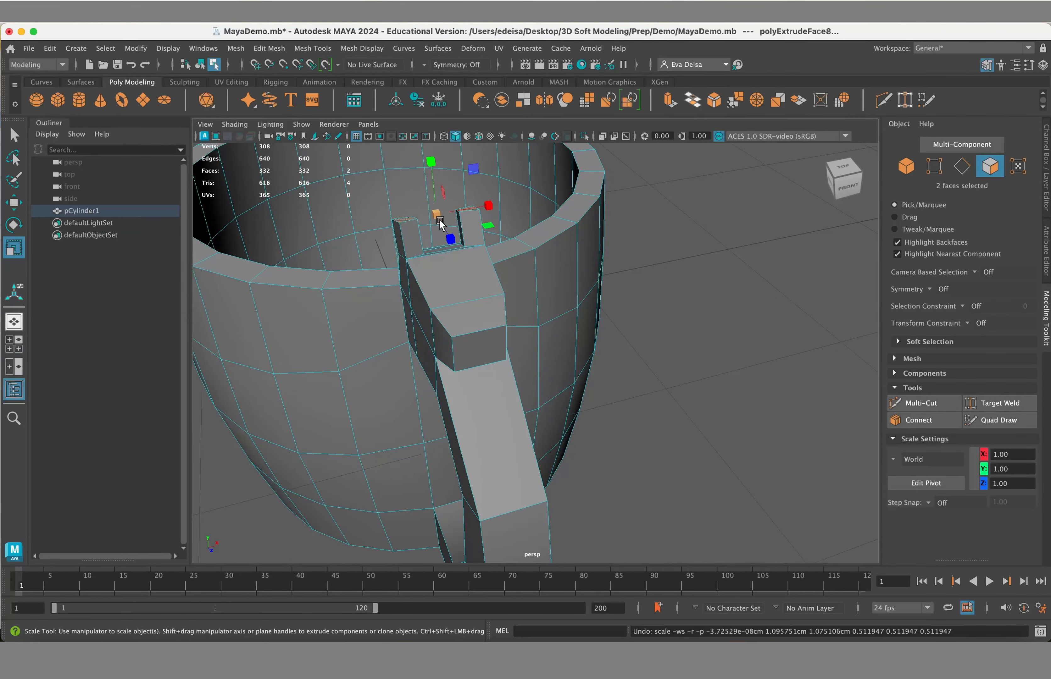
Step: Taper the two ear tips by scaling their top faces to about 0.48 in Y and Z, using Component axis orientation
alt+drag(363, 206, 399, 241)
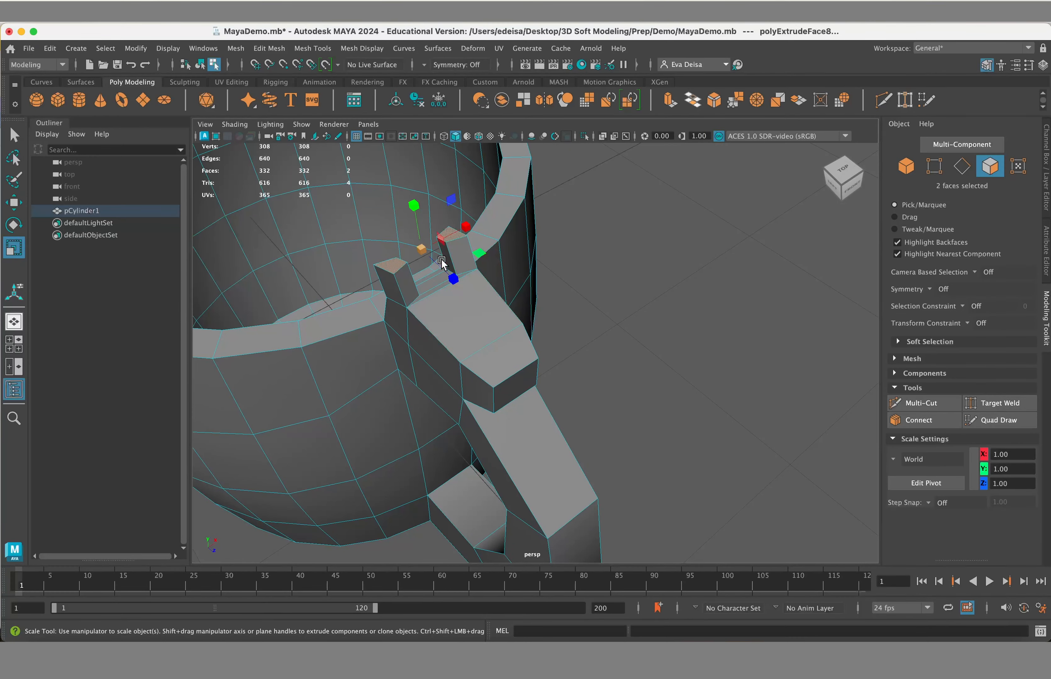
double_click(14, 248)
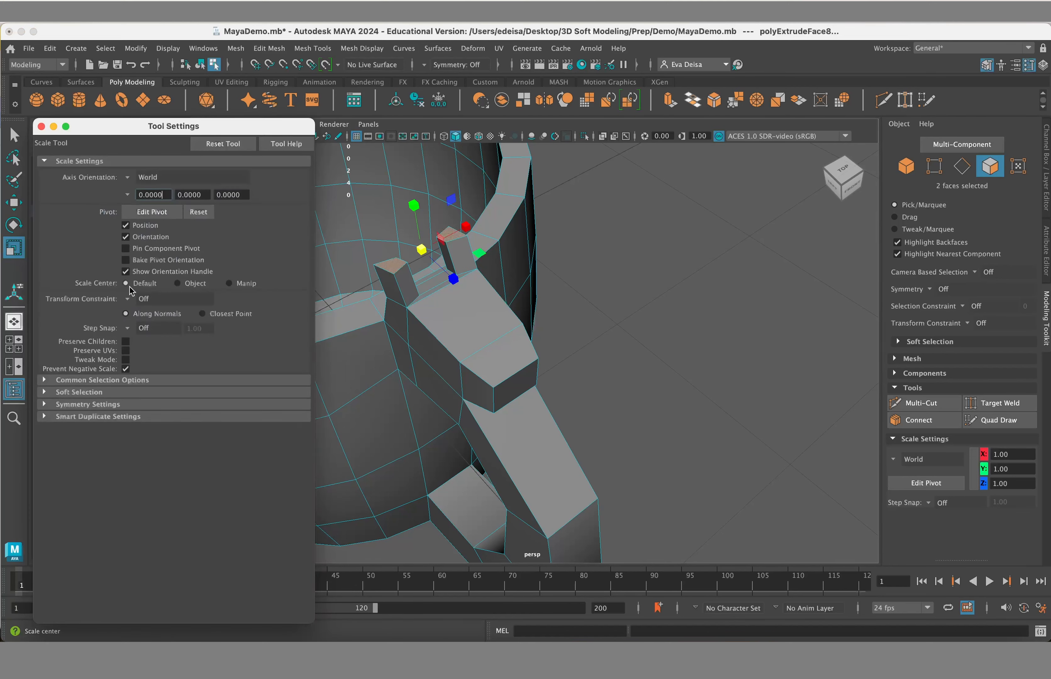
click(127, 178)
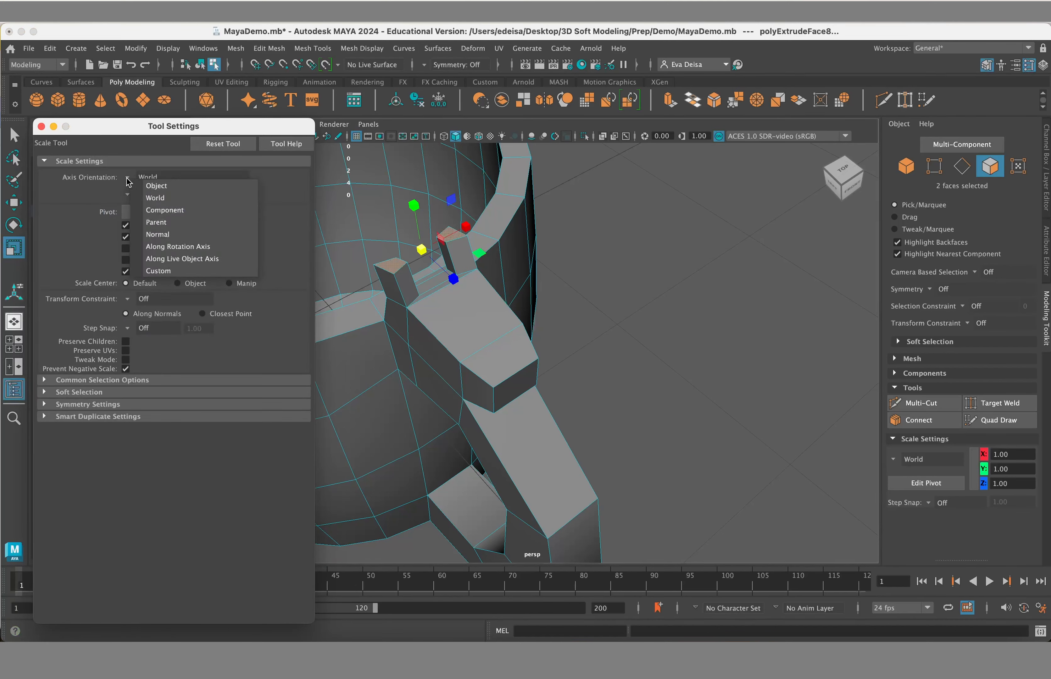
click(175, 211)
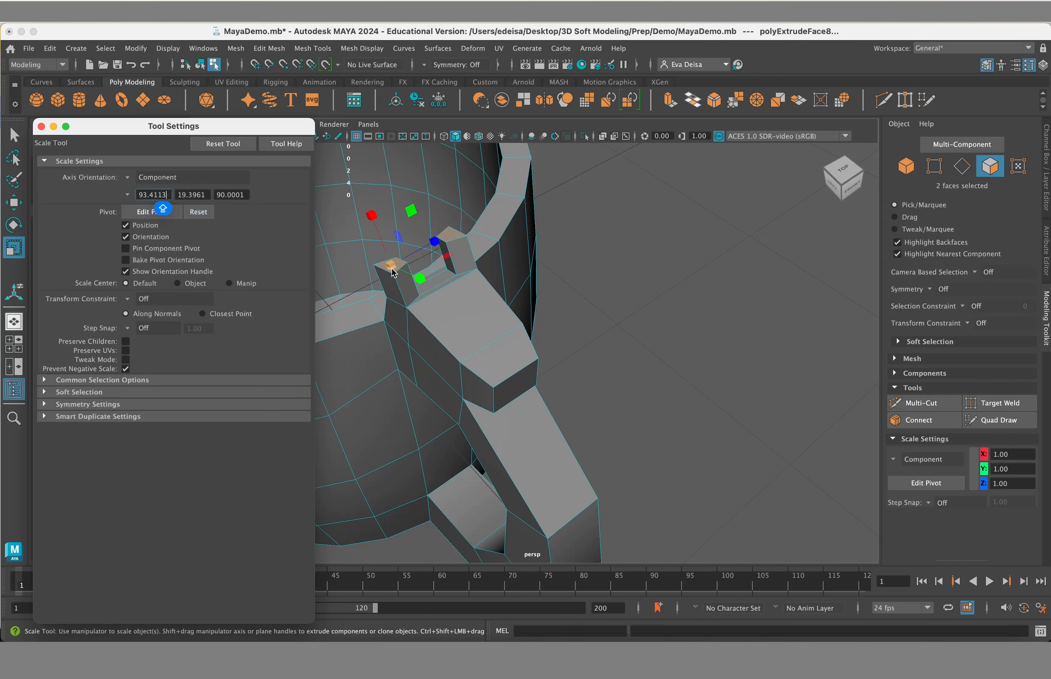
drag(393, 273, 381, 274)
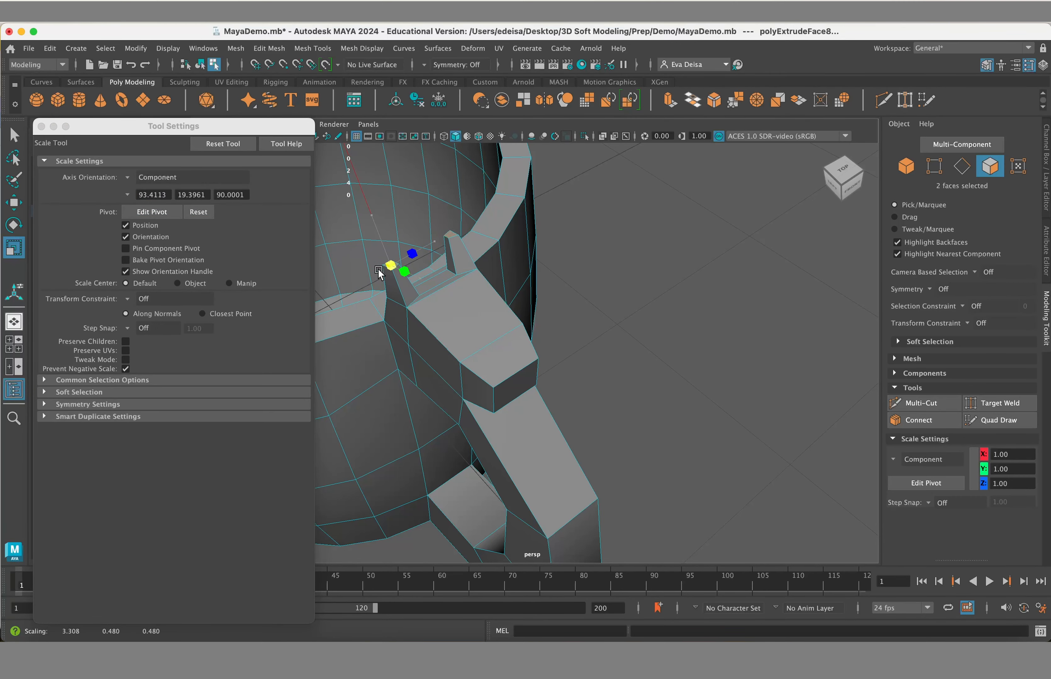
mouse_move(478, 307)
alt+mouse_down()
mouse_move(453, 293)
mouse_move(479, 312)
alt+mouse_up()
drag(392, 260, 391, 259)
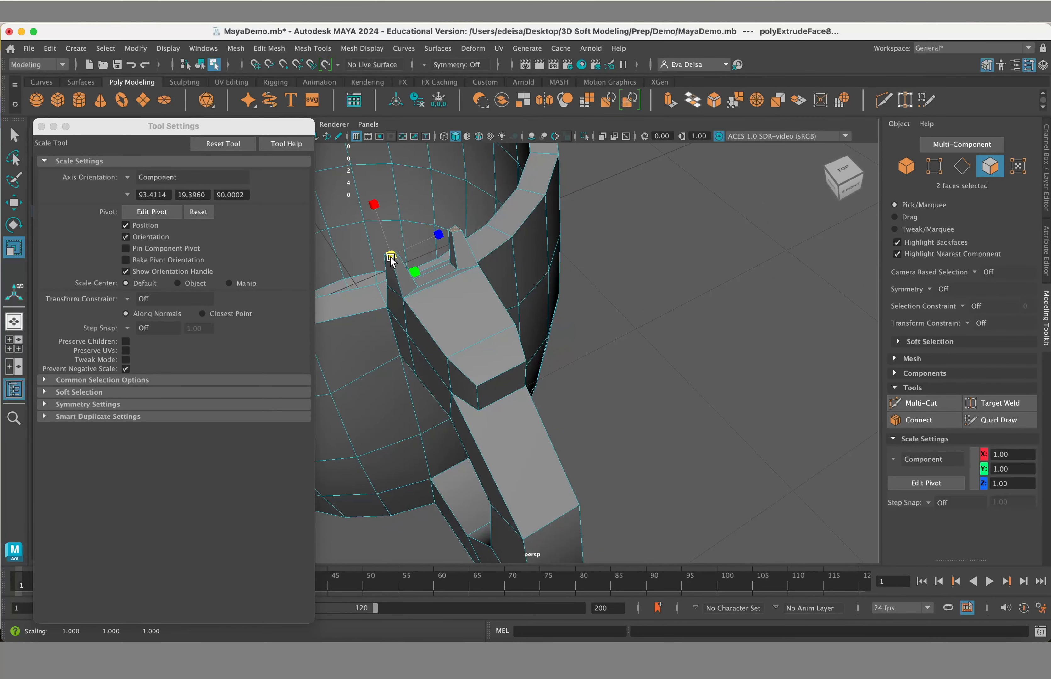
Step: Return the scale axis orientation to World and spread the ear tips apart along X by a factor of about 1.22
click(124, 180)
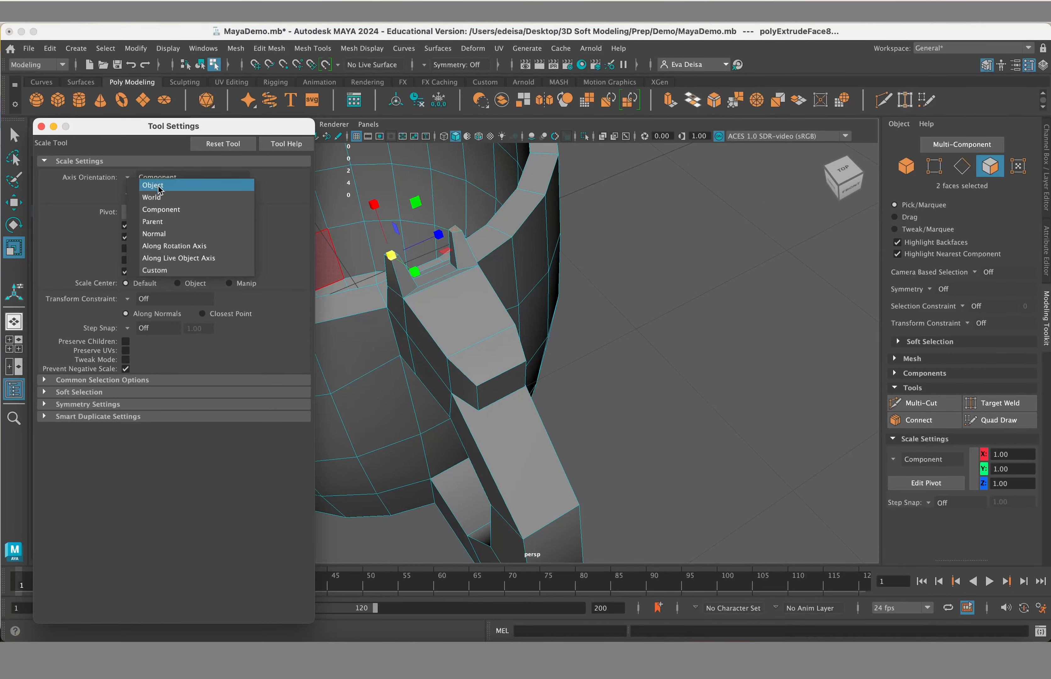
click(152, 191)
click(42, 127)
alt+drag(479, 264, 451, 242)
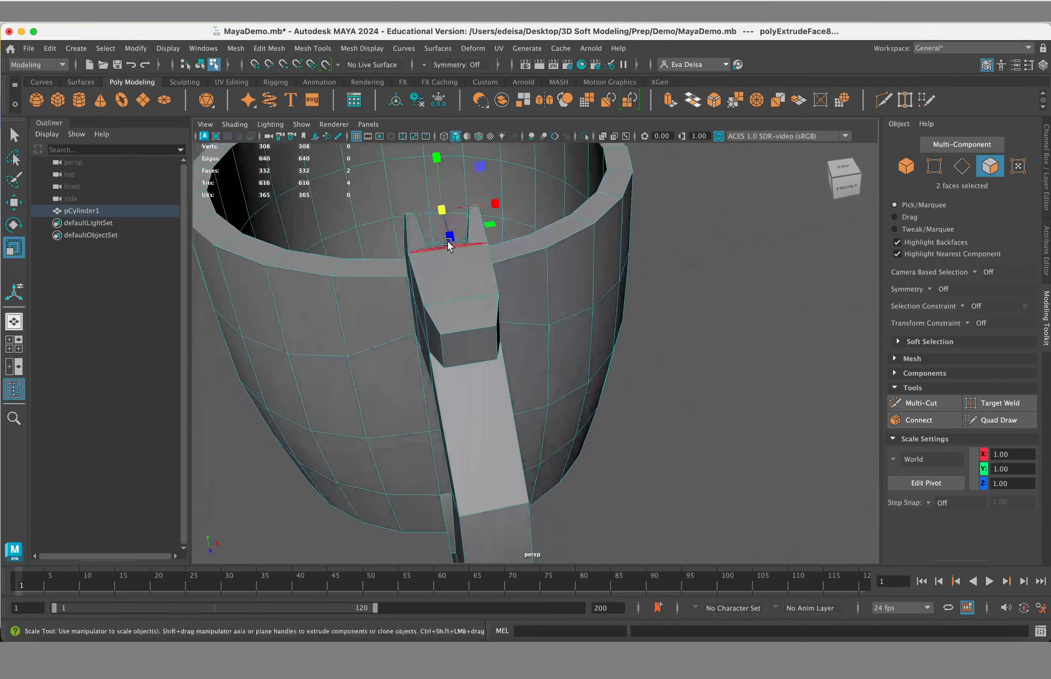
mouse_move(497, 206)
mouse_down()
mouse_move(513, 207)
mouse_move(505, 209)
mouse_up()
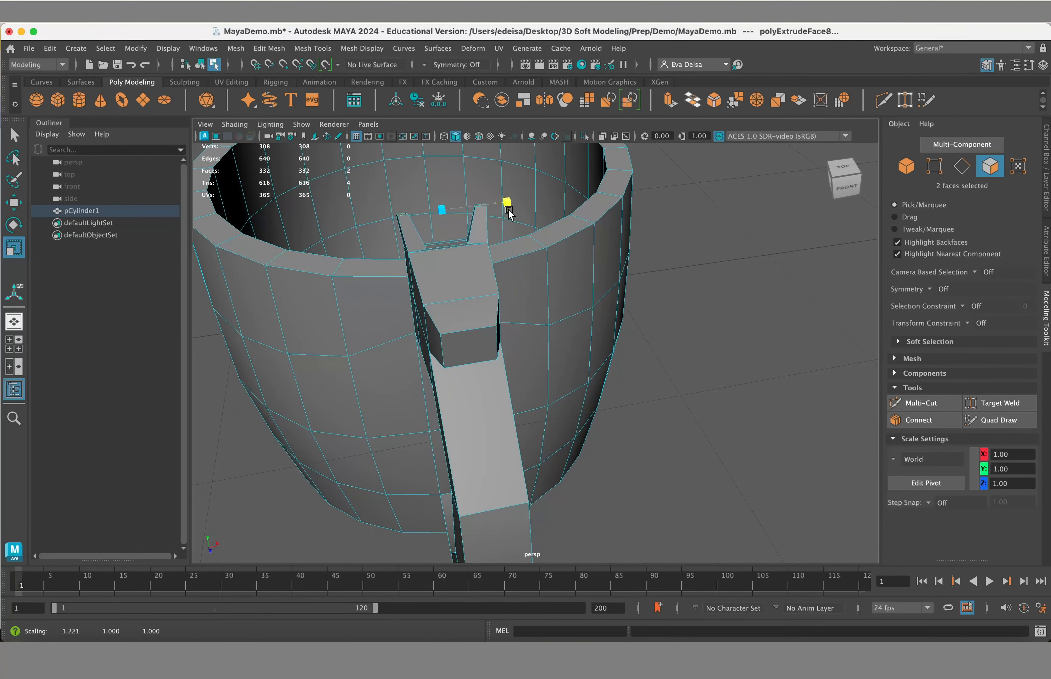
Step: Select the two inner base edges of the ears and scale them slightly together along X to about 0.96
alt+drag(522, 254, 626, 252)
alt+middle_drag(601, 252, 550, 246)
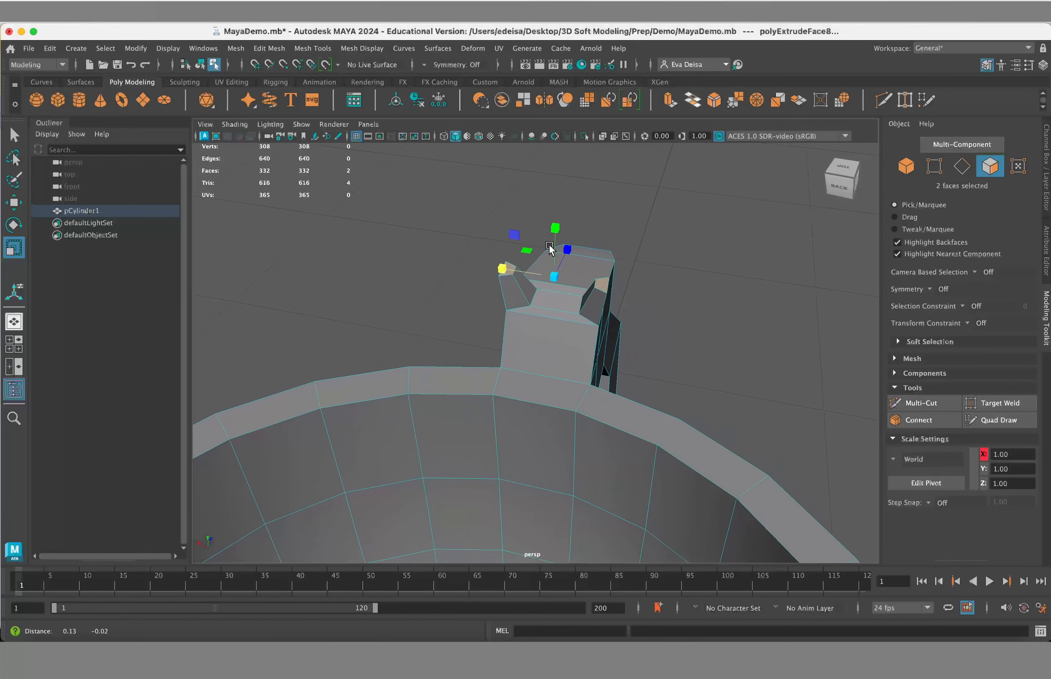
right_drag(550, 249, 540, 207)
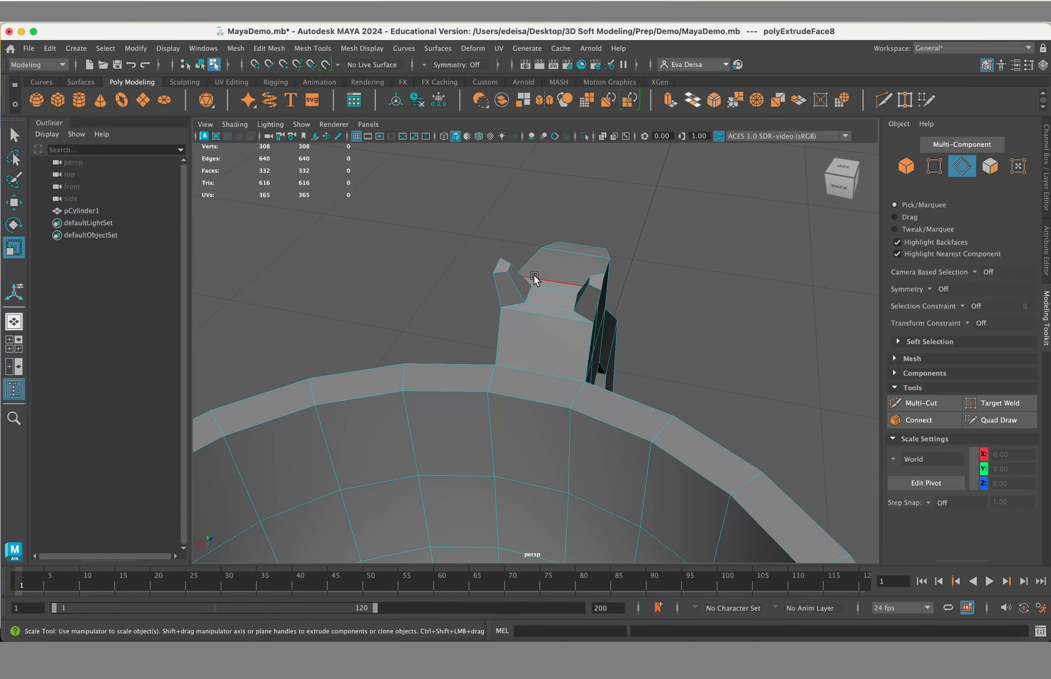
shift+click(580, 304)
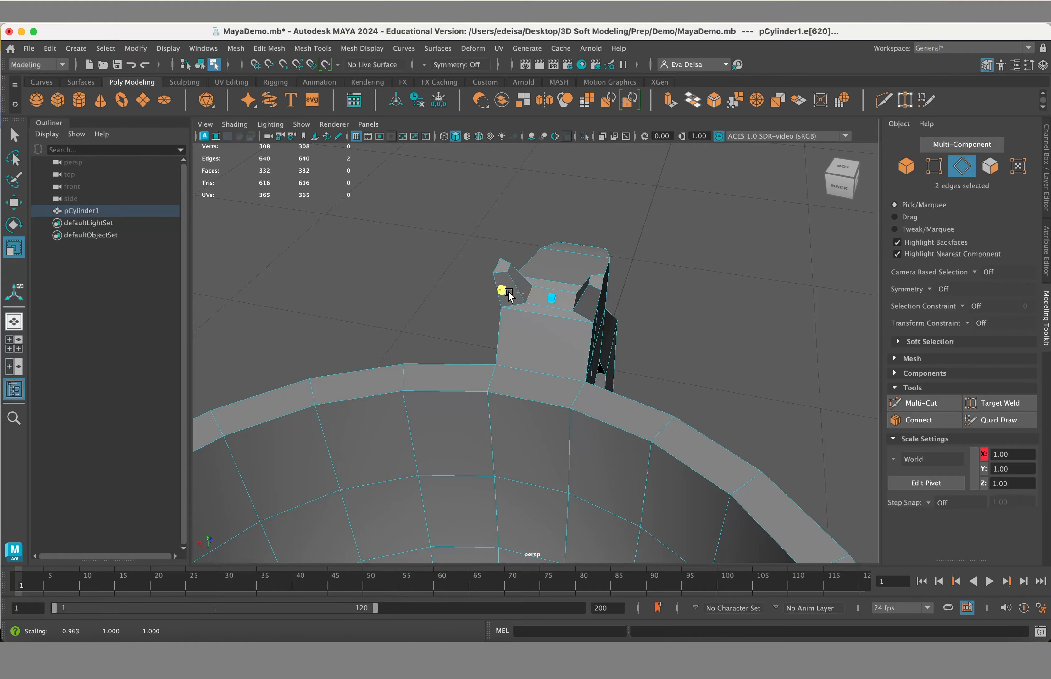
Step: Return to object mode and examine the whole cup from the side and from underneath
alt+drag(565, 300, 448, 295)
alt+drag(470, 294, 536, 331)
scroll(507, 308, down, 5)
scroll(603, 317, up, 5)
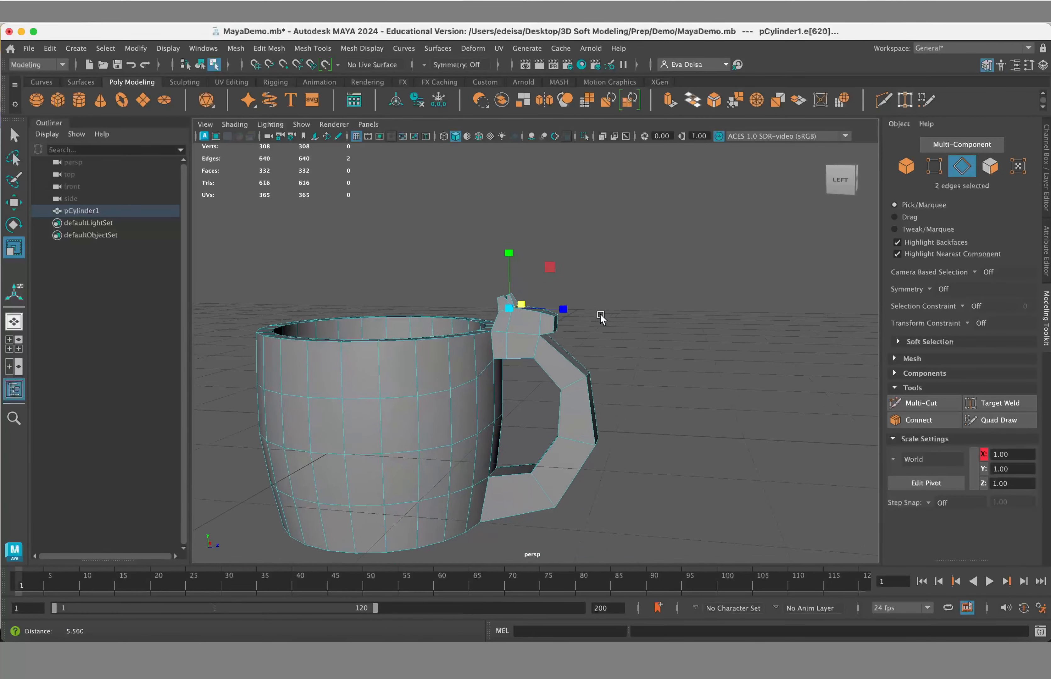
right_click(621, 327)
right_drag(621, 327, 676, 253)
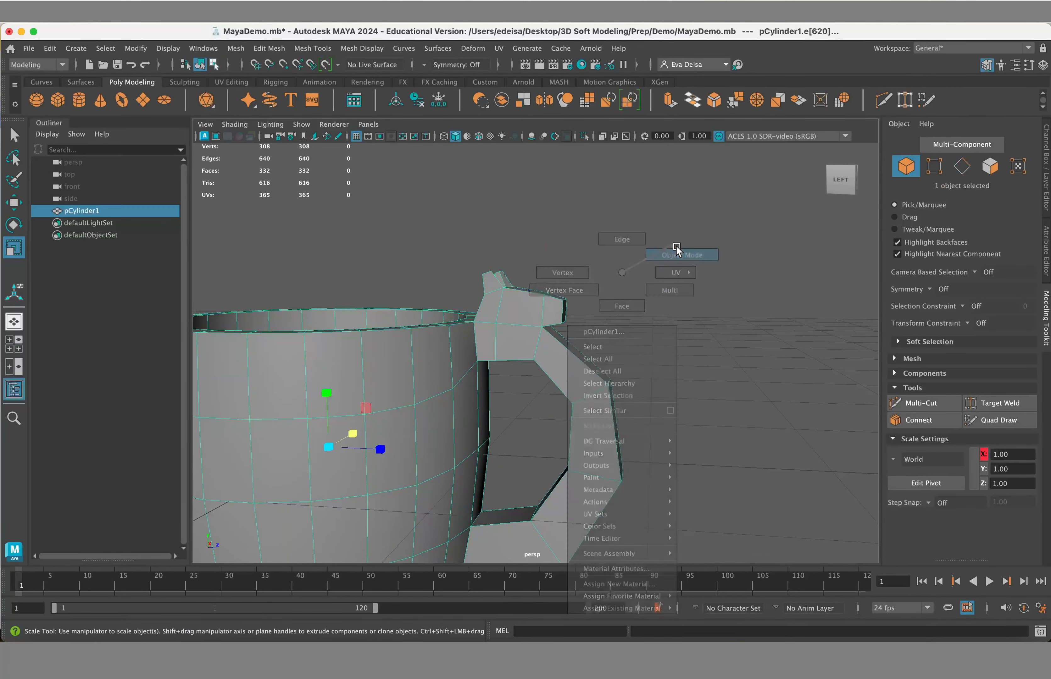
click(609, 361)
scroll(605, 363, down, 5)
scroll(604, 366, up, 4)
scroll(604, 367, down, 4)
mouse_move(603, 367)
alt+mouse_down()
mouse_move(486, 362)
mouse_move(590, 378)
mouse_move(685, 362)
mouse_move(640, 380)
mouse_move(623, 374)
mouse_move(670, 377)
mouse_move(683, 312)
mouse_move(648, 366)
mouse_move(636, 349)
mouse_move(583, 346)
mouse_move(497, 404)
mouse_move(598, 387)
mouse_move(589, 383)
alt+mouse_up()
click(623, 374)
alt+right_drag(589, 382, 558, 350)
alt+drag(559, 351, 607, 399)
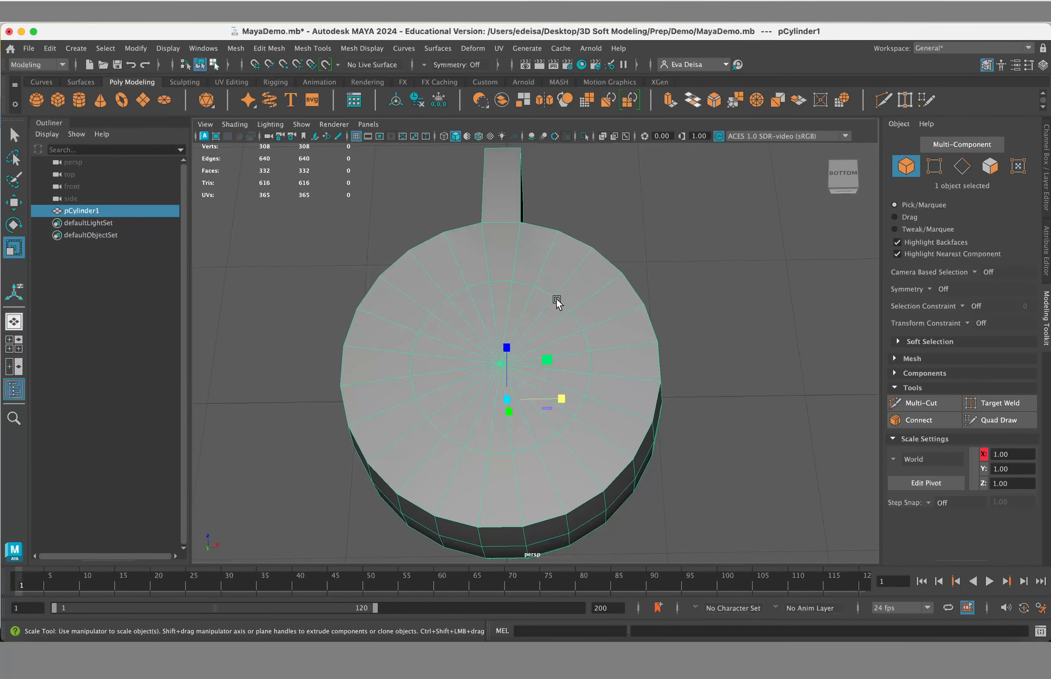
Step: Try to enlarge the central disc of faces on the cup's underside by scaling it in the XZ plane
alt+drag(556, 300, 566, 304)
right_drag(566, 273, 569, 310)
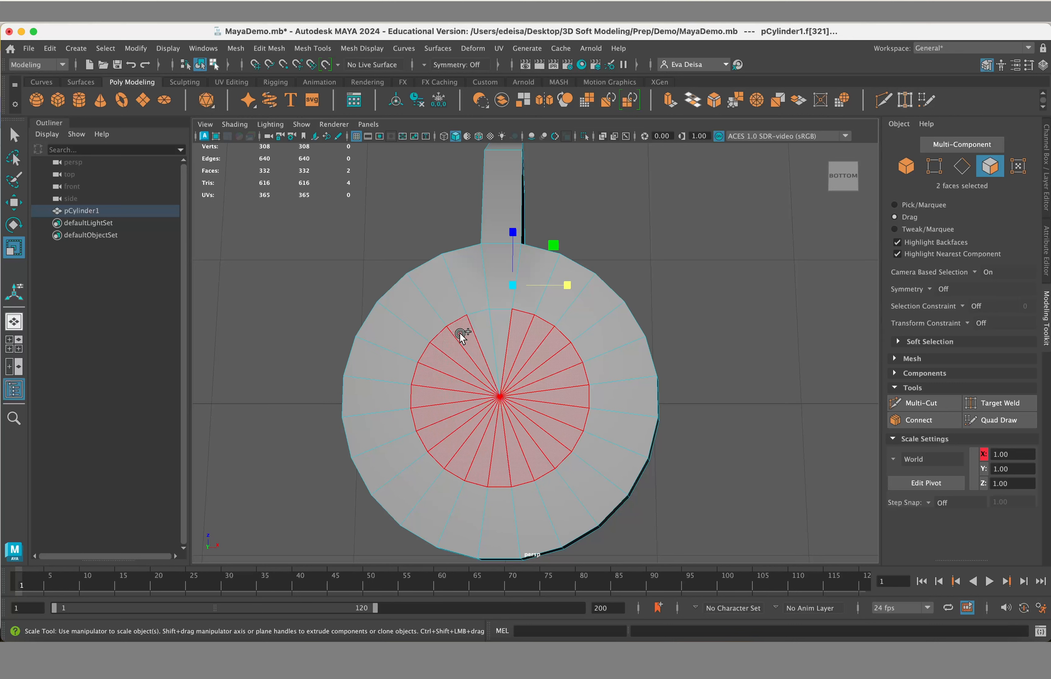
shift+double_click(495, 318)
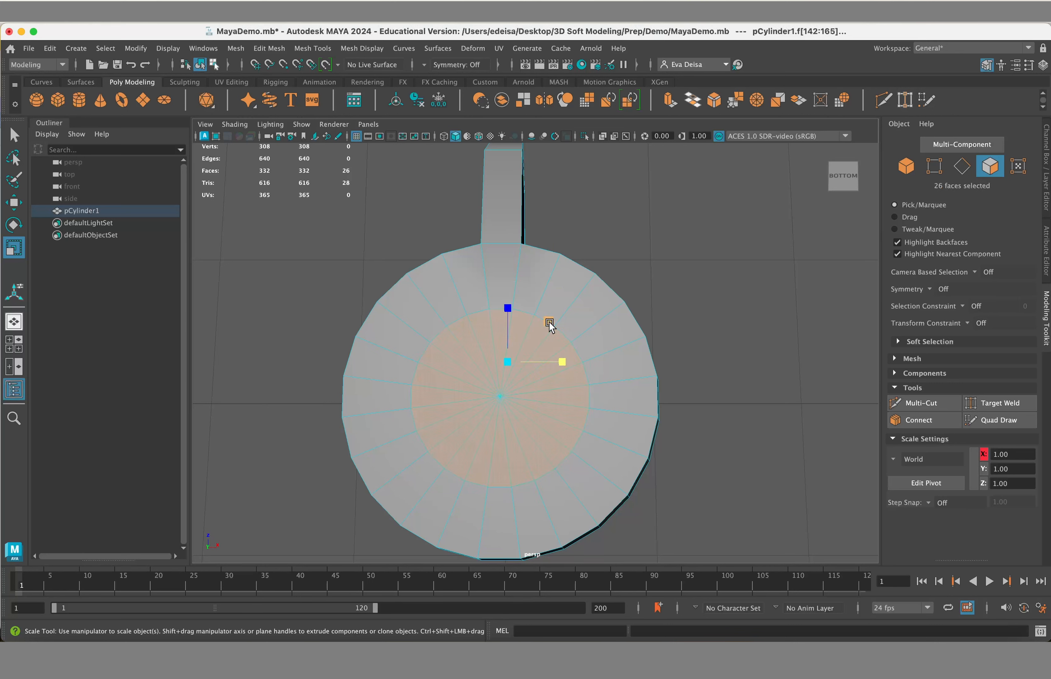
drag(548, 322, 564, 323)
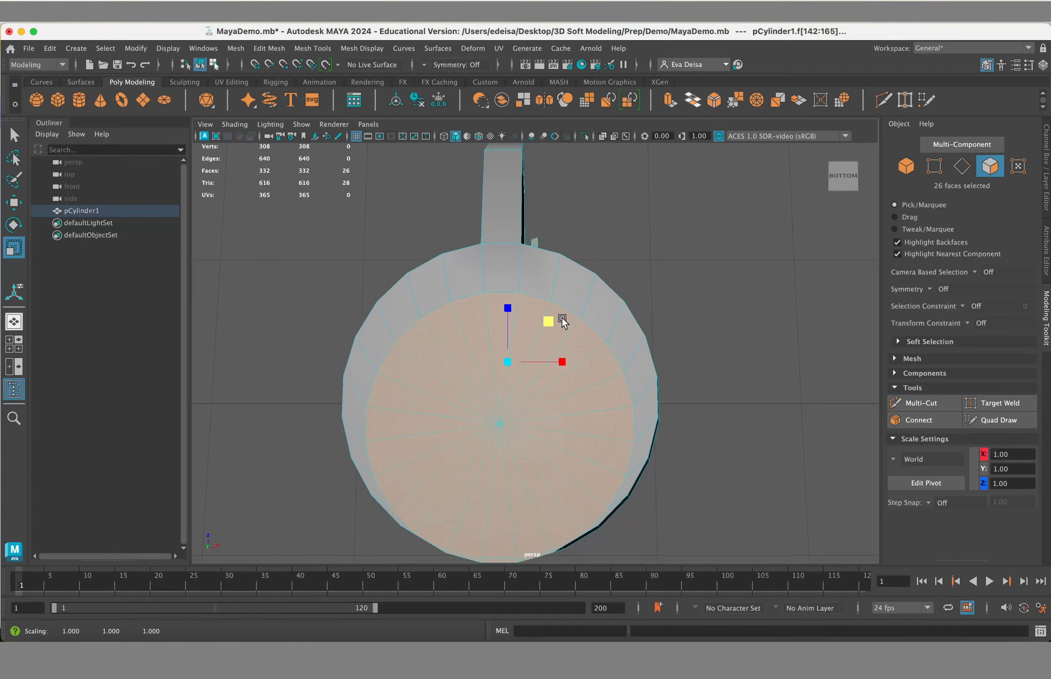
alt+drag(718, 328, 653, 412)
alt+middle_drag(692, 321, 594, 294)
scroll(594, 293, up, 6)
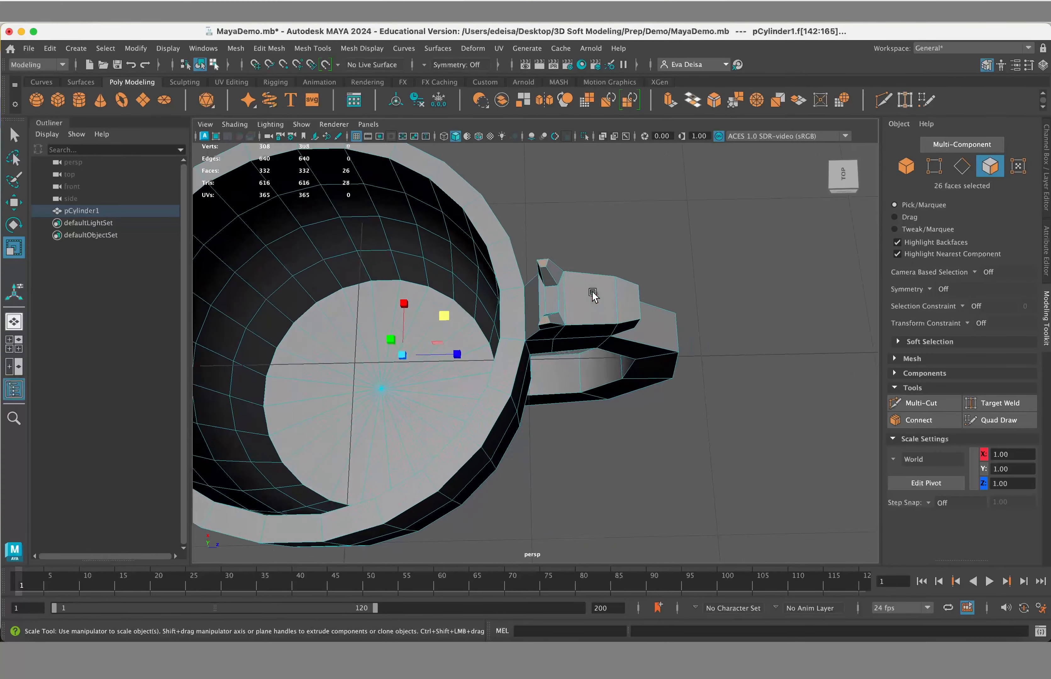
alt+drag(627, 359, 558, 284)
alt+middle_drag(589, 383, 585, 254)
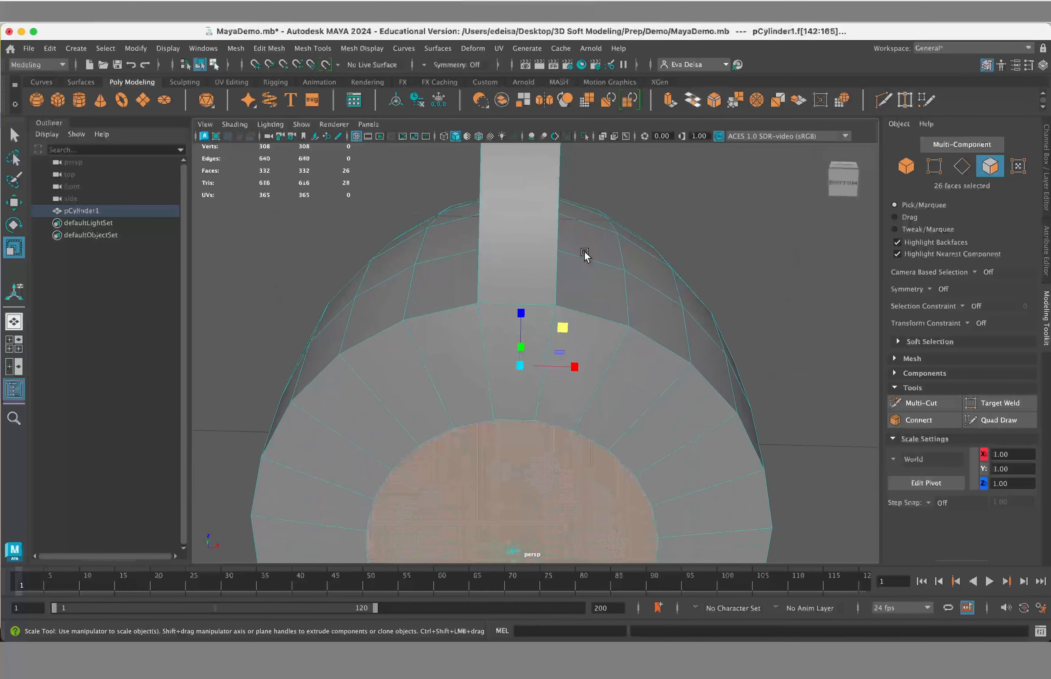
scroll(598, 383, down, 3)
scroll(598, 384, down, 5)
alt+drag(669, 319, 608, 382)
click(740, 331)
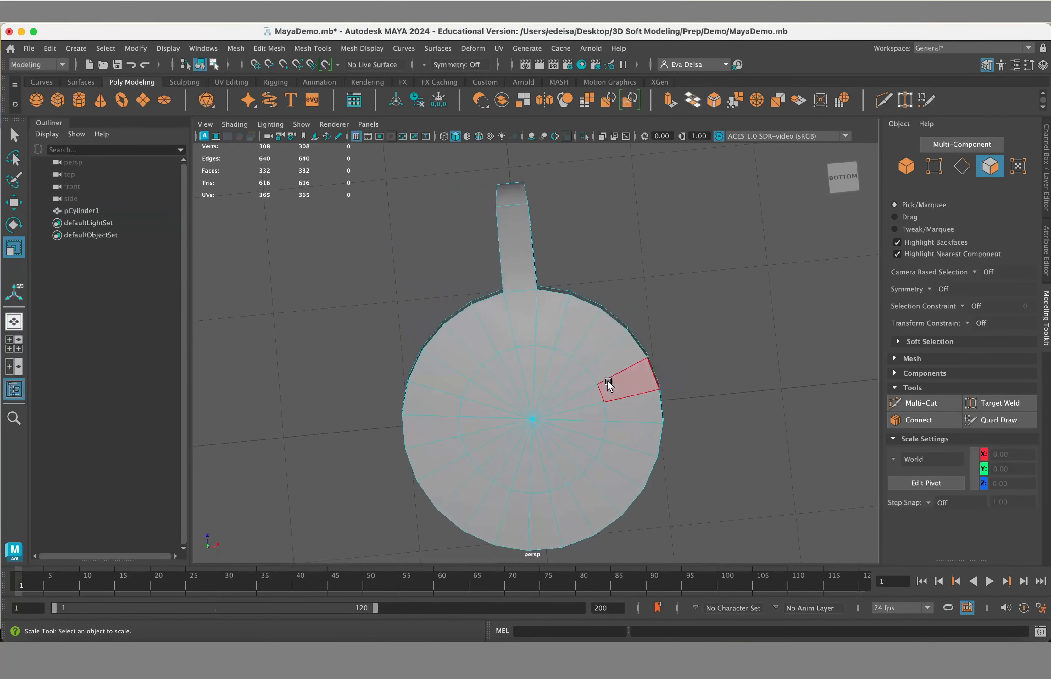
Step: Select only the 24 central triangular faces of the cup's underside and scale them outward in the XZ plane, leaving a narrow outer ring
click(547, 360)
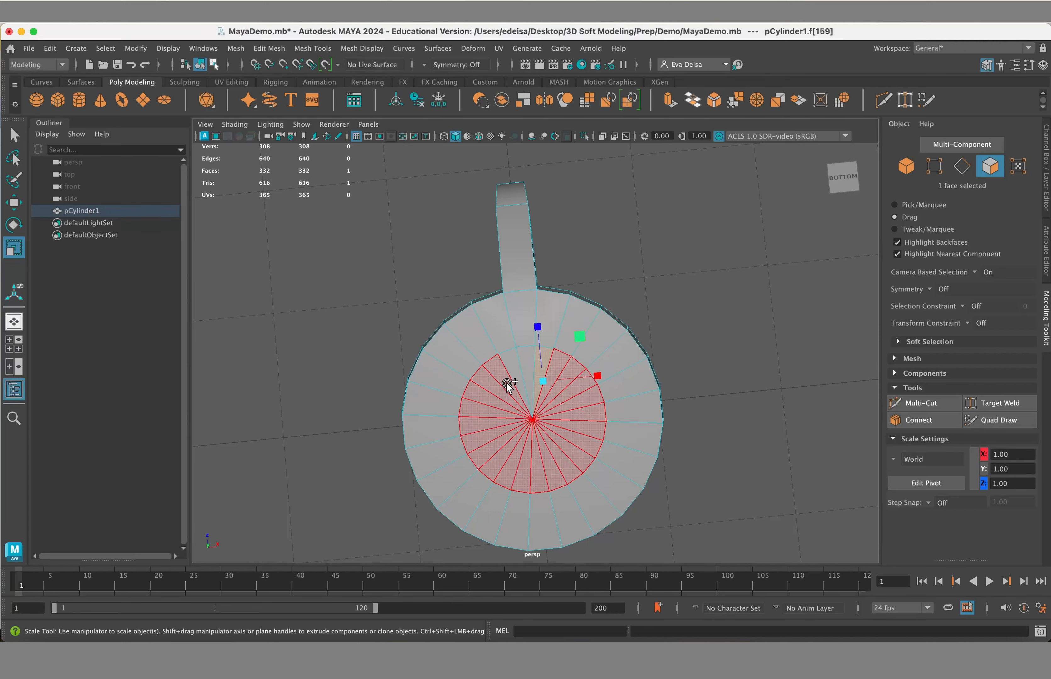
double_click(521, 363)
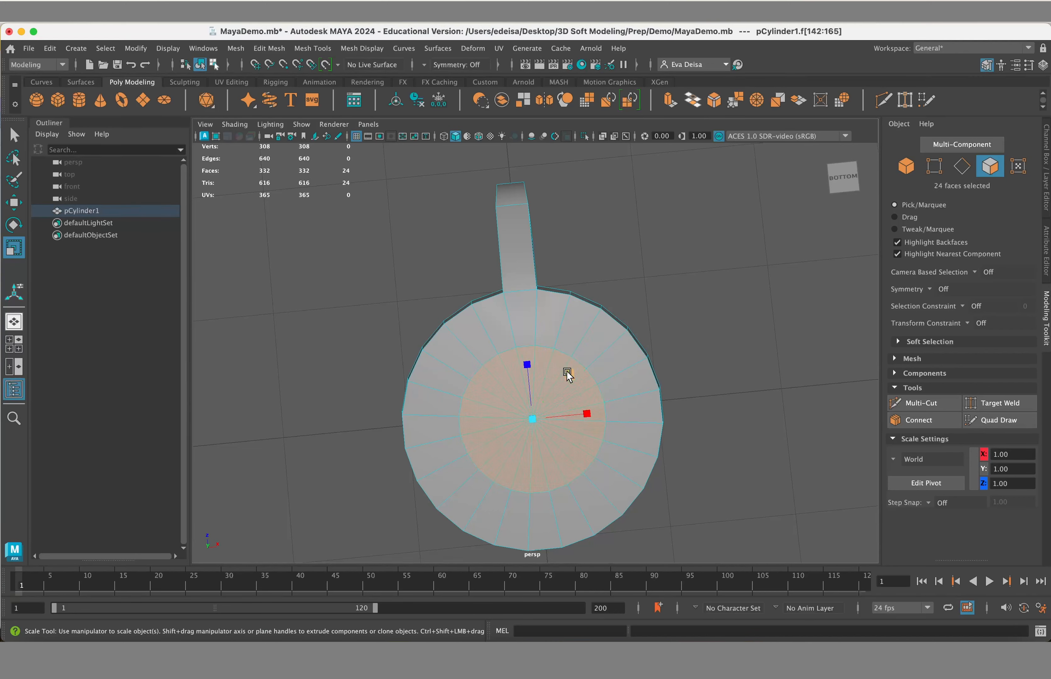
mouse_move(569, 375)
mouse_down()
mouse_move(600, 388)
mouse_move(570, 363)
mouse_up()
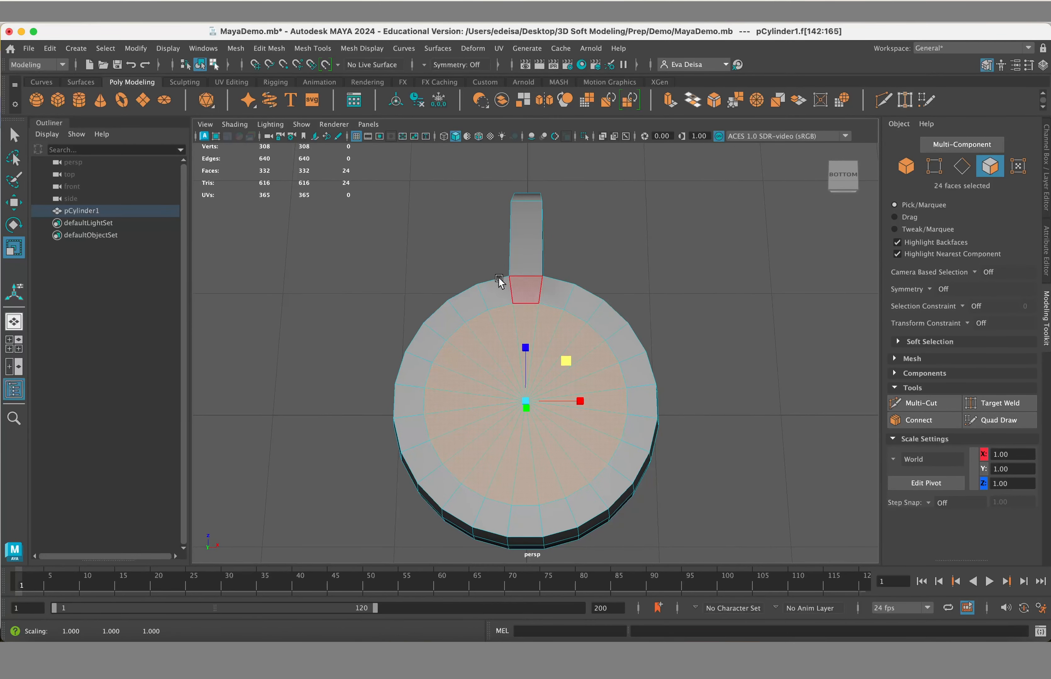
click(703, 428)
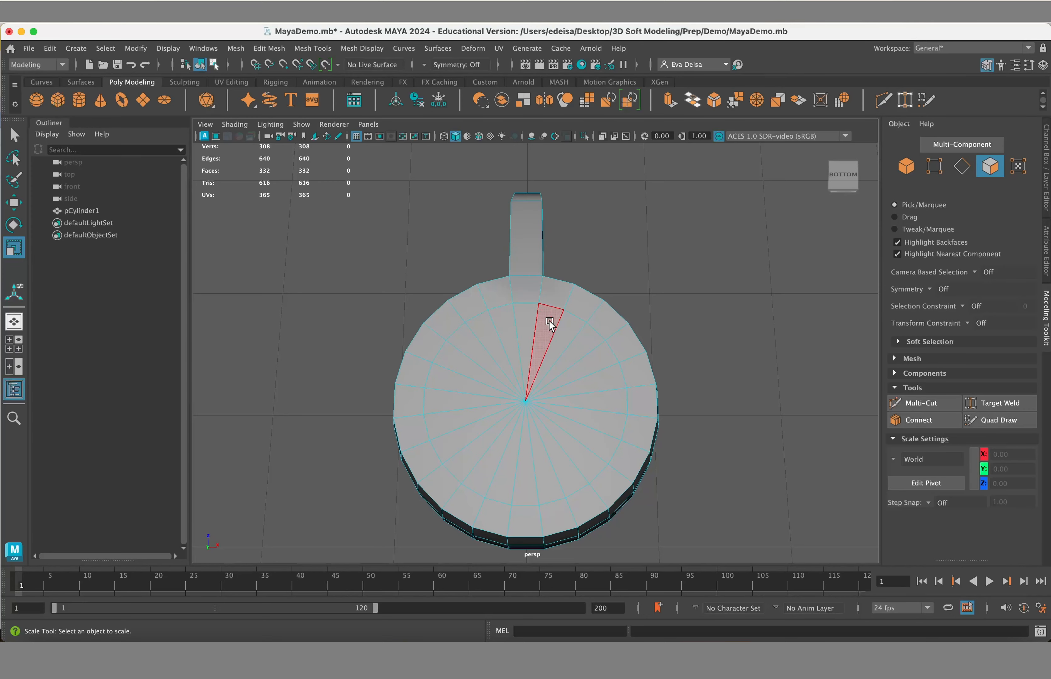
Step: Extrude four evenly spaced faces of the underside's outer ring into feet with a Local Translate Z of 0.205
alt+drag(704, 340, 715, 303)
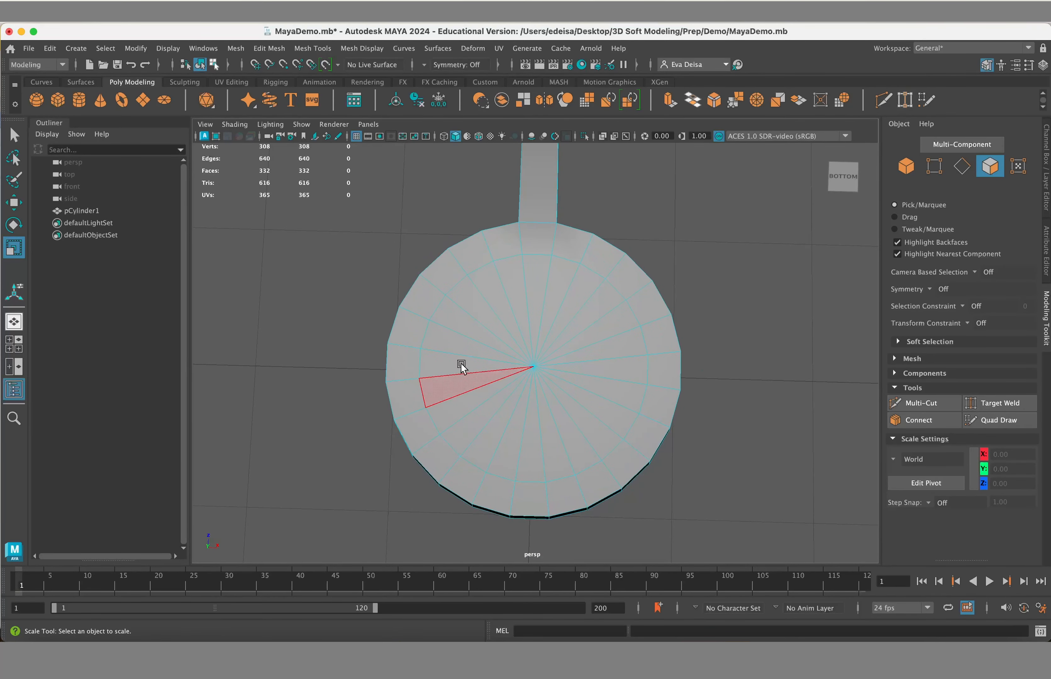
alt+drag(692, 256, 661, 231)
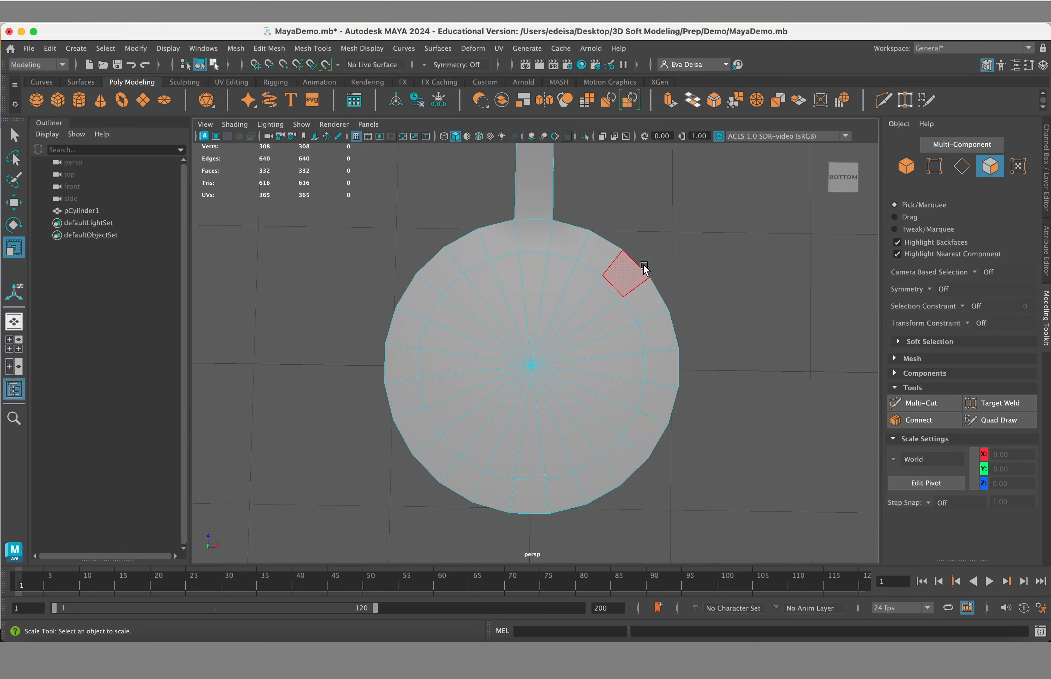
click(624, 275)
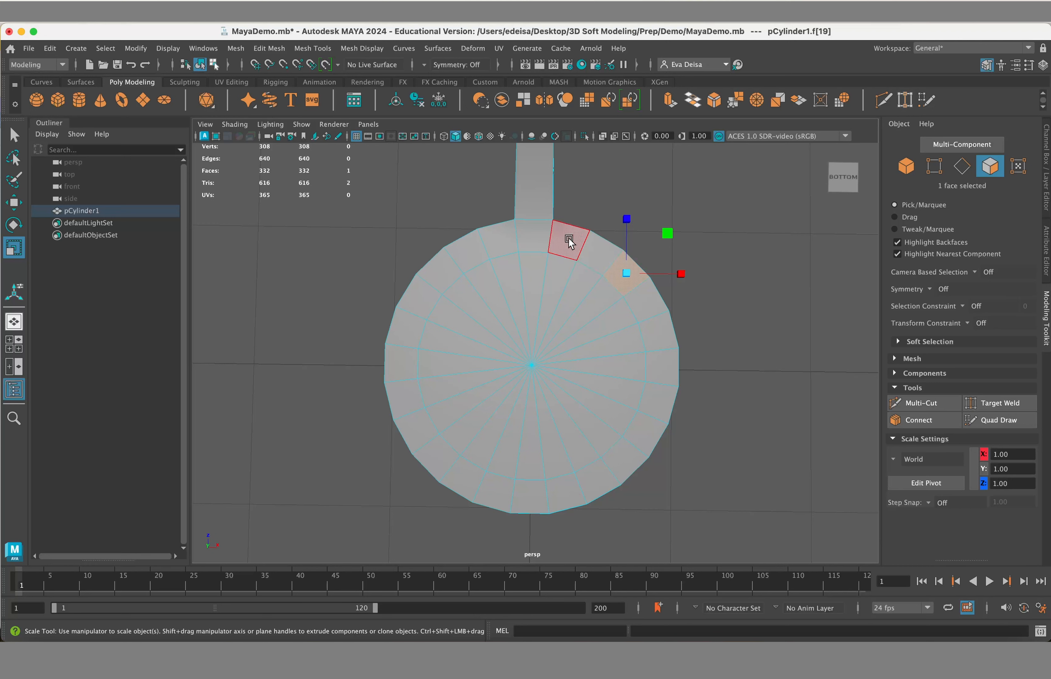
shift+click(446, 266)
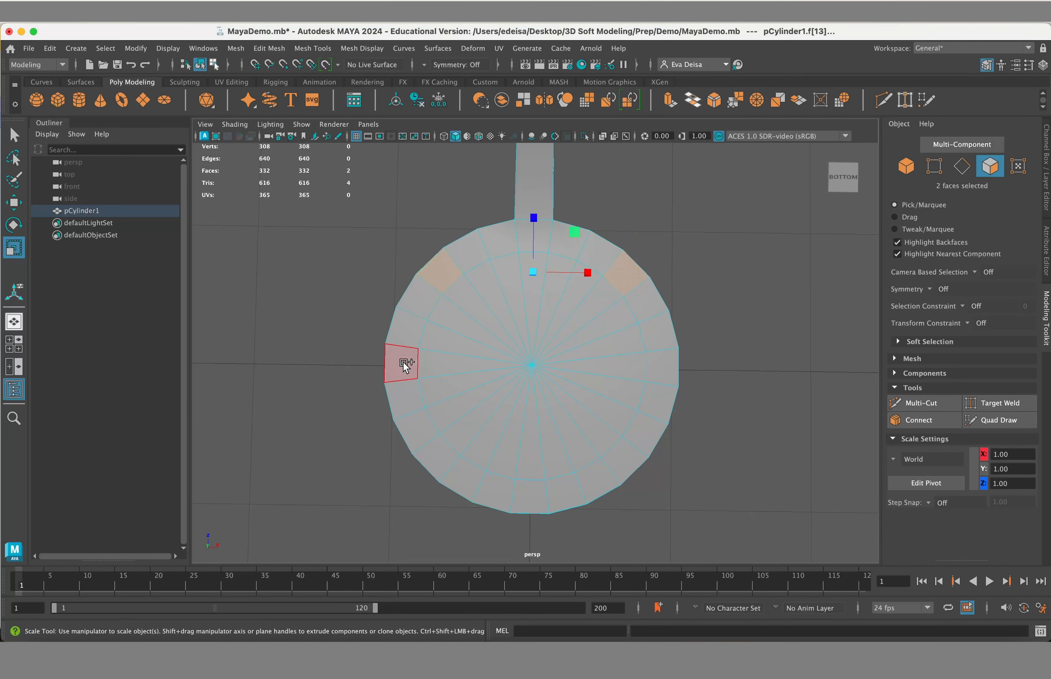
shift+click(435, 450)
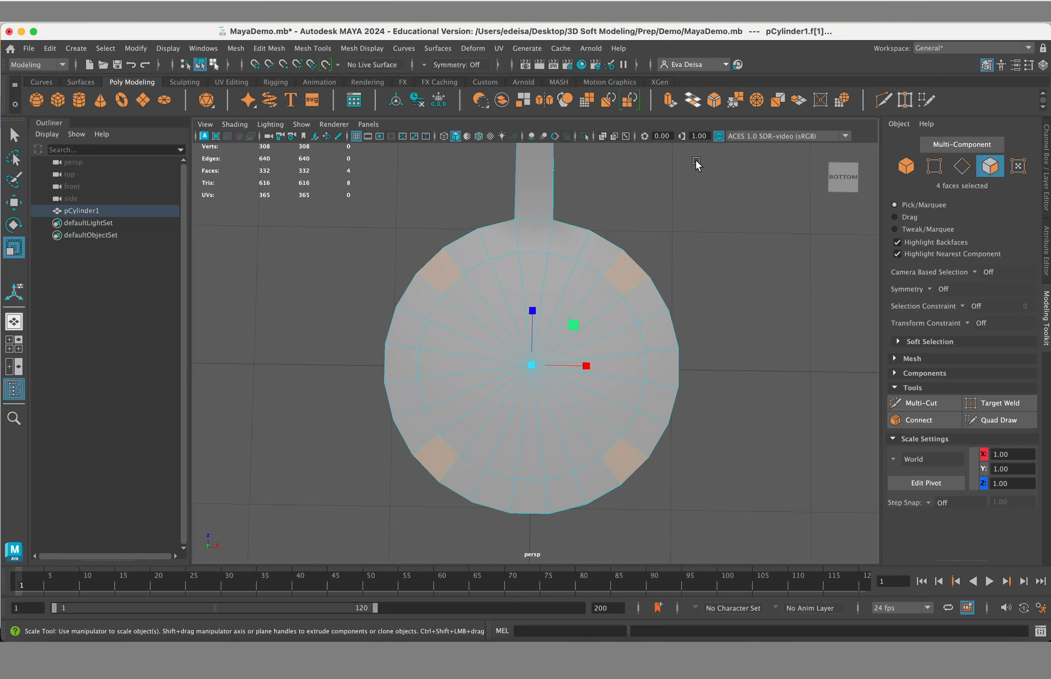
alt+drag(612, 182, 639, 202)
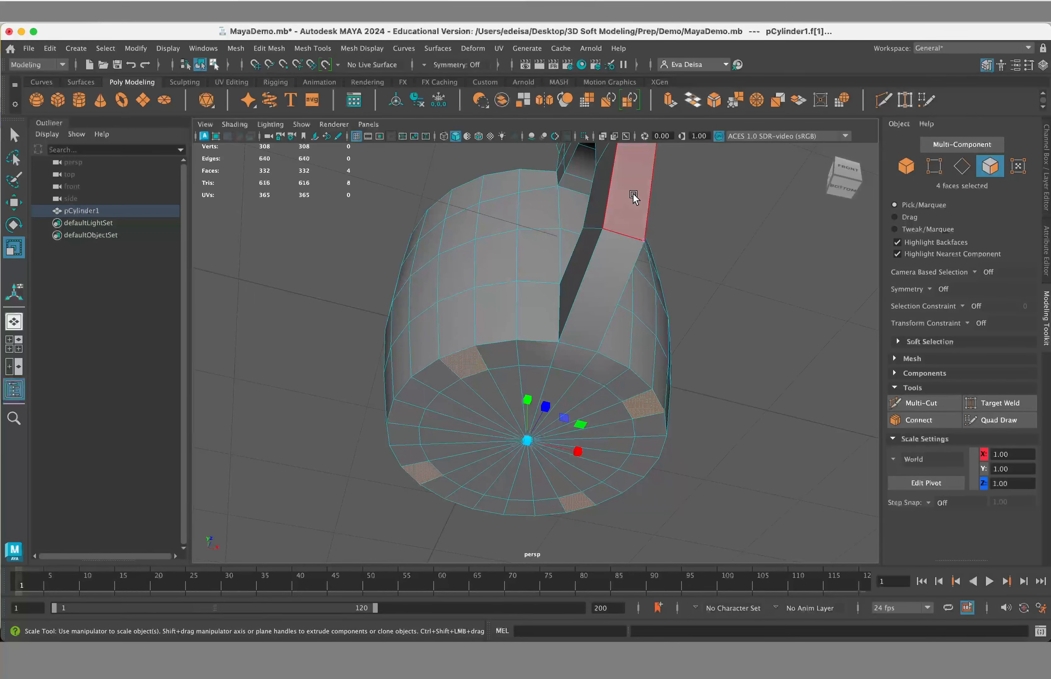
key(ctrl+e)
alt+drag(674, 475, 591, 455)
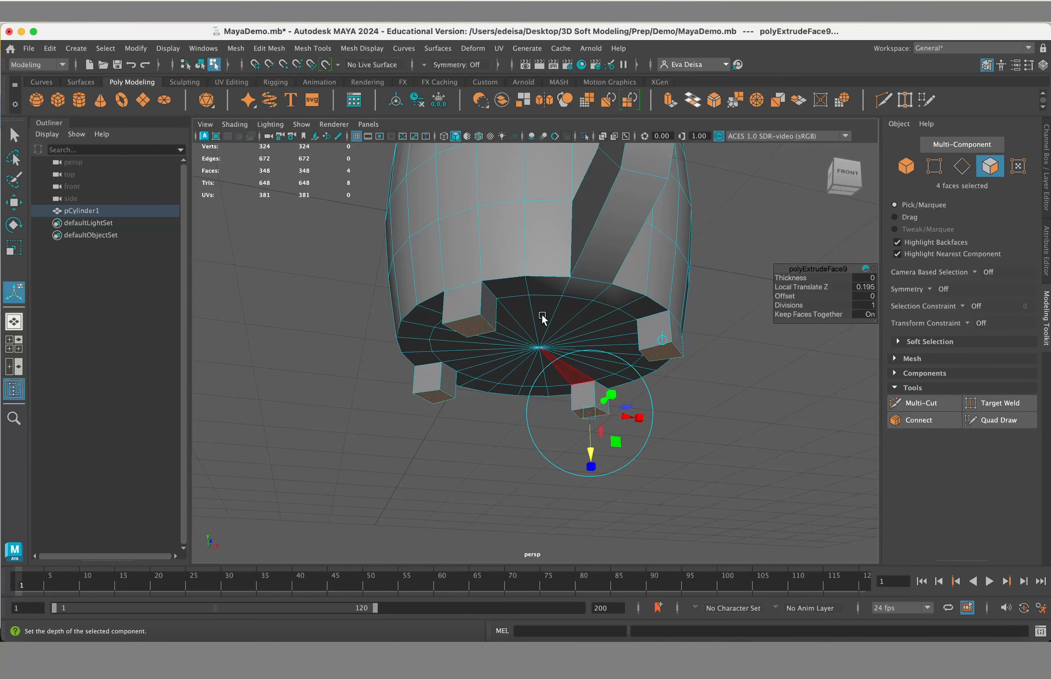
alt+drag(542, 316, 512, 339)
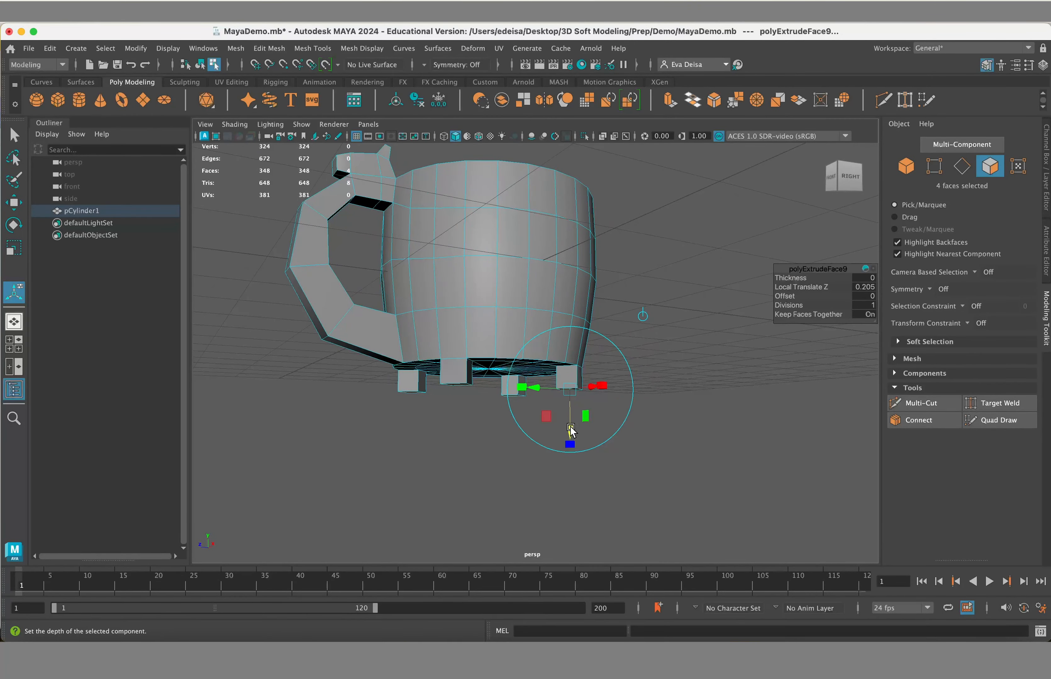
alt+drag(640, 410, 634, 375)
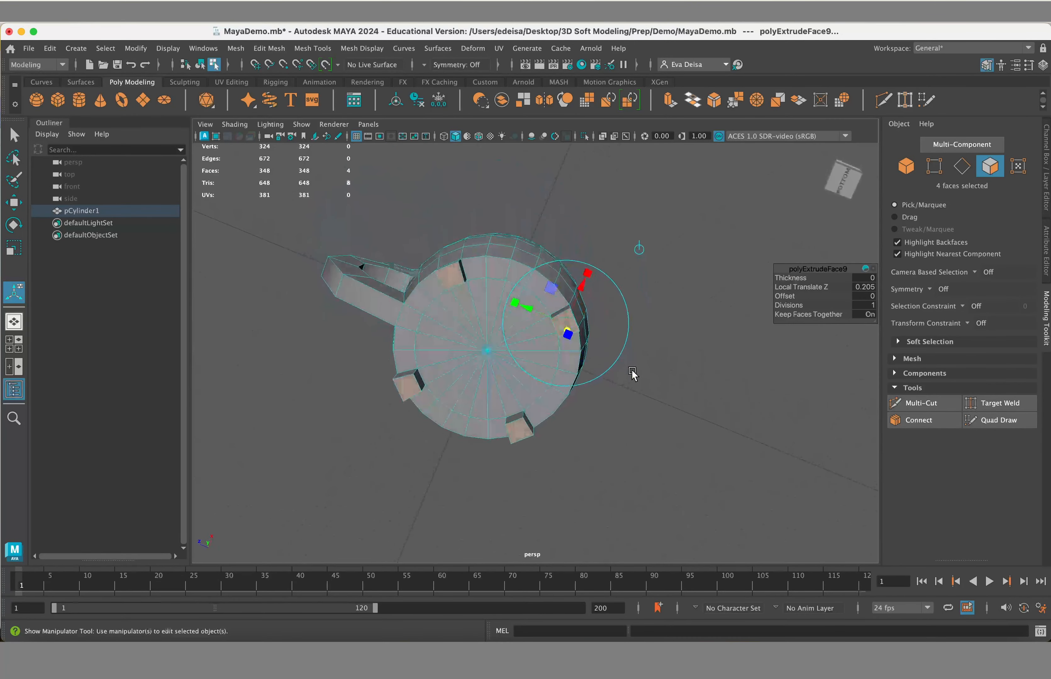
Step: Scale the end faces of all four feet inward, each around its own center, using the Scale tool's Component axis orientation
click(16, 255)
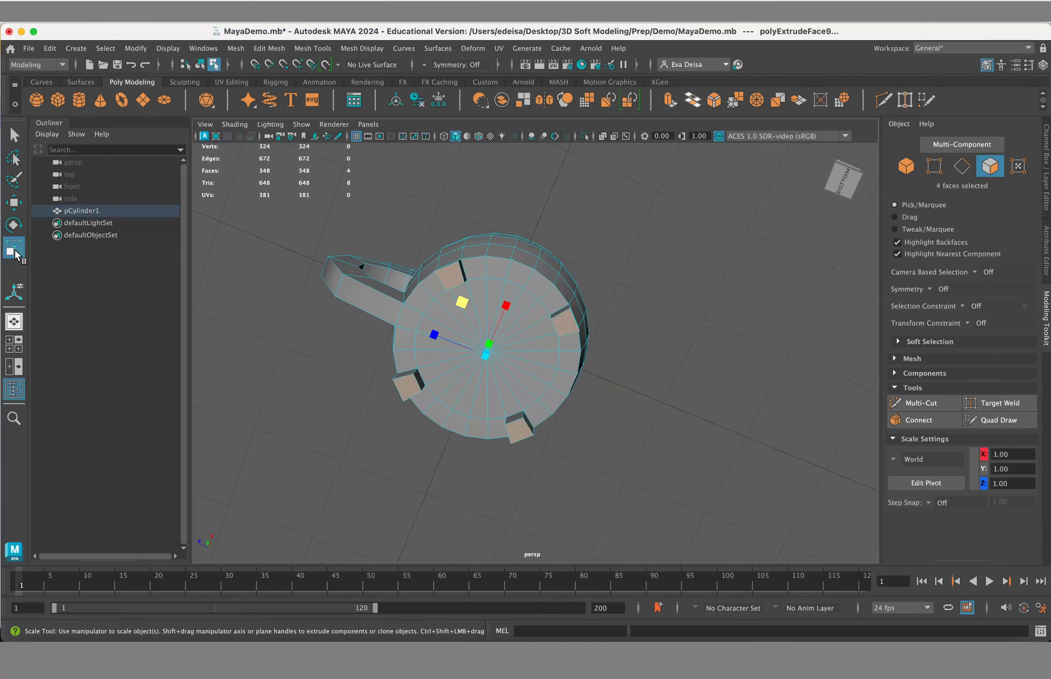
double_click(17, 255)
click(133, 177)
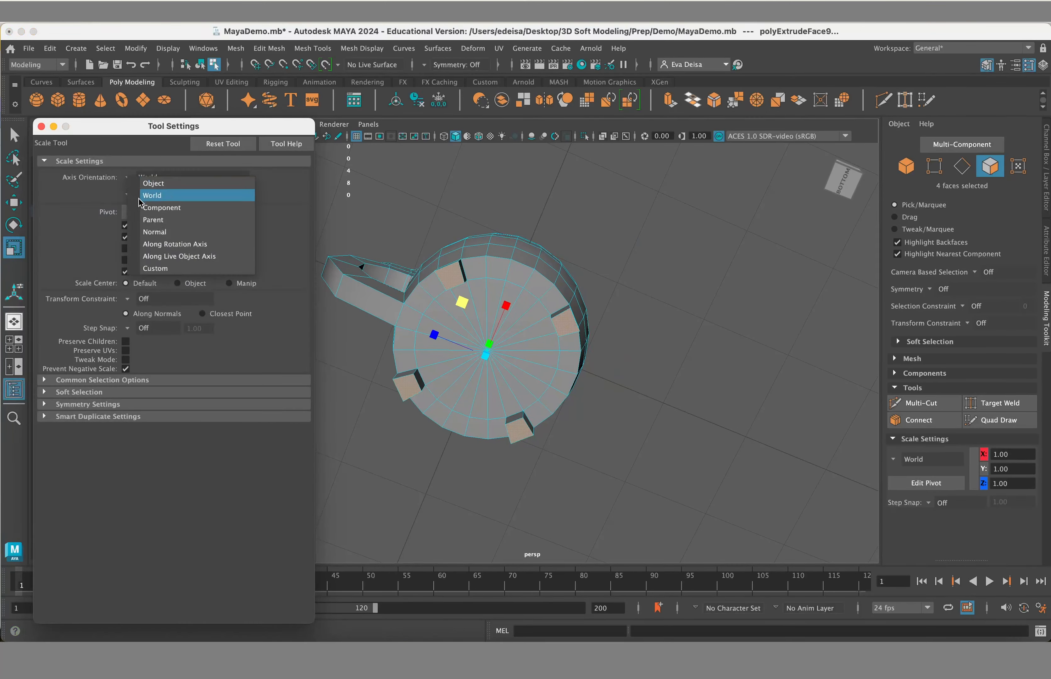
click(146, 208)
drag(569, 321, 543, 322)
alt+drag(509, 279, 443, 266)
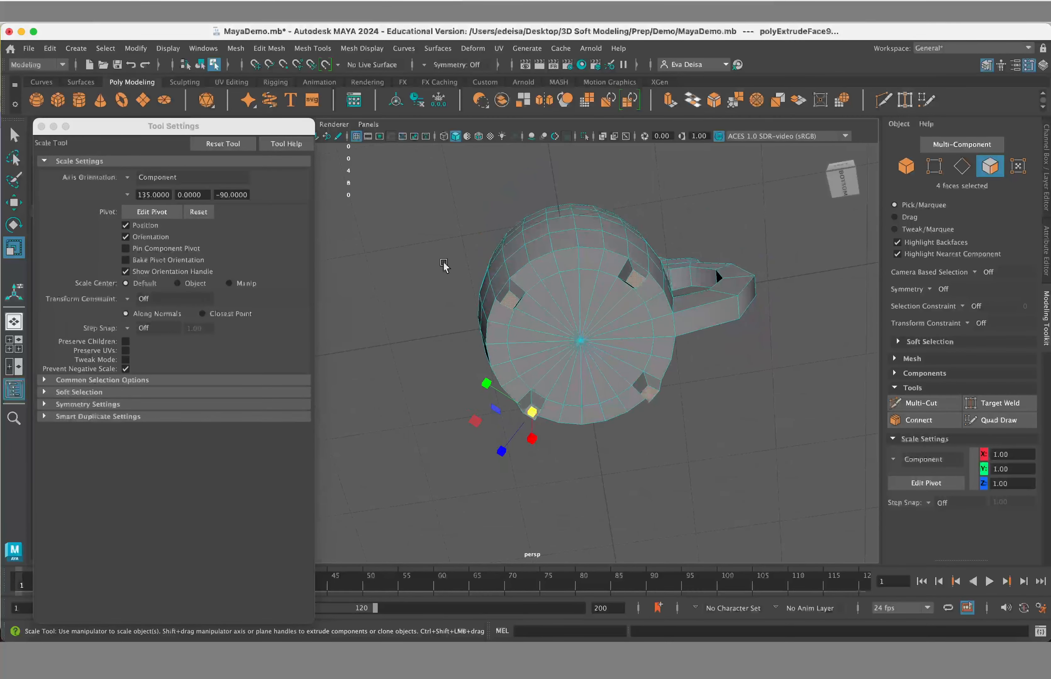
Step: Set the Scale tool's axis orientation back to World and close the tool's settings
click(139, 184)
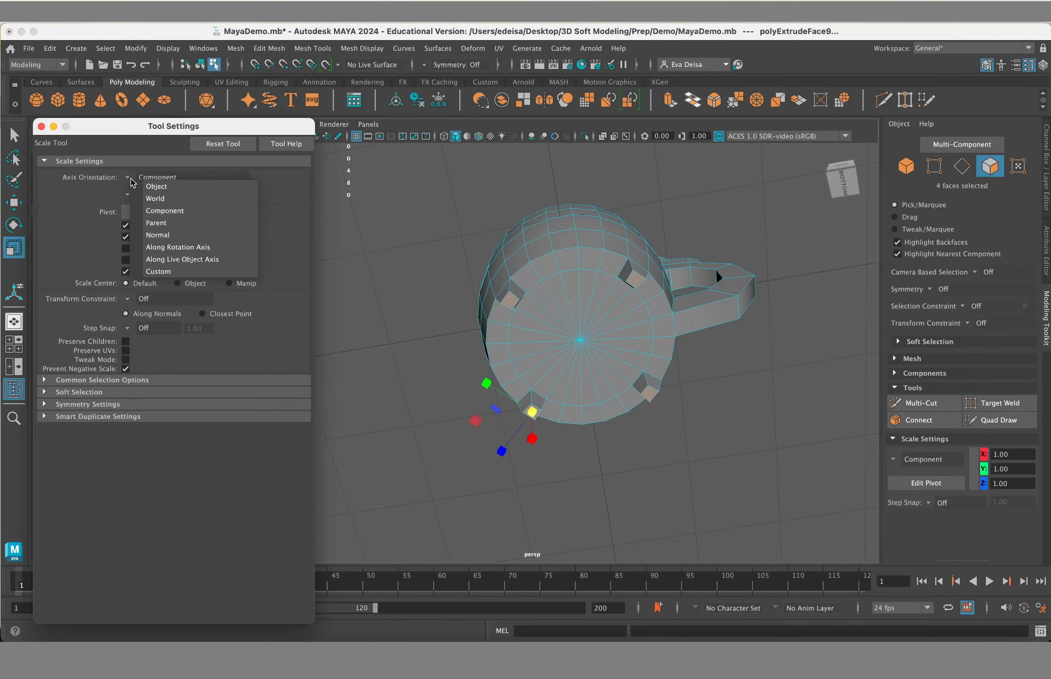
click(148, 186)
click(135, 179)
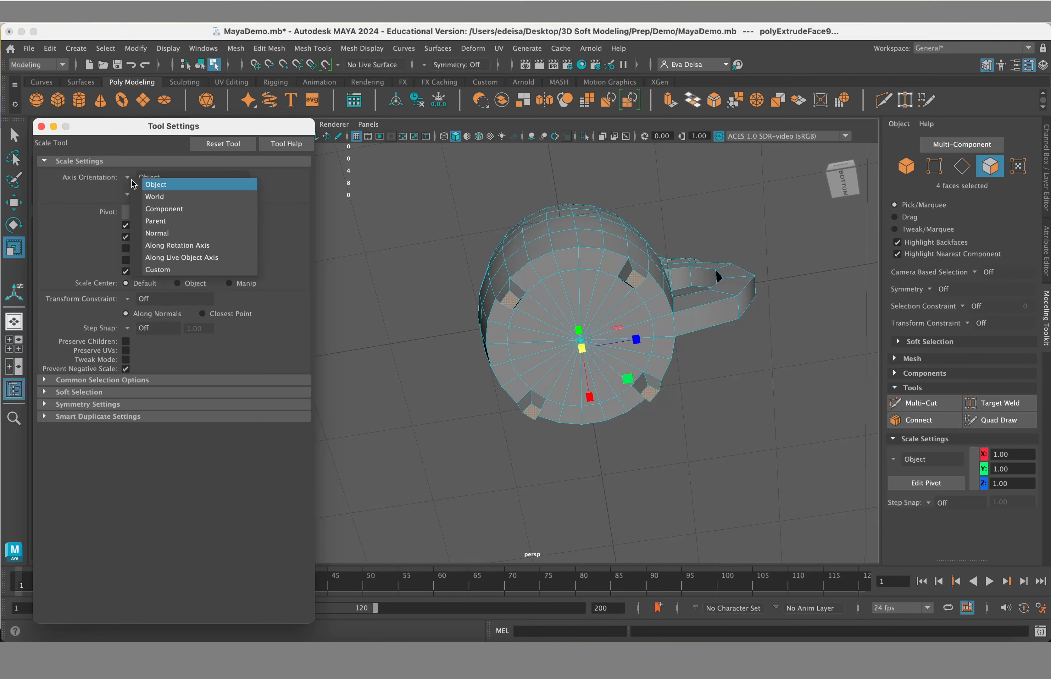
click(139, 194)
click(41, 127)
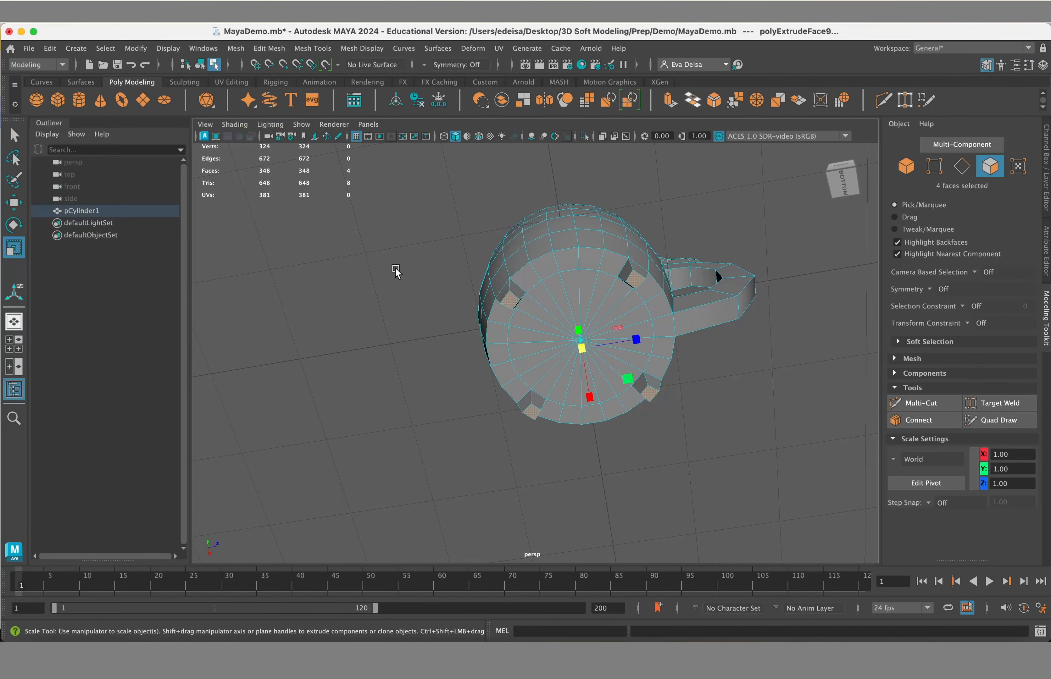
Step: Clear the face selection and examine the tapered feet up close from the side and from underneath
click(397, 271)
alt+drag(396, 271, 481, 301)
alt+middle_drag(481, 301, 451, 275)
alt+right_drag(452, 275, 508, 254)
alt+drag(508, 255, 512, 264)
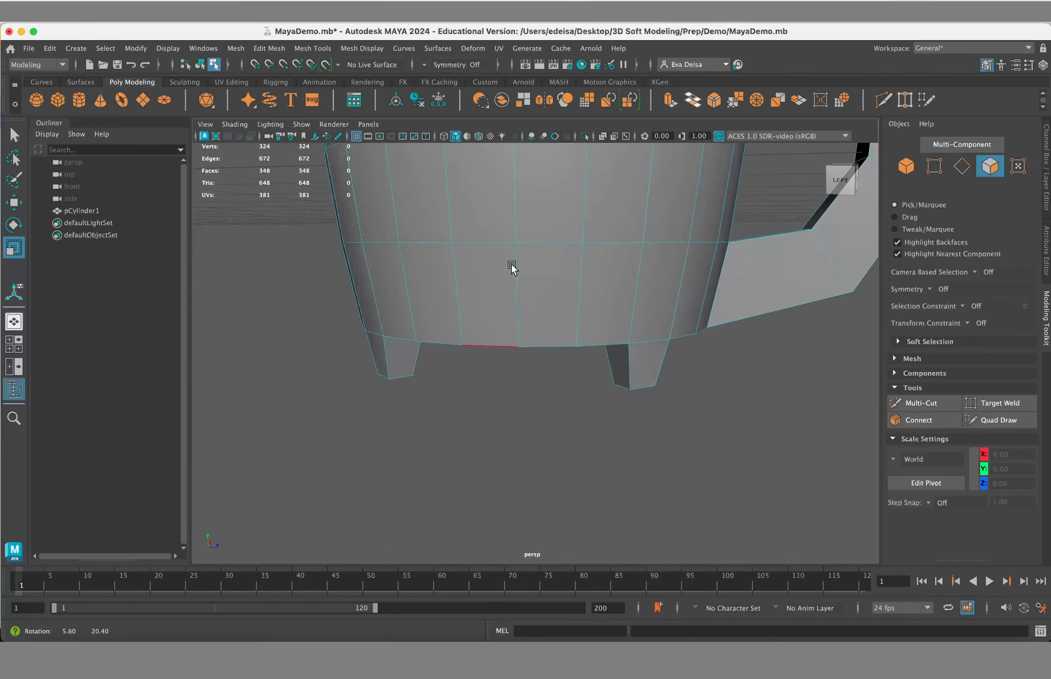
alt+middle_drag(512, 264, 508, 230)
alt+right_drag(508, 230, 523, 222)
alt+middle_drag(523, 222, 584, 309)
alt+right_drag(585, 309, 597, 317)
alt+drag(597, 317, 538, 317)
Step: Switch to edge selection, try picking an end edge of one foot, and clear the selection
right_drag(483, 273, 482, 309)
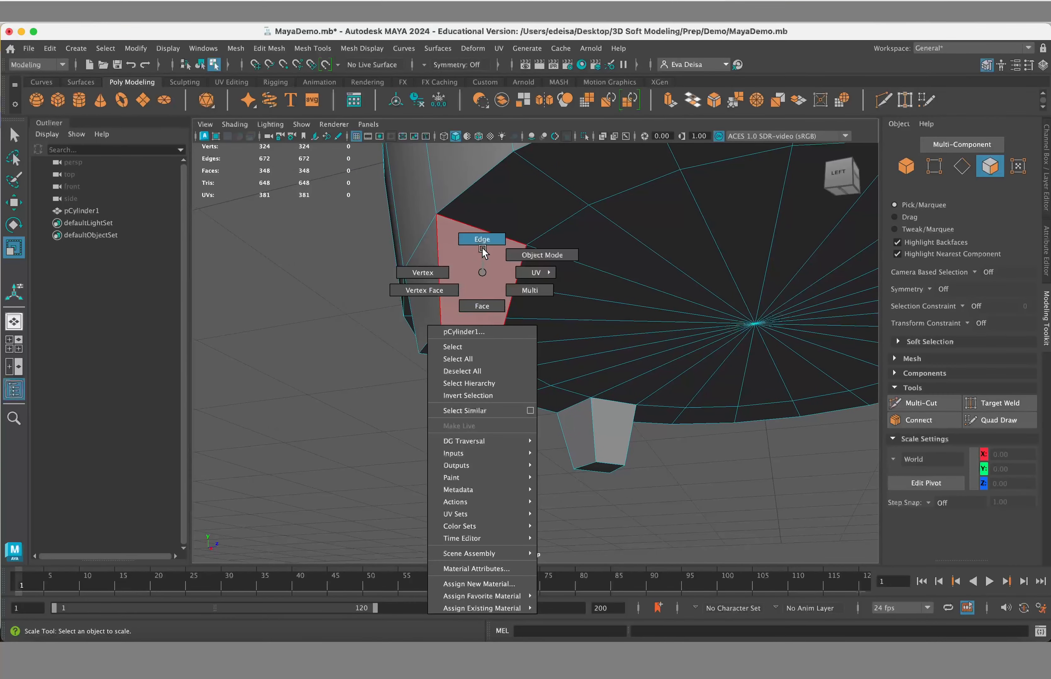
right_drag(484, 252, 483, 246)
click(462, 327)
alt+drag(462, 327, 420, 251)
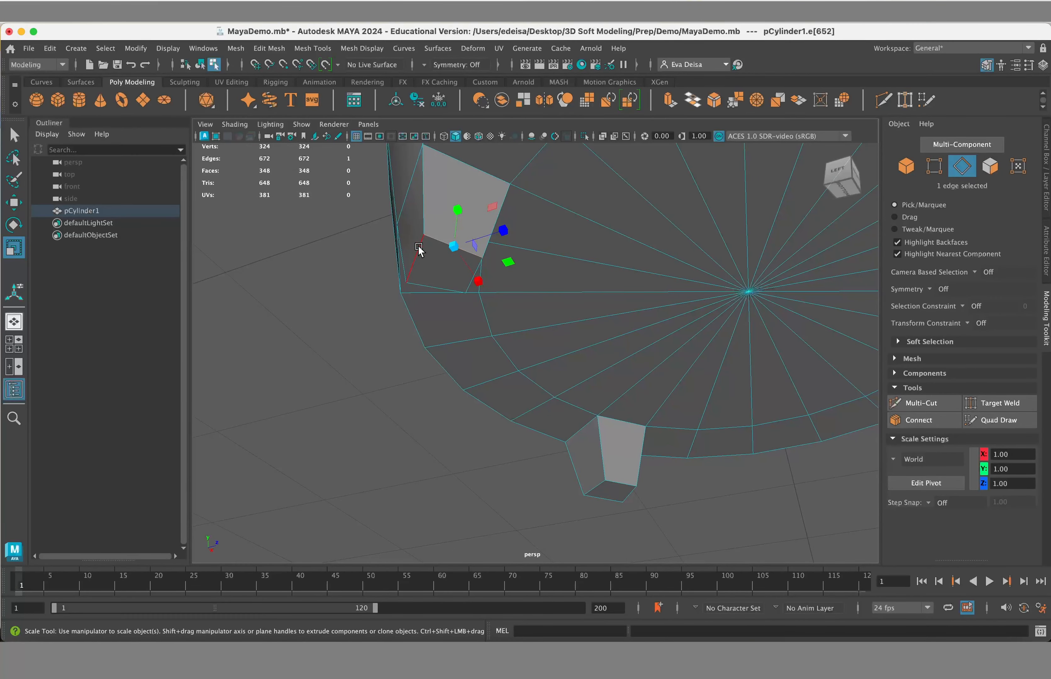
click(420, 251)
alt+drag(451, 296, 336, 339)
click(412, 487)
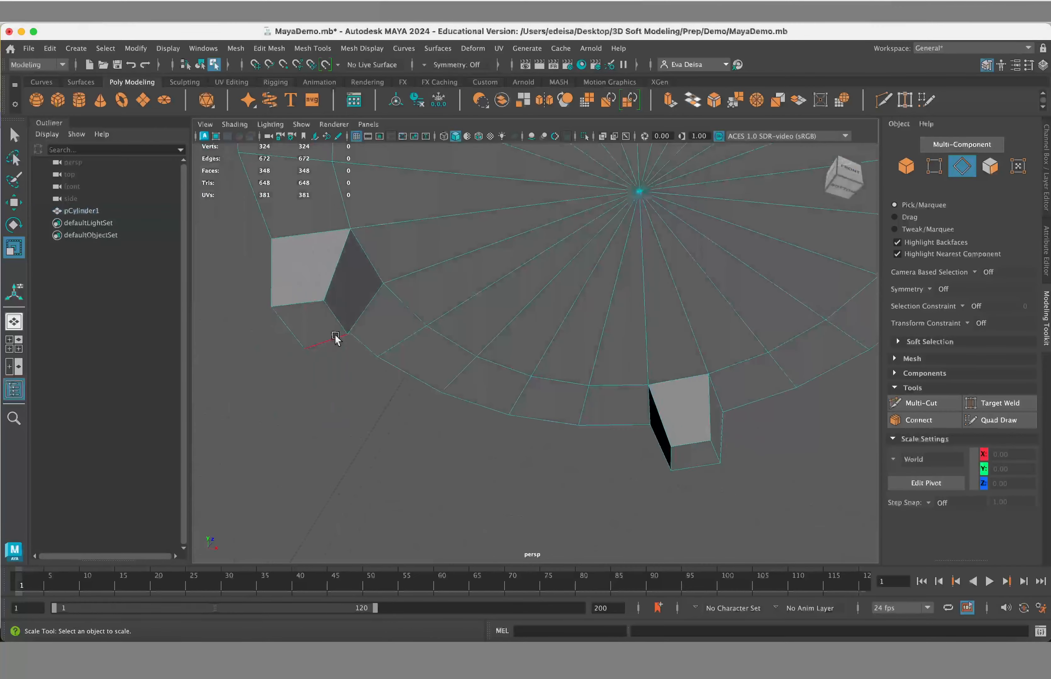
click(335, 339)
click(371, 373)
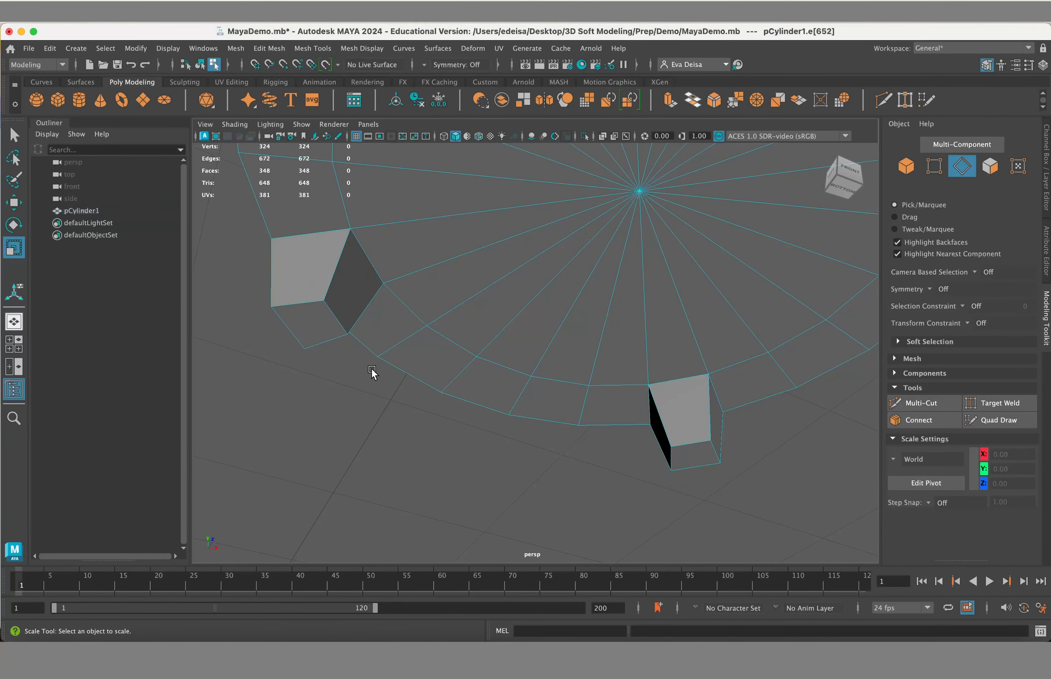
Step: Preview the mesh smoothed, examine the feet's shape from several sides, and return to the unsmoothed display
key(3)
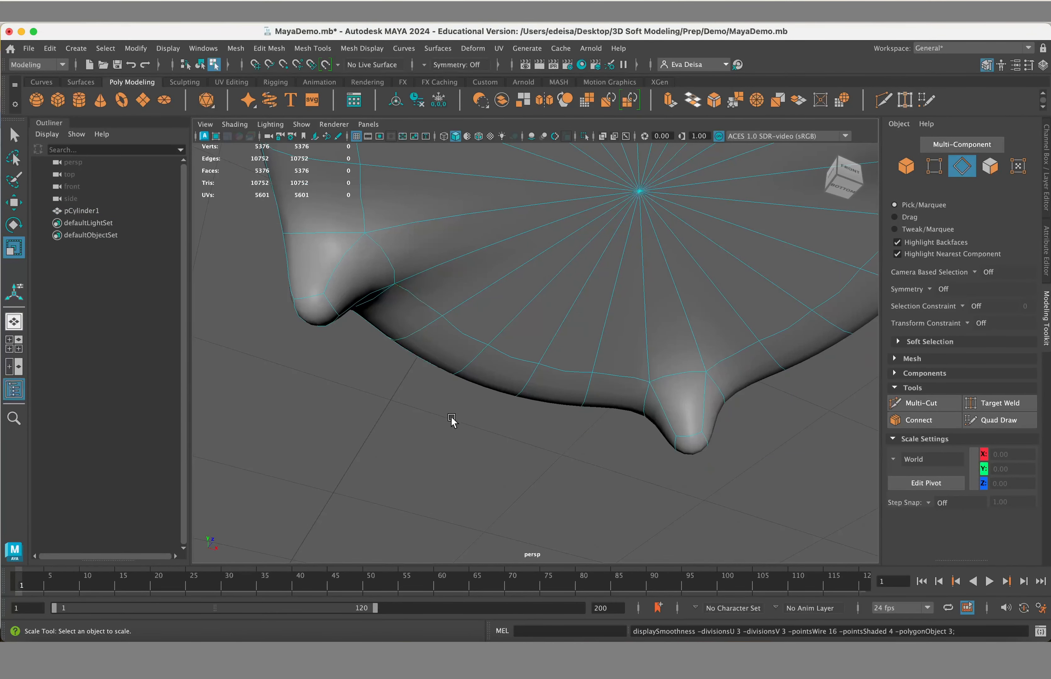
alt+drag(452, 420, 646, 235)
alt+drag(712, 256, 685, 441)
scroll(626, 326, up, 8)
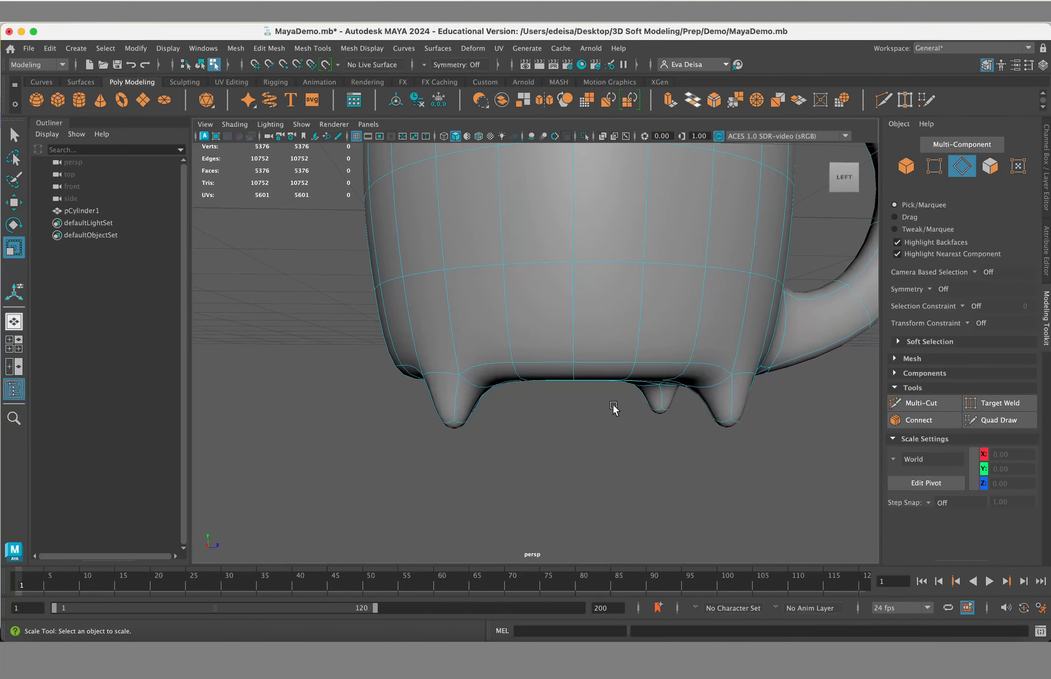
alt+drag(614, 408, 665, 337)
key(1)
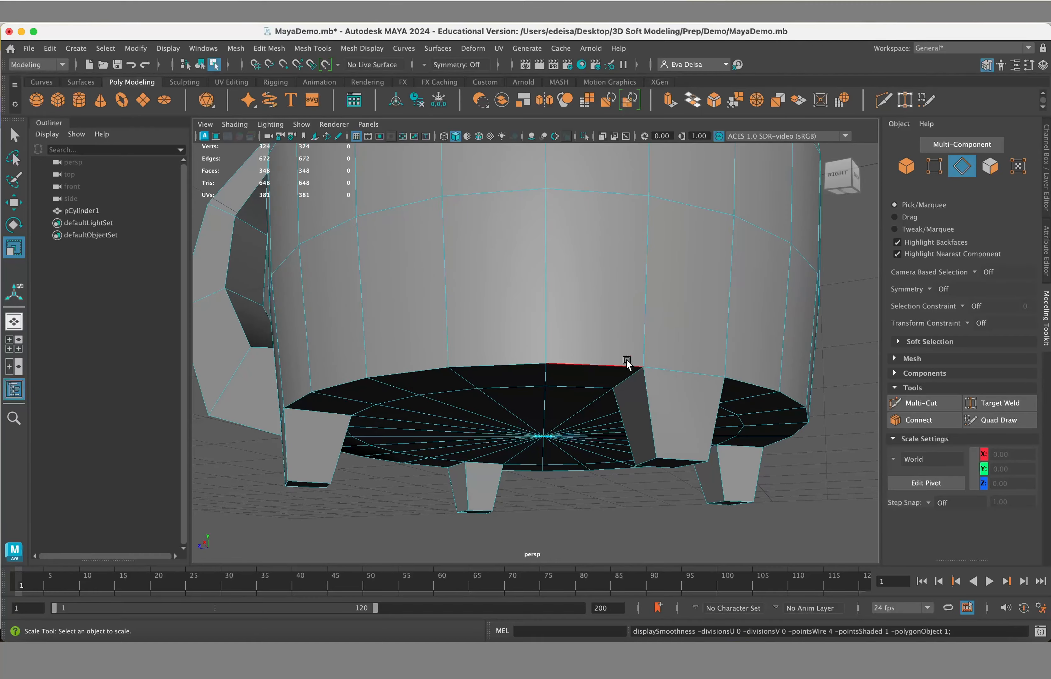
alt+drag(630, 439, 521, 370)
click(482, 376)
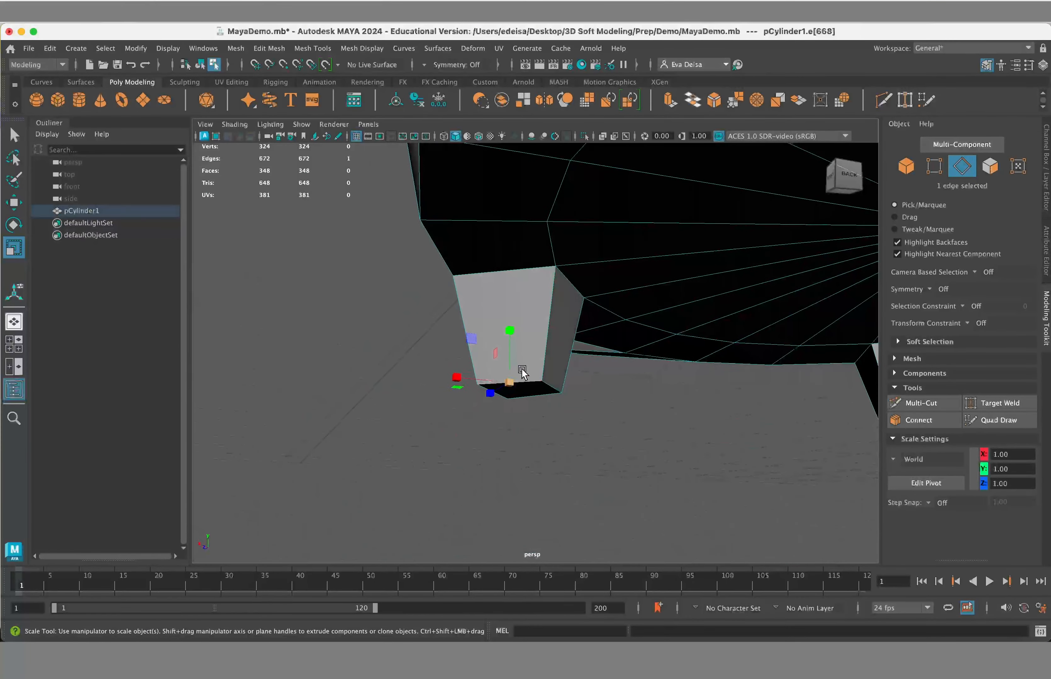
shift+click(552, 383)
click(516, 401)
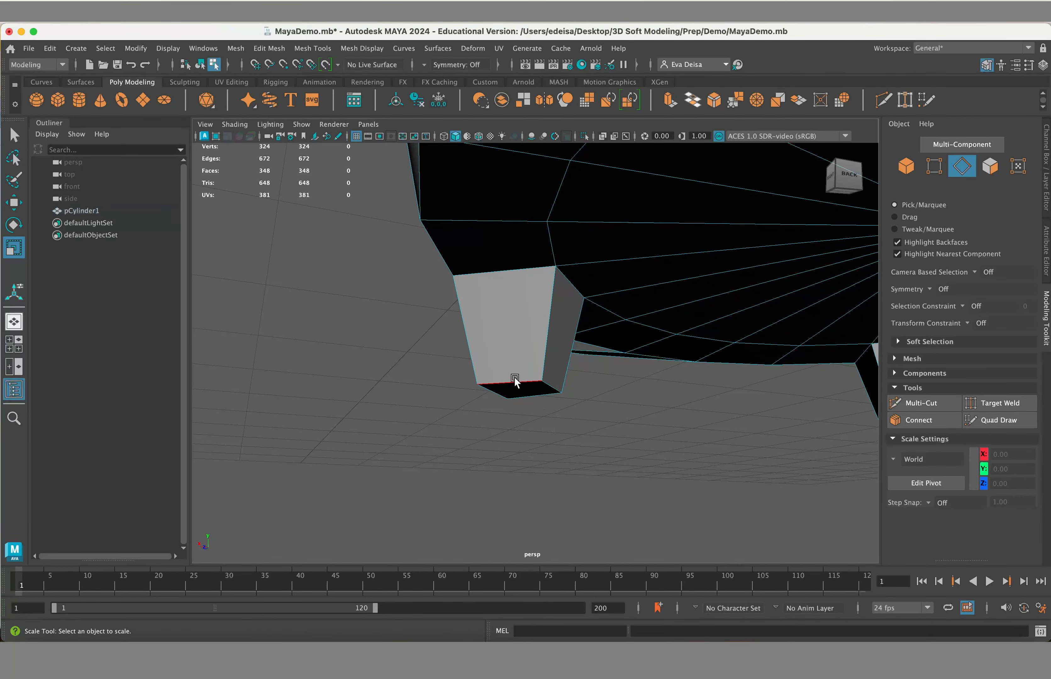
Step: Select the four edges around the end face of the first foot
click(517, 382)
shift+click(543, 400)
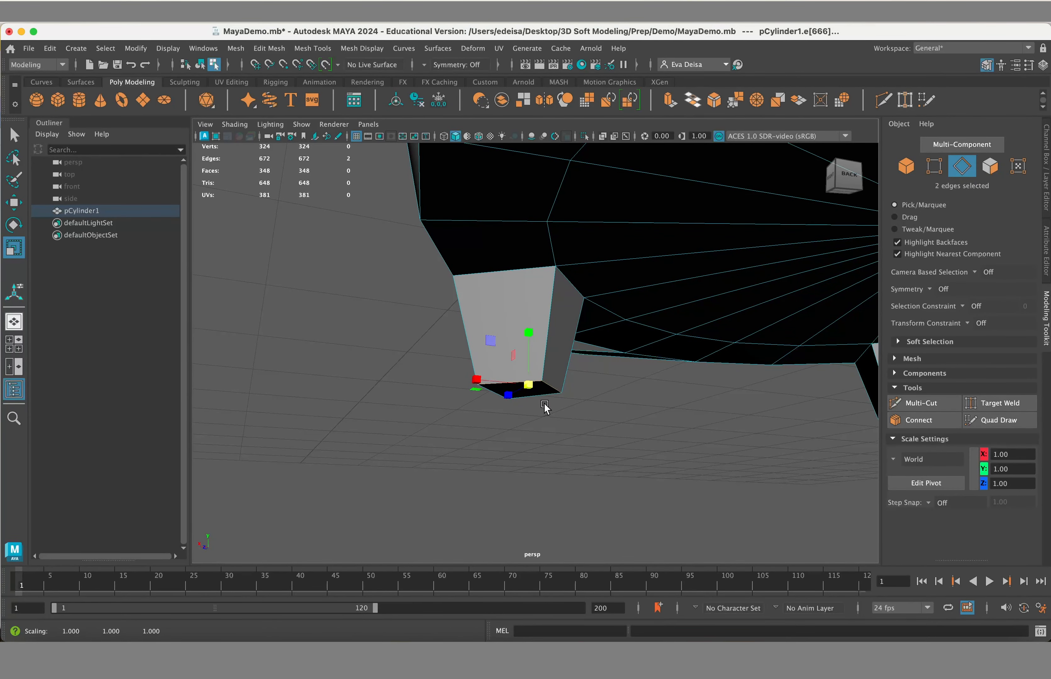
click(551, 388)
alt+drag(607, 387, 568, 310)
click(544, 215)
shift+click(646, 250)
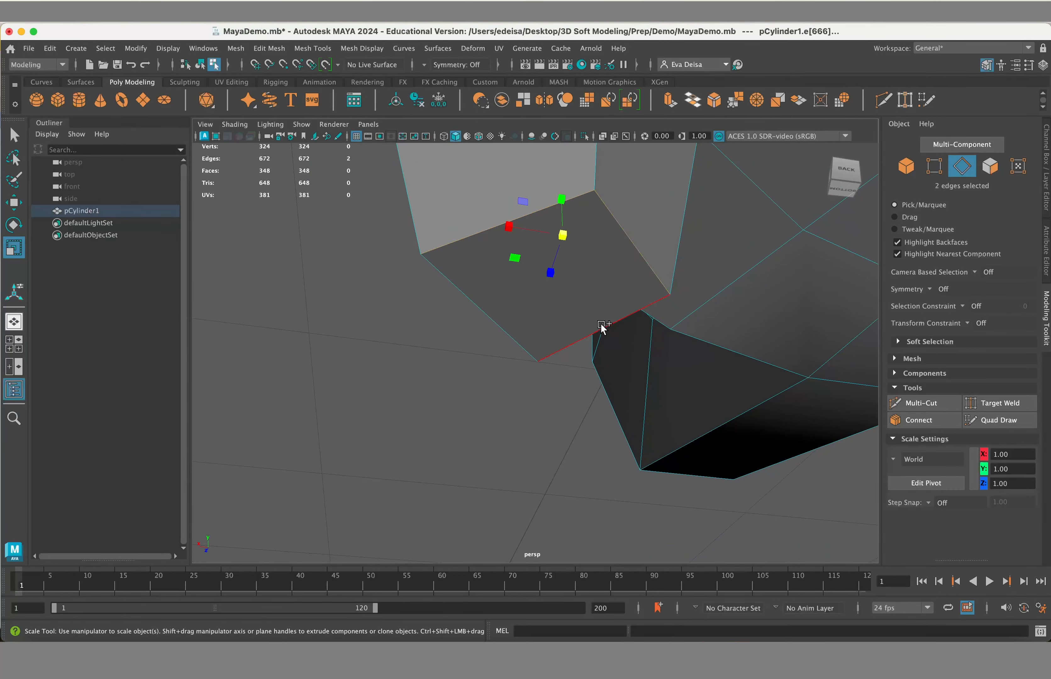
shift+click(562, 334)
shift+click(518, 342)
Step: Add the four end-face edges of each of the other three feet to the edge selection
scroll(616, 358, down, 5)
alt+drag(617, 358, 676, 298)
shift+click(744, 299)
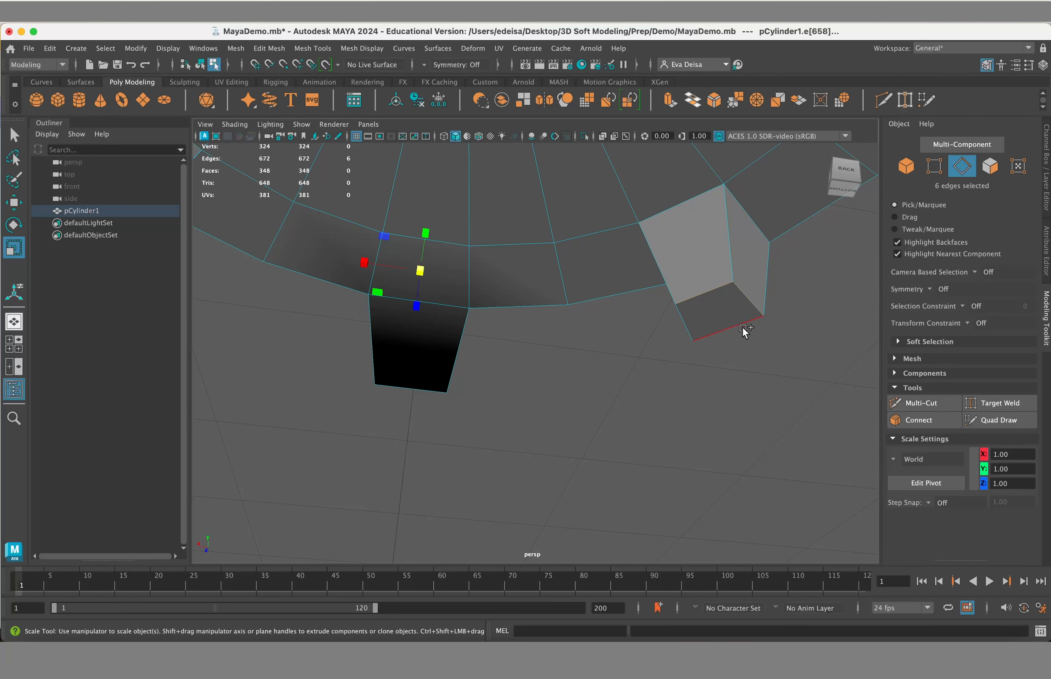
alt+drag(770, 325, 569, 327)
shift+click(552, 326)
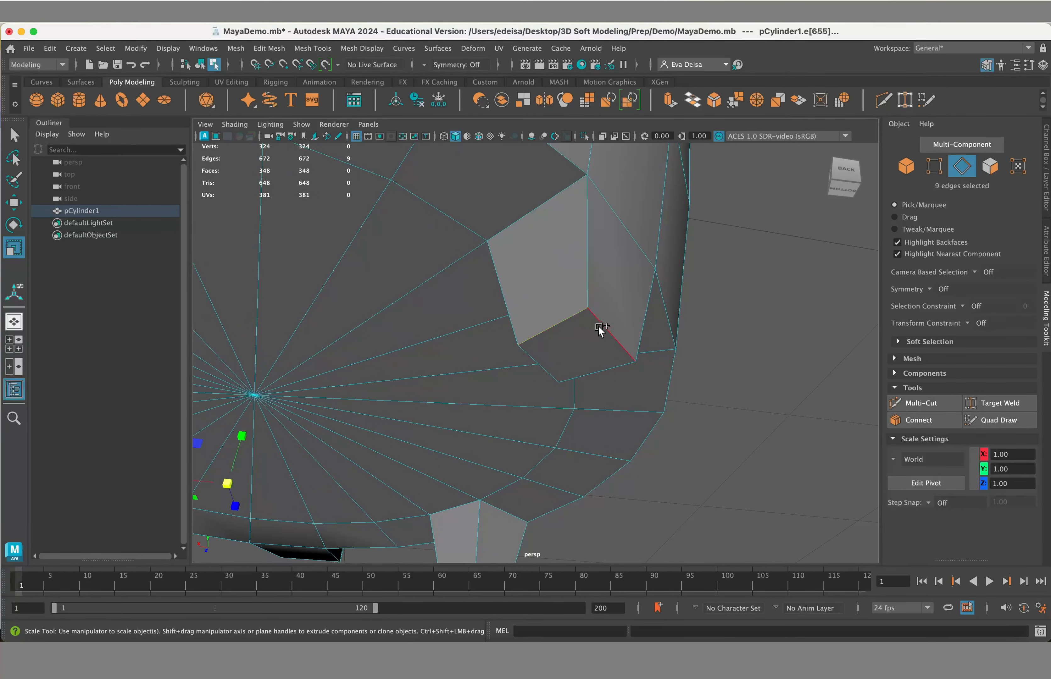
shift+click(605, 329)
shift+click(605, 369)
shift+click(540, 367)
alt+drag(539, 367, 468, 375)
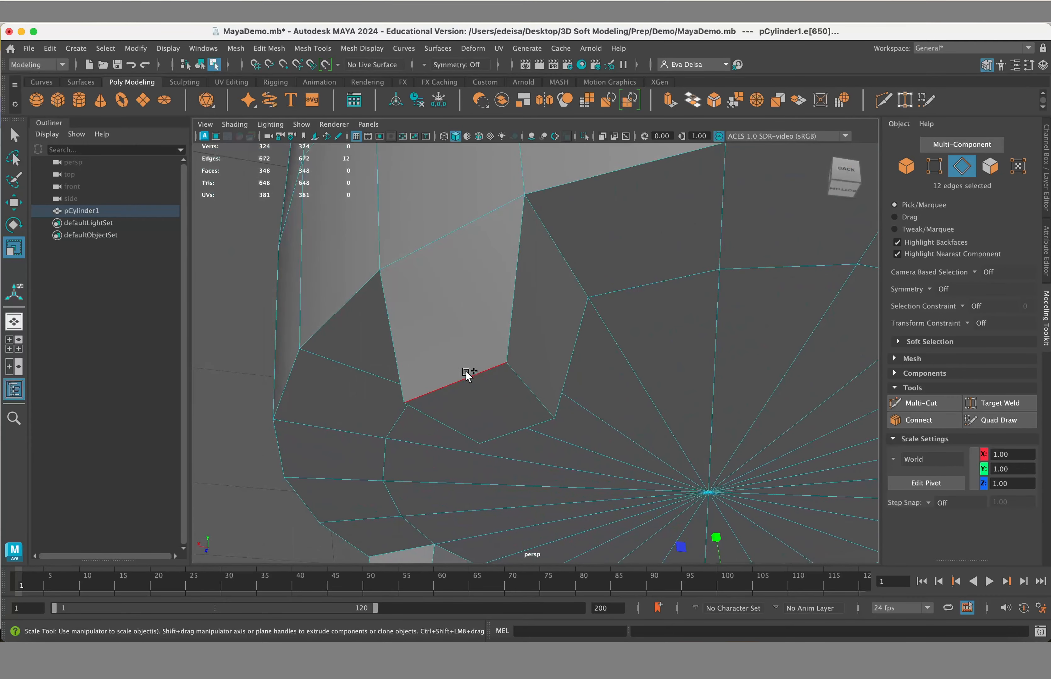
shift+click(471, 435)
shift+click(510, 427)
Step: Bevel the 16 selected foot edges with a Fraction of 0.233 and 2 segments
alt+drag(527, 391, 502, 311)
scroll(502, 311, up, 4)
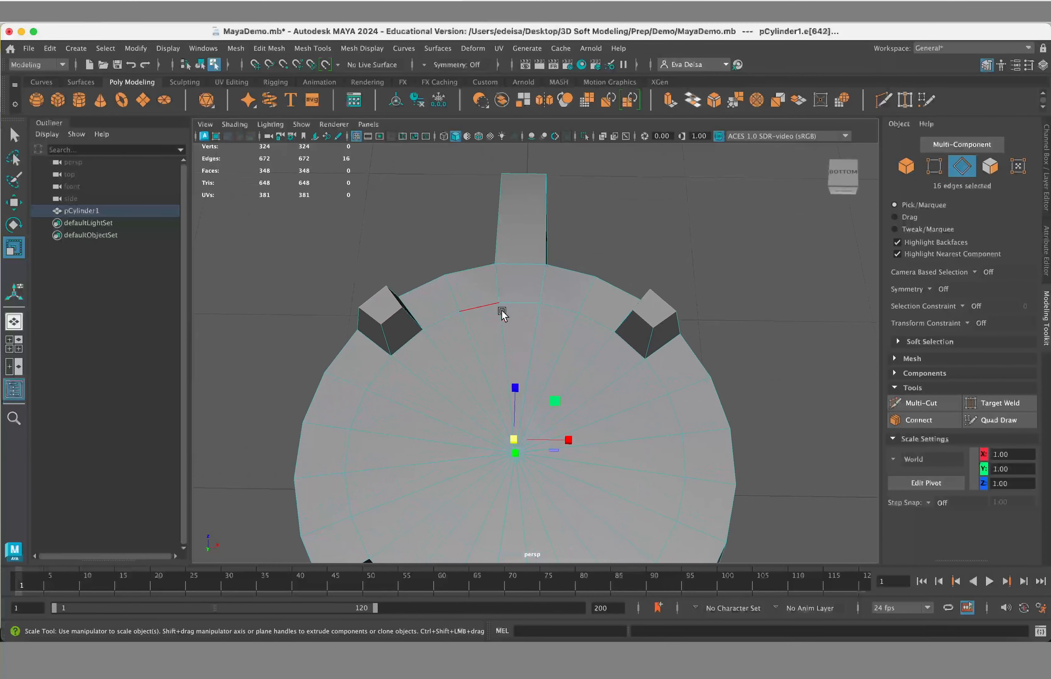
alt+middle_drag(502, 312, 587, 210)
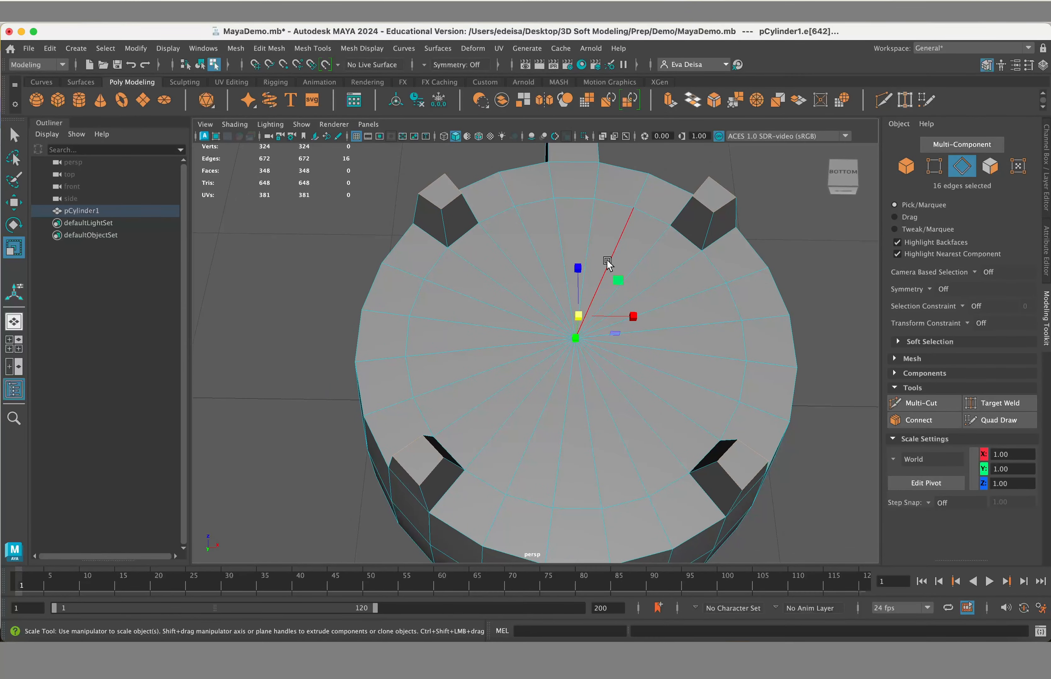
shift+right_drag(609, 264, 662, 264)
scroll(681, 288, up, 5)
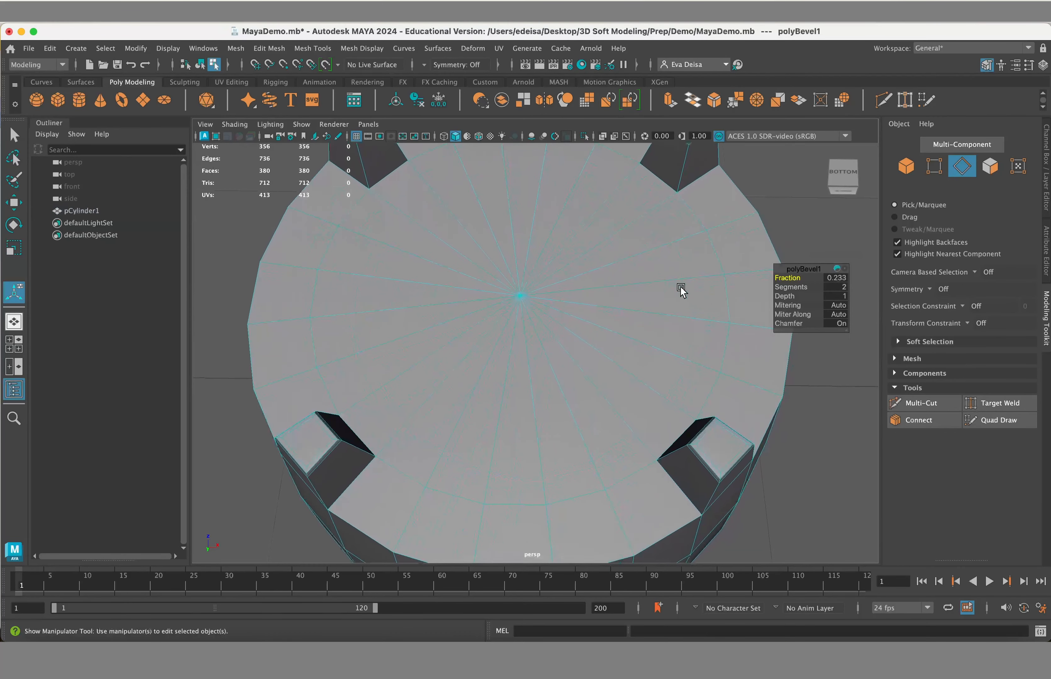
scroll(615, 291, up, 2)
alt+middle_drag(614, 290, 574, 383)
alt+drag(580, 381, 568, 328)
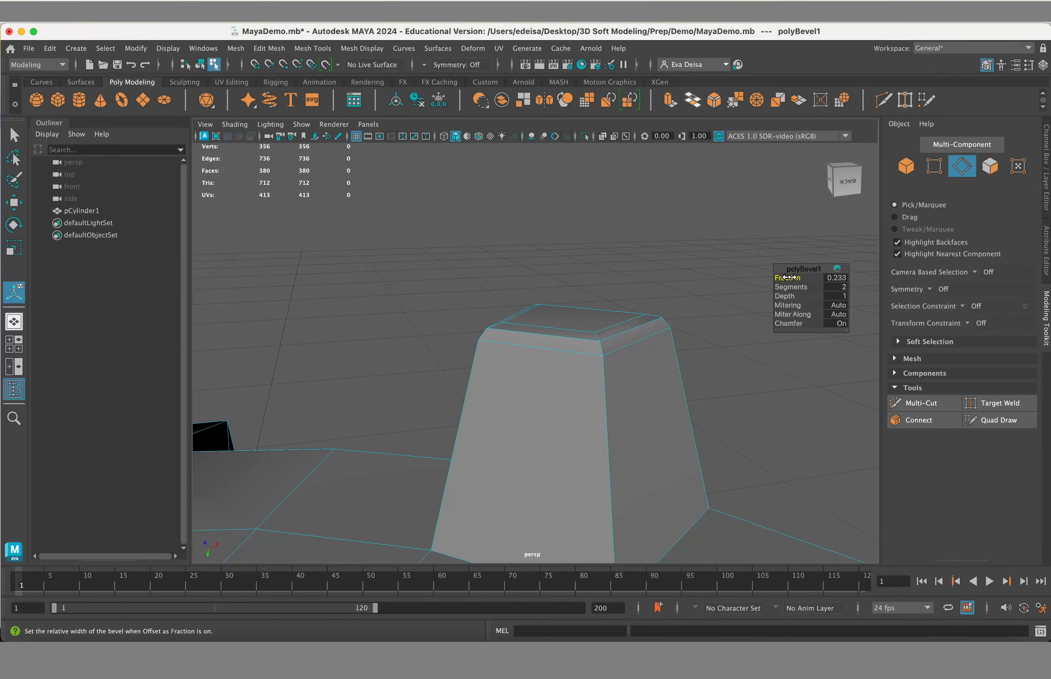
Step: Examine a beveled foot in smooth preview and return to the unsmoothed display
key(3)
scroll(612, 387, up, 5)
scroll(612, 387, down, 10)
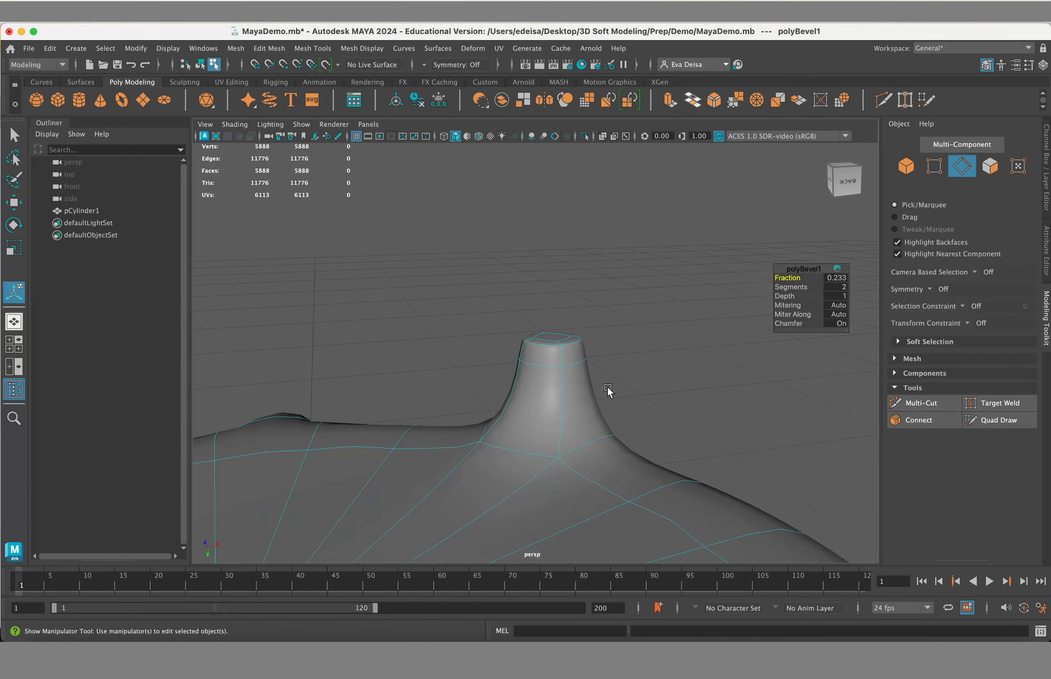
alt+drag(611, 387, 560, 332)
alt+middle_drag(560, 331, 601, 279)
scroll(601, 278, up, 8)
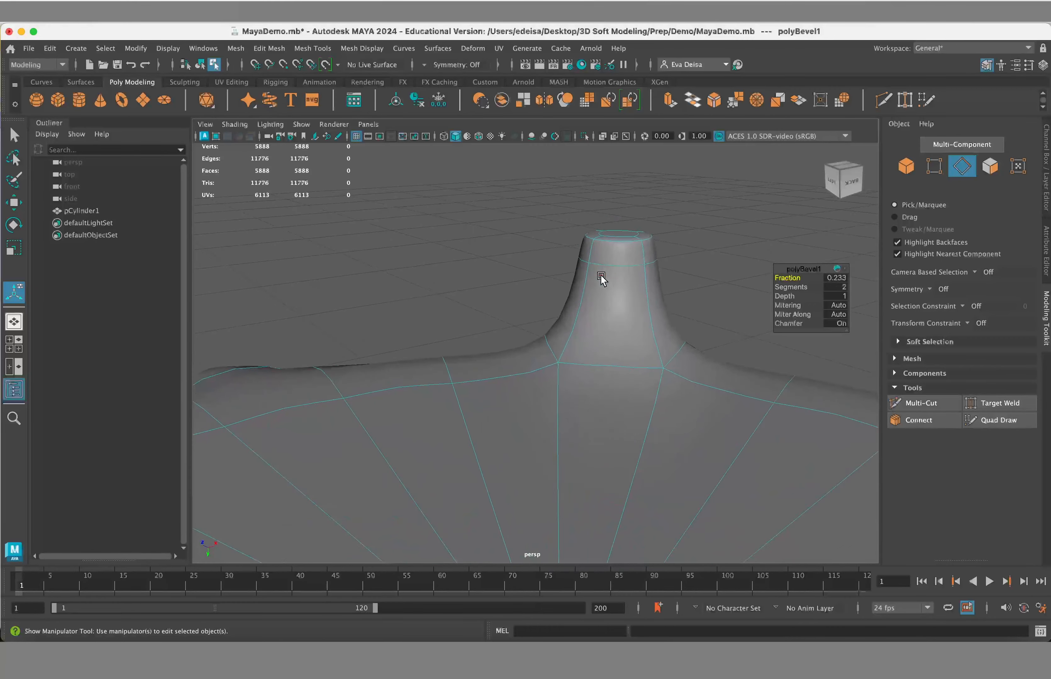
key(1)
alt+drag(671, 312, 623, 323)
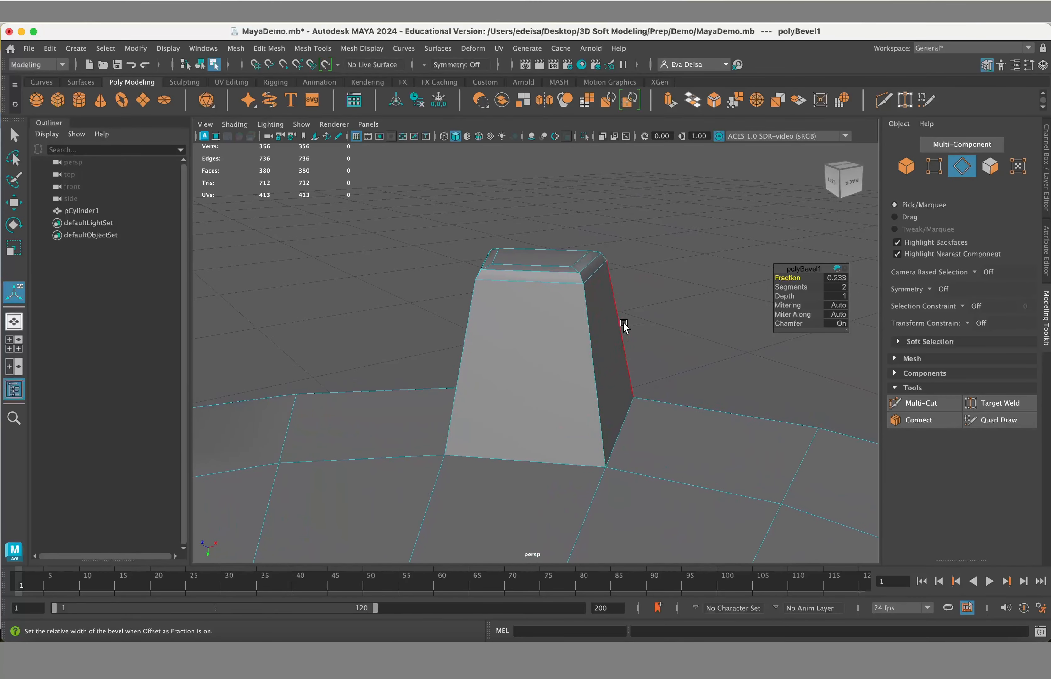
Step: Try a bevel Fraction of 0.05 on the feet in smooth preview, and settle on 0.1
click(841, 278)
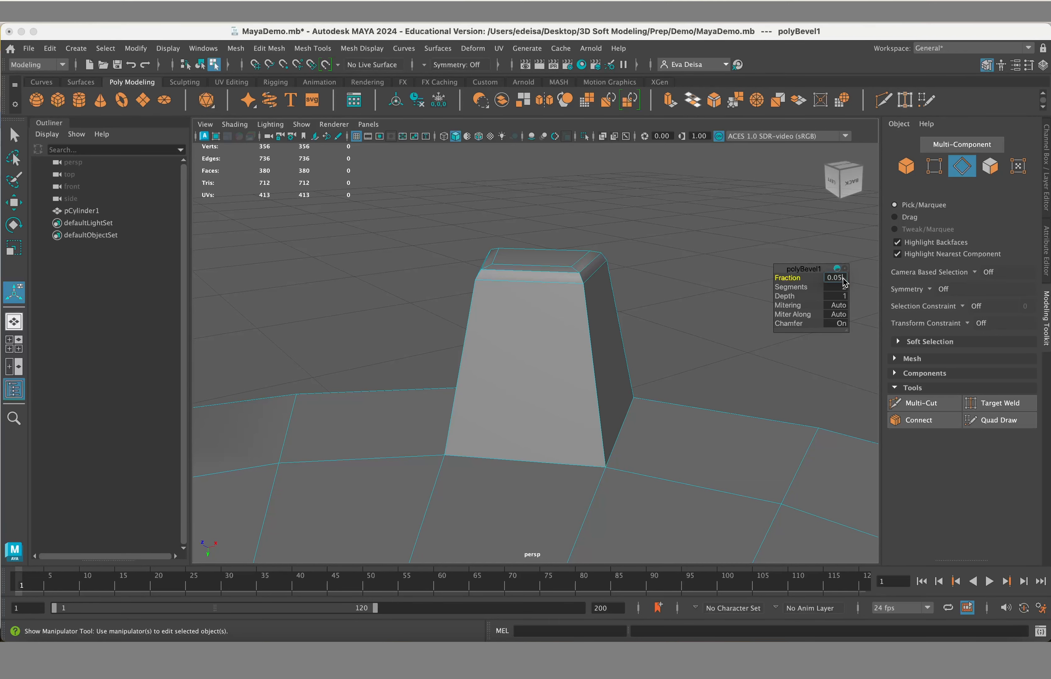
key(3)
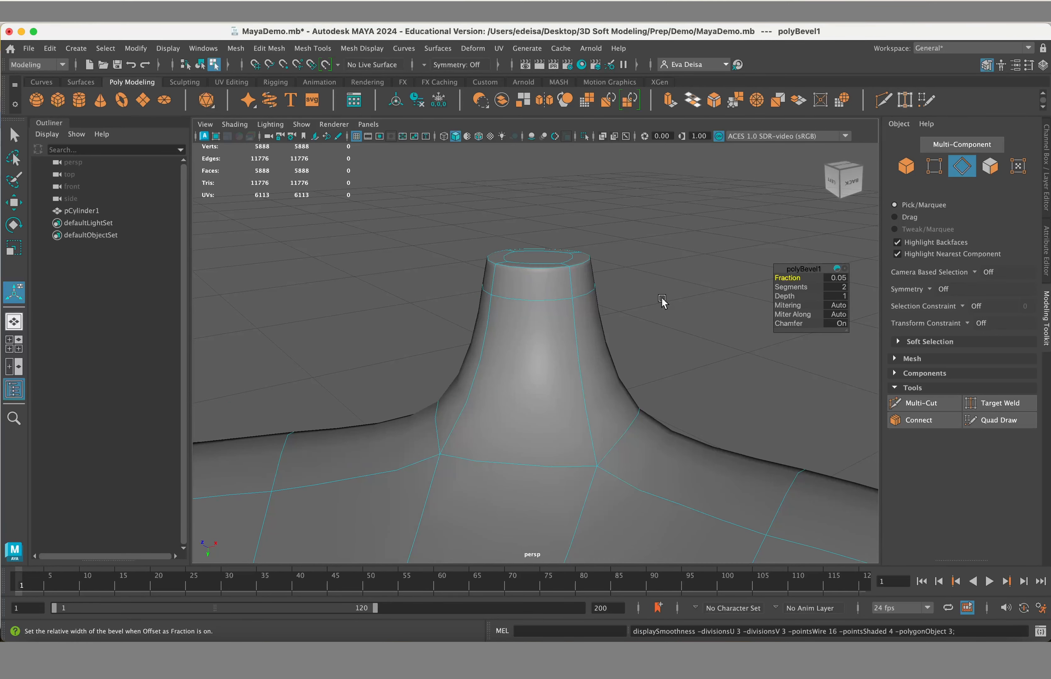
scroll(670, 361, down, 10)
scroll(670, 362, up, 4)
scroll(655, 348, up, 10)
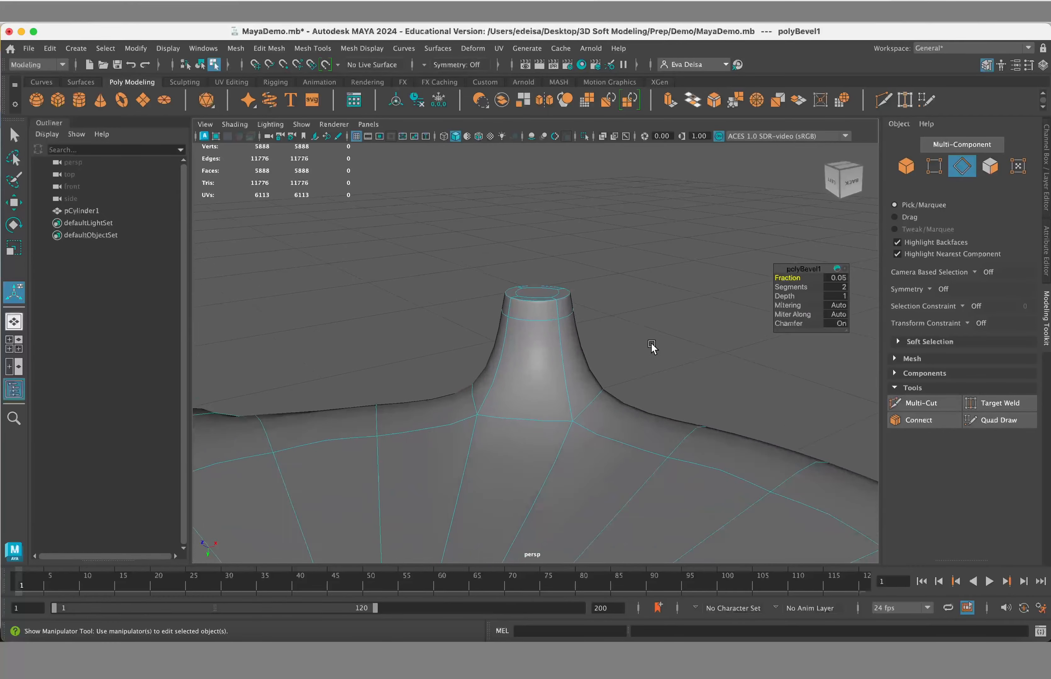
scroll(654, 346, down, 6)
alt+drag(654, 346, 547, 368)
scroll(551, 362, down, 6)
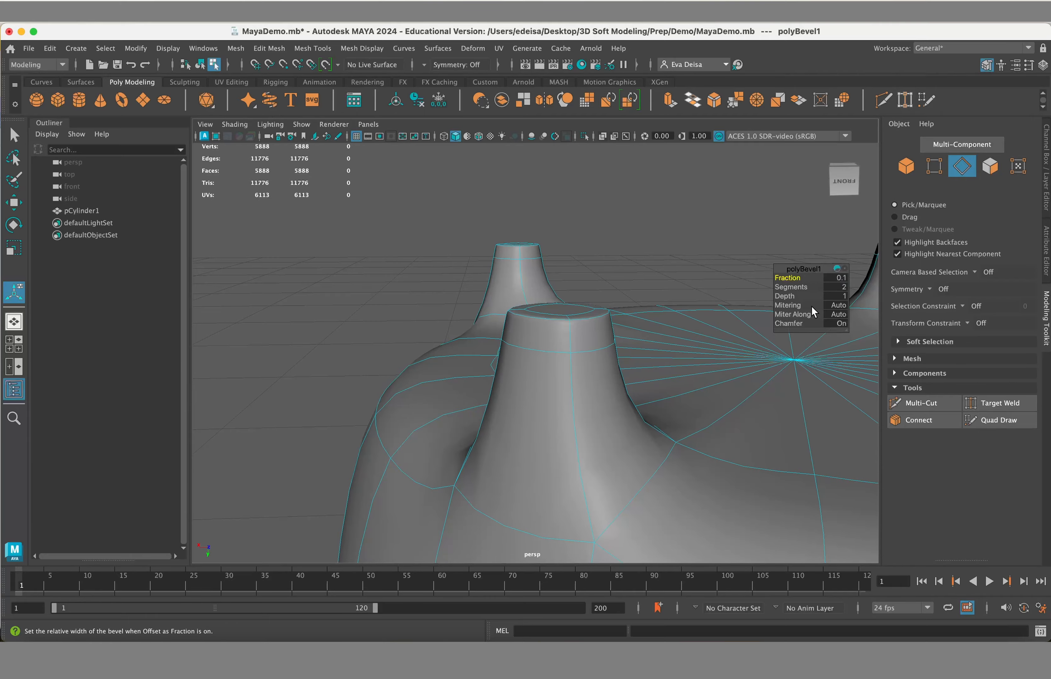
Step: Return to object mode and examine the smoothed feet and the whole cup
alt+drag(811, 307, 713, 322)
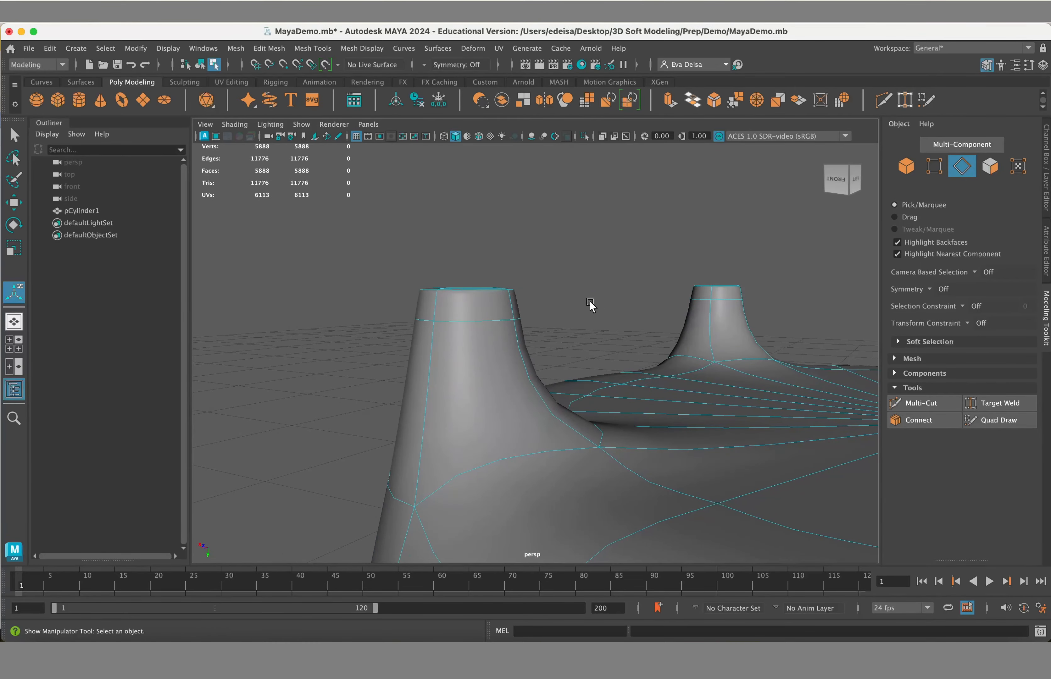
alt+drag(590, 302, 725, 291)
right_drag(745, 273, 812, 246)
click(812, 245)
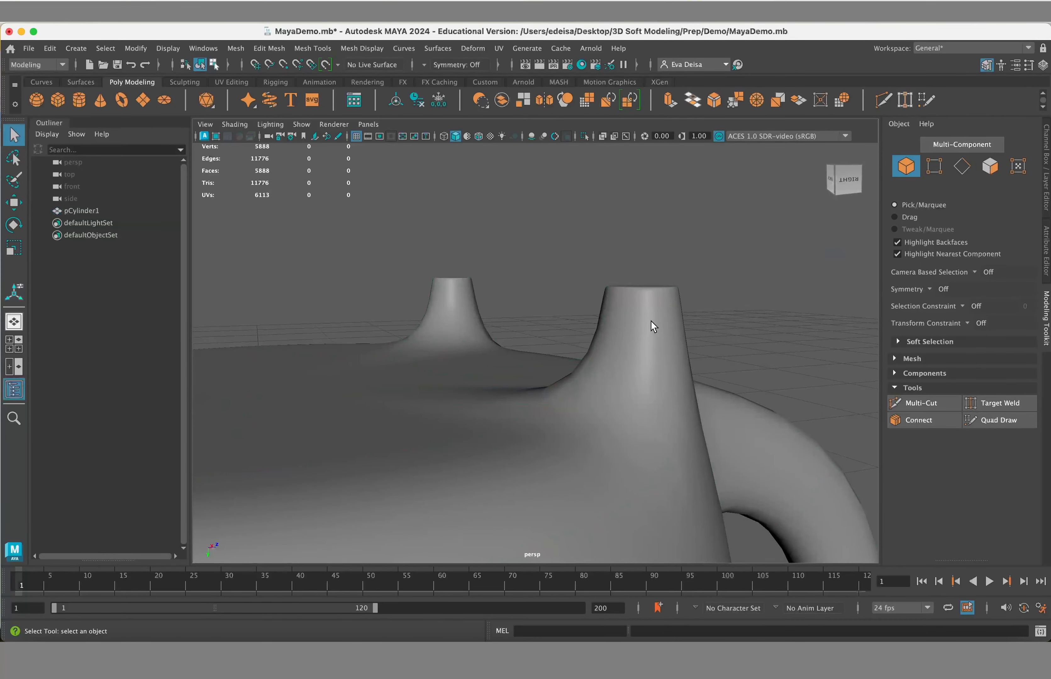
alt+drag(651, 322, 528, 319)
scroll(713, 348, down, 8)
scroll(686, 345, up, 5)
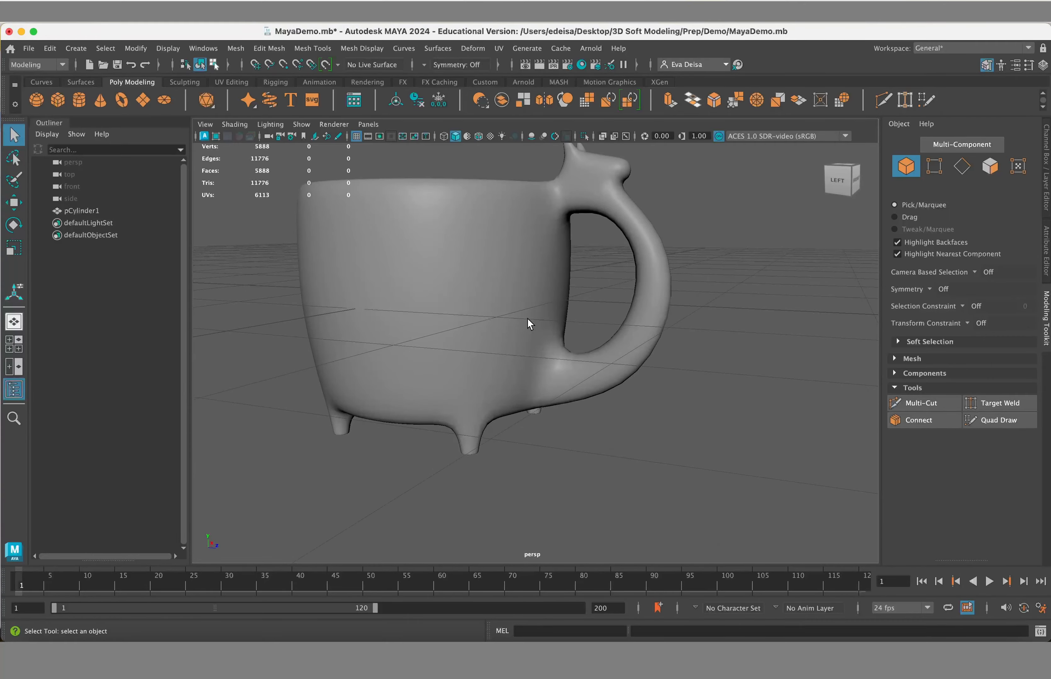
Step: Select the cup, turn off its smooth preview, and examine the feet from underneath and the whole cup from the side
click(528, 319)
key(1)
click(721, 353)
alt+drag(720, 354, 653, 281)
click(607, 320)
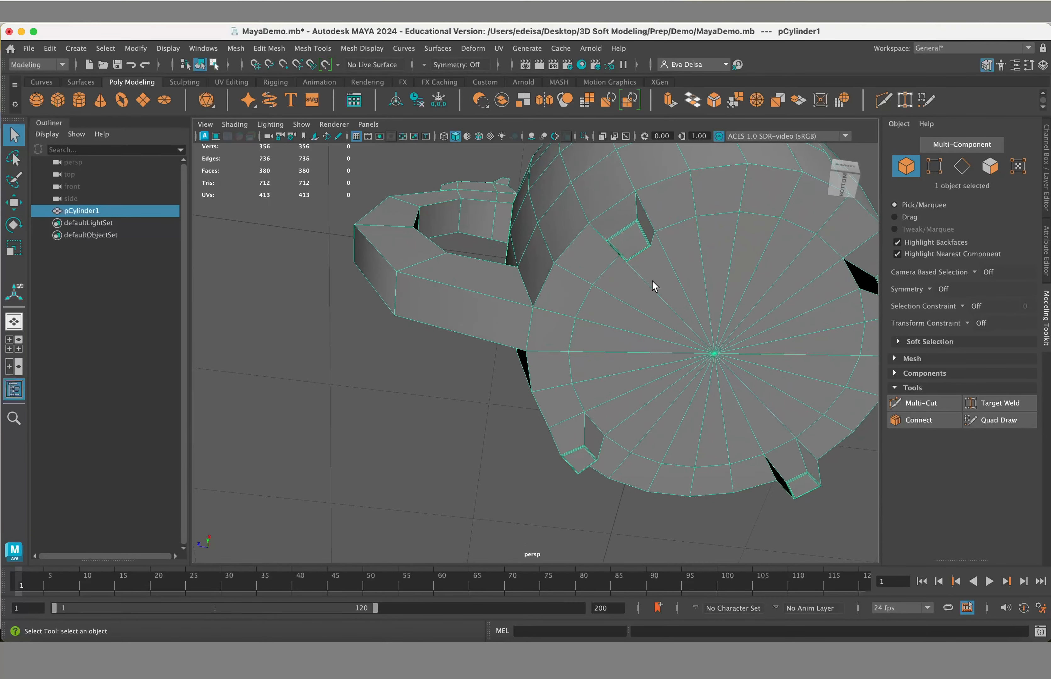
alt+middle_drag(652, 281, 555, 335)
scroll(556, 334, up, 4)
alt+drag(564, 301, 574, 328)
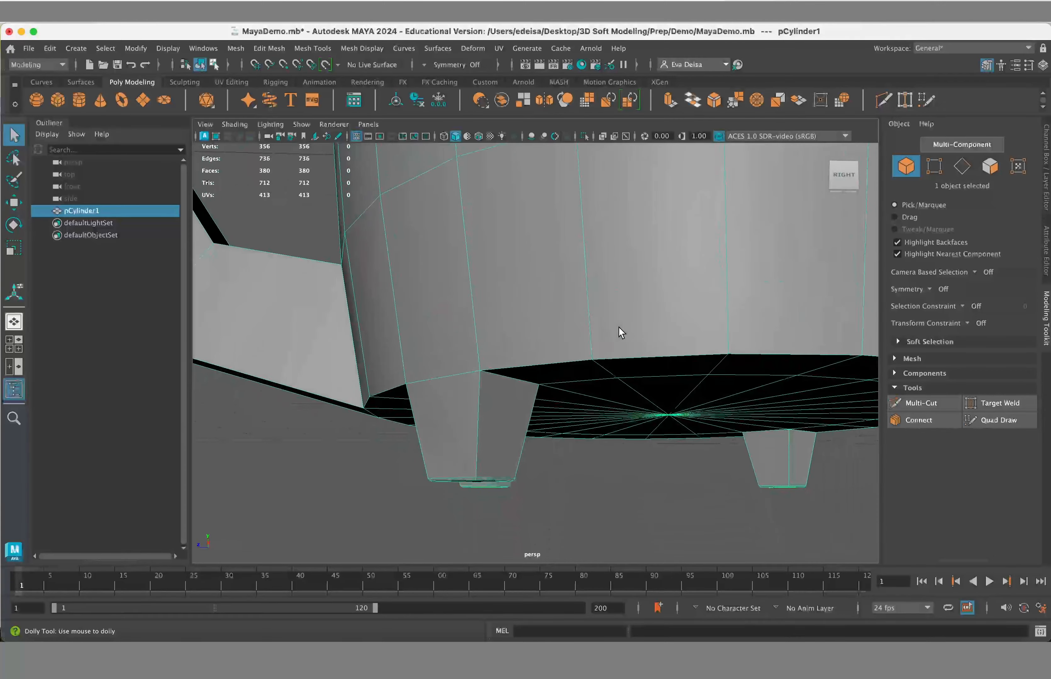
alt+right_drag(619, 327, 418, 296)
alt+drag(418, 296, 549, 292)
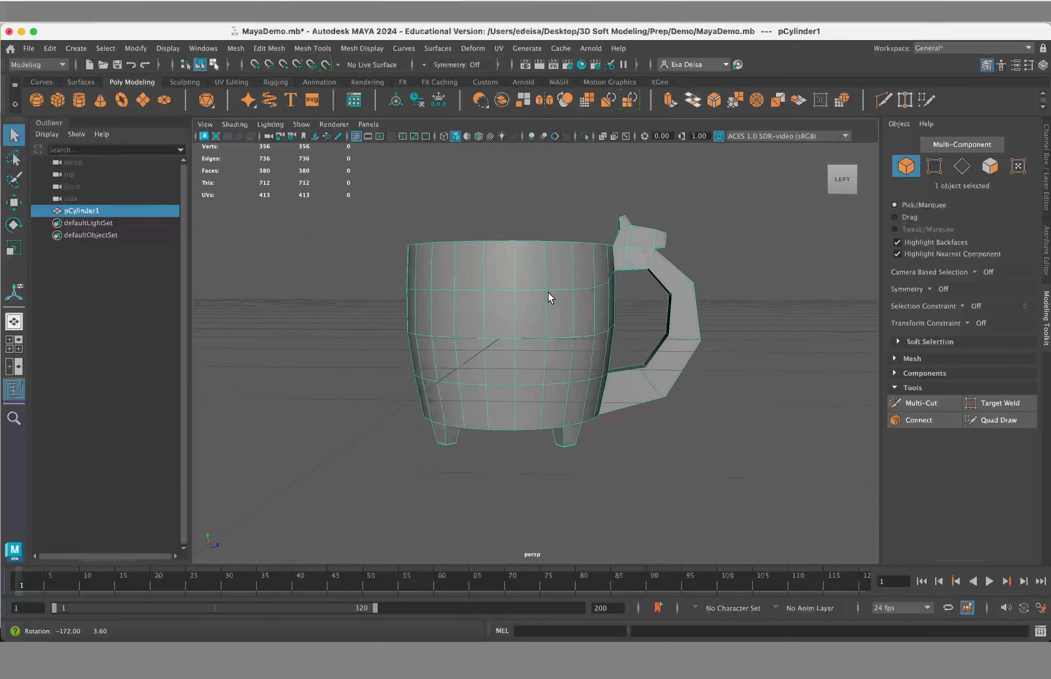